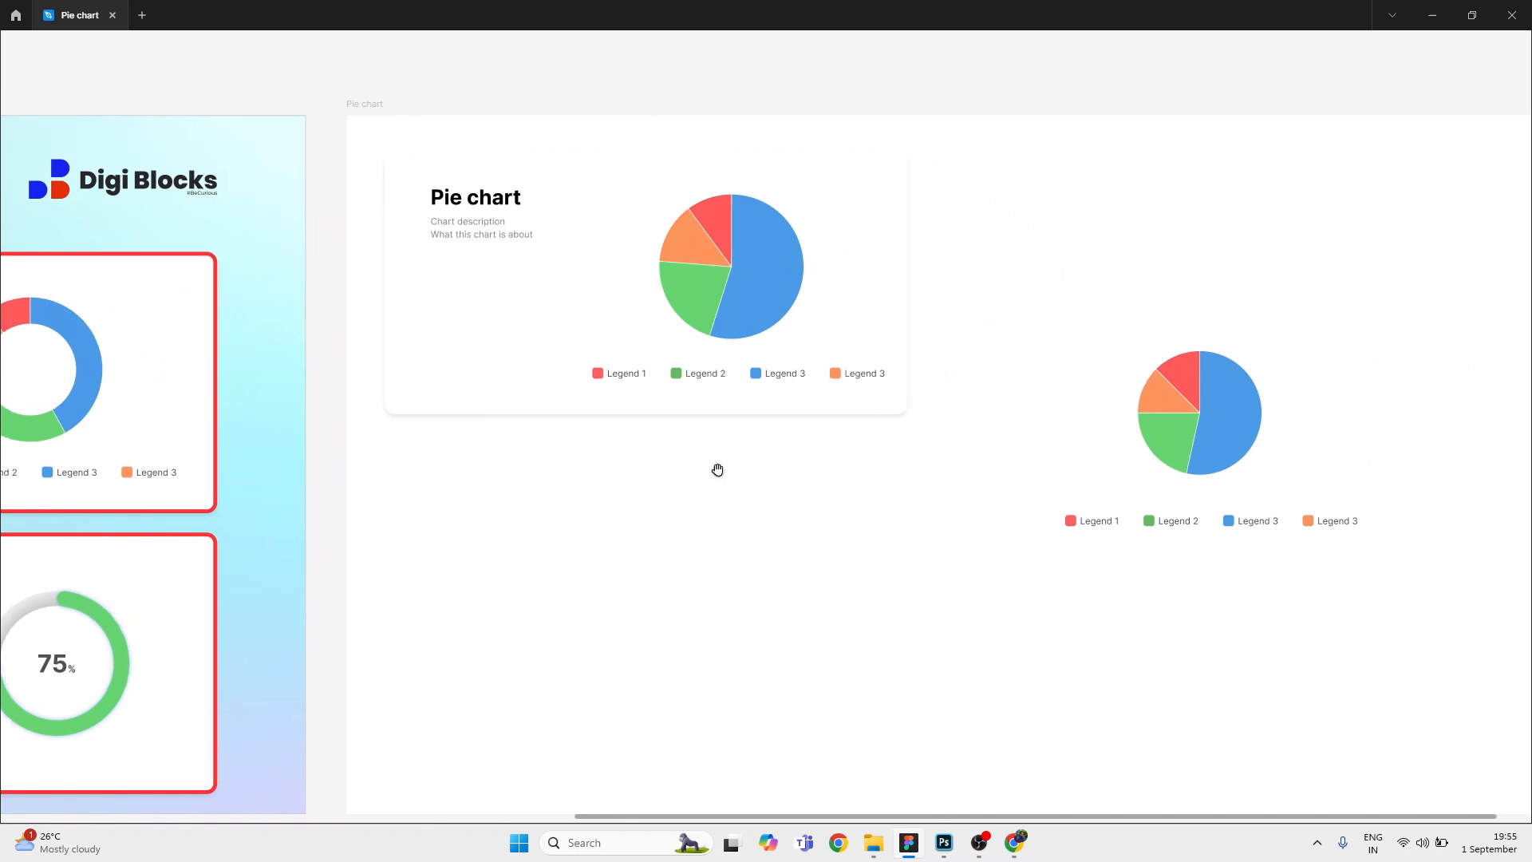
# Step: Examine the finished chart cards on the "How to make charts in Figma" frame and the Pie chart practice frame
pyautogui.hscroll(-6, 924, 510)
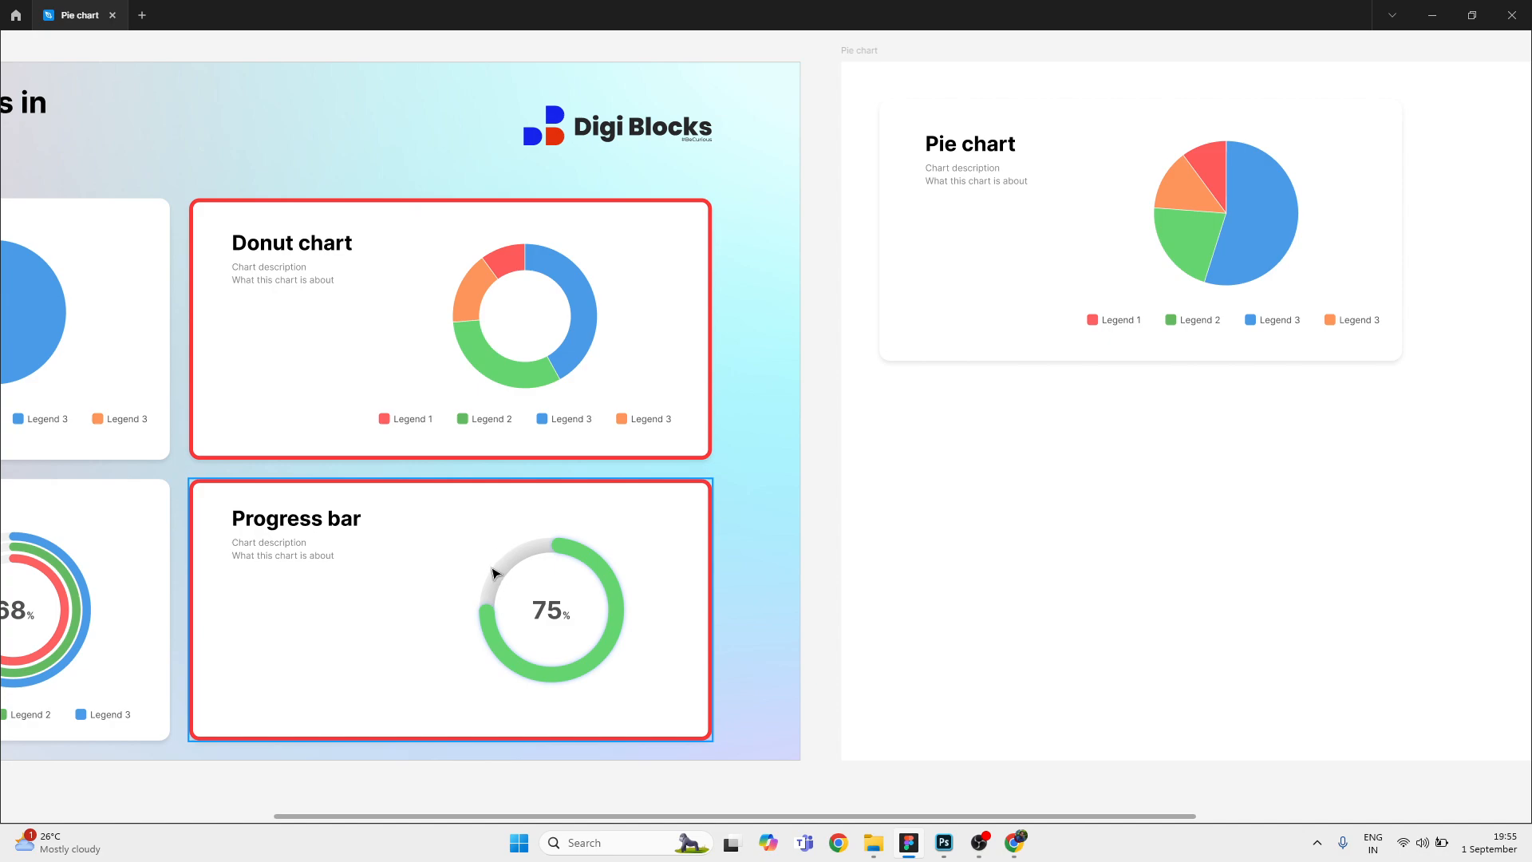
pyautogui.hscroll(-5, 494, 573)
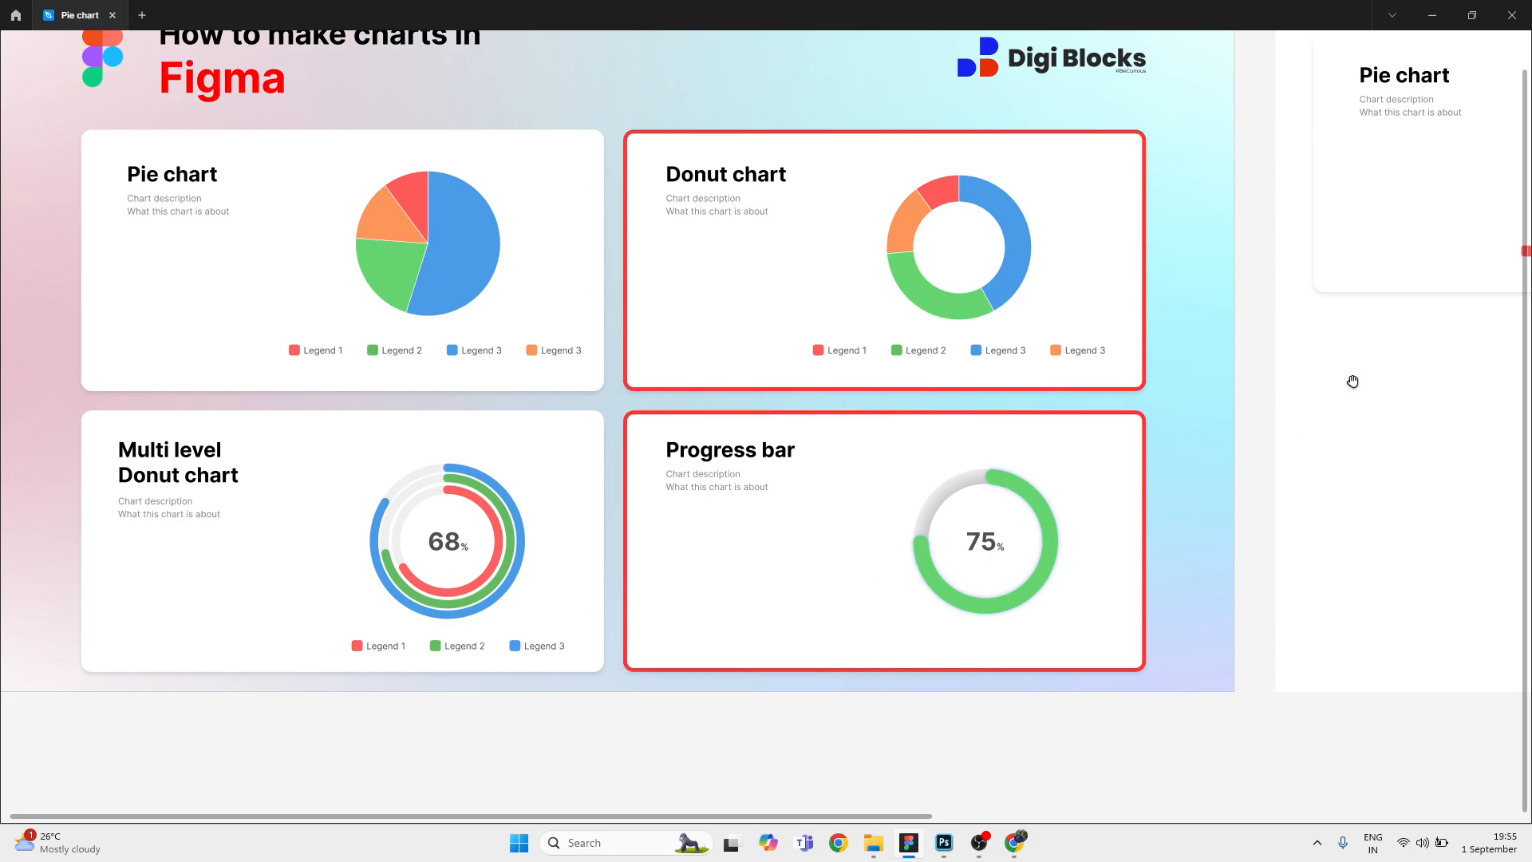
pyautogui.moveTo(1352, 382); pyautogui.dragTo(360, 828)
pyautogui.scroll(-5, 727, 445)
pyautogui.moveTo(751, 448); pyautogui.dragTo(623, 417)
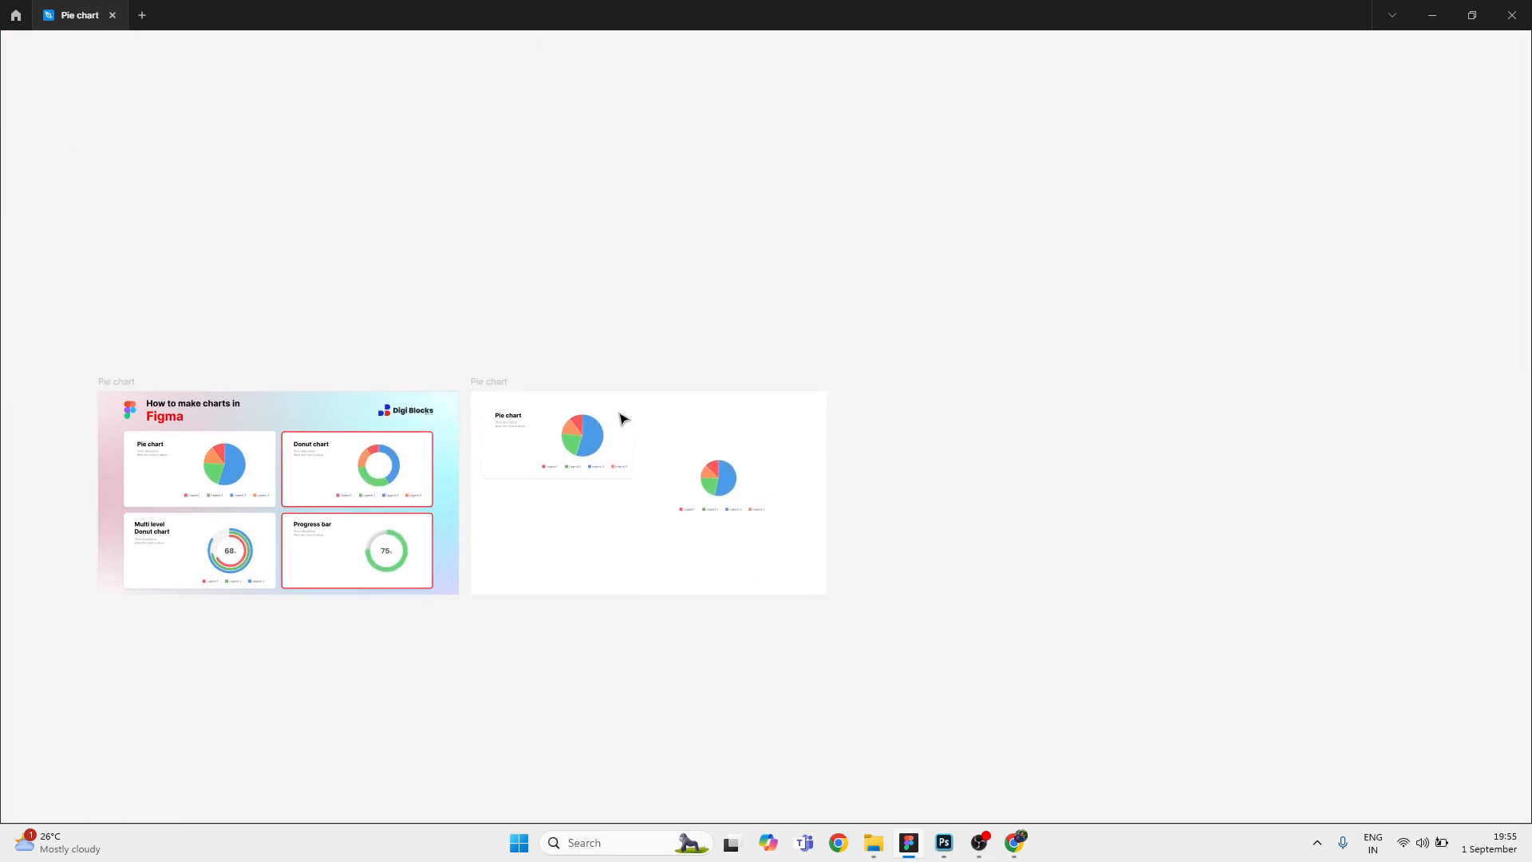
pyautogui.scroll(5, 489, 401)
pyautogui.scroll(-5, 477, 366)
pyautogui.scroll(3, 479, 369)
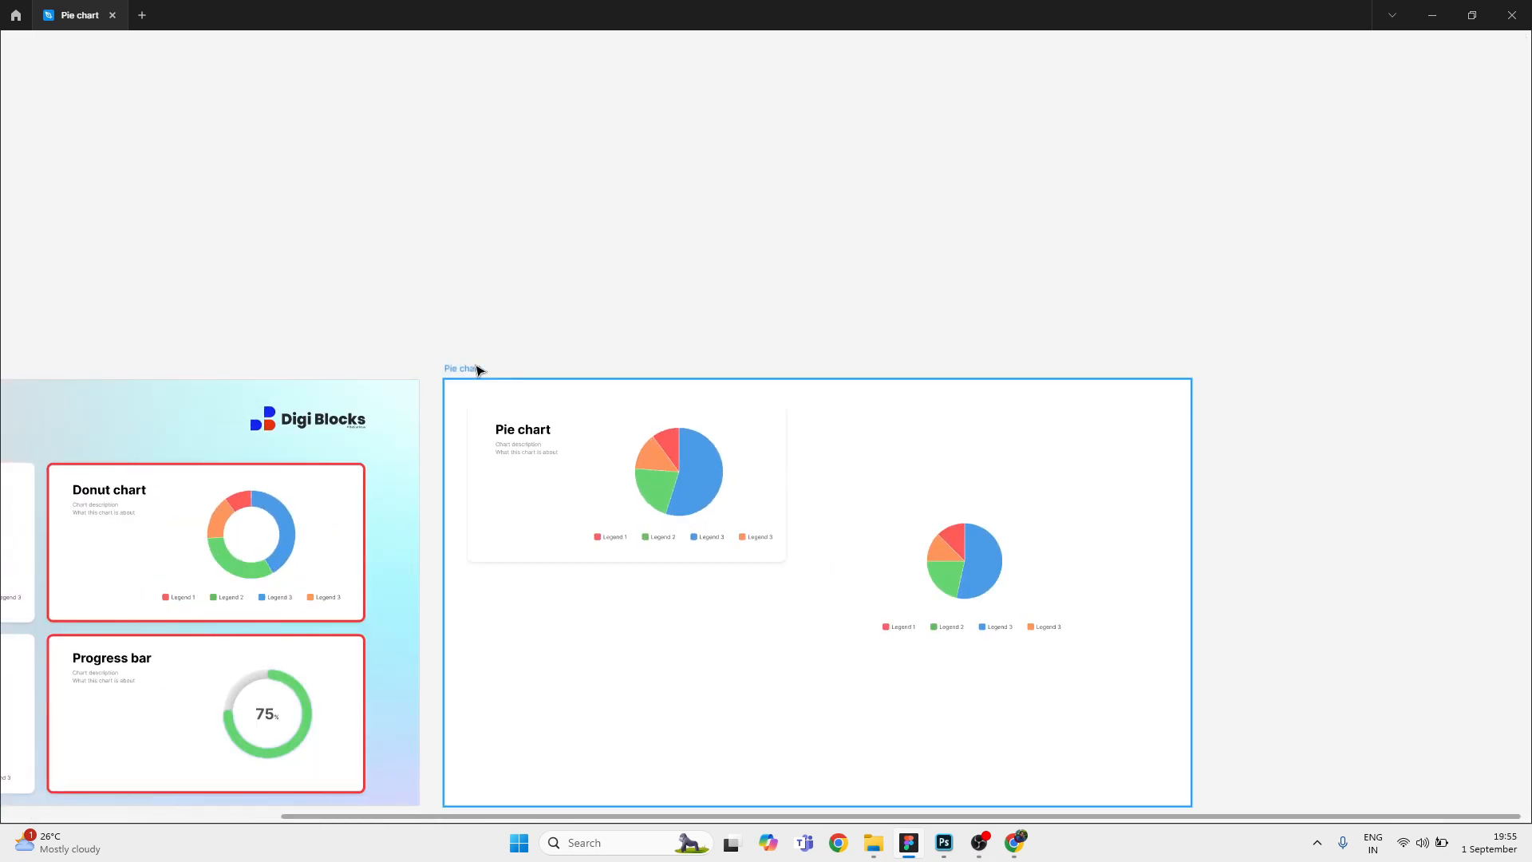
pyautogui.scroll(-1, 694, 319)
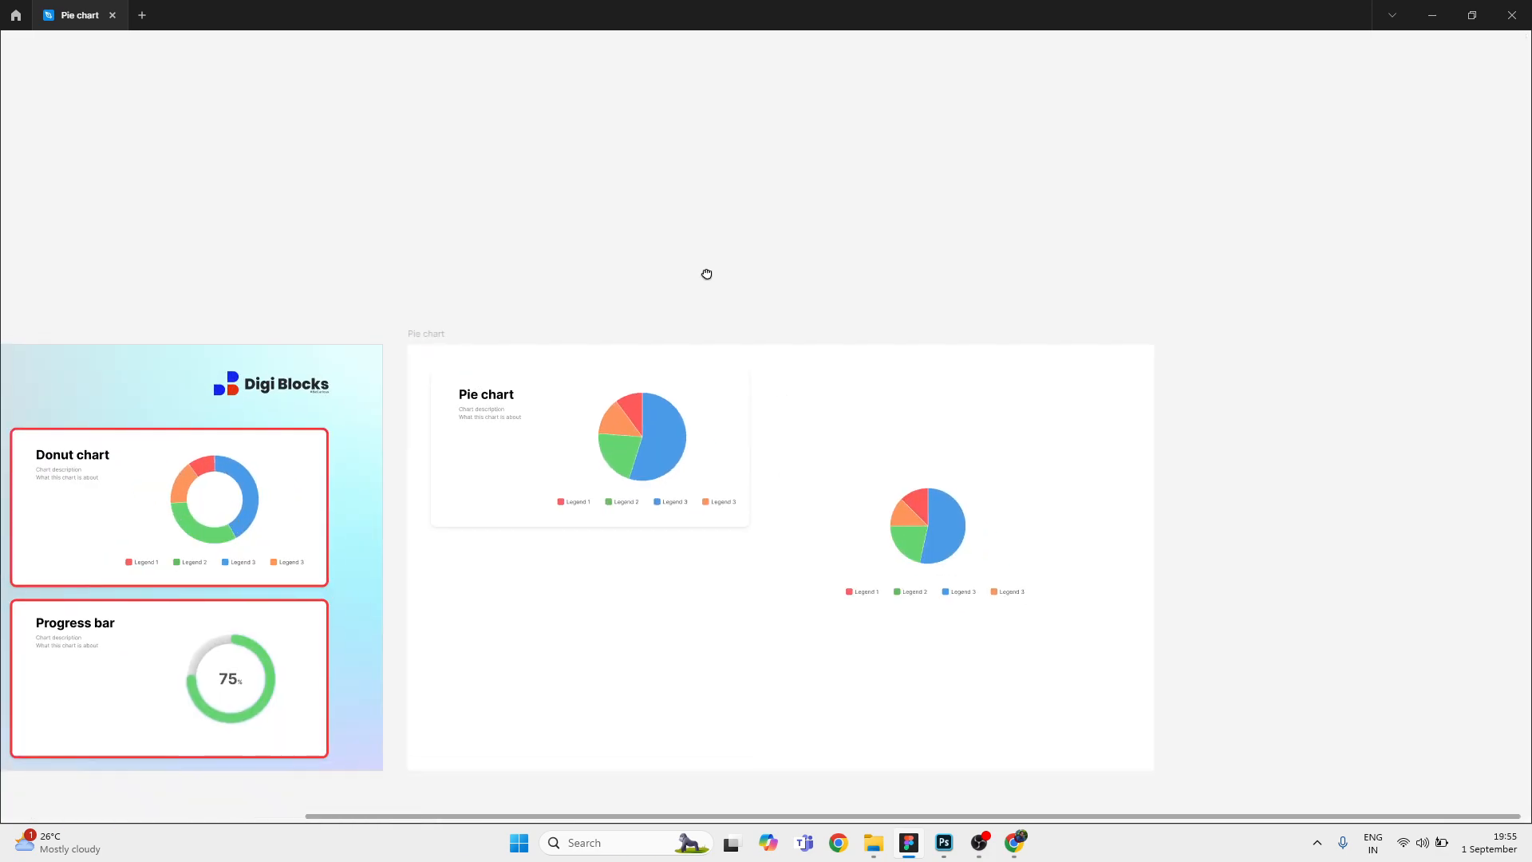
# Step: Duplicate the white Pie chart frame beside the original
pyautogui.hscroll(2, 631, 263)
pyautogui.scroll(-3, 561, 249)
pyautogui.click(373, 274)
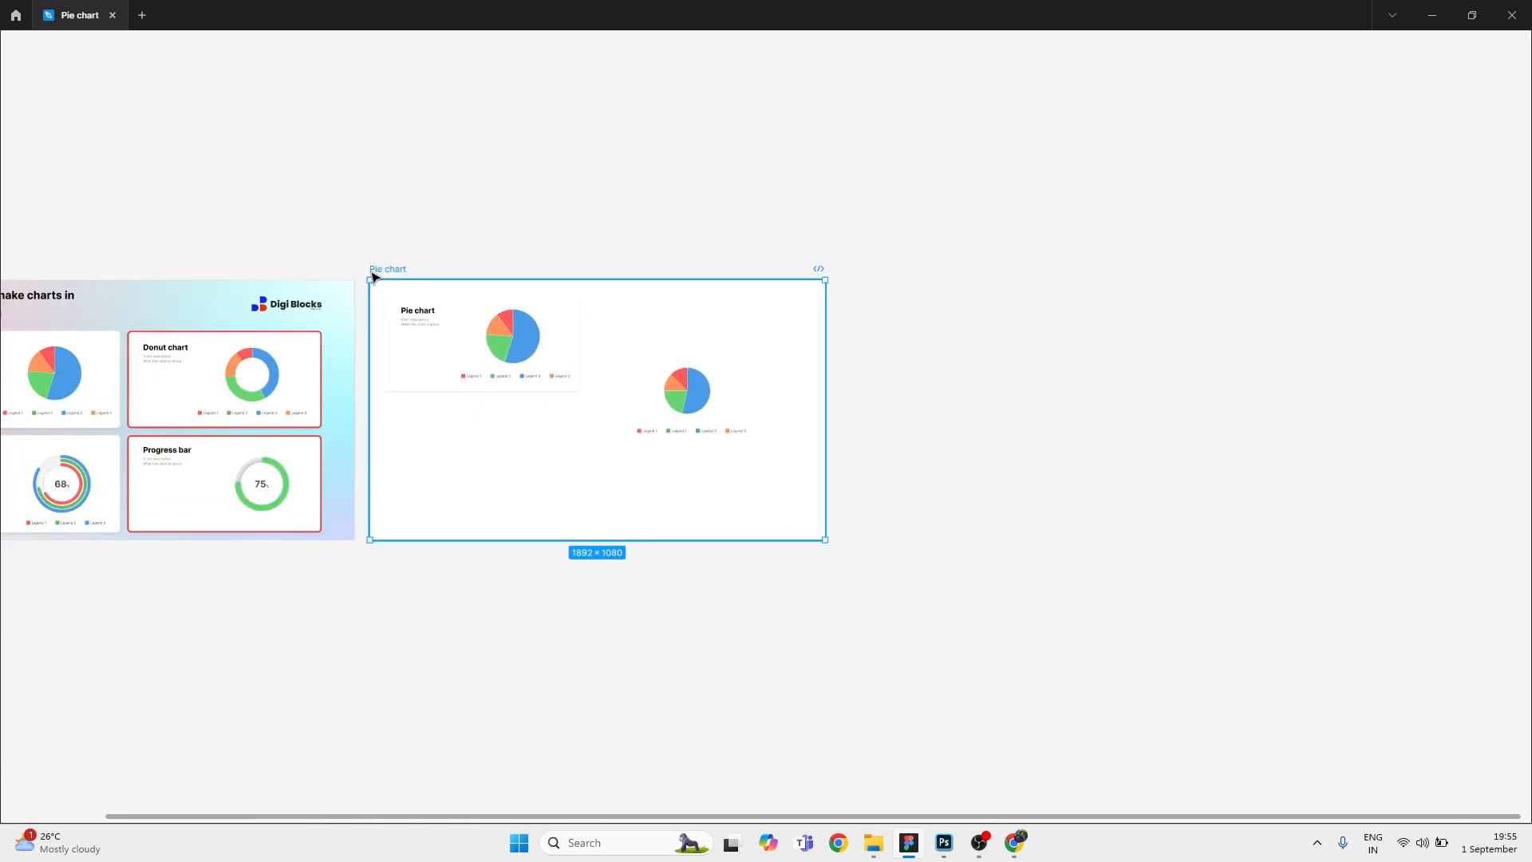
pyautogui.hotkey('ctrl', 'd')
pyautogui.scroll(5, 879, 266)
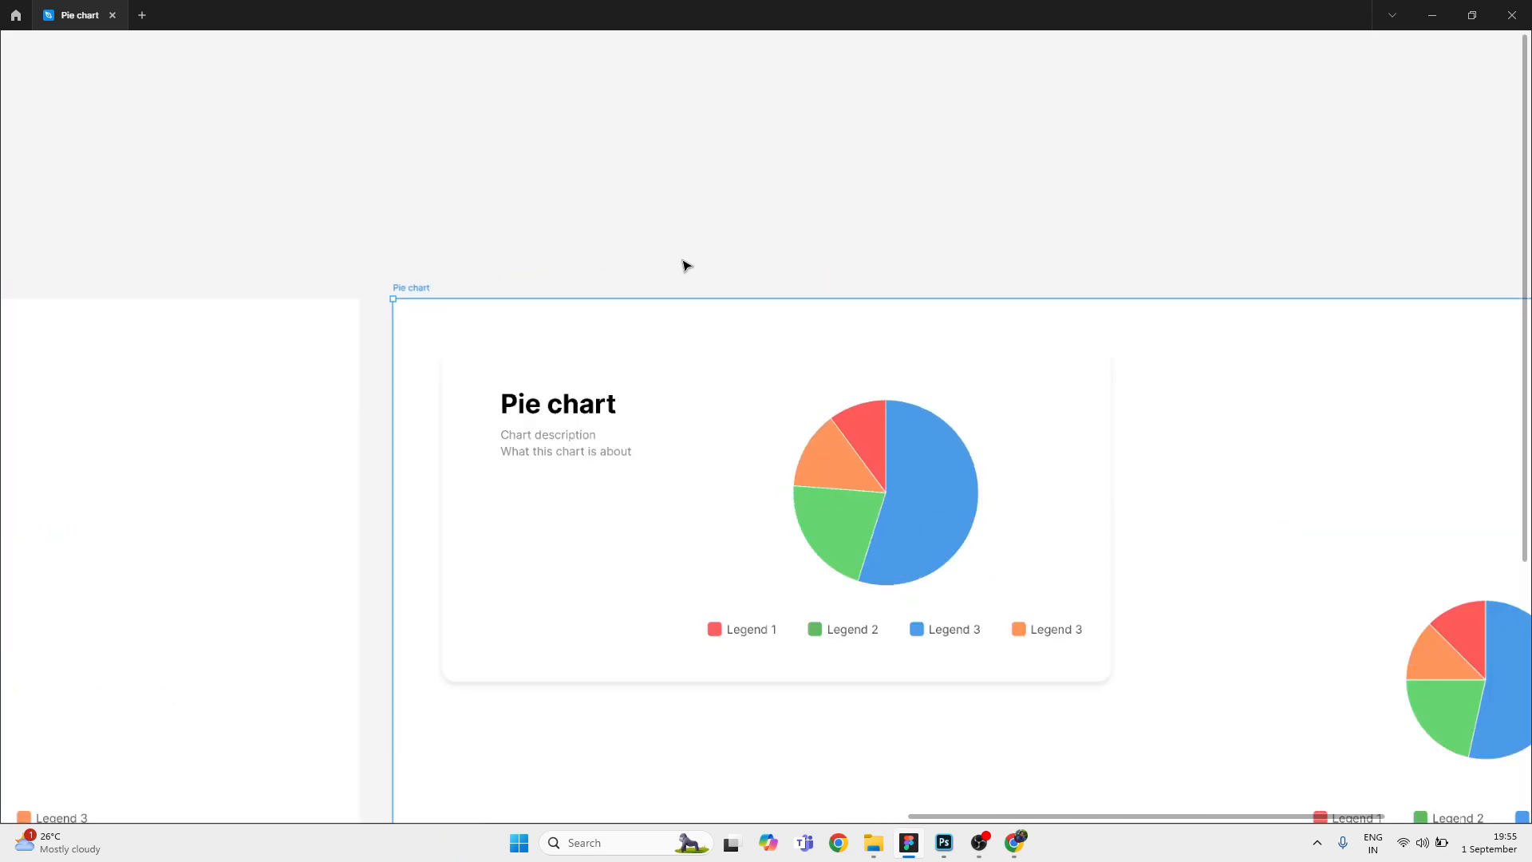
pyautogui.scroll(-5, 684, 266)
pyautogui.moveTo(391, 307); pyautogui.dragTo(687, 400)
pyautogui.scroll(-5, 687, 399)
pyautogui.moveTo(494, 390); pyautogui.dragTo(775, 447)
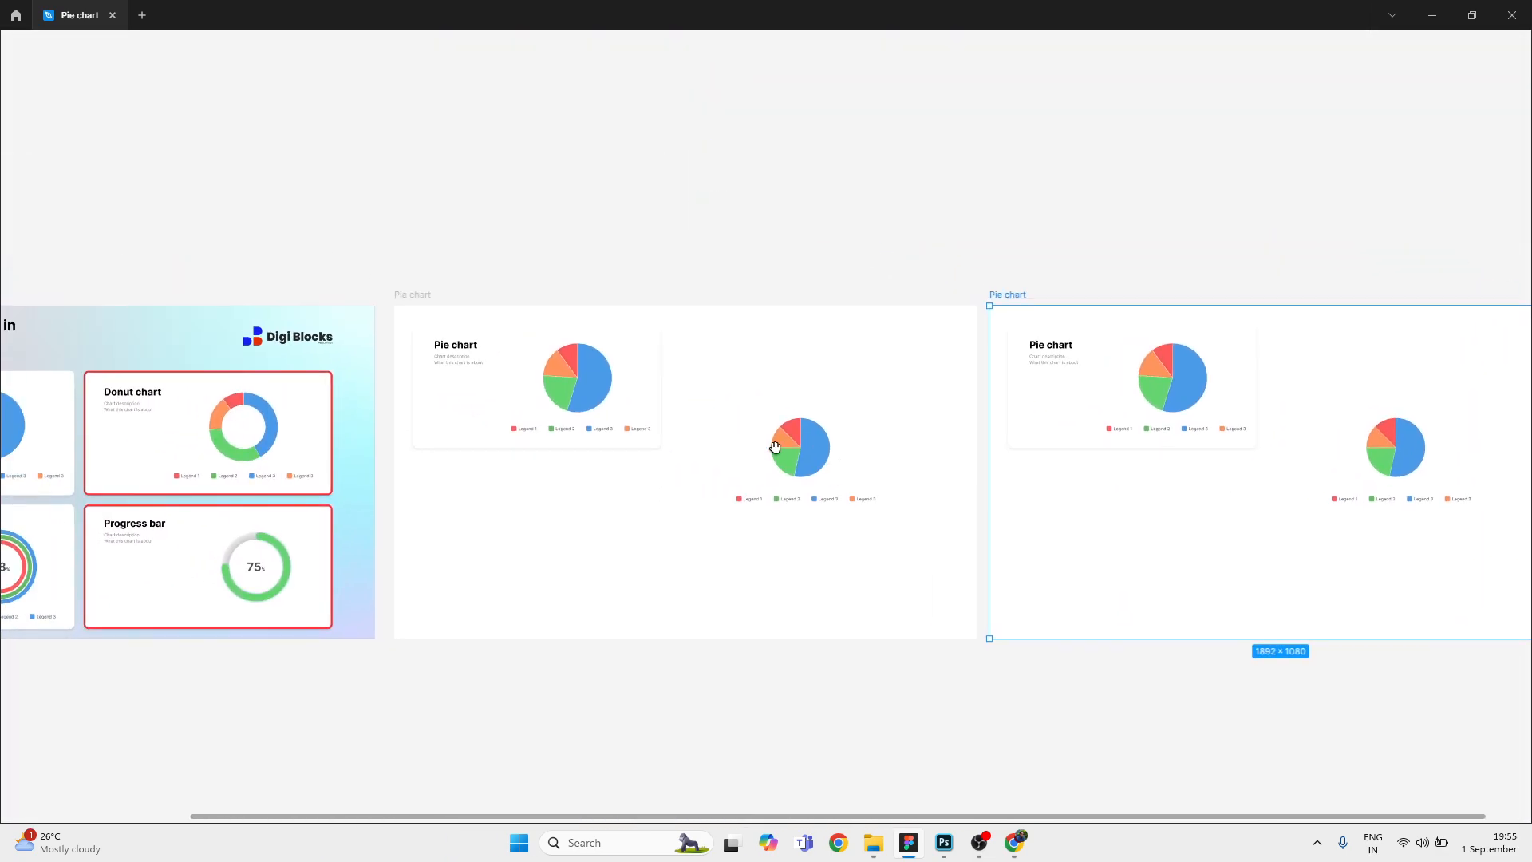
# Step: Replace the Pie chart card in the duplicated frame with a copy of the Donut chart card from the overview frame
pyautogui.click(224, 443)
pyautogui.hscroll(4, 448, 194)
pyautogui.scroll(1, 447, 195)
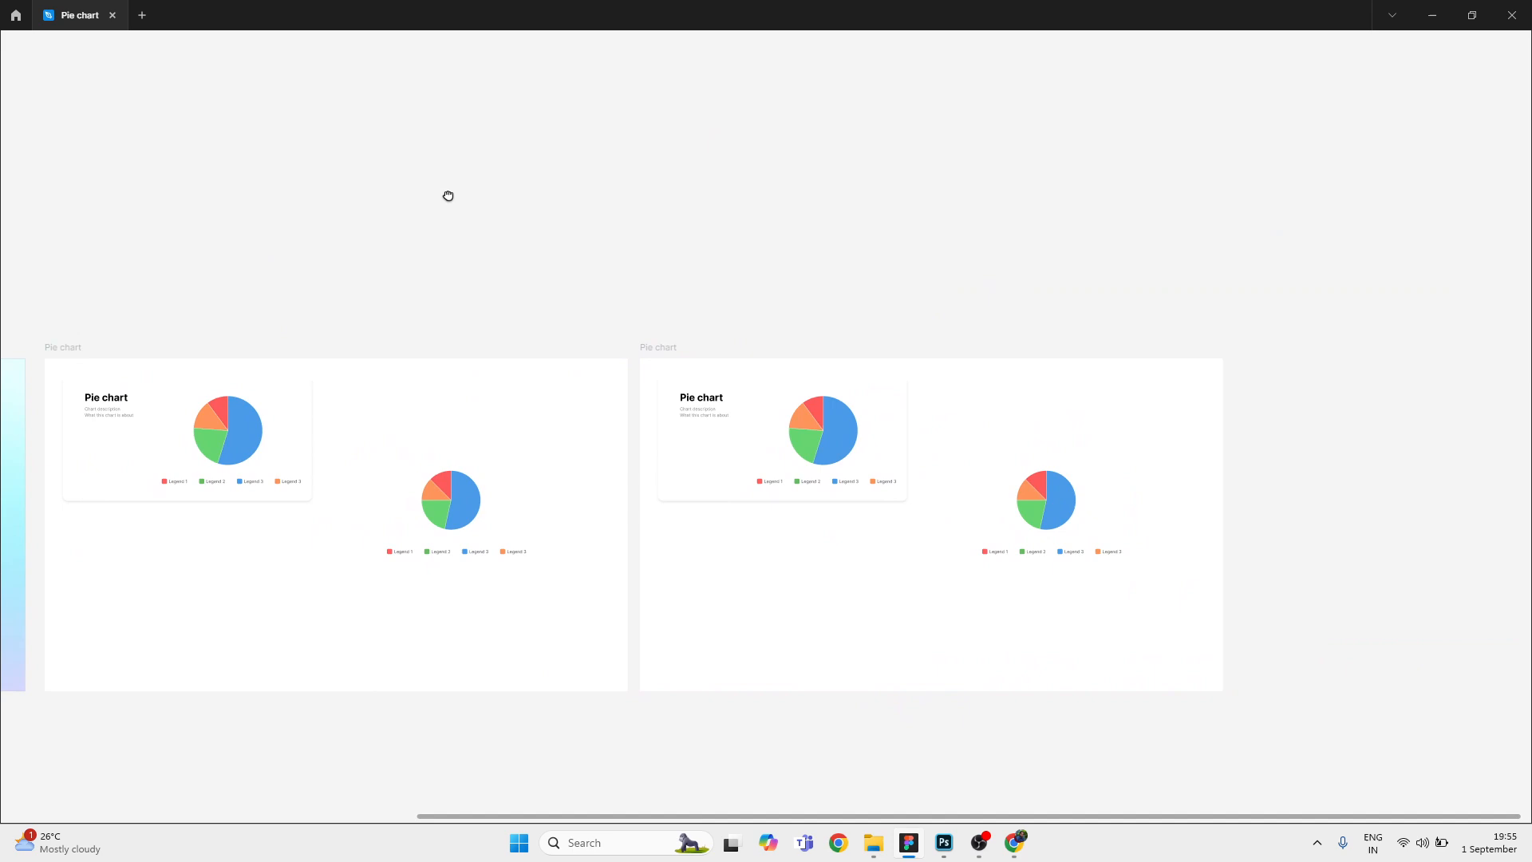
pyautogui.click(729, 441)
pyautogui.hotkey('ctrl', 'shift', 'r')
pyautogui.scroll(3, 733, 445)
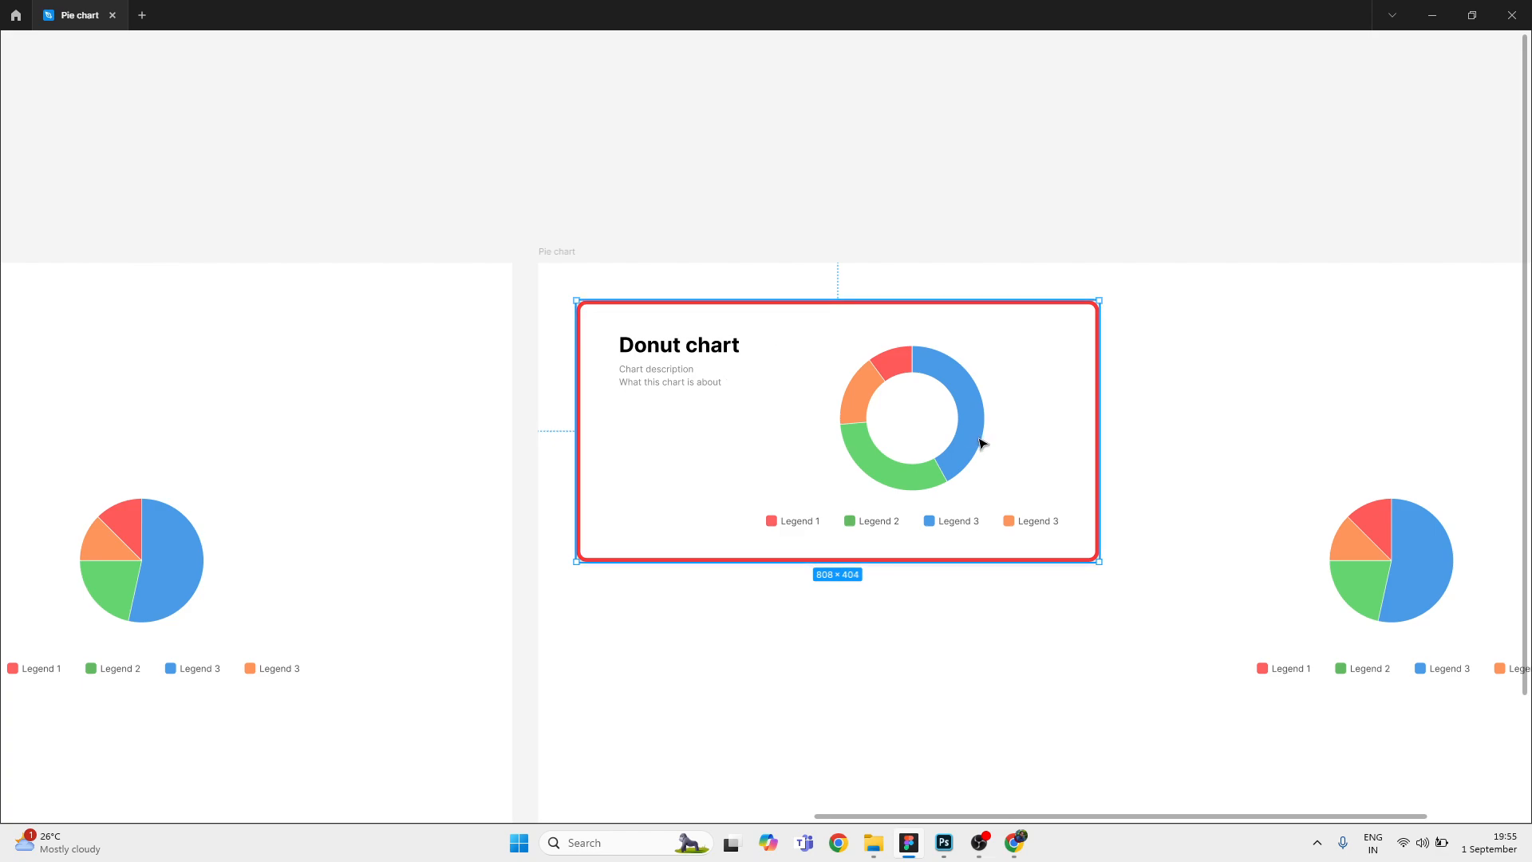
pyautogui.moveTo(910, 440); pyautogui.dragTo(558, 395)
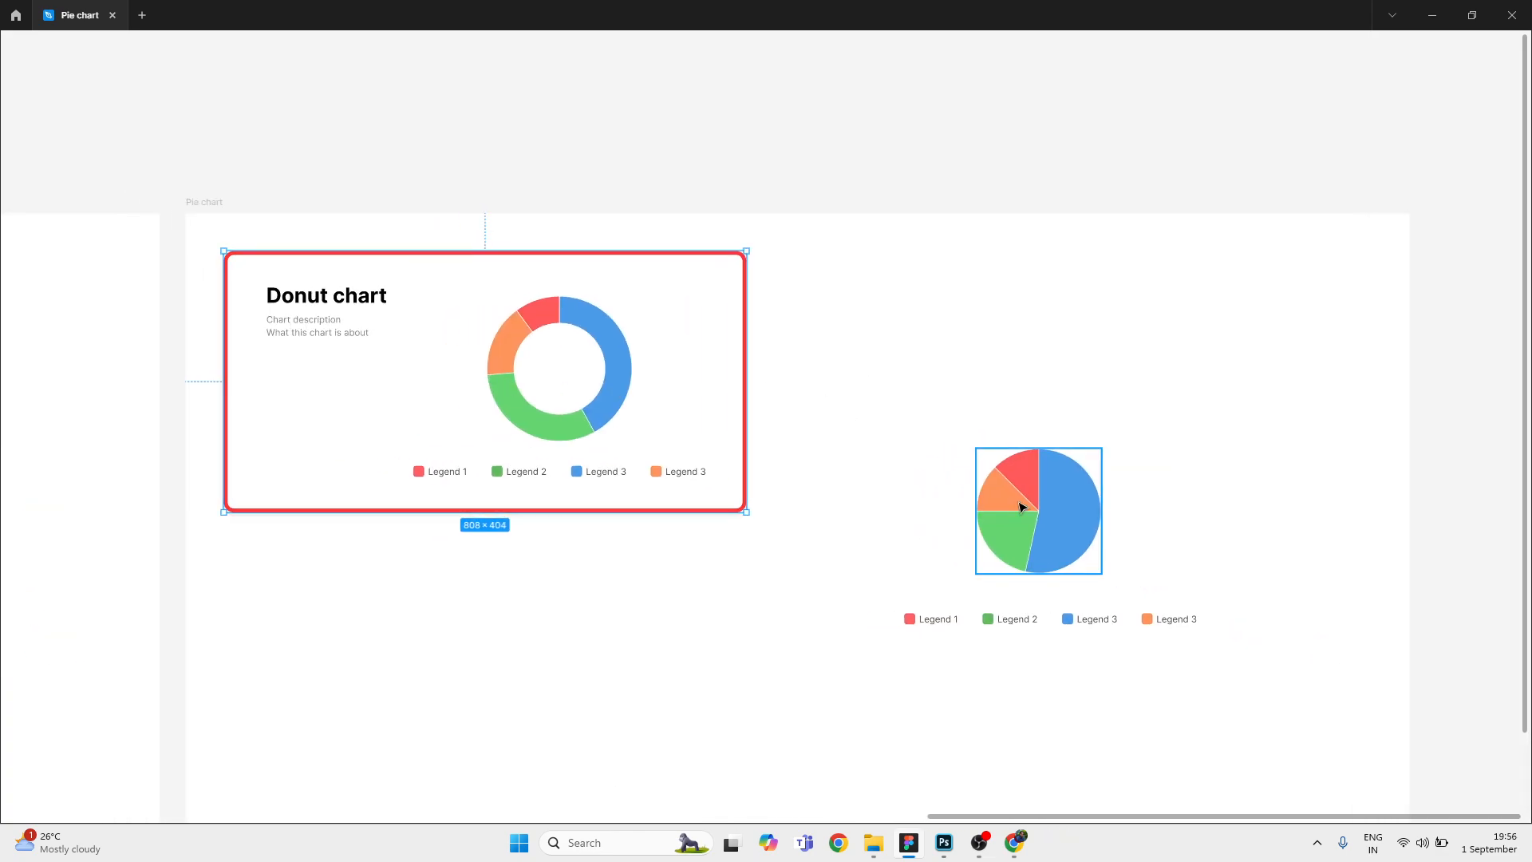
# Step: Try to replace the standalone pie chart in the duplicated frame with the copied Donut chart card
pyautogui.click(1042, 515)
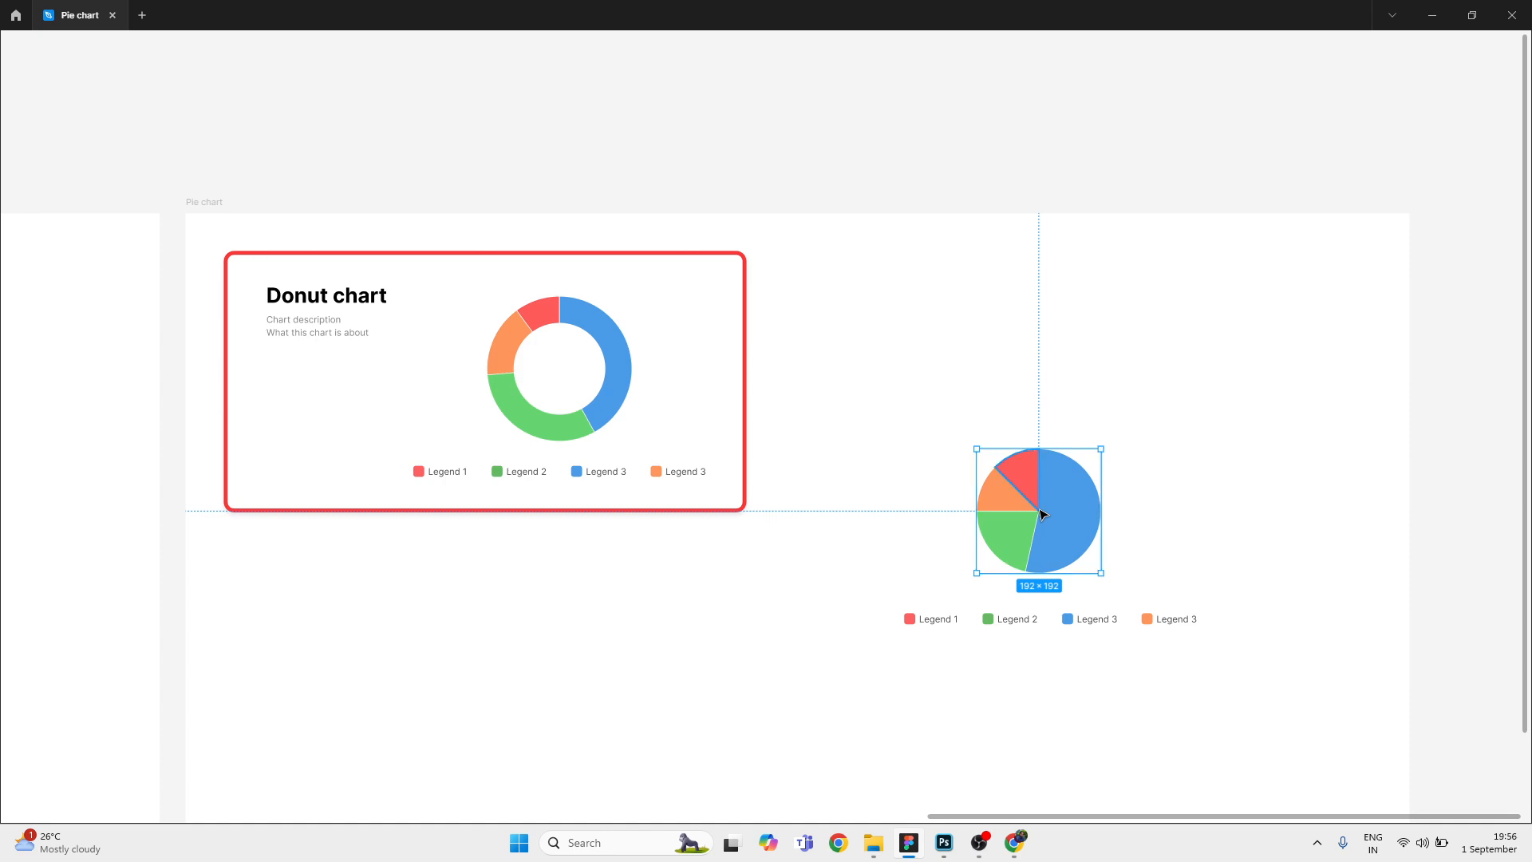
pyautogui.rightClick(1041, 514)
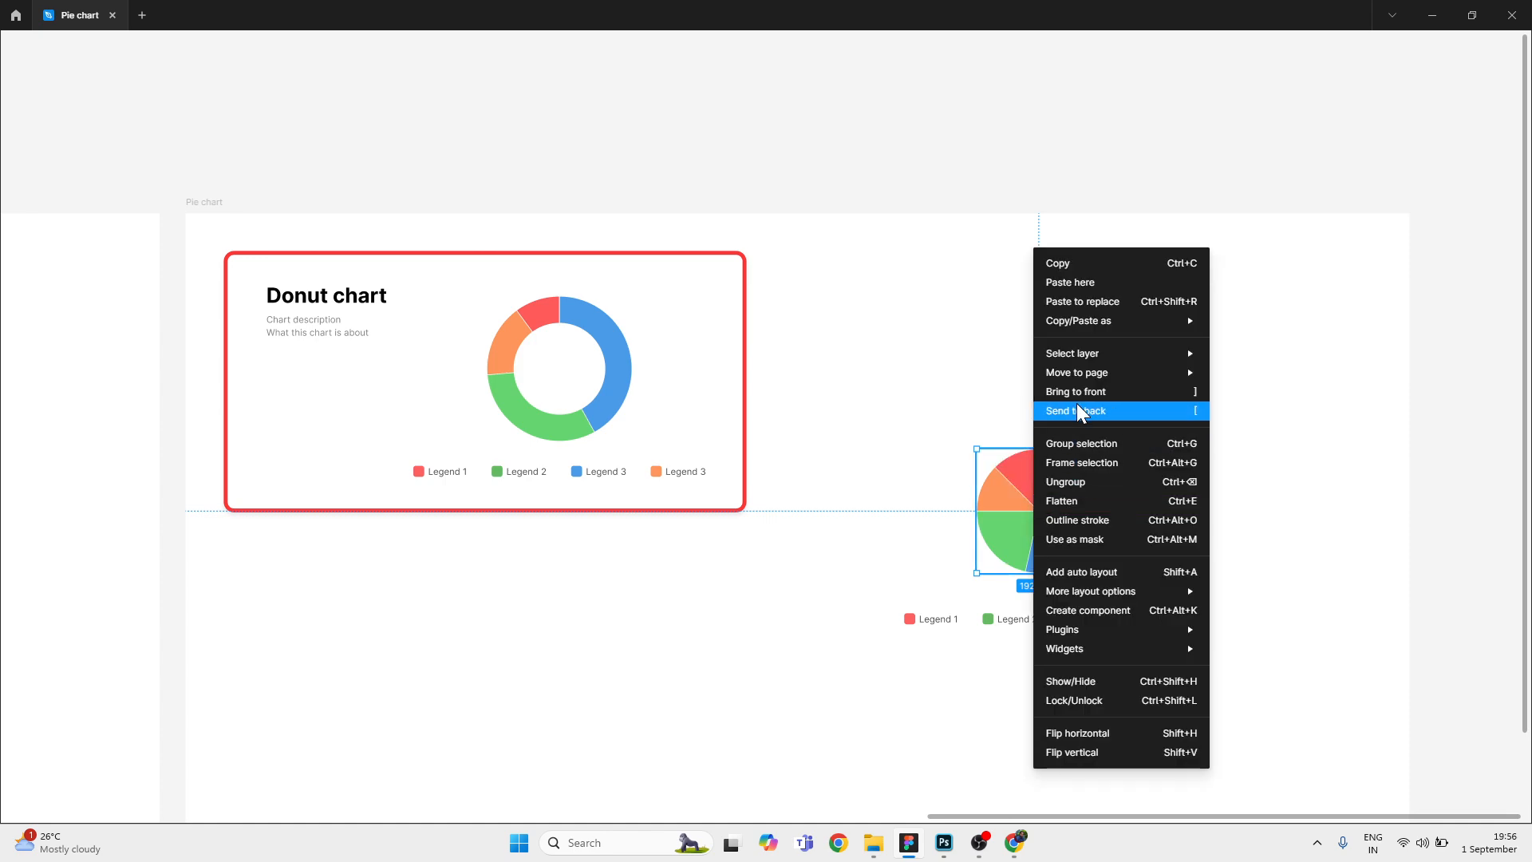
pyautogui.moveTo(1111, 327)
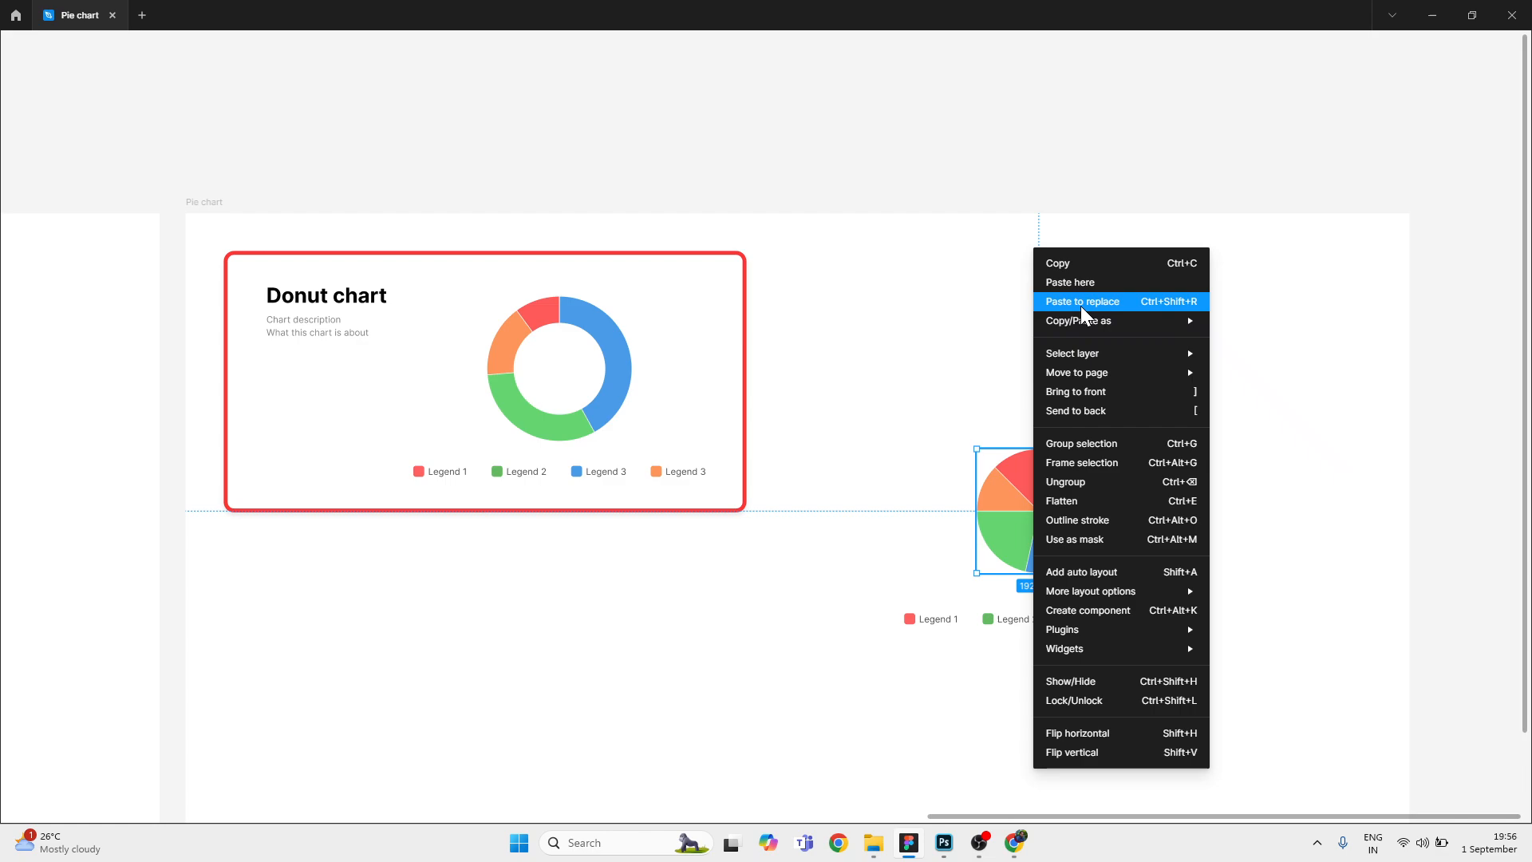
pyautogui.click(1198, 312)
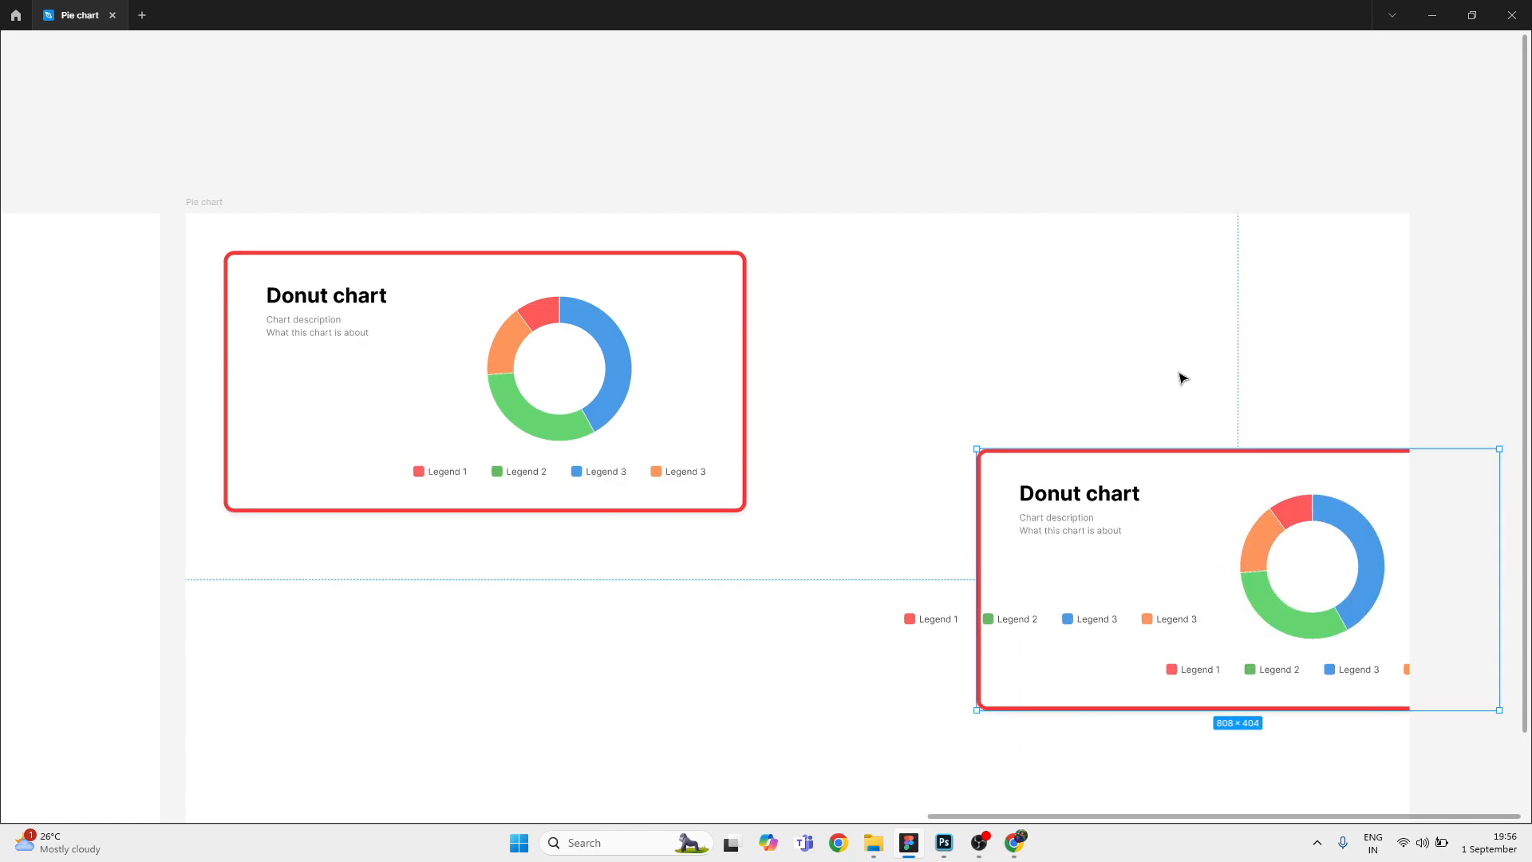
pyautogui.hscroll(5, 1122, 438)
pyautogui.scroll(-1, 1121, 438)
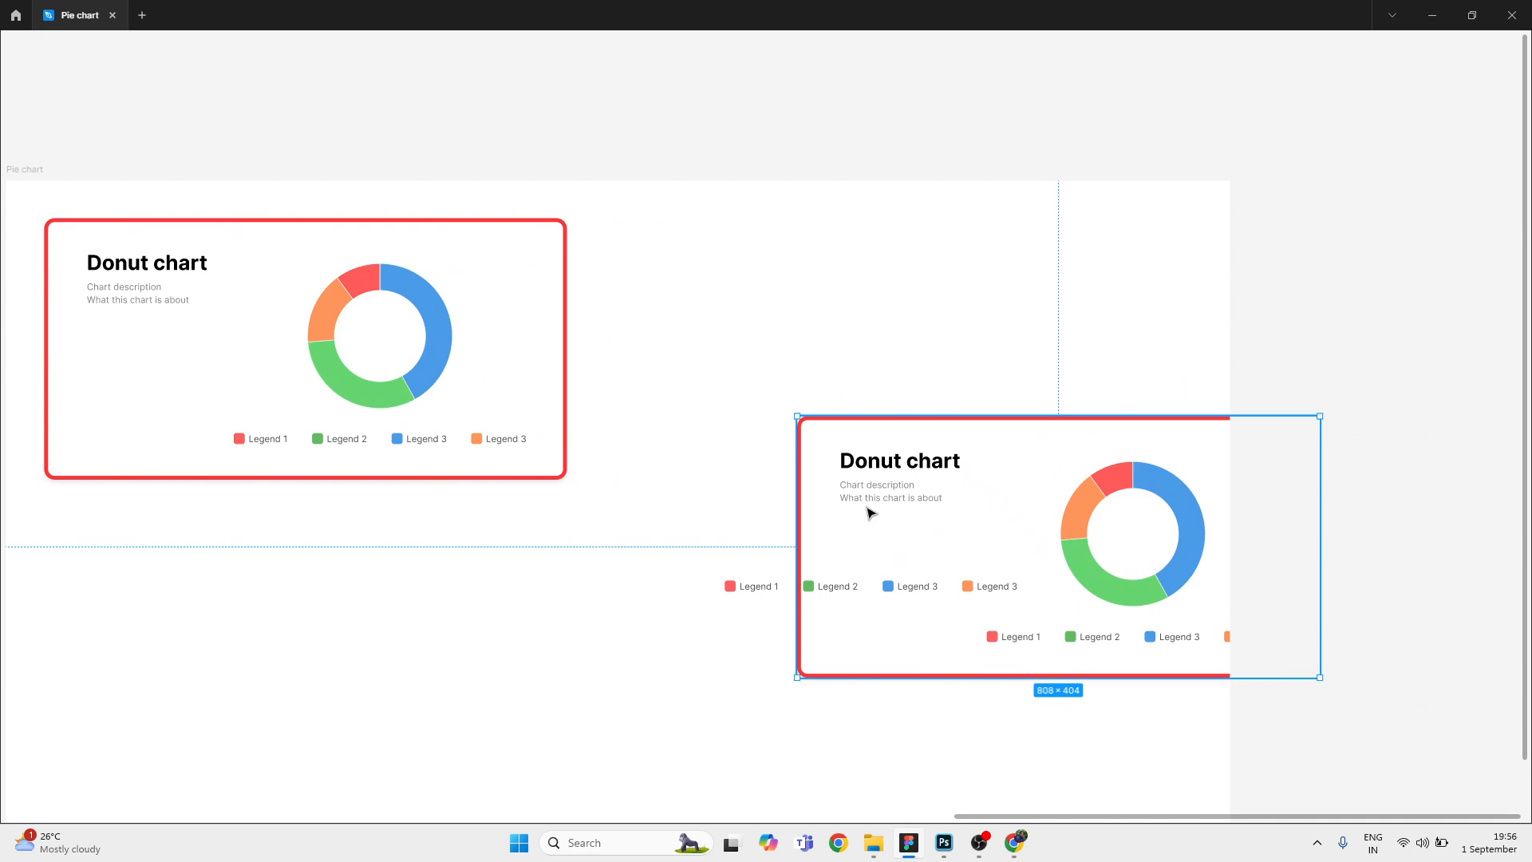
pyautogui.hotkey('ctrl', 'z')
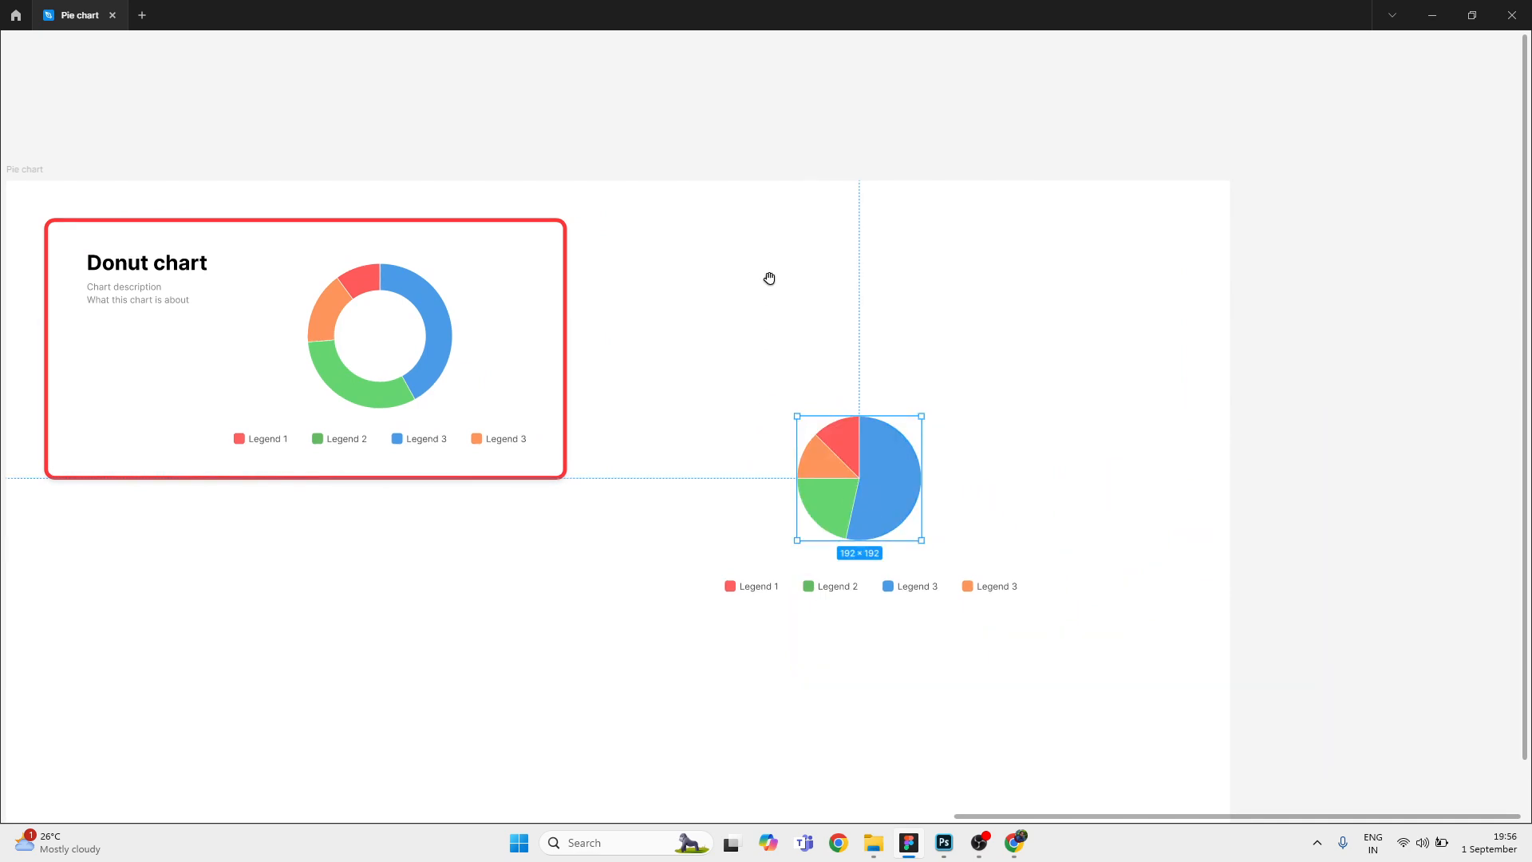
pyautogui.moveTo(769, 278); pyautogui.dragTo(894, 310)
pyautogui.click(768, 316)
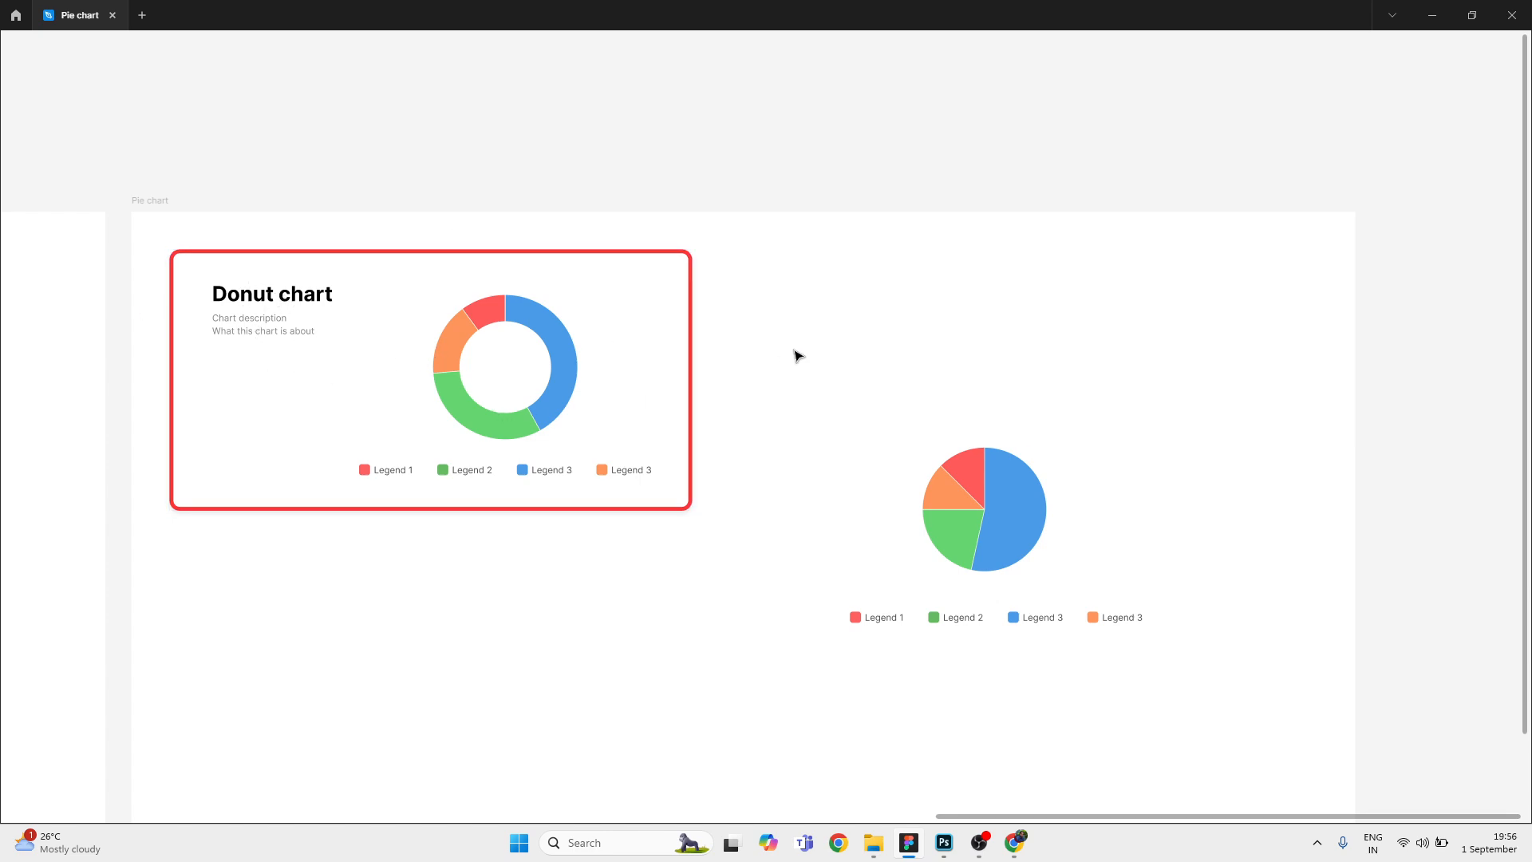
# Step: Paste a separate copy of the pie chart's blue slice onto the empty area above and to the right of the chart
pyautogui.moveTo(795, 348); pyautogui.dragTo(781, 342)
pyautogui.hscroll(1, 820, 212)
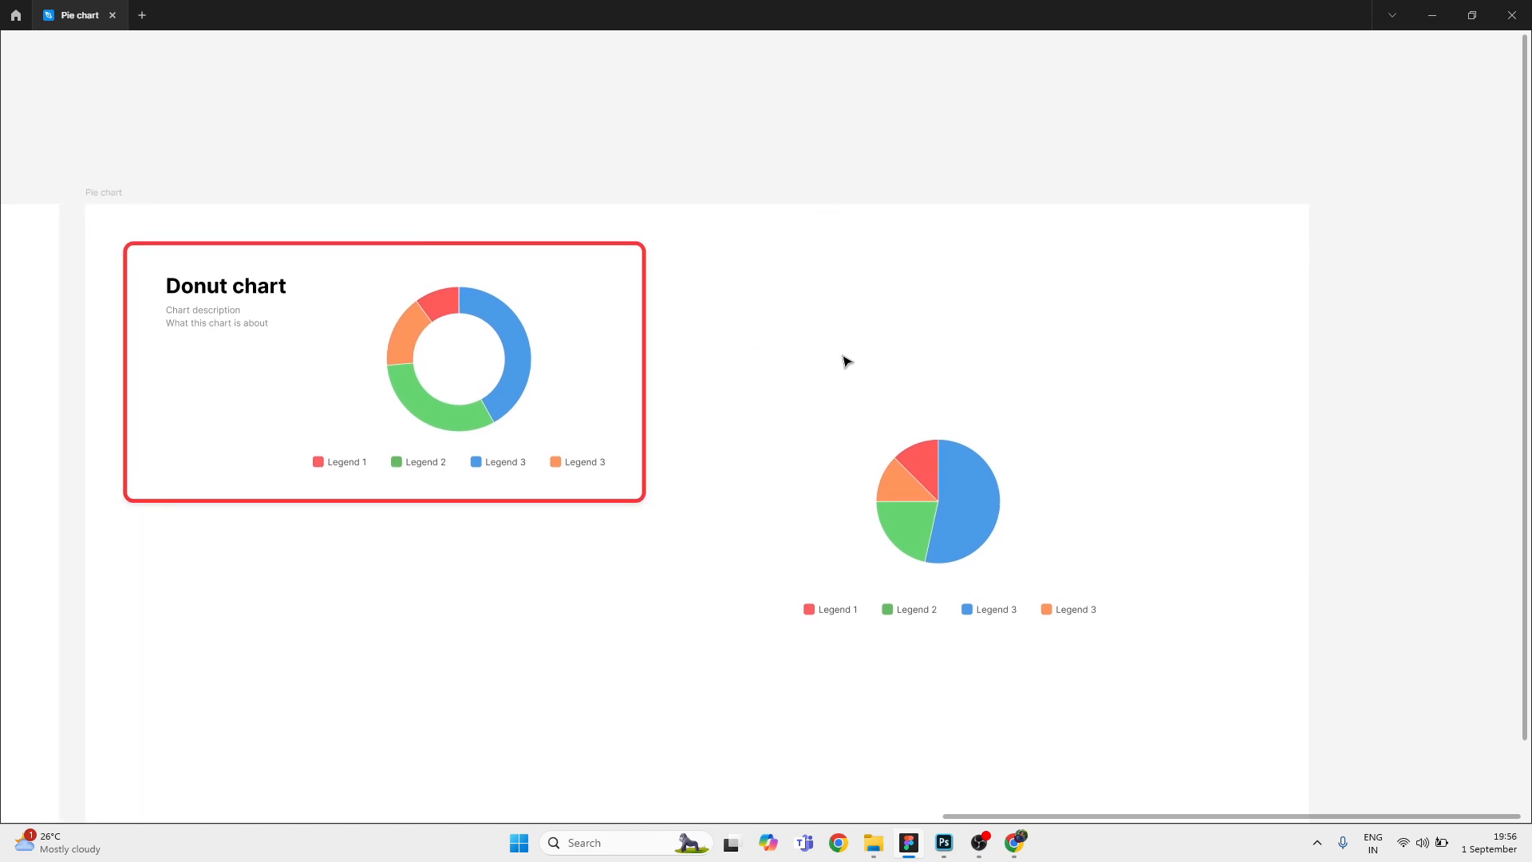
pyautogui.scroll(5, 840, 390)
pyautogui.scroll(-3, 824, 324)
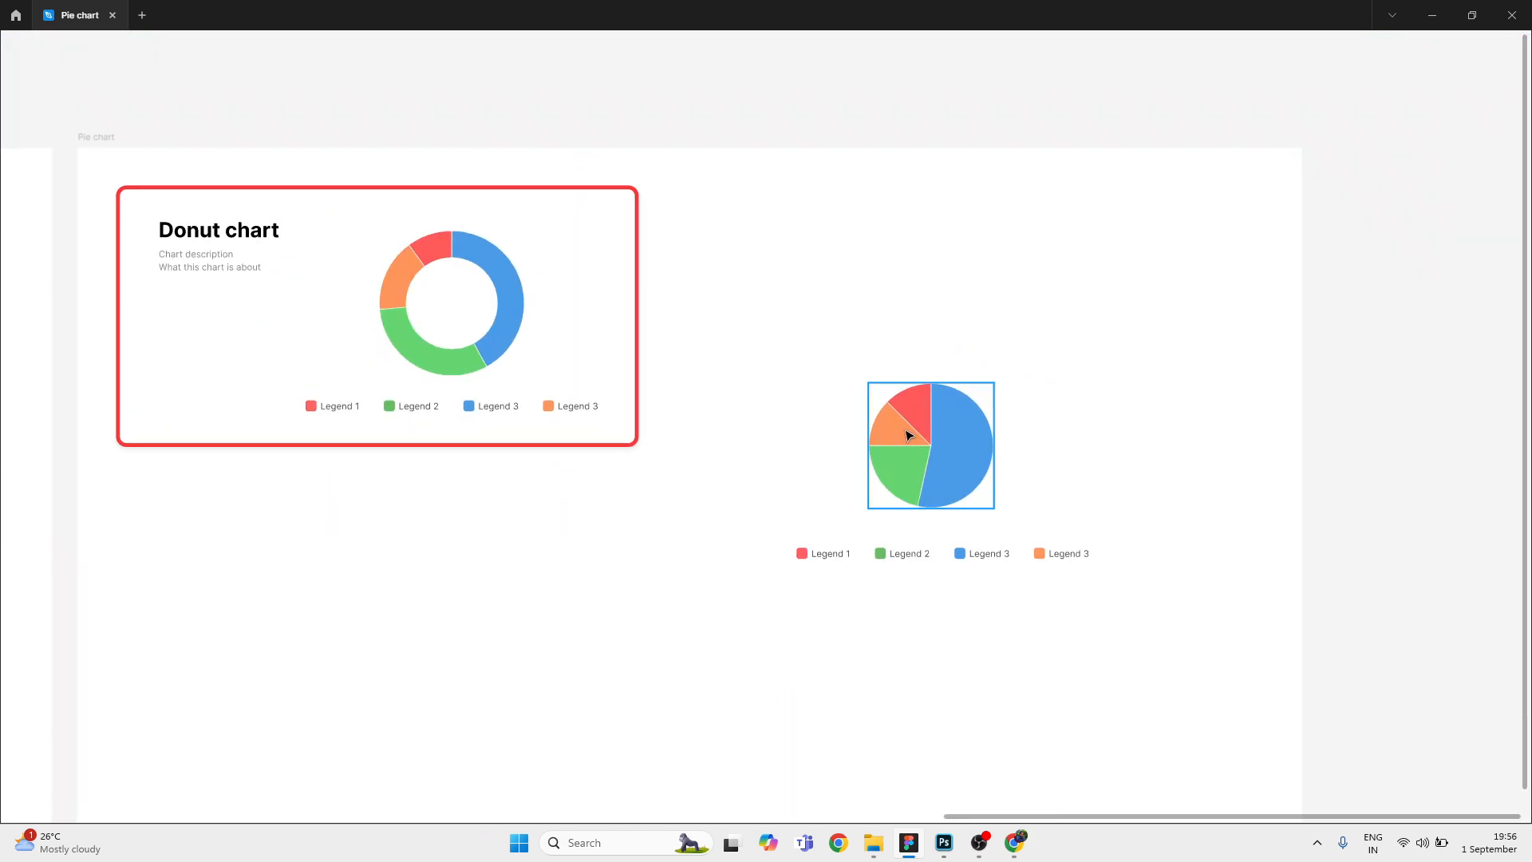
pyautogui.click(970, 436)
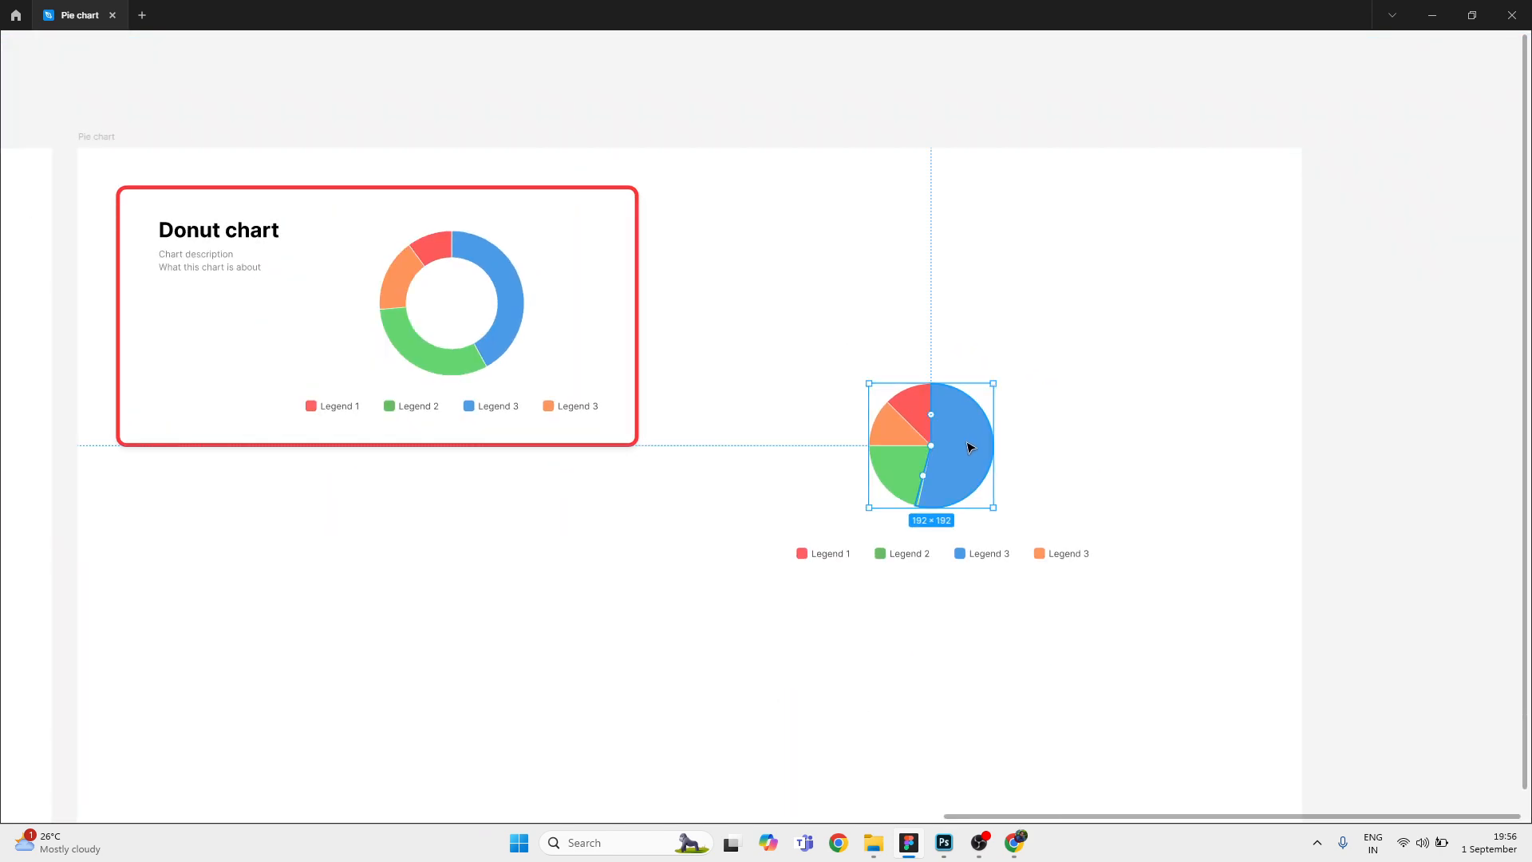
pyautogui.moveTo(967, 445); pyautogui.dragTo(1018, 419)
pyautogui.hotkey('ctrl', 'z')
pyautogui.click(1029, 306)
pyautogui.rightClick(1029, 306)
pyautogui.click(1072, 257)
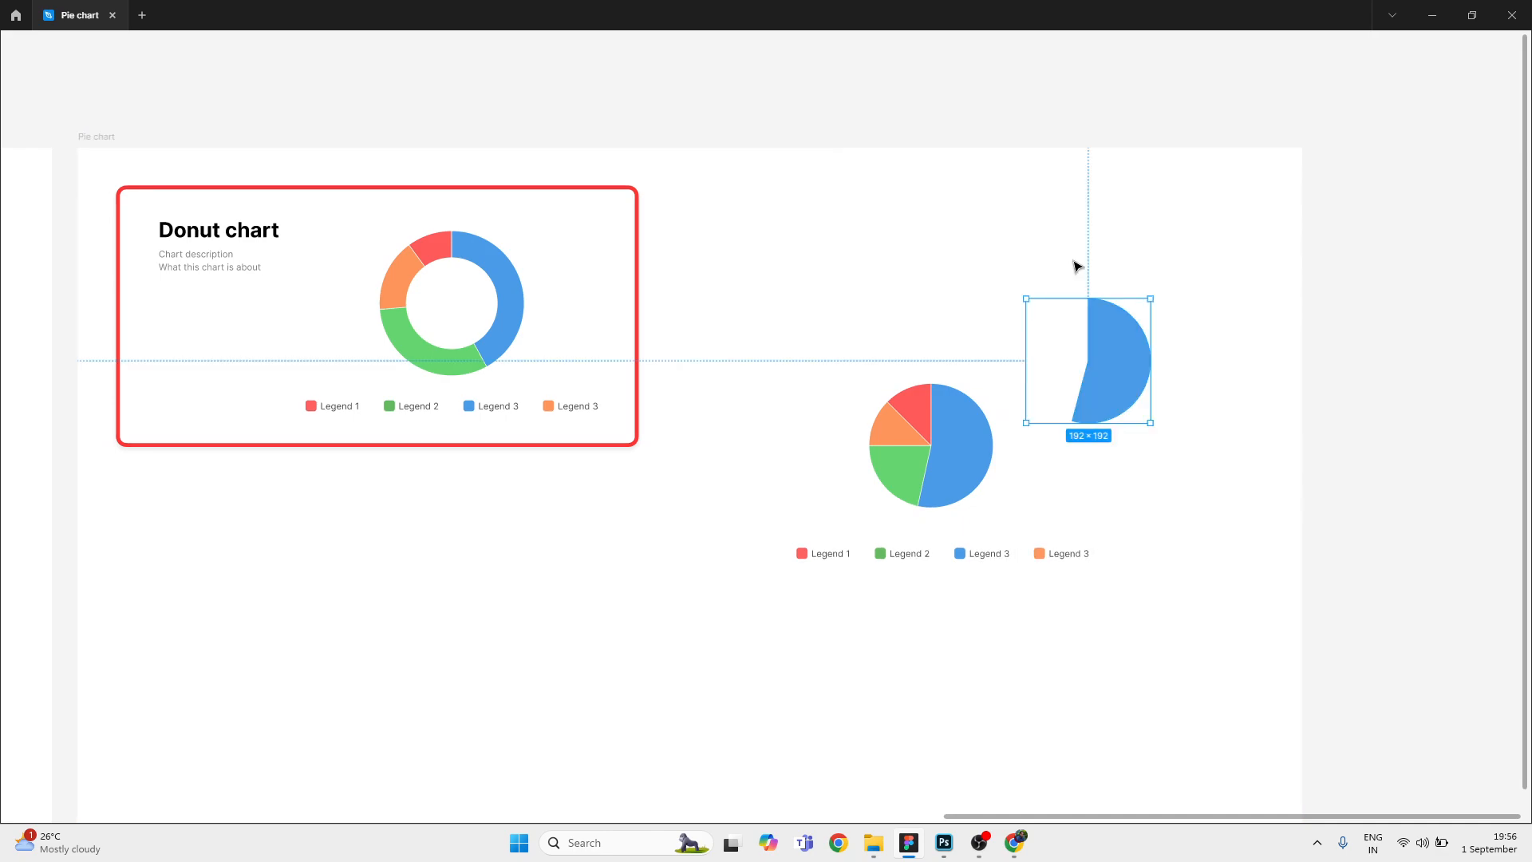
pyautogui.moveTo(1121, 369); pyautogui.dragTo(1110, 332)
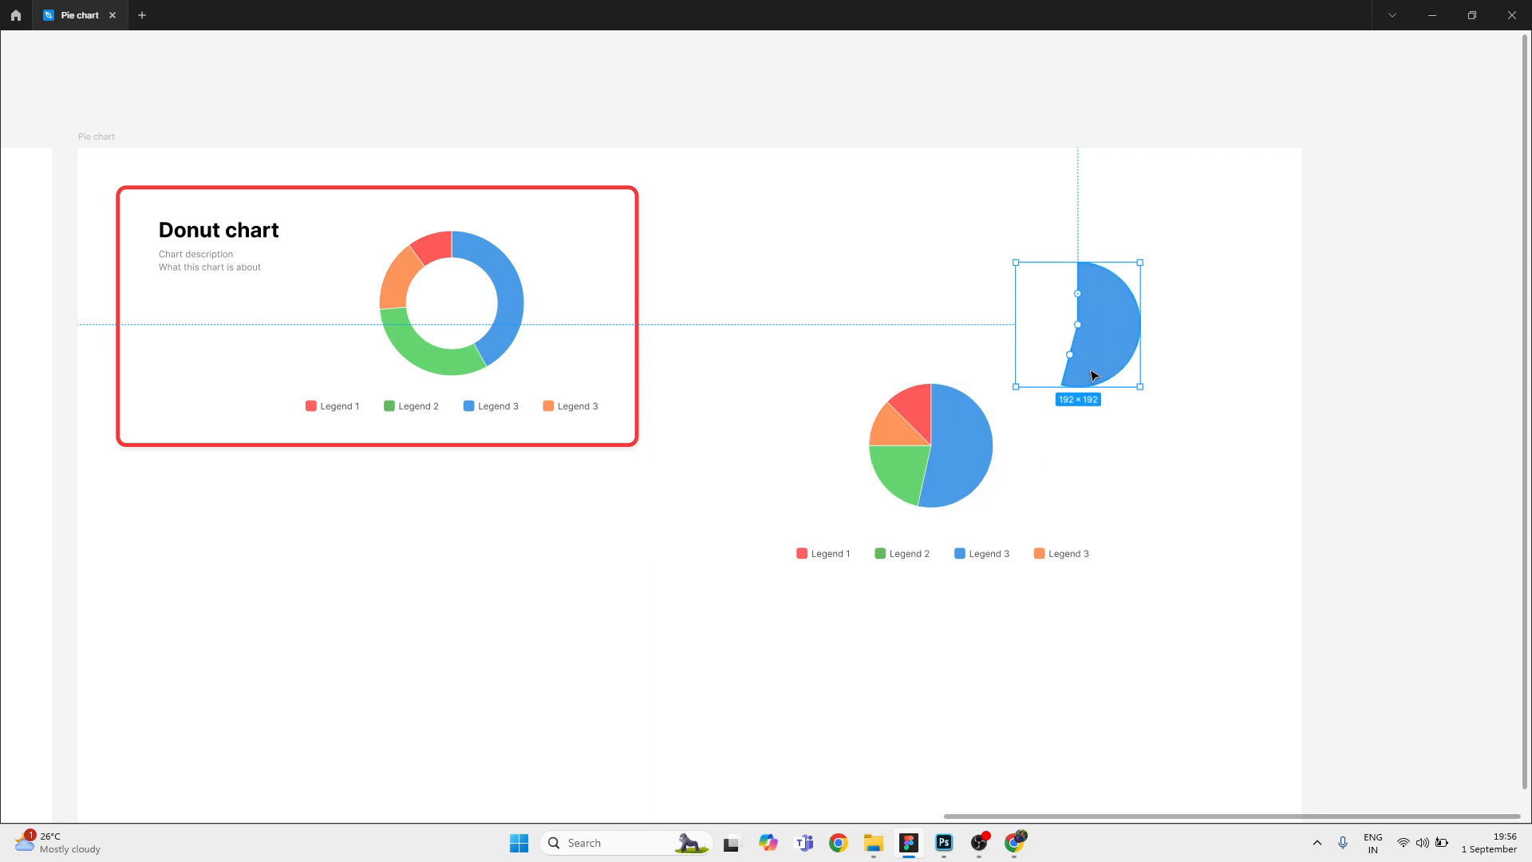
# Step: Increase the inner ratio of the separate blue slice from its centre point to turn it into a ring segment
pyautogui.scroll(3, 1106, 312)
pyautogui.scroll(3, 1084, 350)
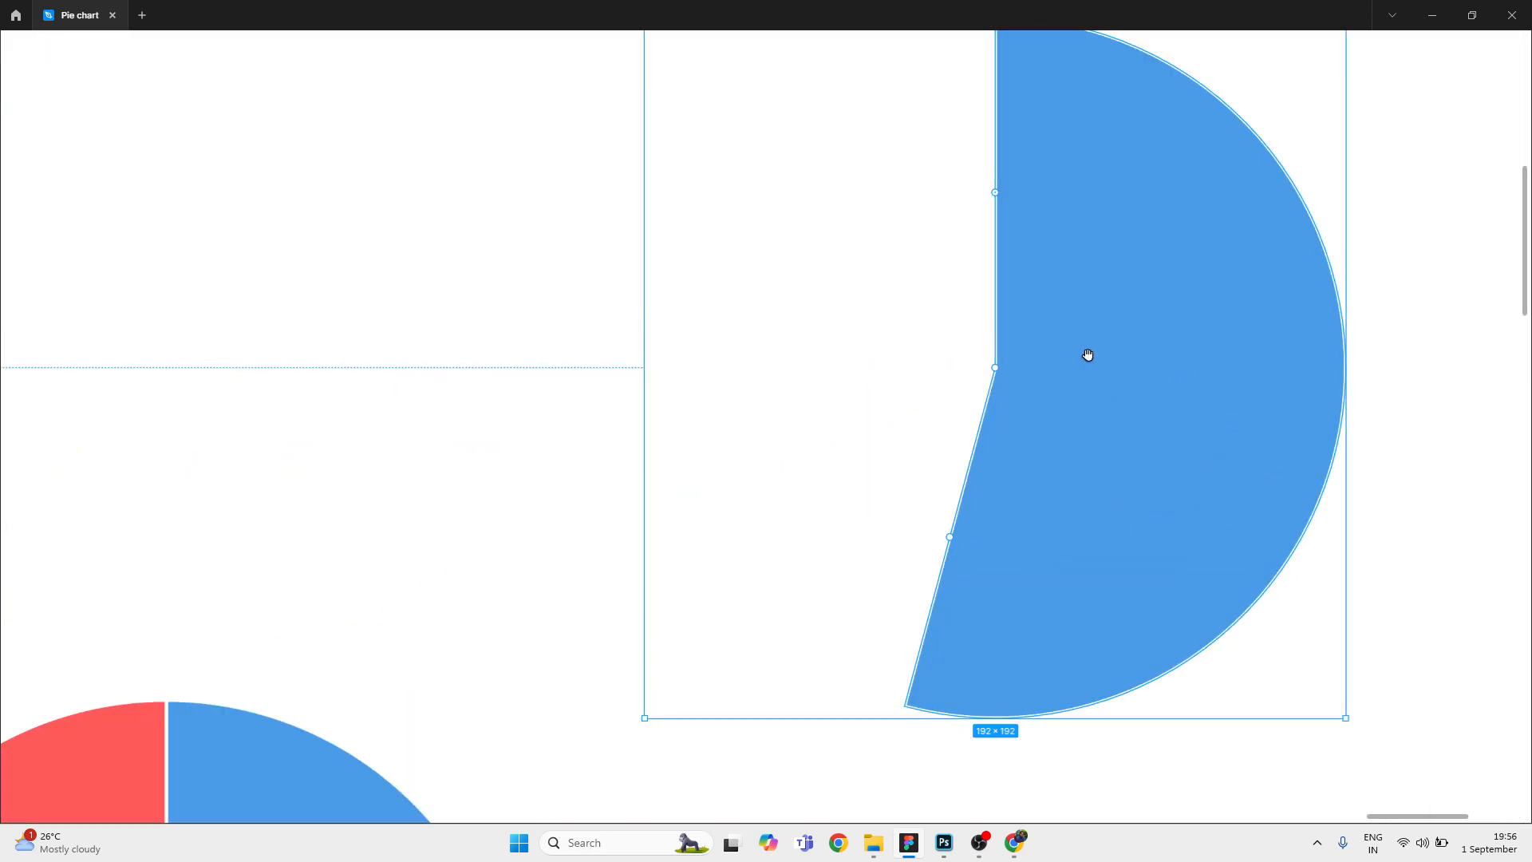
pyautogui.moveTo(1084, 352); pyautogui.dragTo(892, 453)
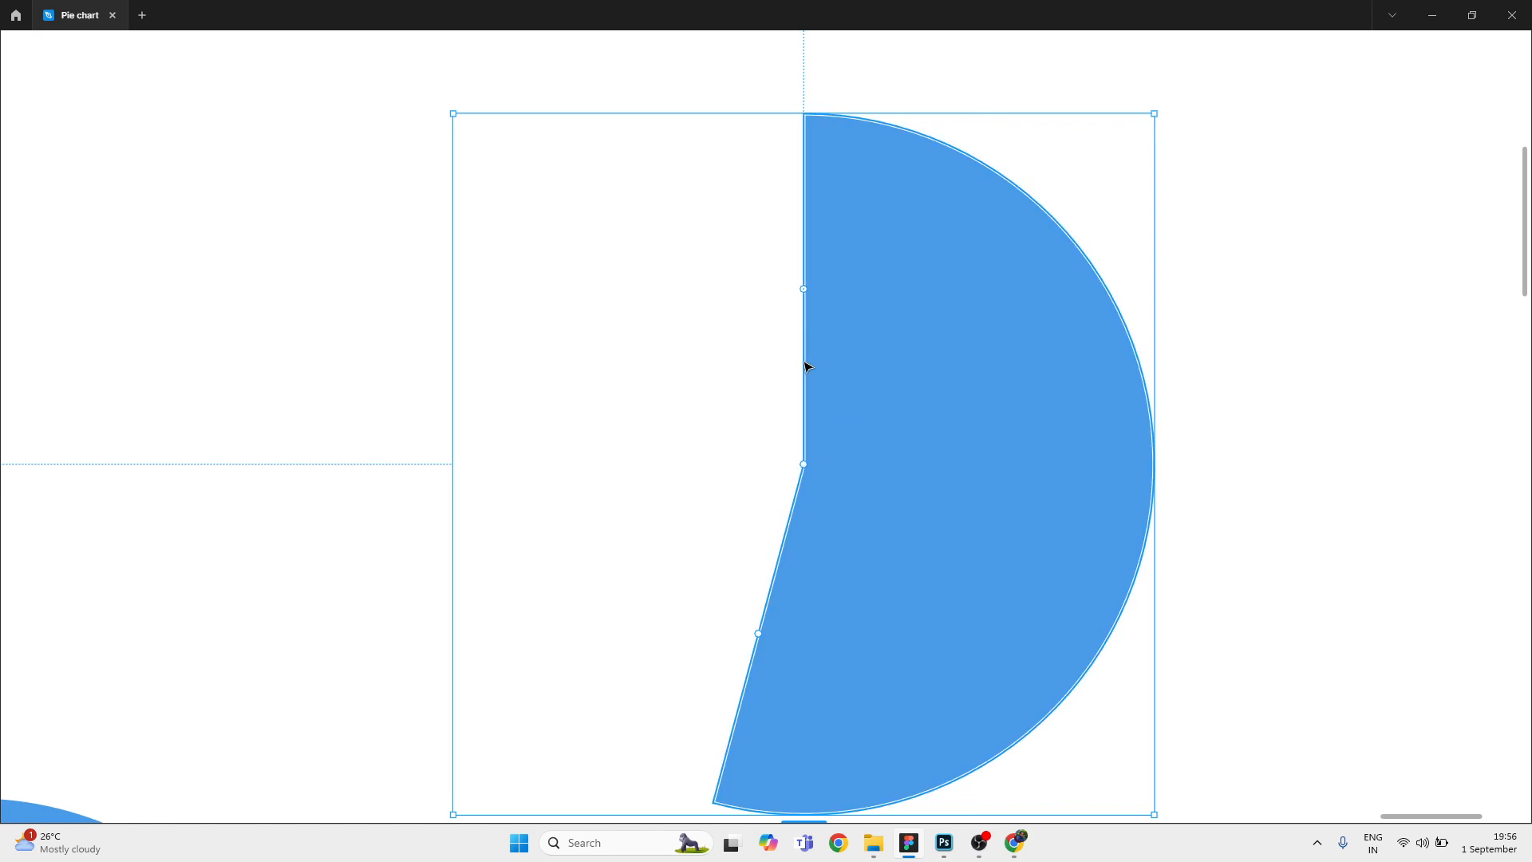
pyautogui.moveTo(808, 466); pyautogui.dragTo(971, 633)
pyautogui.scroll(-5, 855, 384)
pyautogui.moveTo(784, 421); pyautogui.dragTo(936, 412)
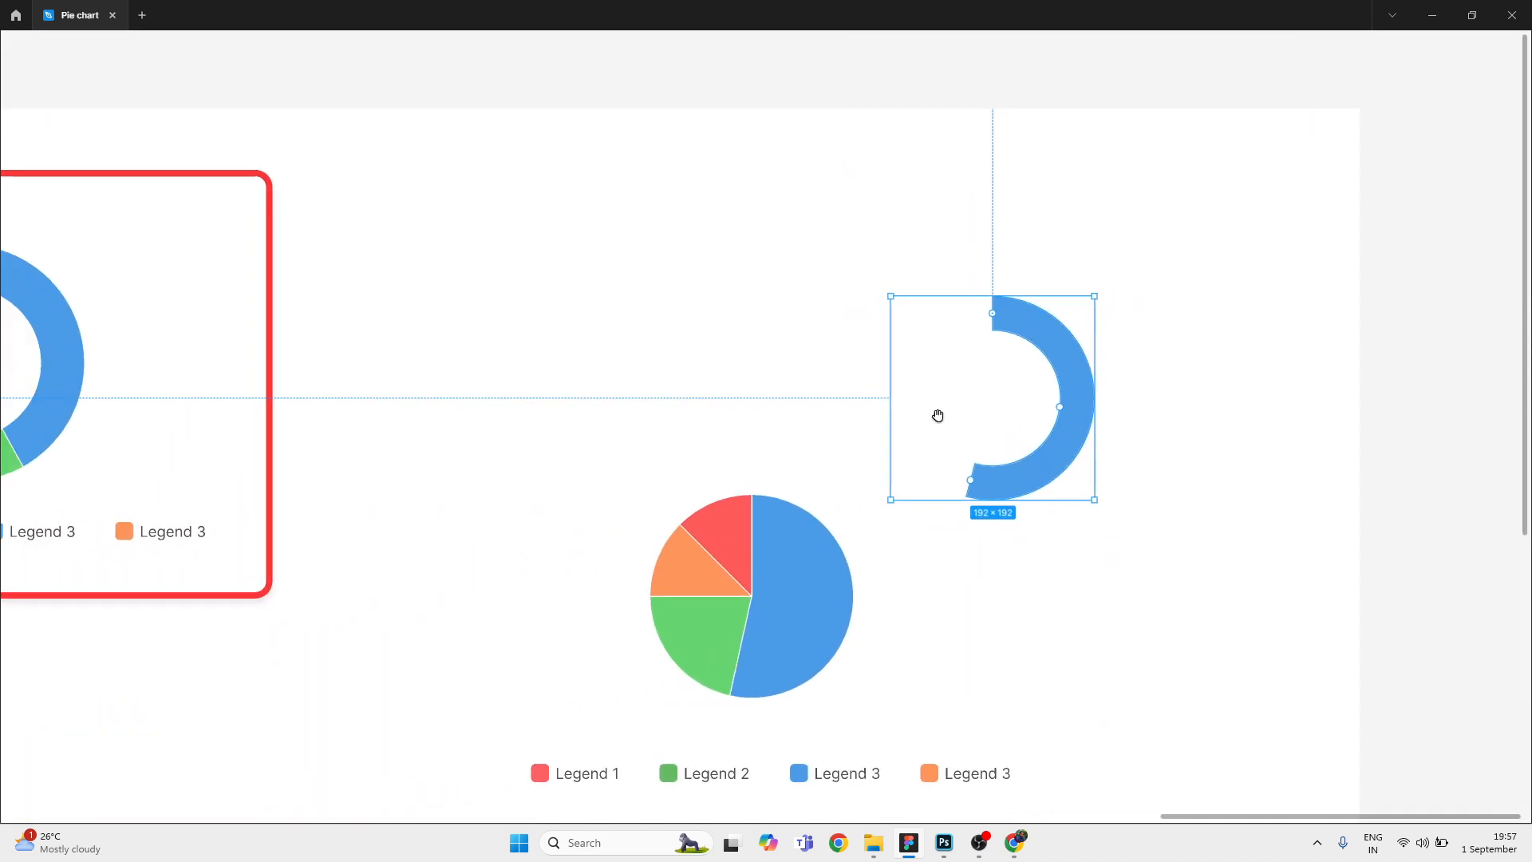
pyautogui.scroll(-2, 939, 399)
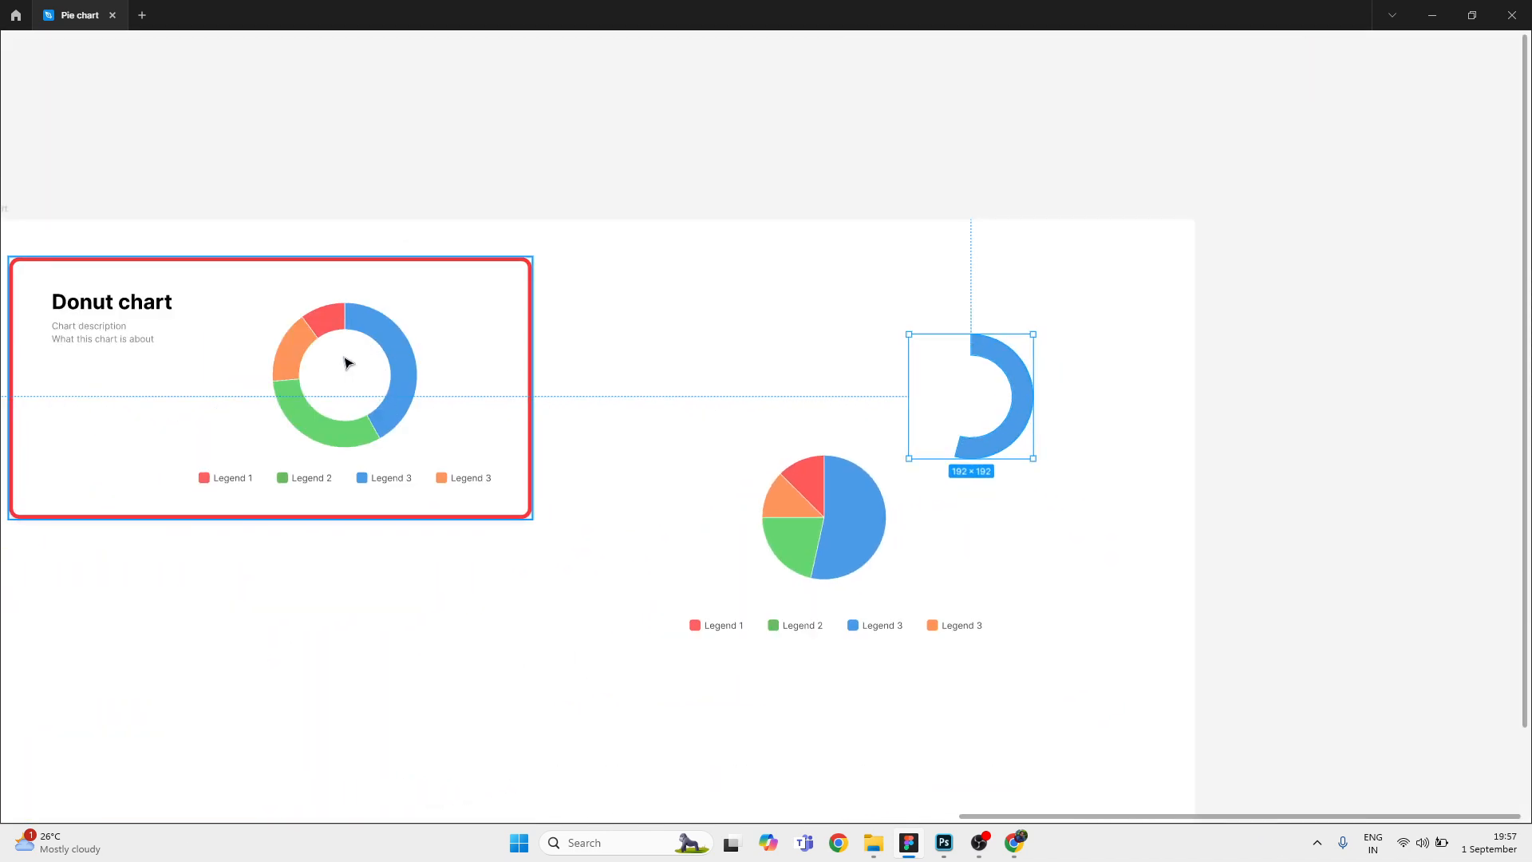
# Step: Delete the separate blue ring segment from the duplicated frame
pyautogui.click(1030, 307)
pyautogui.click(1021, 427)
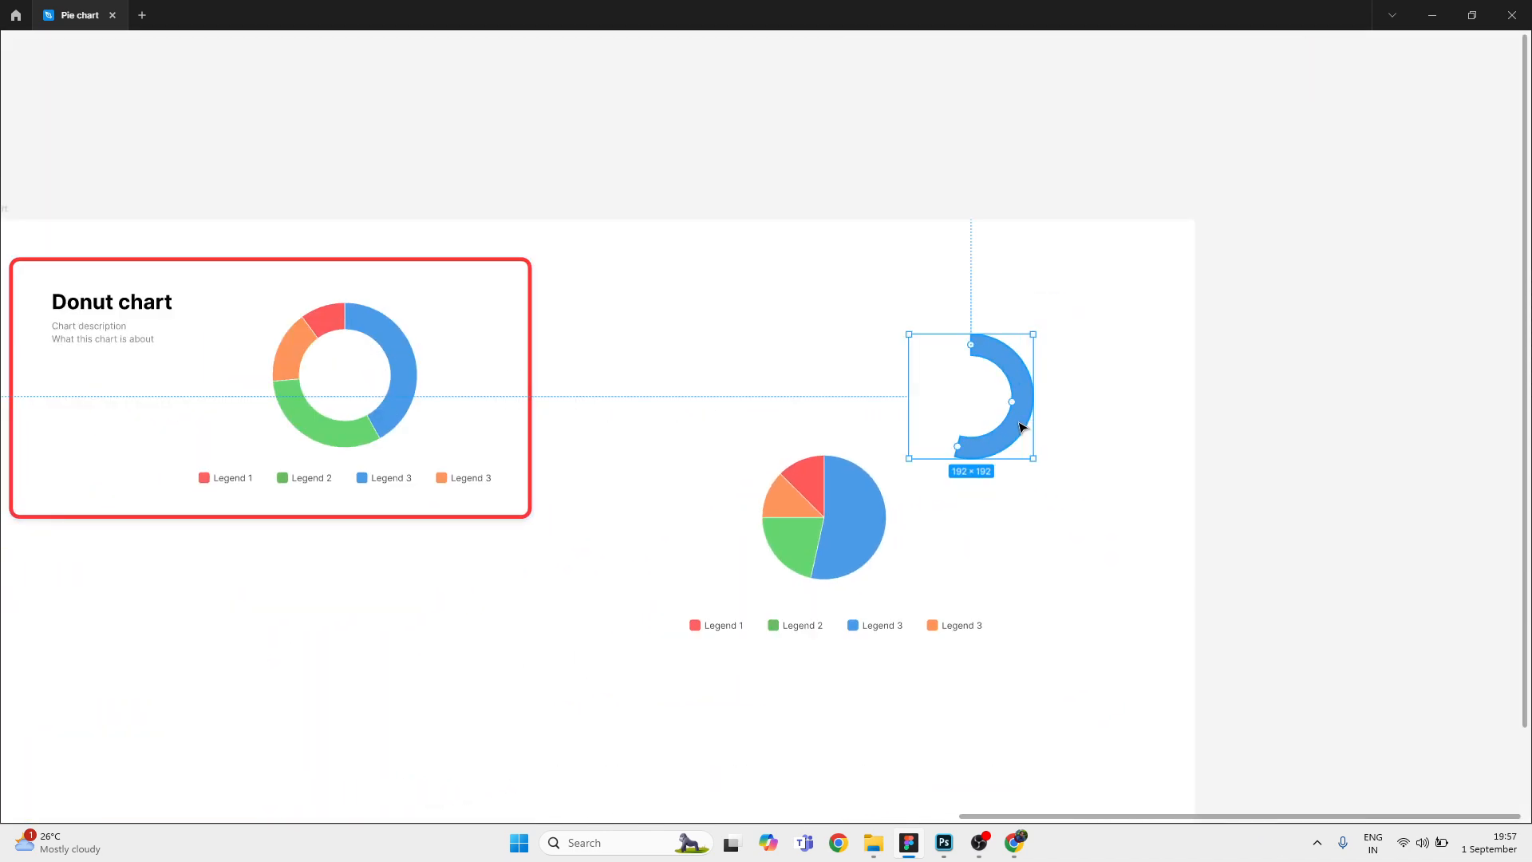
pyautogui.press('Delete')
# Step: Select the green slice inside the standalone pie chart group and show the editor interface with its design properties
pyautogui.scroll(3, 854, 499)
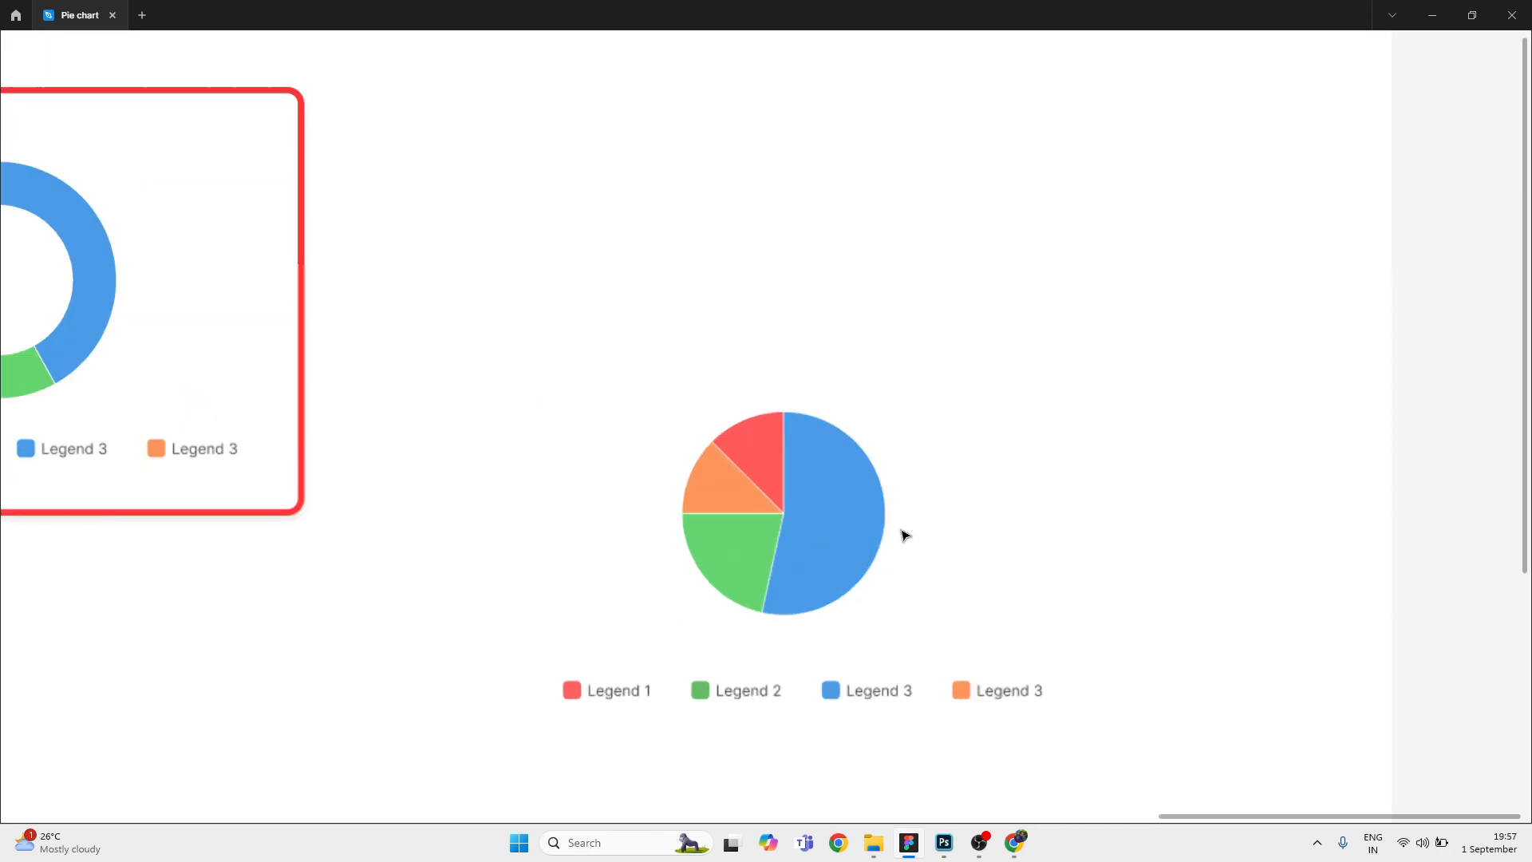
pyautogui.moveTo(906, 534); pyautogui.dragTo(986, 509)
pyautogui.moveTo(998, 356); pyautogui.dragTo(753, 571)
pyautogui.scroll(2, 930, 516)
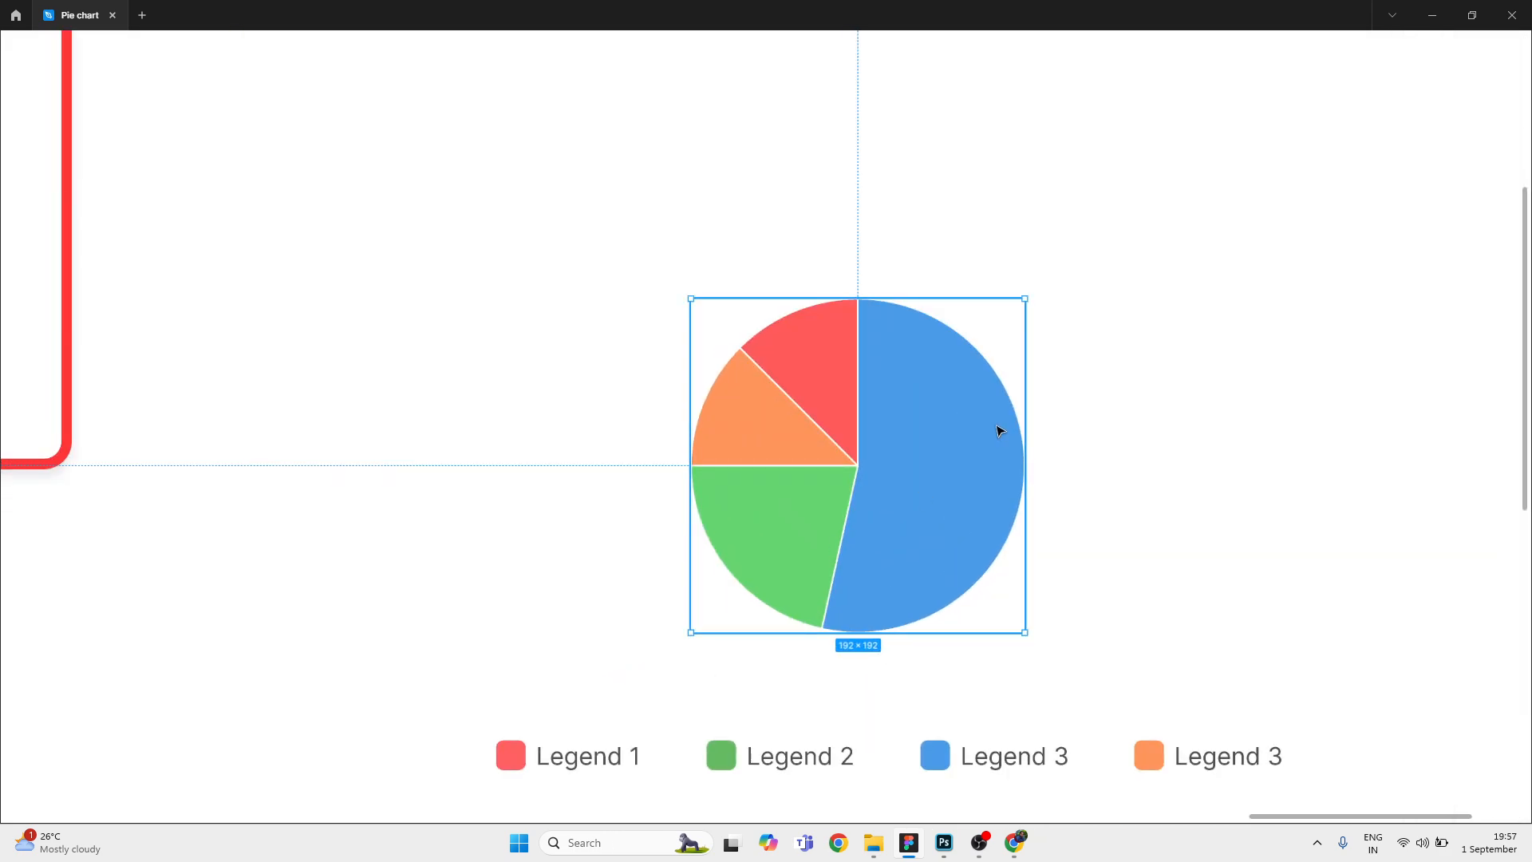
pyautogui.scroll(5, 807, 486)
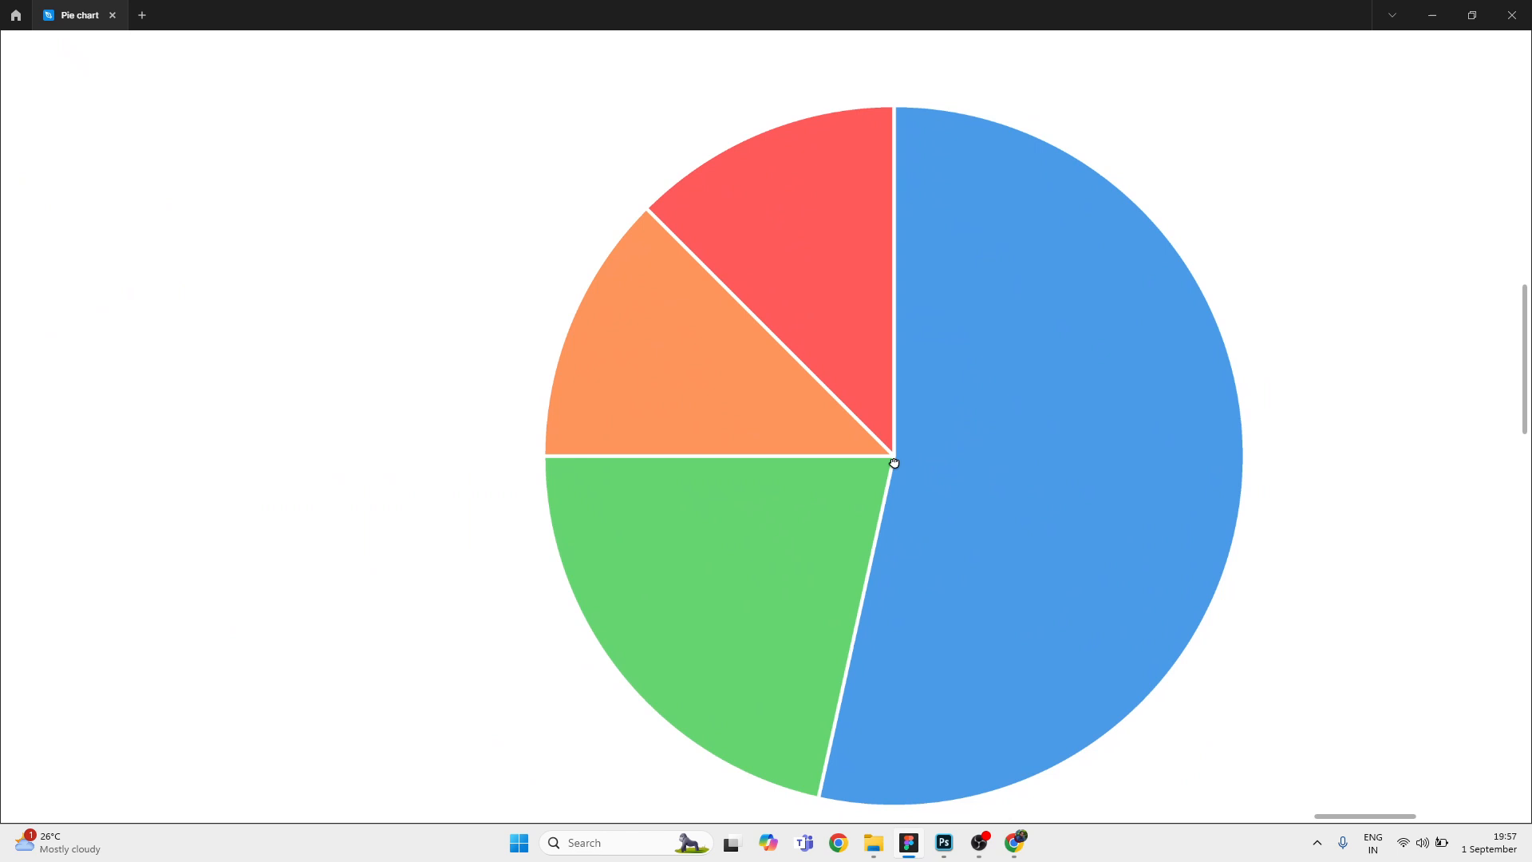
pyautogui.scroll(-2, 871, 430)
pyautogui.doubleClick(902, 418)
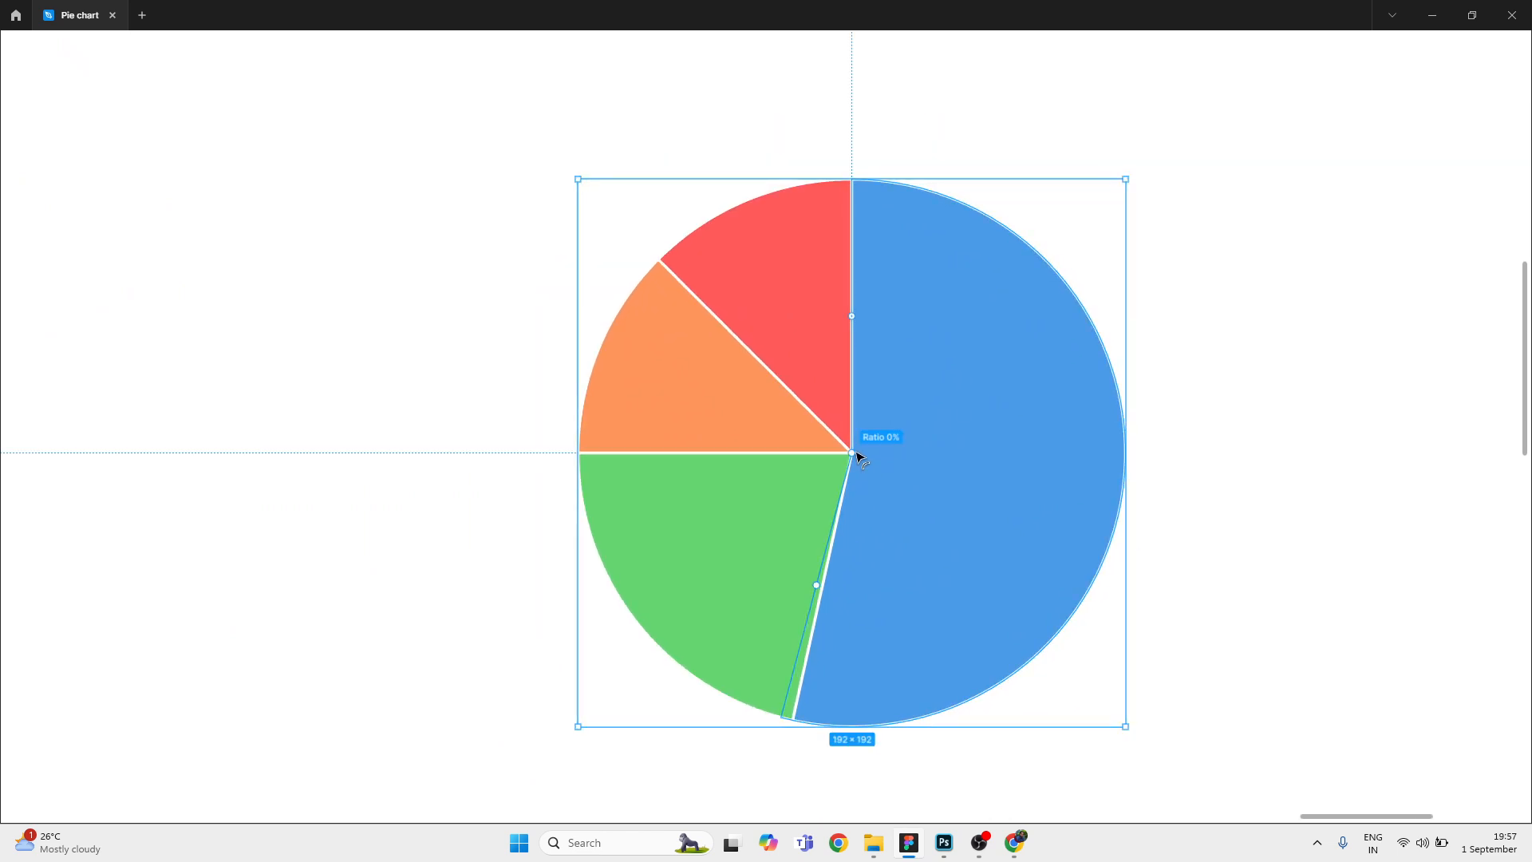
pyautogui.click(718, 534)
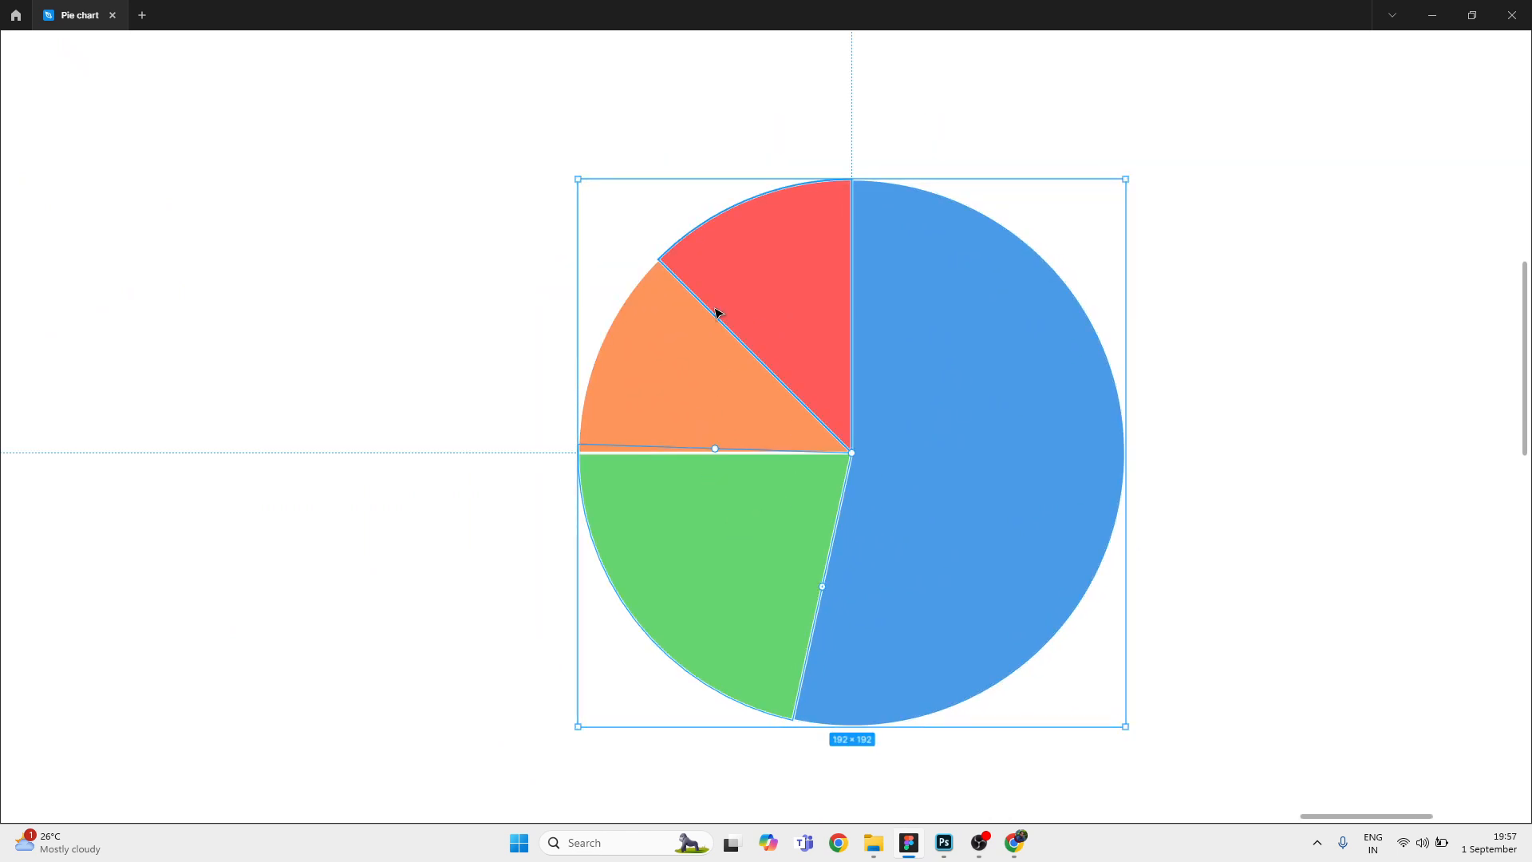
pyautogui.scroll(3, 862, 463)
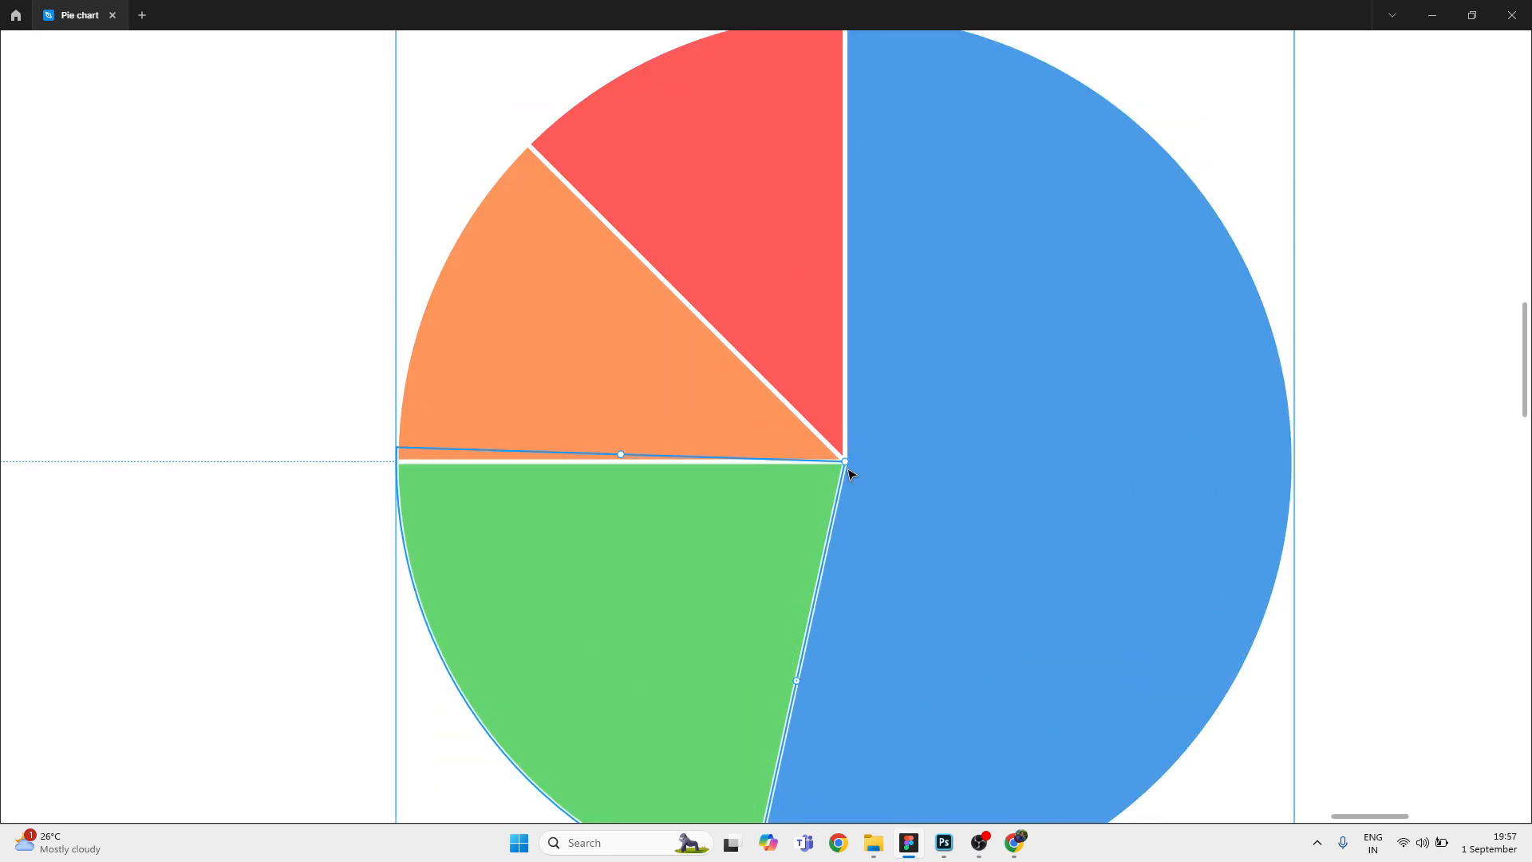
pyautogui.hotkey('ctrl', '\\')
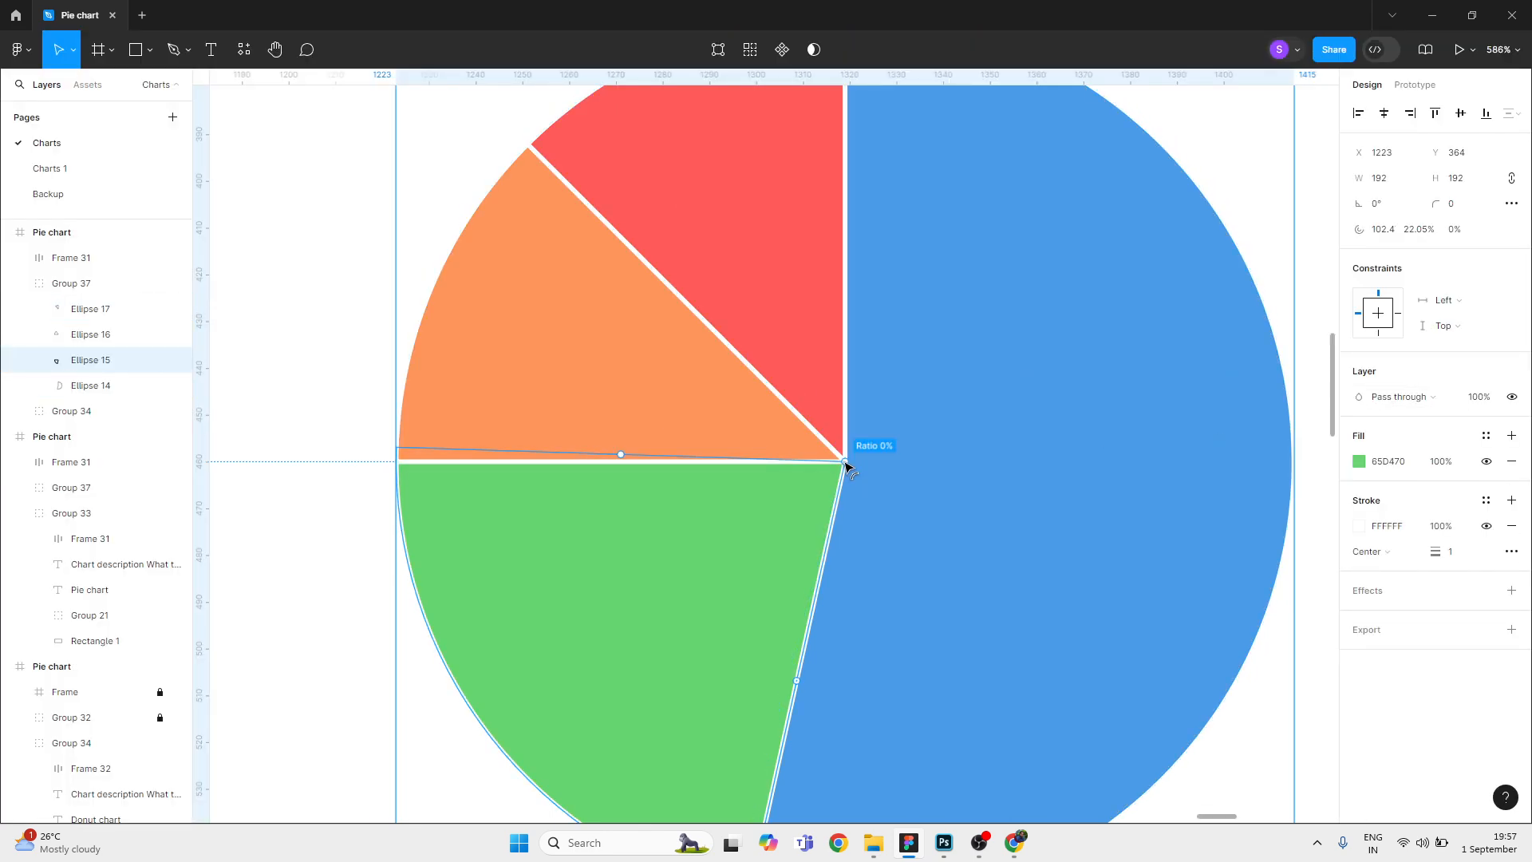
# Step: Increase the blue slice's inner ratio from its centre point to about 65% to turn it into a ring segment
pyautogui.moveTo(846, 461); pyautogui.dragTo(890, 456)
pyautogui.hotkey('ctrl', 'z')
pyautogui.click(903, 405)
pyautogui.scroll(-2, 887, 466)
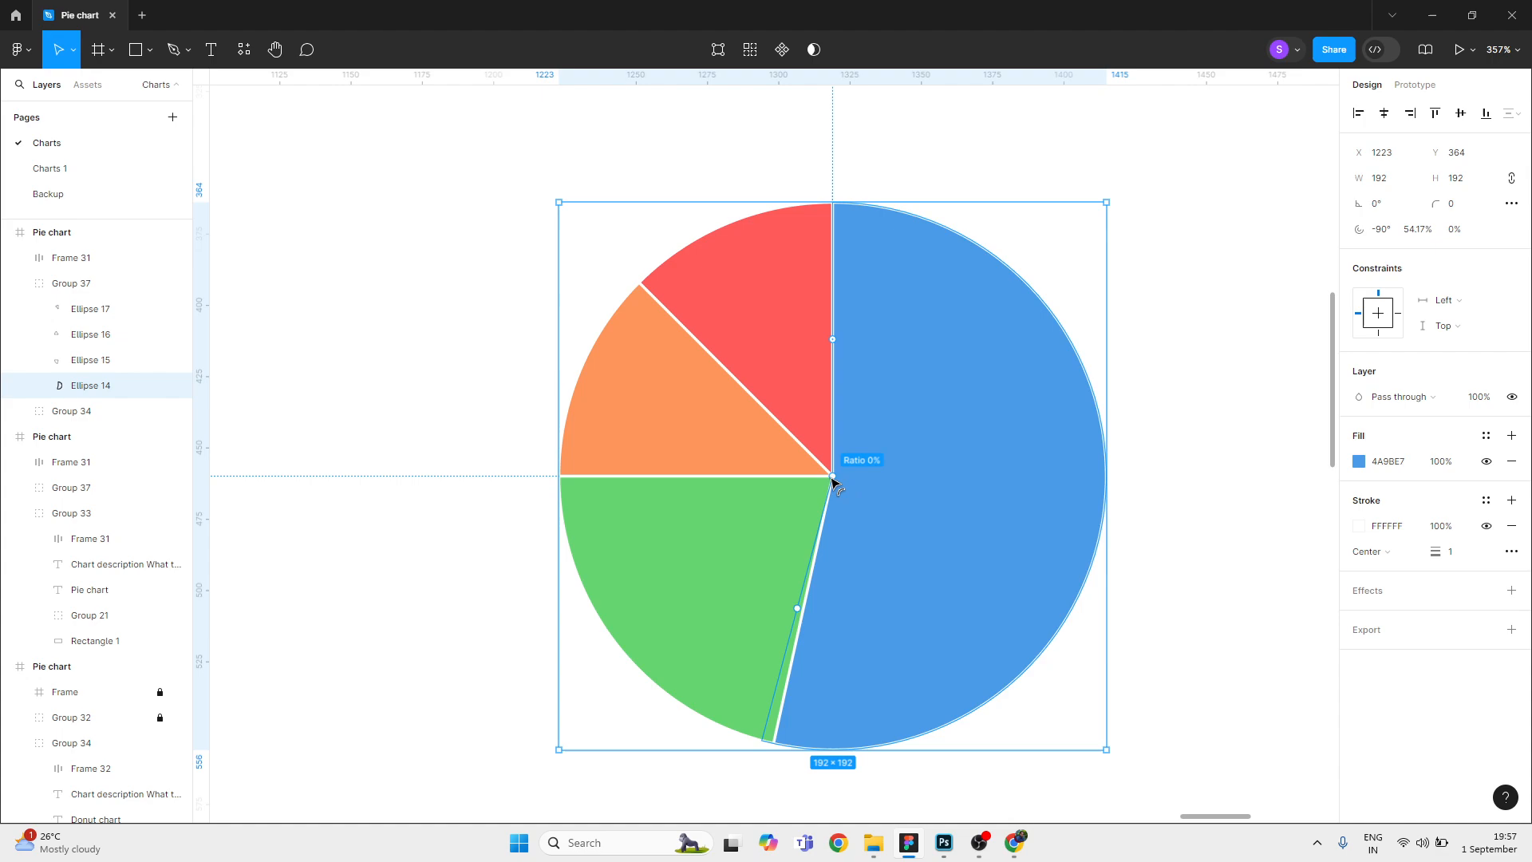
pyautogui.moveTo(832, 476); pyautogui.dragTo(1006, 524)
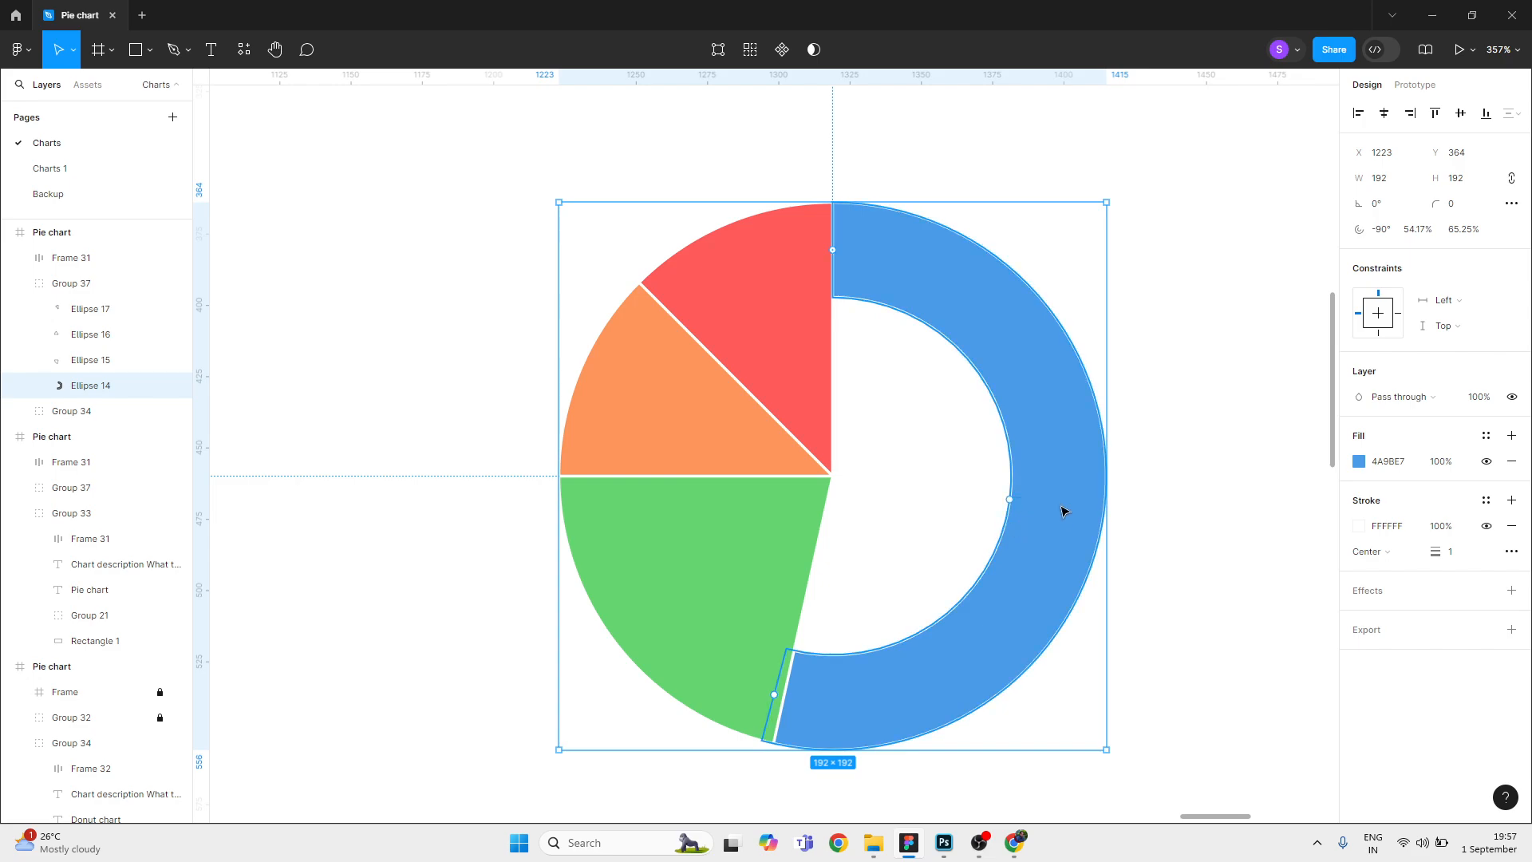
# Step: Set the blue ring segment's inner ratio to exactly 65%
pyautogui.click(1476, 234)
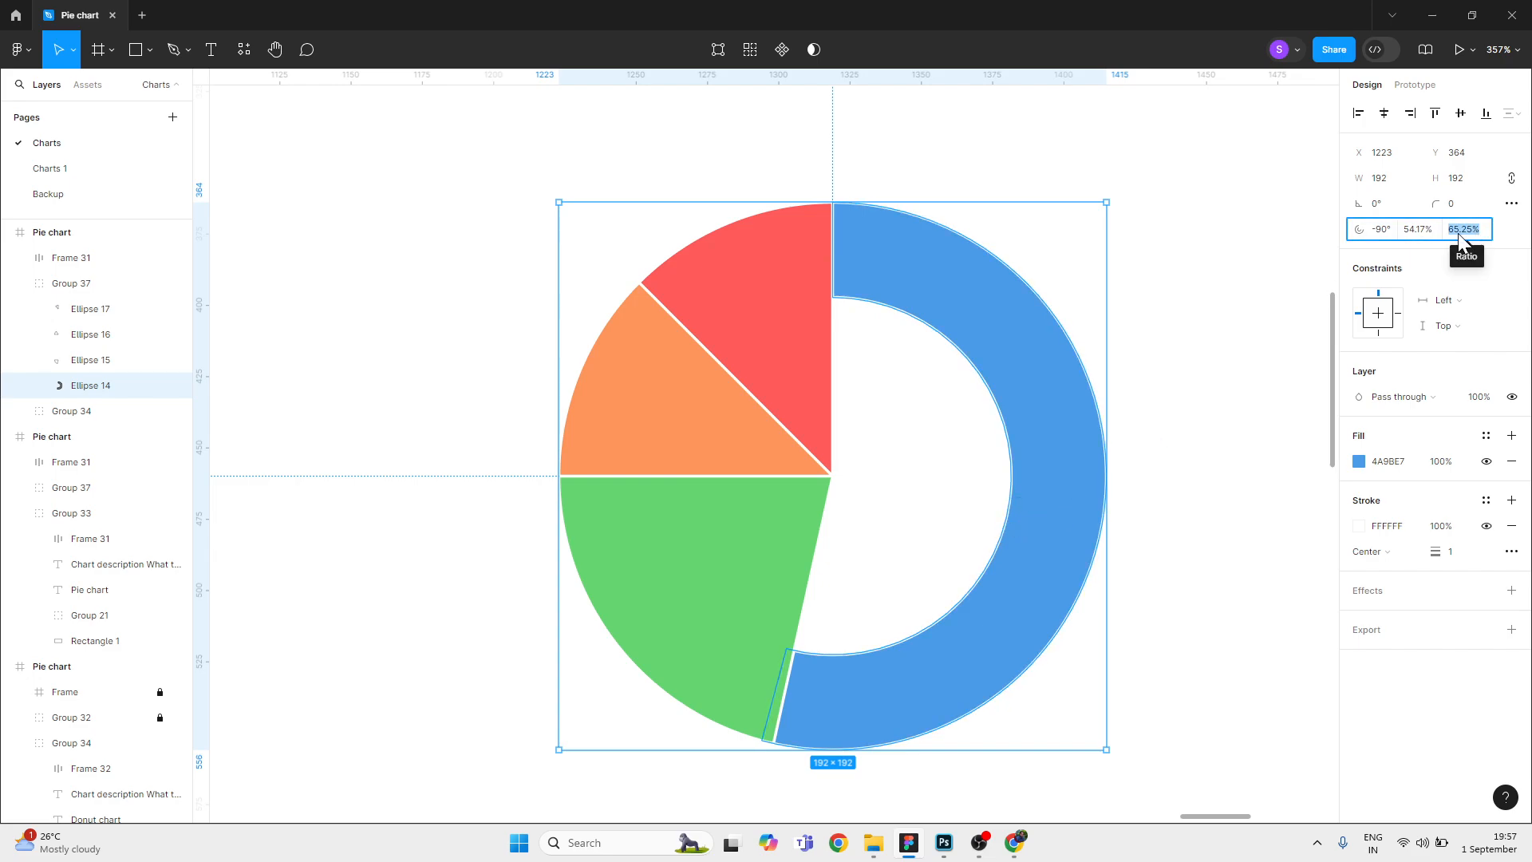
pyautogui.click(1462, 229)
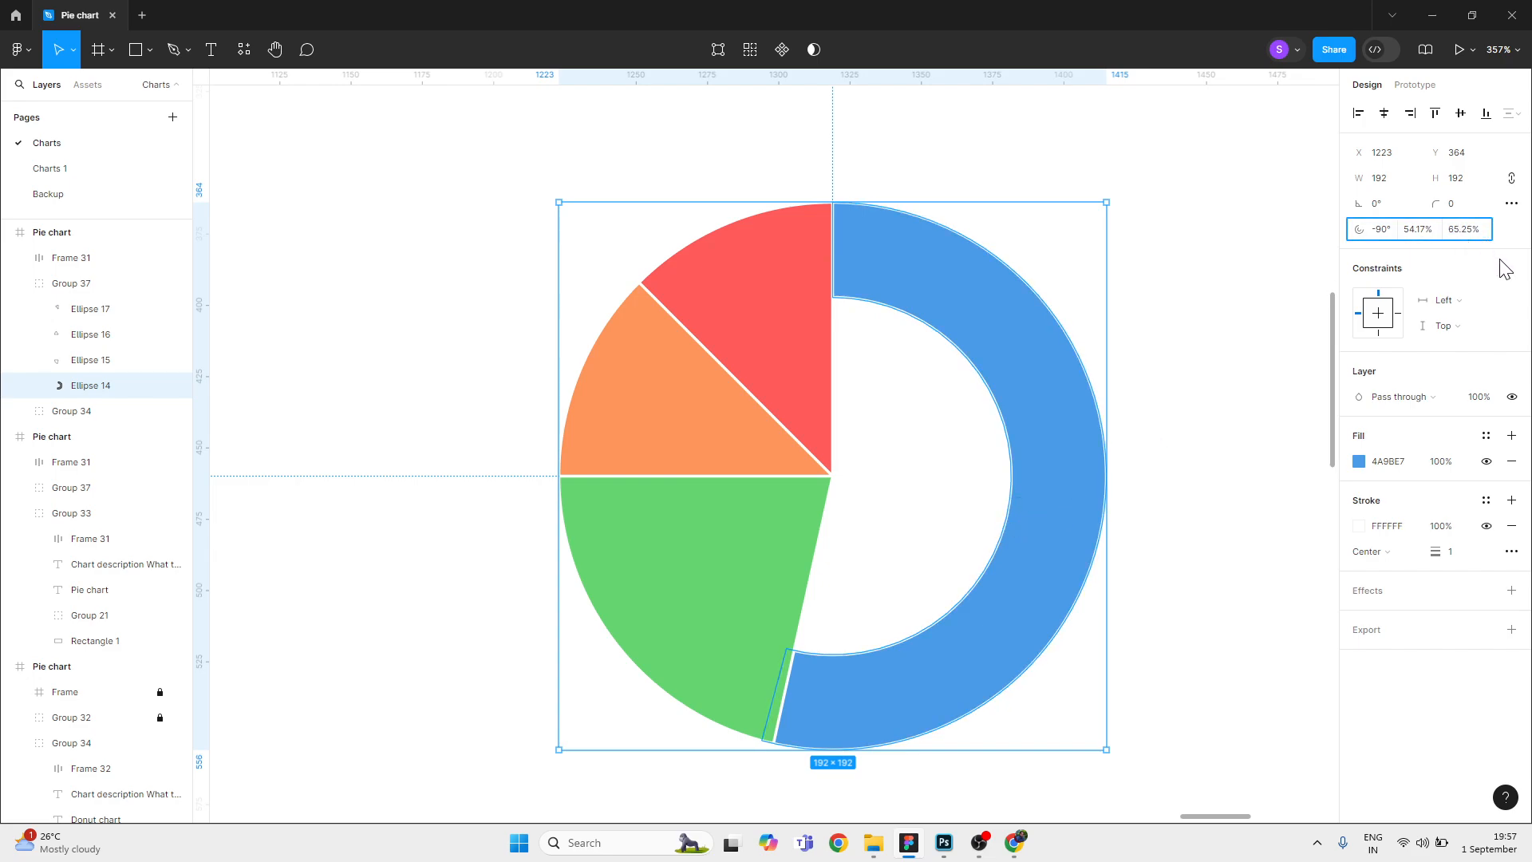
pyautogui.hotkey('ctrl', 'a')
pyautogui.press('Right')
pyautogui.hotkey('ctrl', 'a')
pyautogui.write('65')
pyautogui.press('Tab')
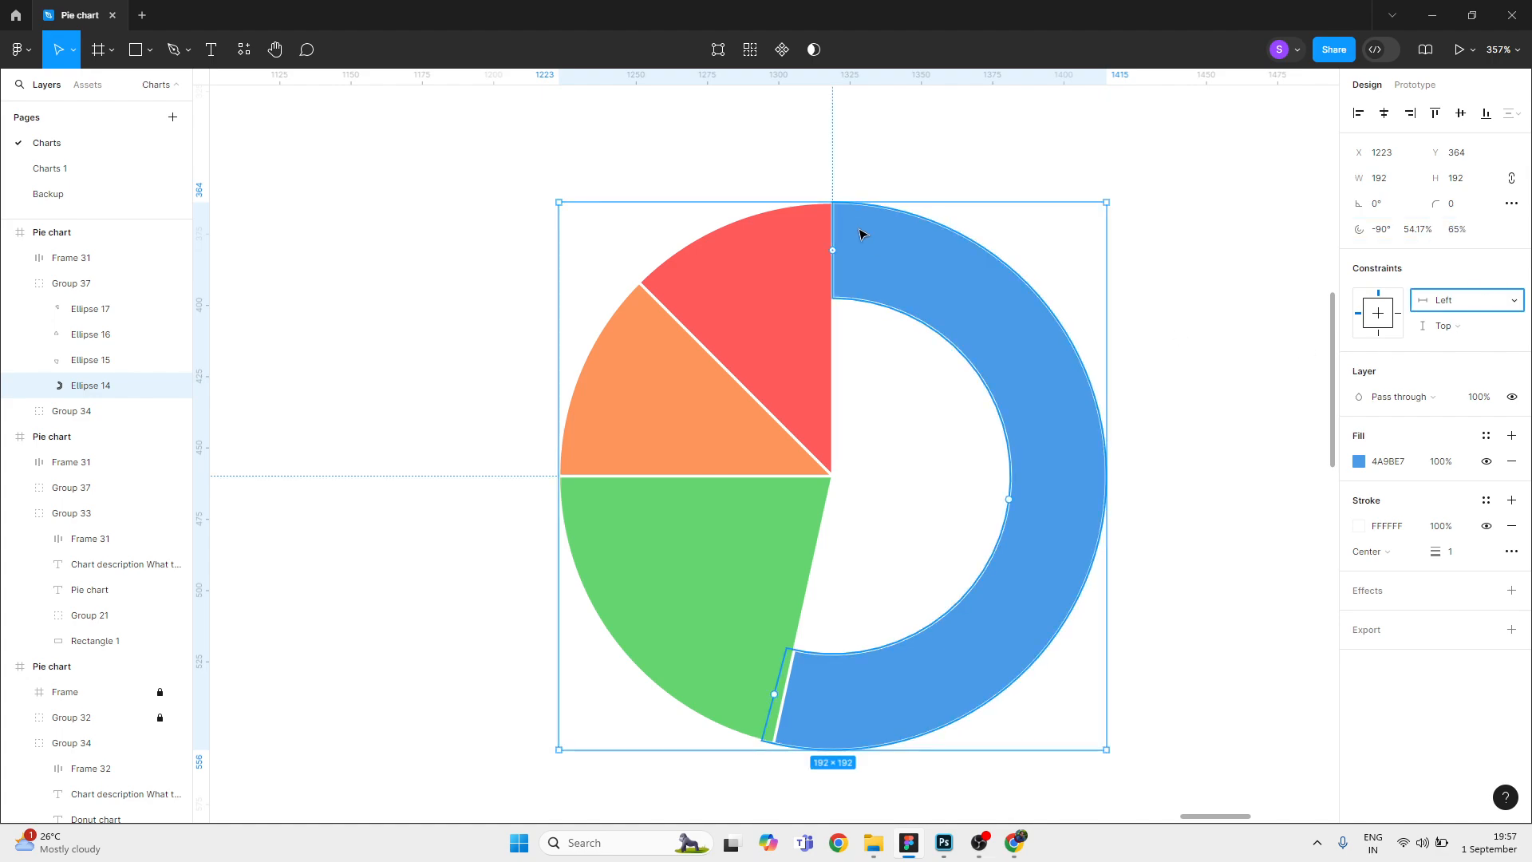
# Step: Set the inner ratio of the red, orange and green slices together to 65%
pyautogui.click(748, 329)
pyautogui.keyDown('shift'); pyautogui.click(705, 434); pyautogui.keyUp('shift')
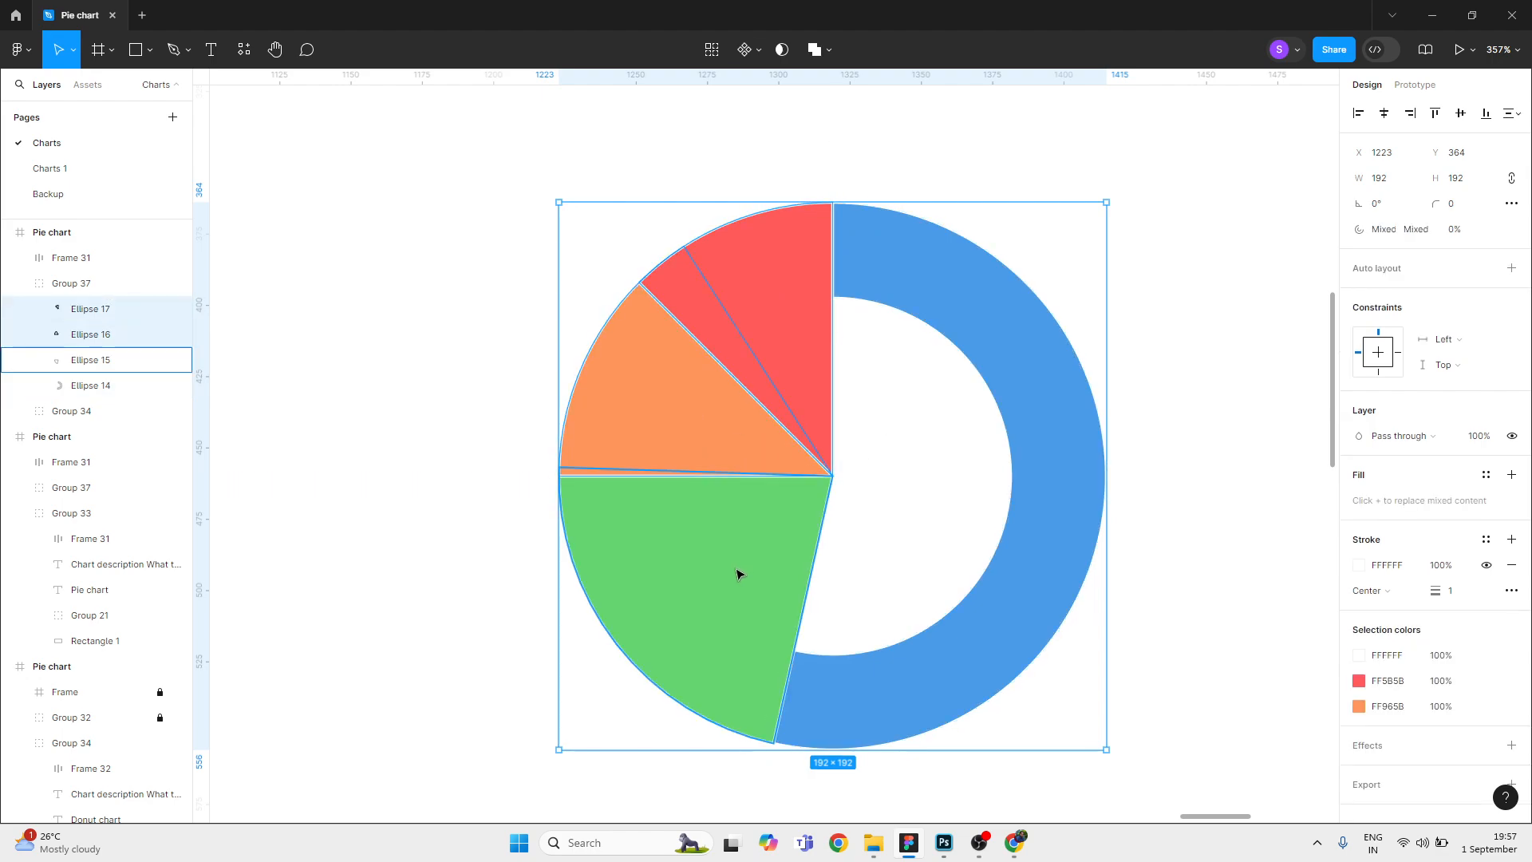
pyautogui.keyDown('shift'); pyautogui.click(739, 574); pyautogui.keyUp('shift')
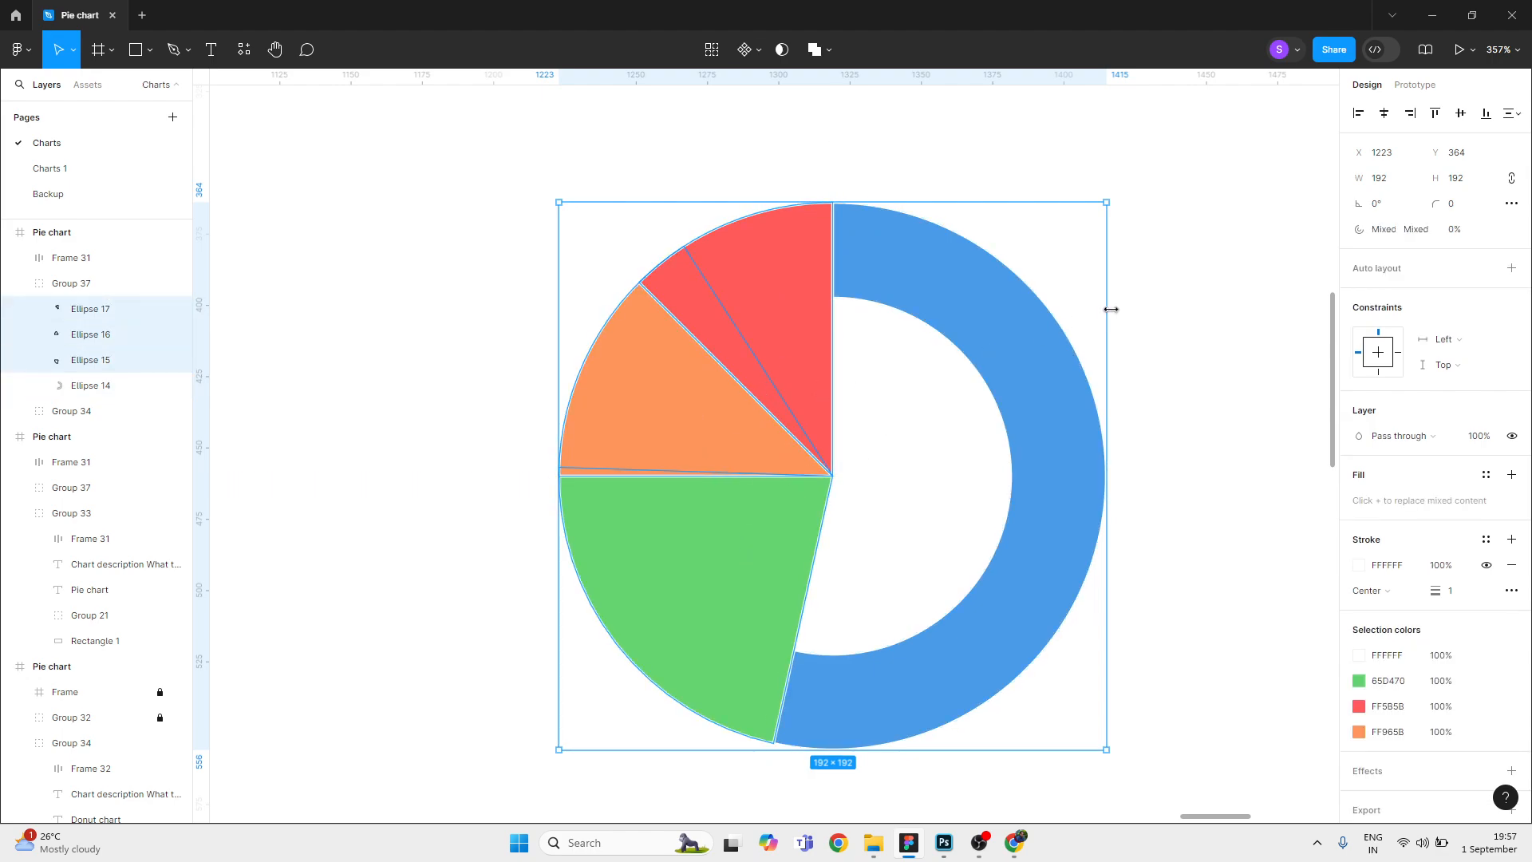
pyautogui.click(1477, 230)
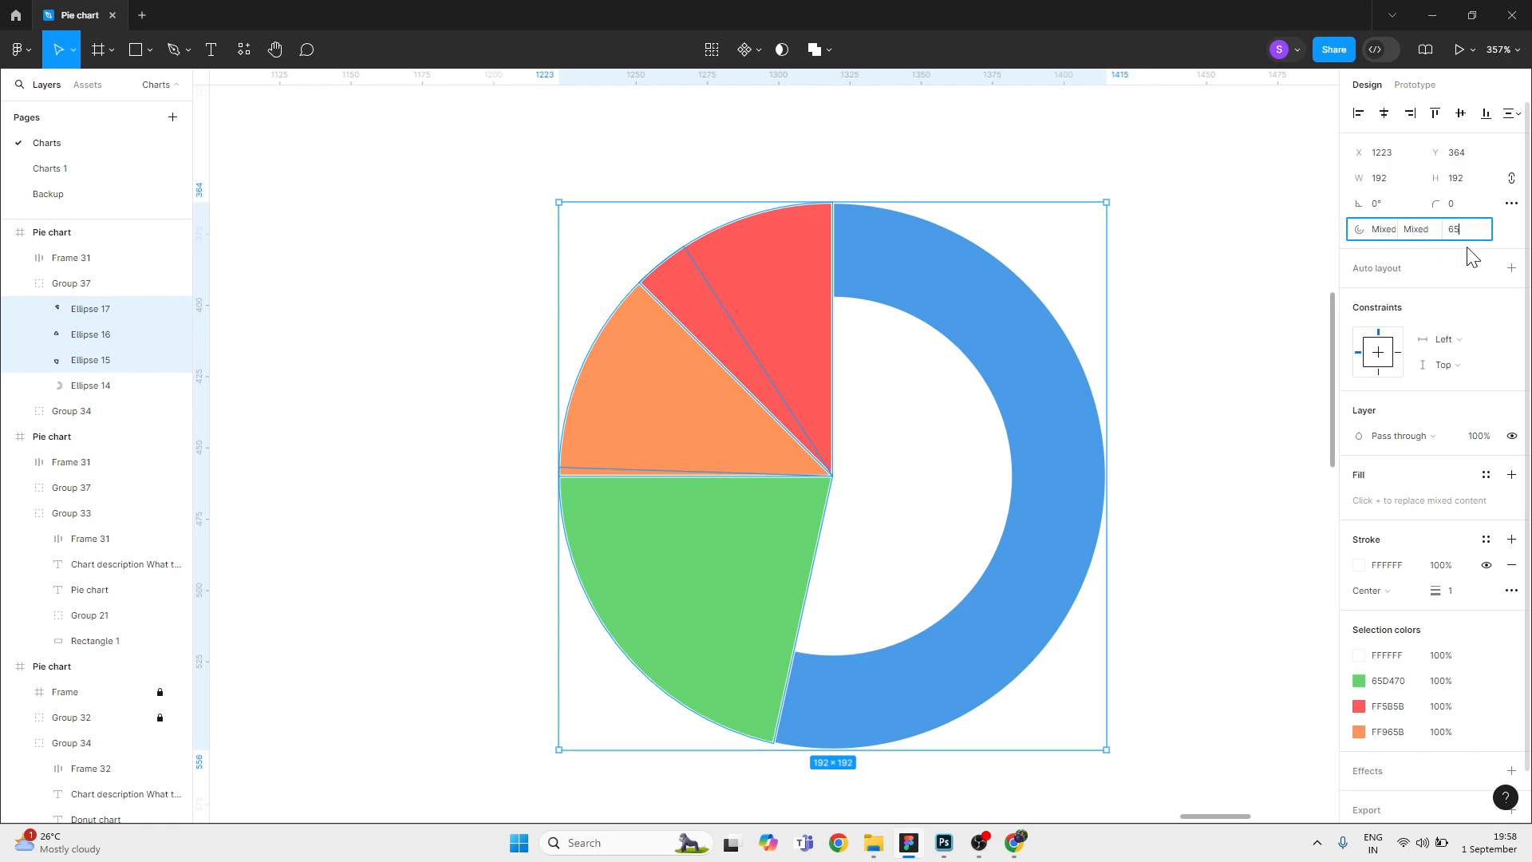
pyautogui.press('Tab')
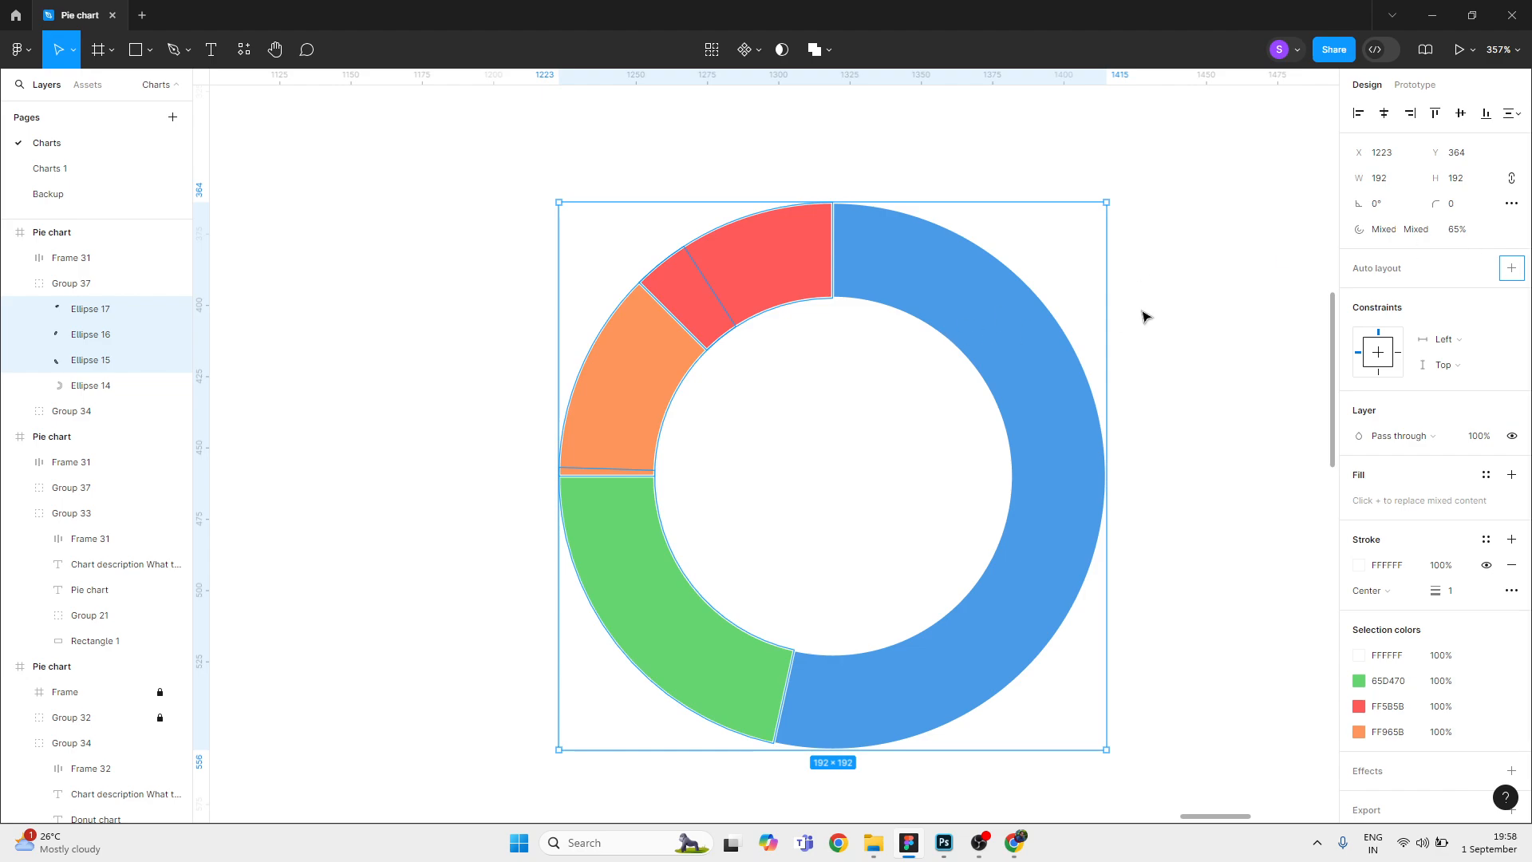
pyautogui.click(824, 387)
# Step: Examine the converted donut chart beside the reference Donut chart card with the editor interface hidden
pyautogui.scroll(-3, 794, 384)
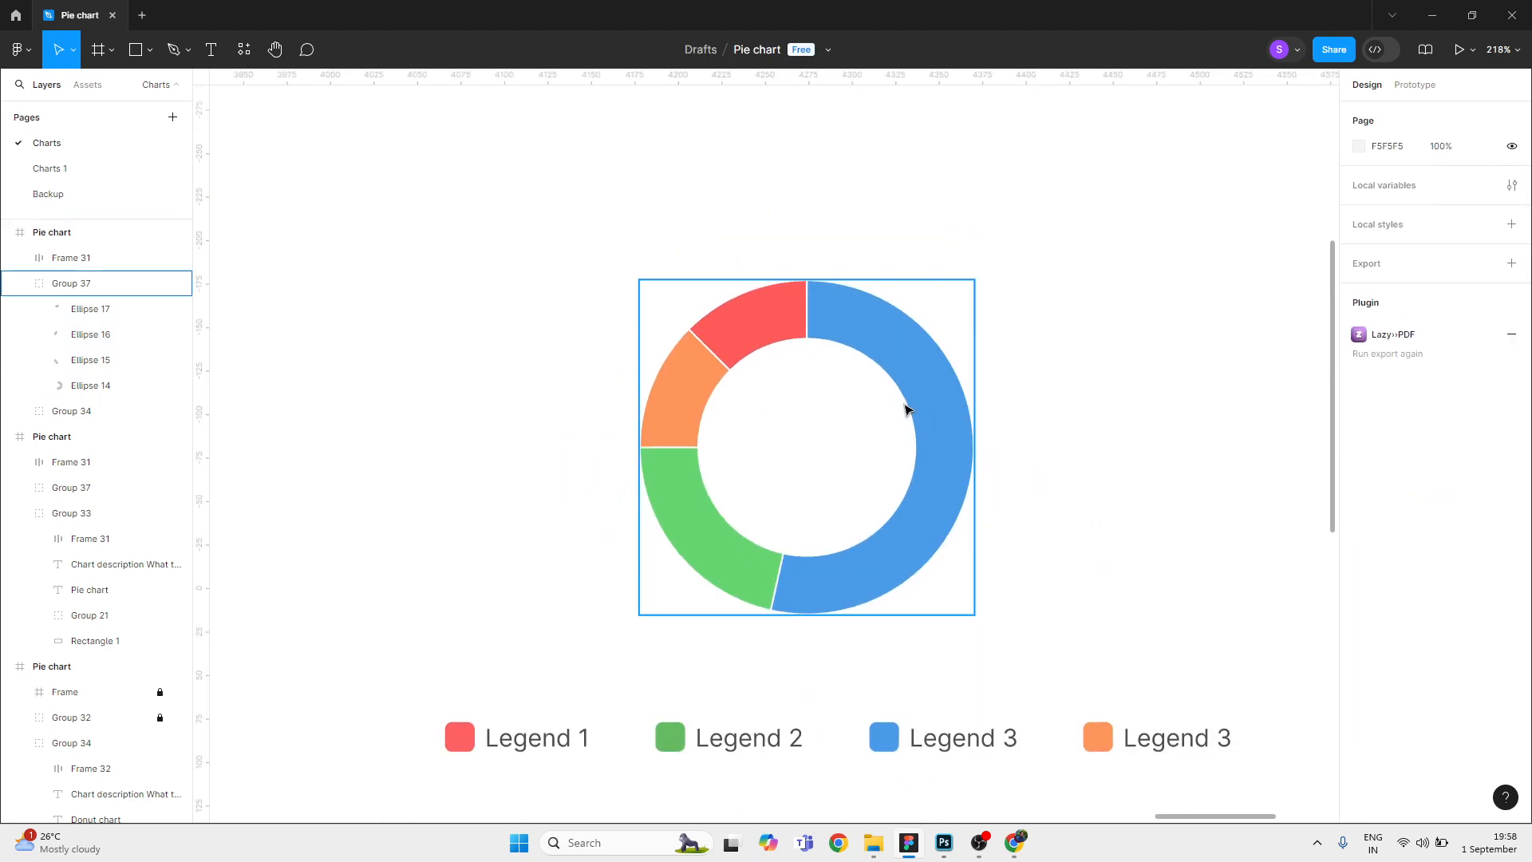
pyautogui.scroll(-2, 984, 443)
pyautogui.scroll(-4, 1026, 451)
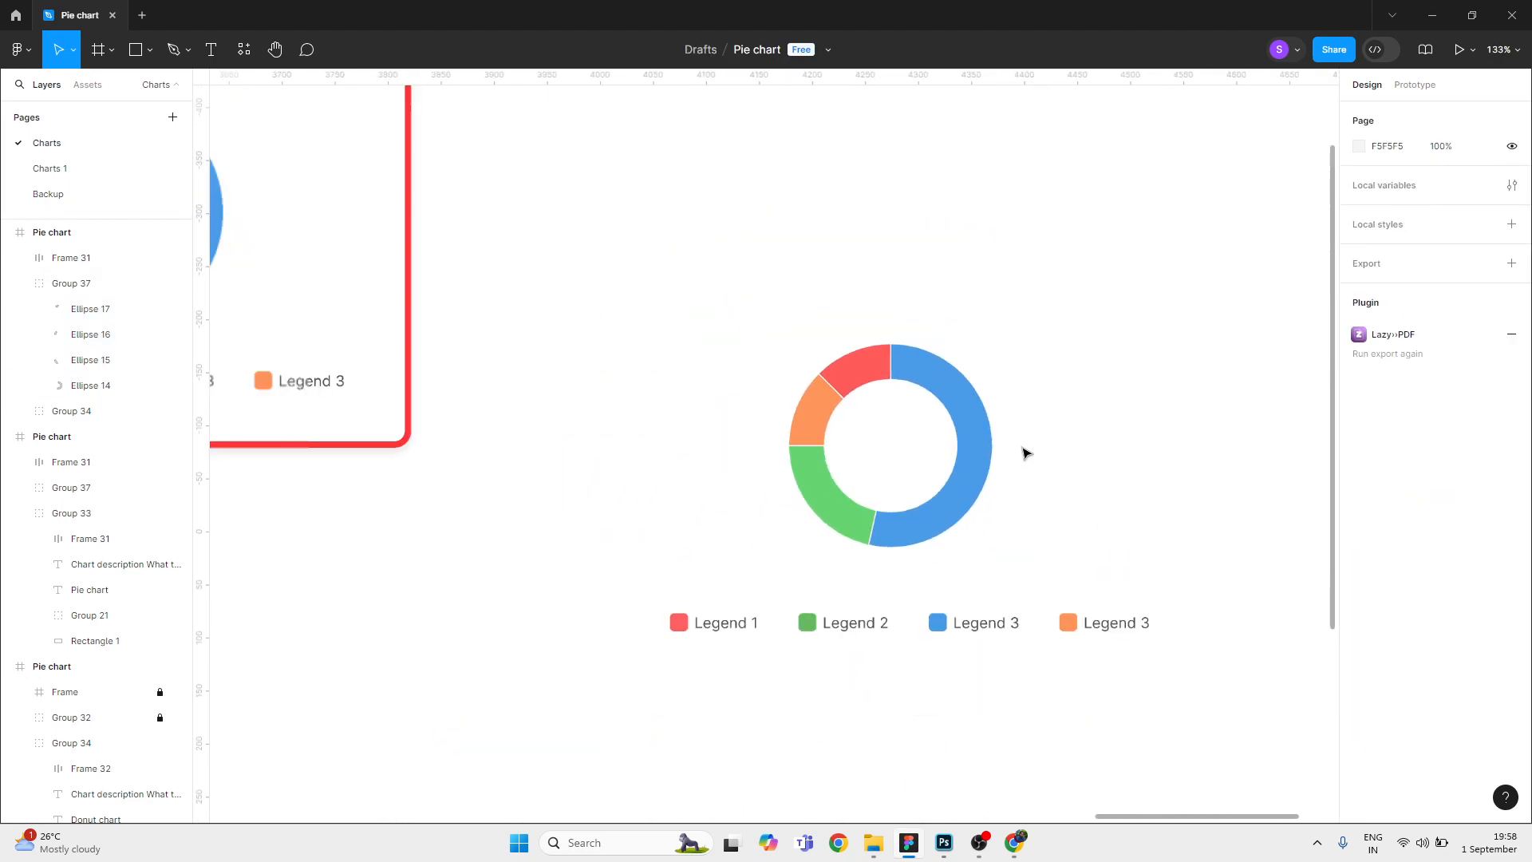
pyautogui.scroll(2, 989, 361)
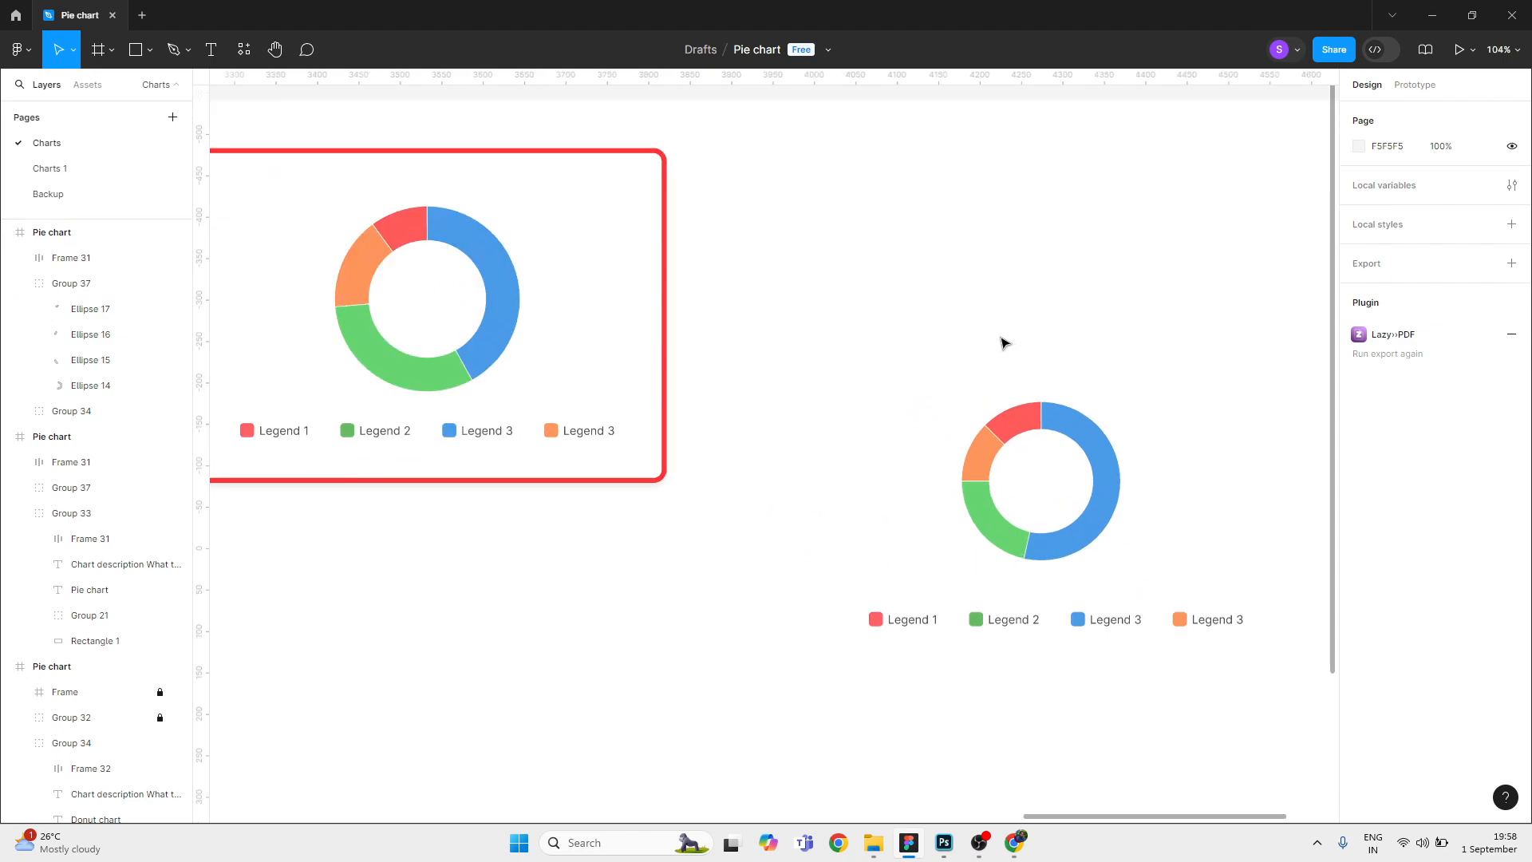
pyautogui.hscroll(3, 1002, 338)
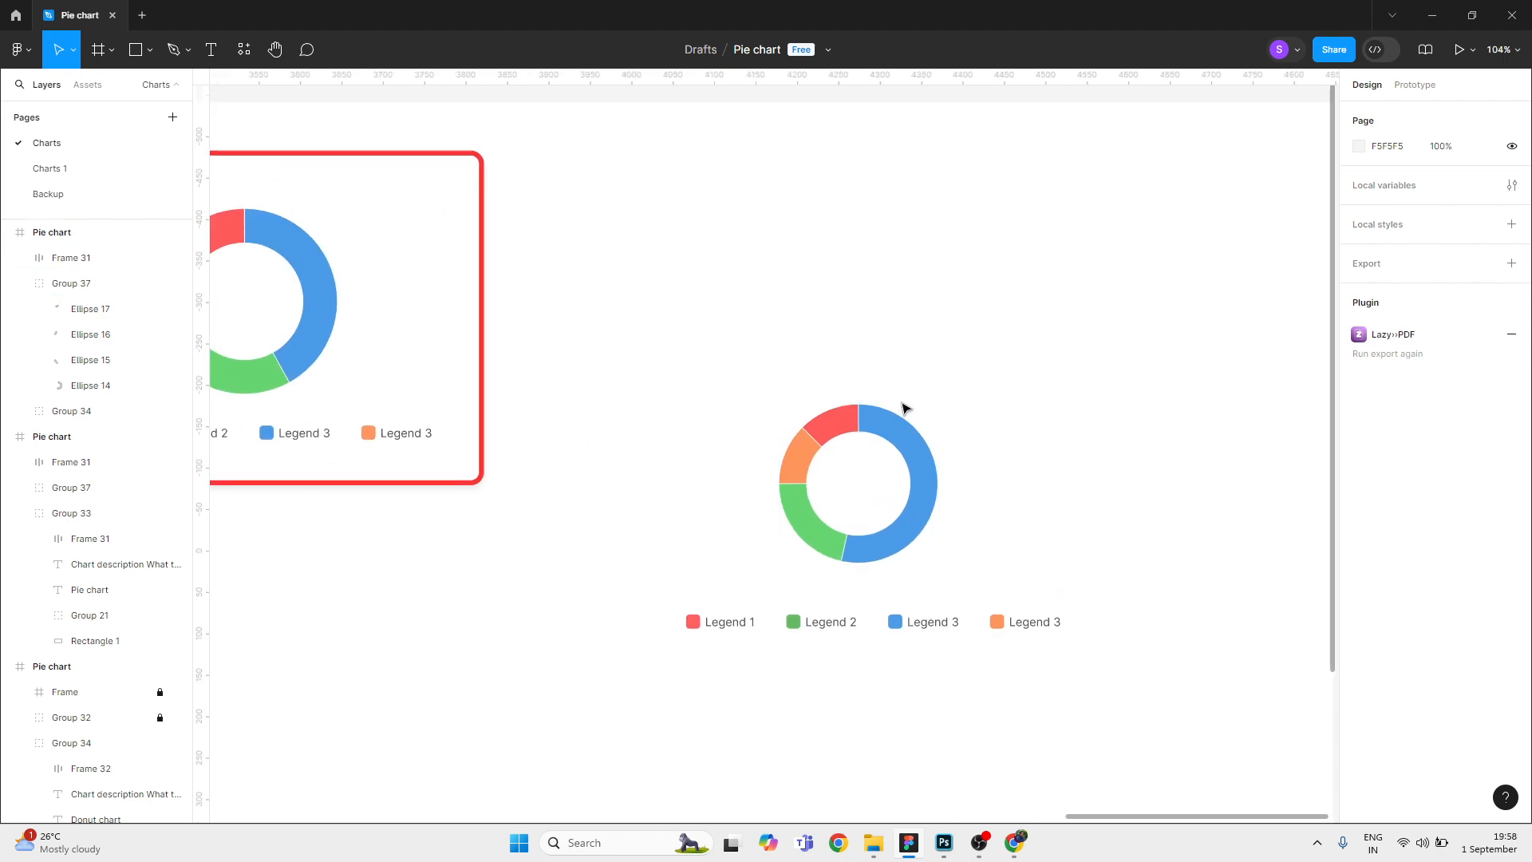
pyautogui.hotkey('ctrl', '\\')
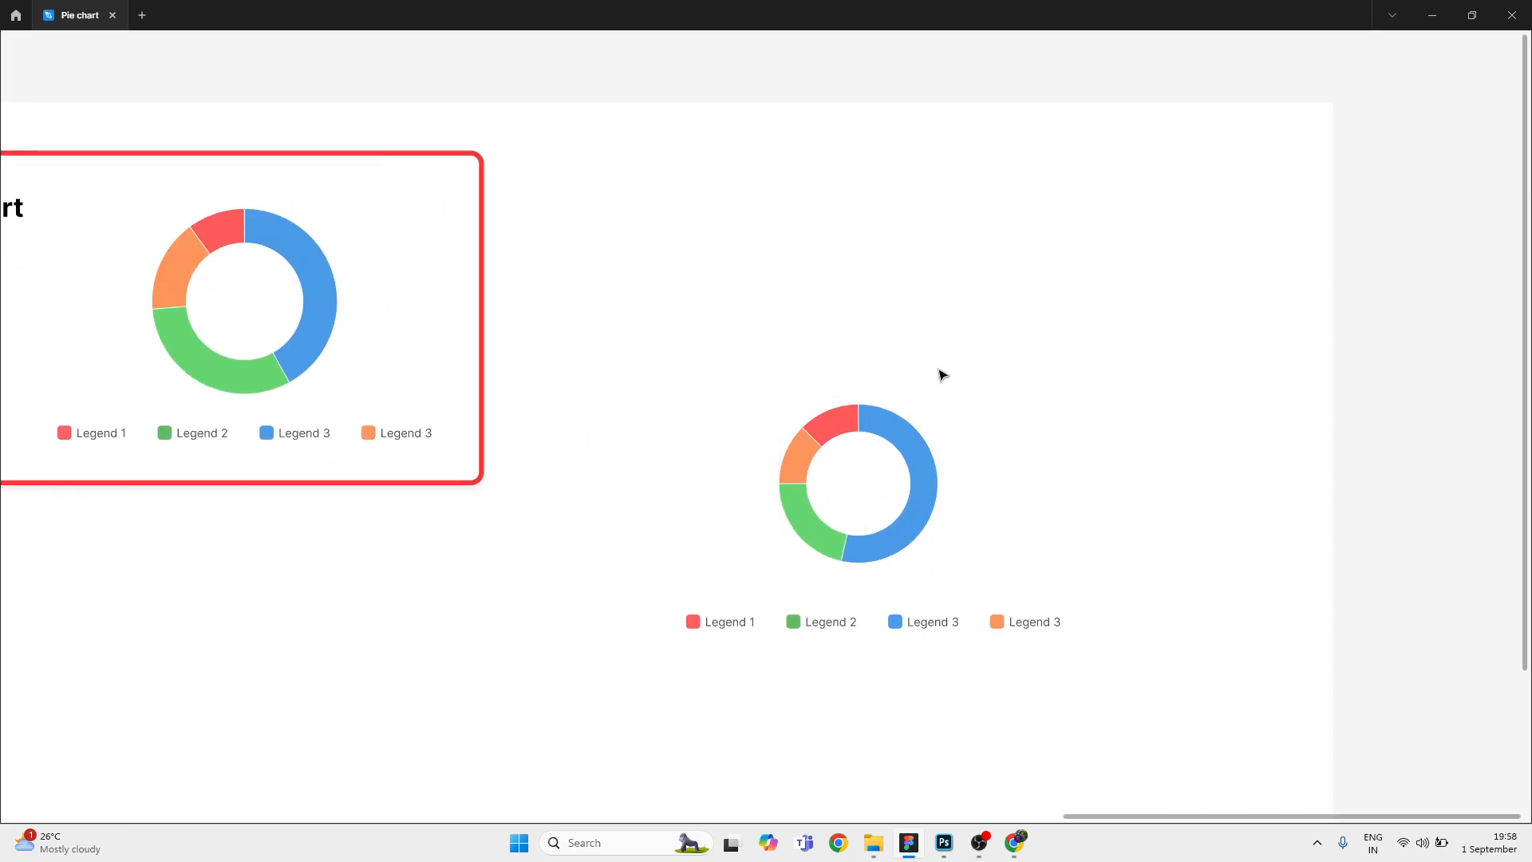
# Step: Rename the frame holding the converted ring chart as "Donut chart" and duplicate the frame
pyautogui.scroll(-5, 945, 367)
pyautogui.click(516, 252)
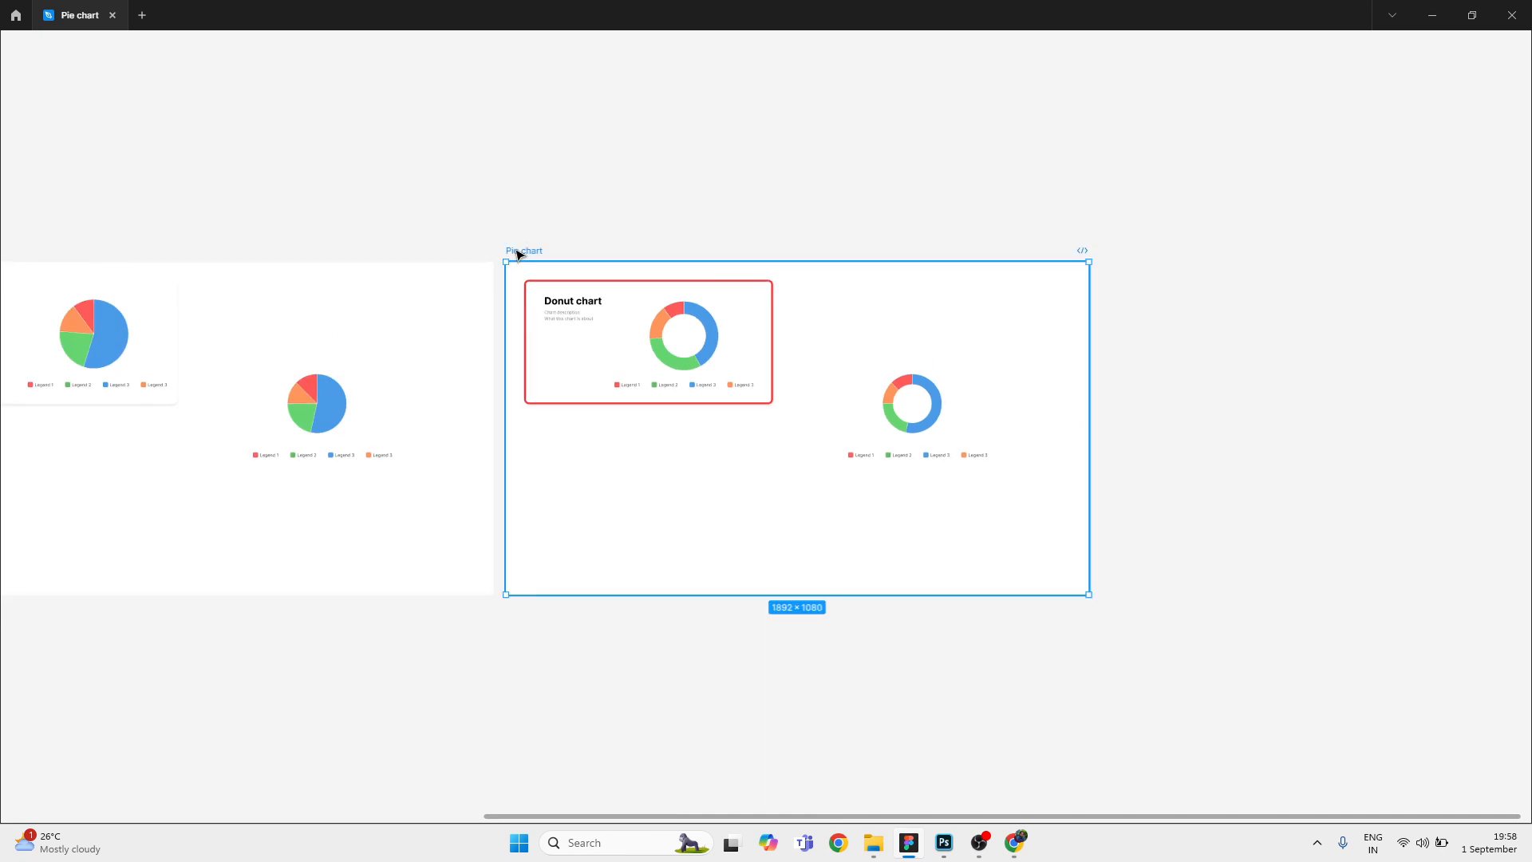
pyautogui.doubleClick(517, 253)
pyautogui.write('Donut')
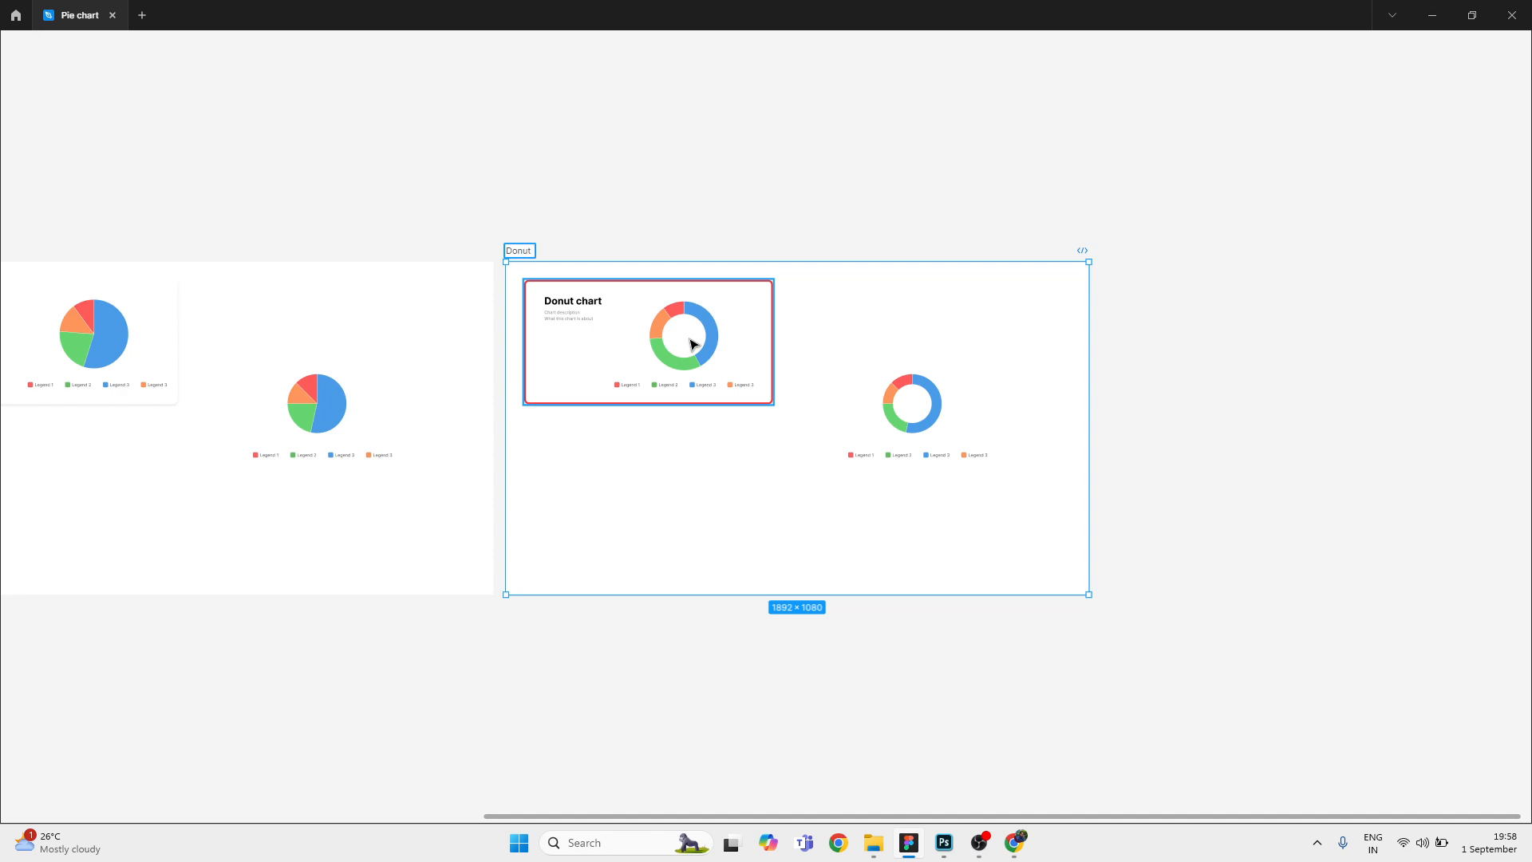
pyautogui.write(' chart')
pyautogui.press('Return')
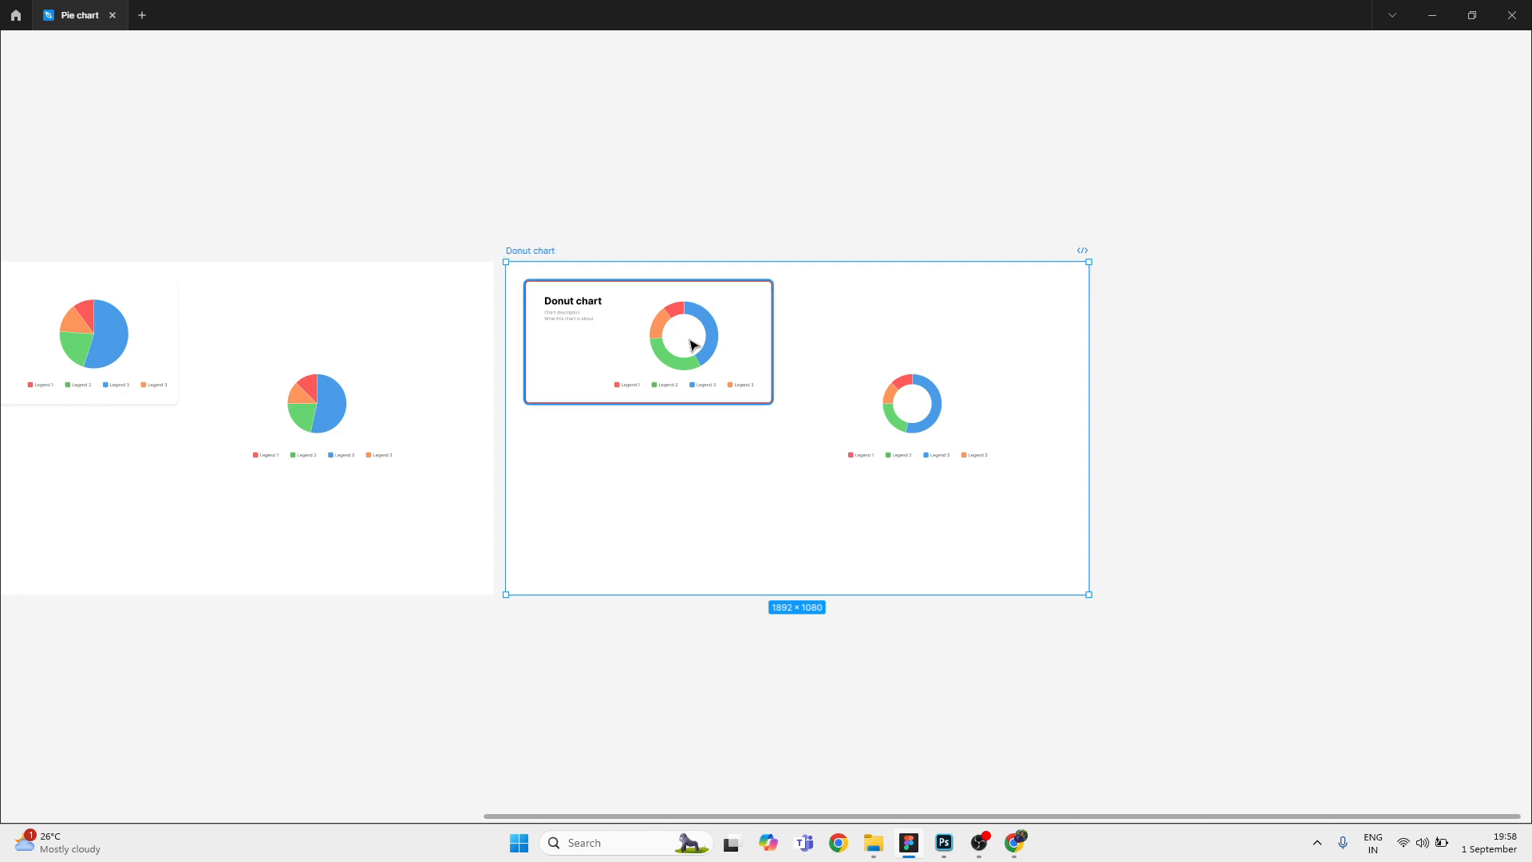
pyautogui.hotkey('ctrl', 'd')
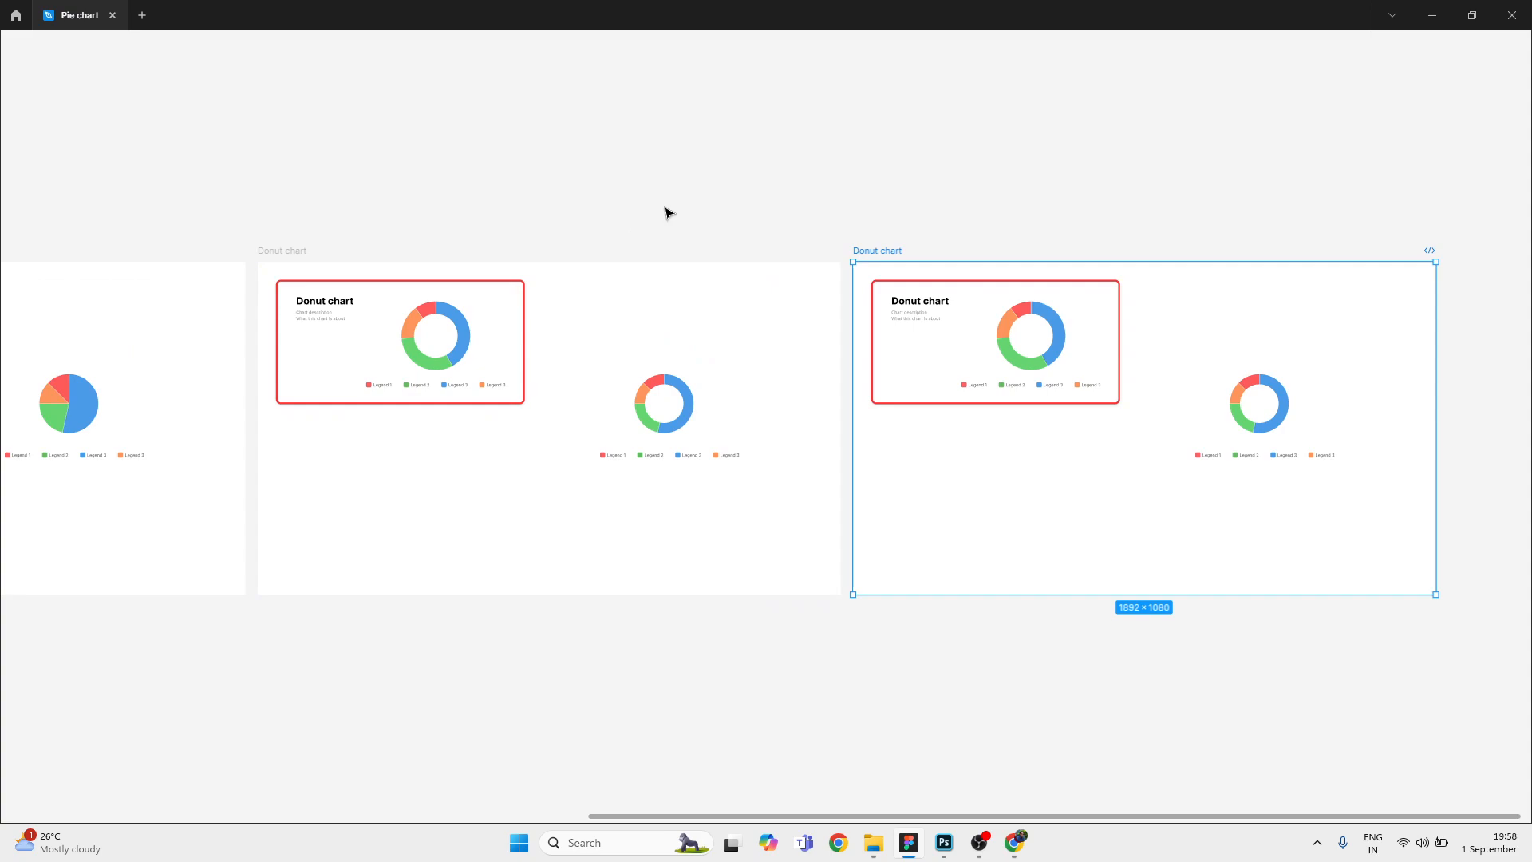
pyautogui.moveTo(621, 188); pyautogui.dragTo(584, 188)
# Step: Replace the Donut chart card in the newly duplicated frame with a copy of the Progress bar card
pyautogui.hscroll(-5, 675, 173)
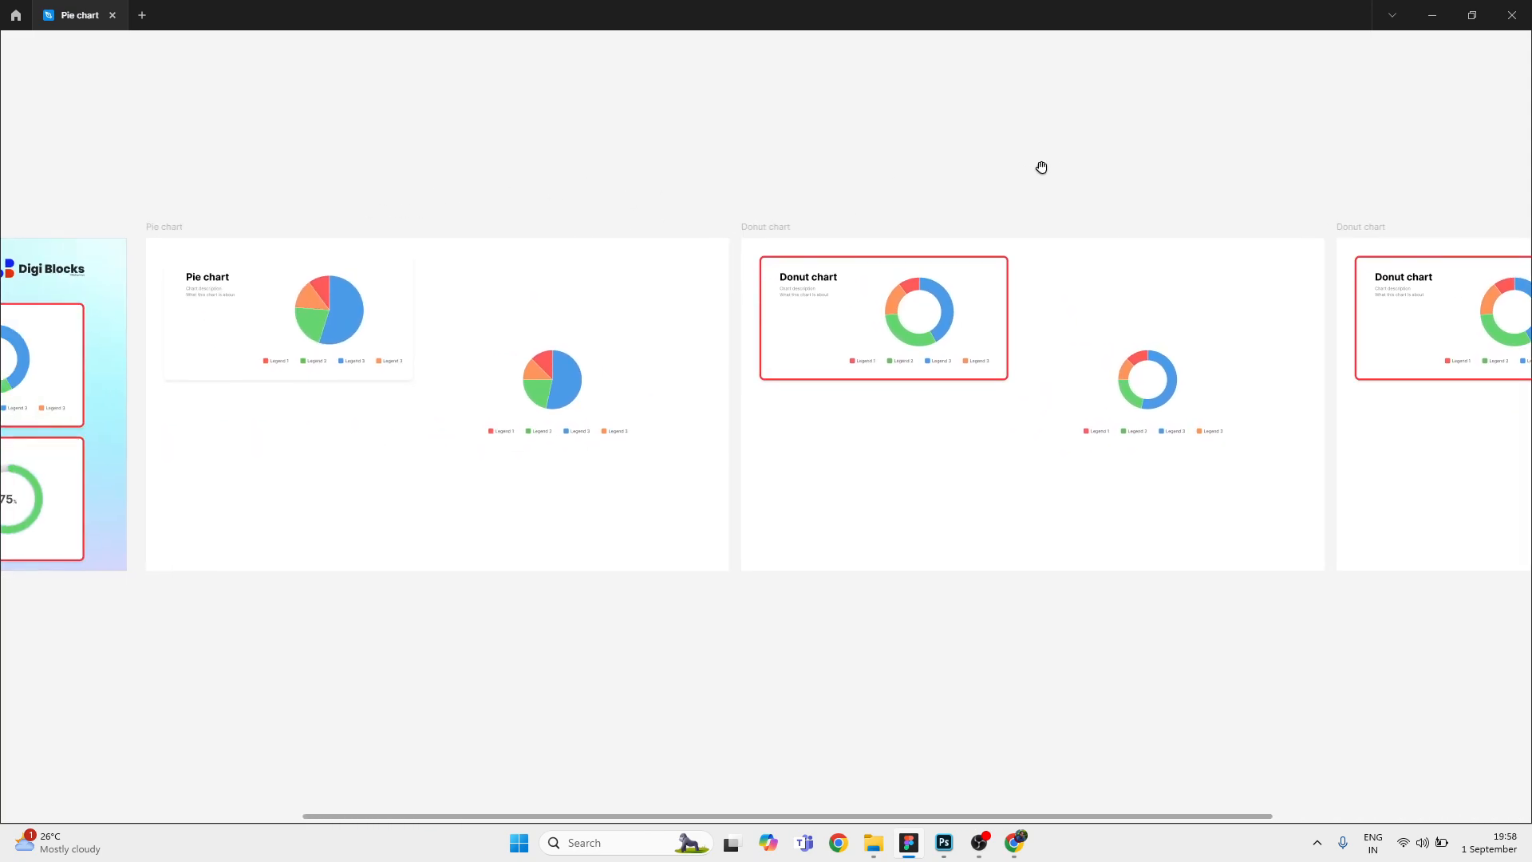
pyautogui.hscroll(-2, 196, 509)
pyautogui.click(177, 491)
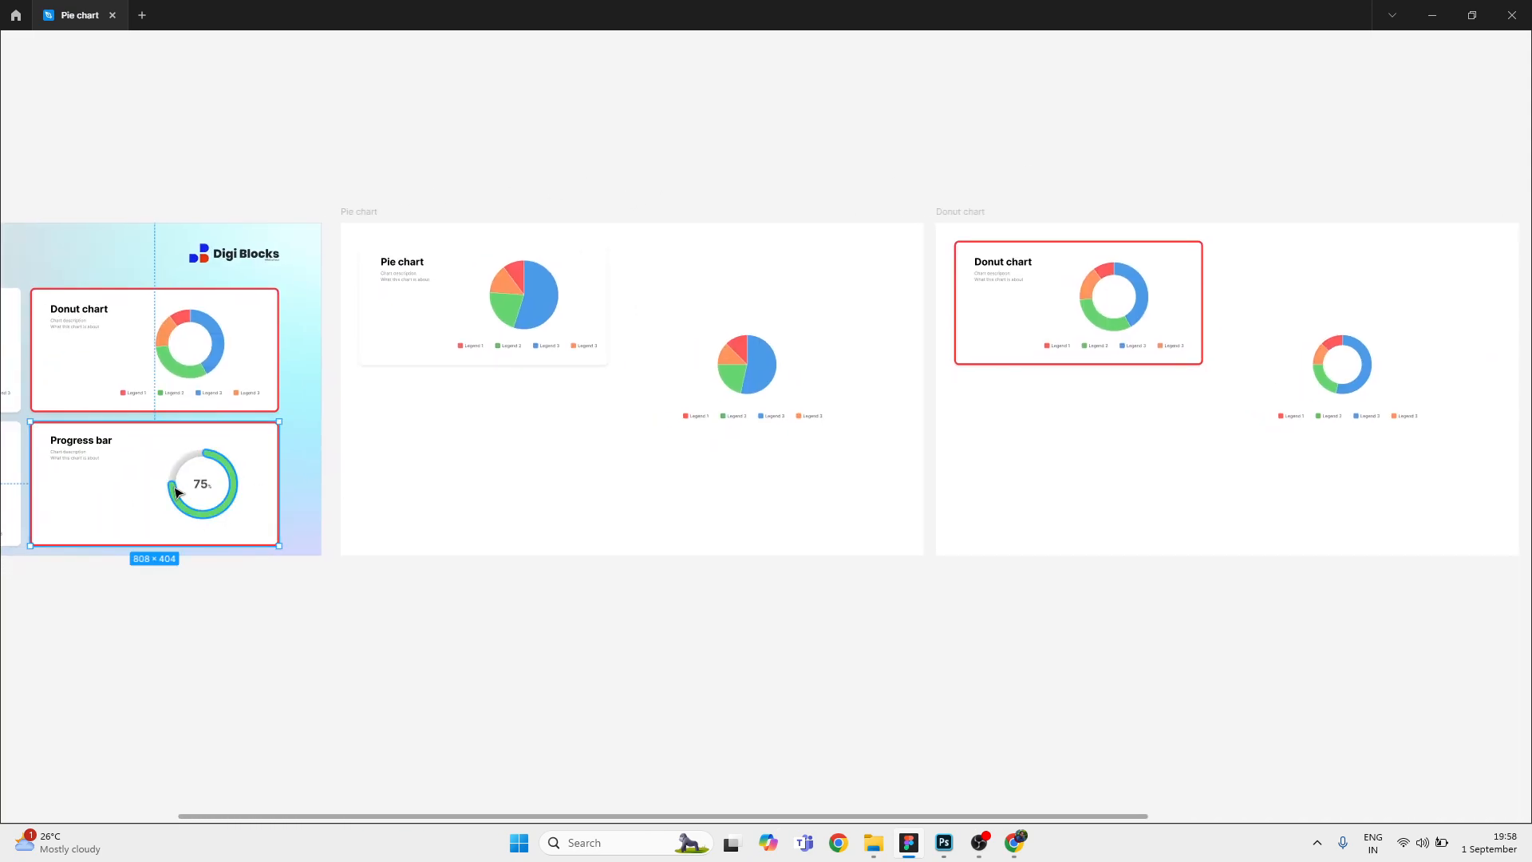
pyautogui.hscroll(5, 965, 478)
pyautogui.scroll(1, 965, 479)
pyautogui.click(692, 370)
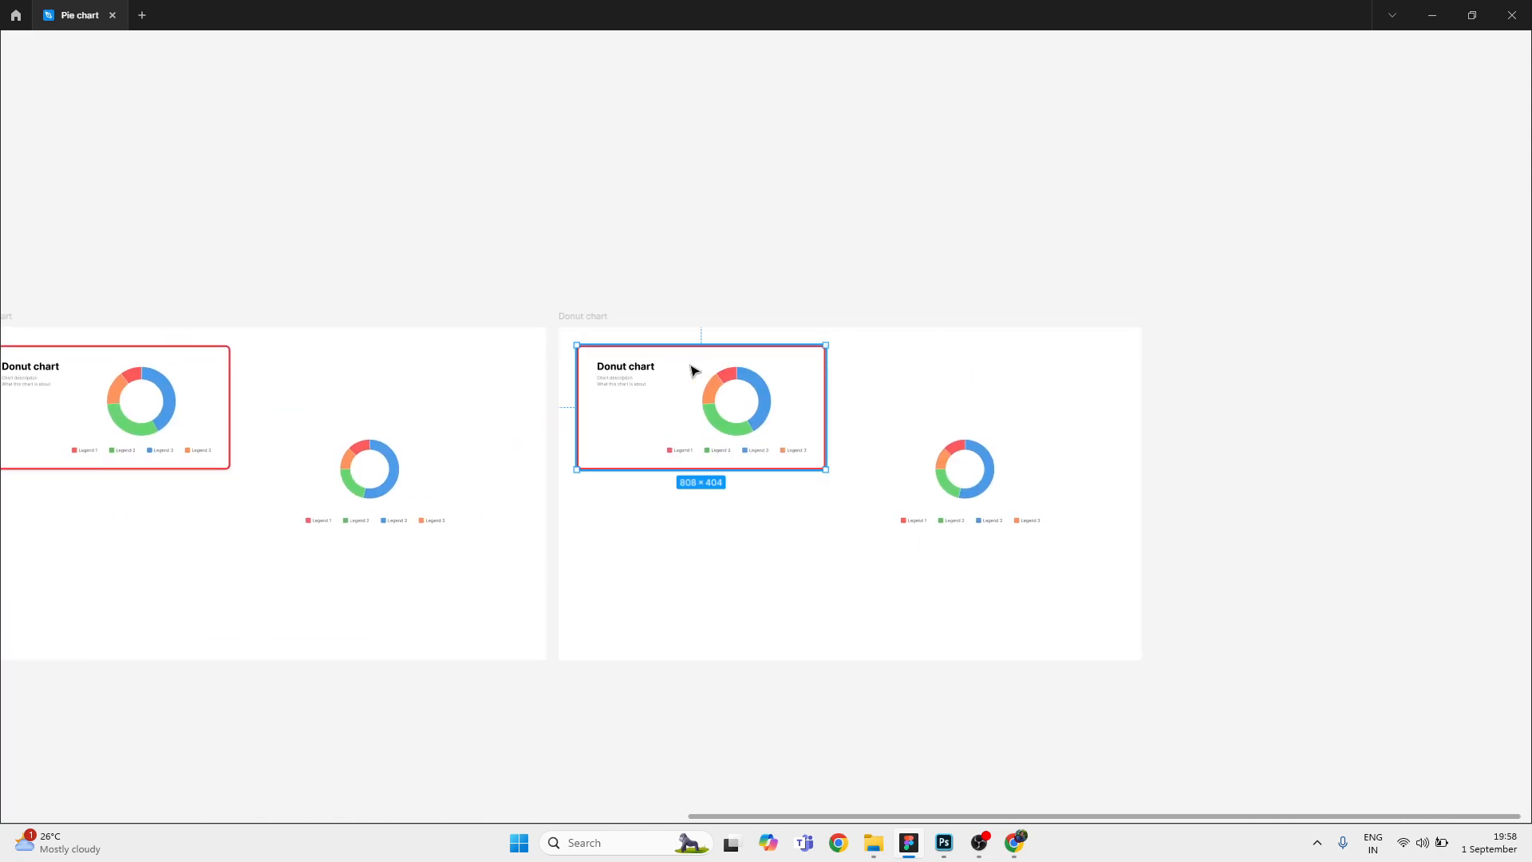
pyautogui.hotkey('ctrl', 'shift', 'r')
# Step: Delete the green, red and orange segments from the standalone donut chart beside the Progress bar card, keeping the blue segment
pyautogui.scroll(4, 691, 463)
pyautogui.moveTo(804, 511); pyautogui.dragTo(462, 447)
pyautogui.scroll(1, 644, 487)
pyautogui.moveTo(664, 509); pyautogui.dragTo(658, 544)
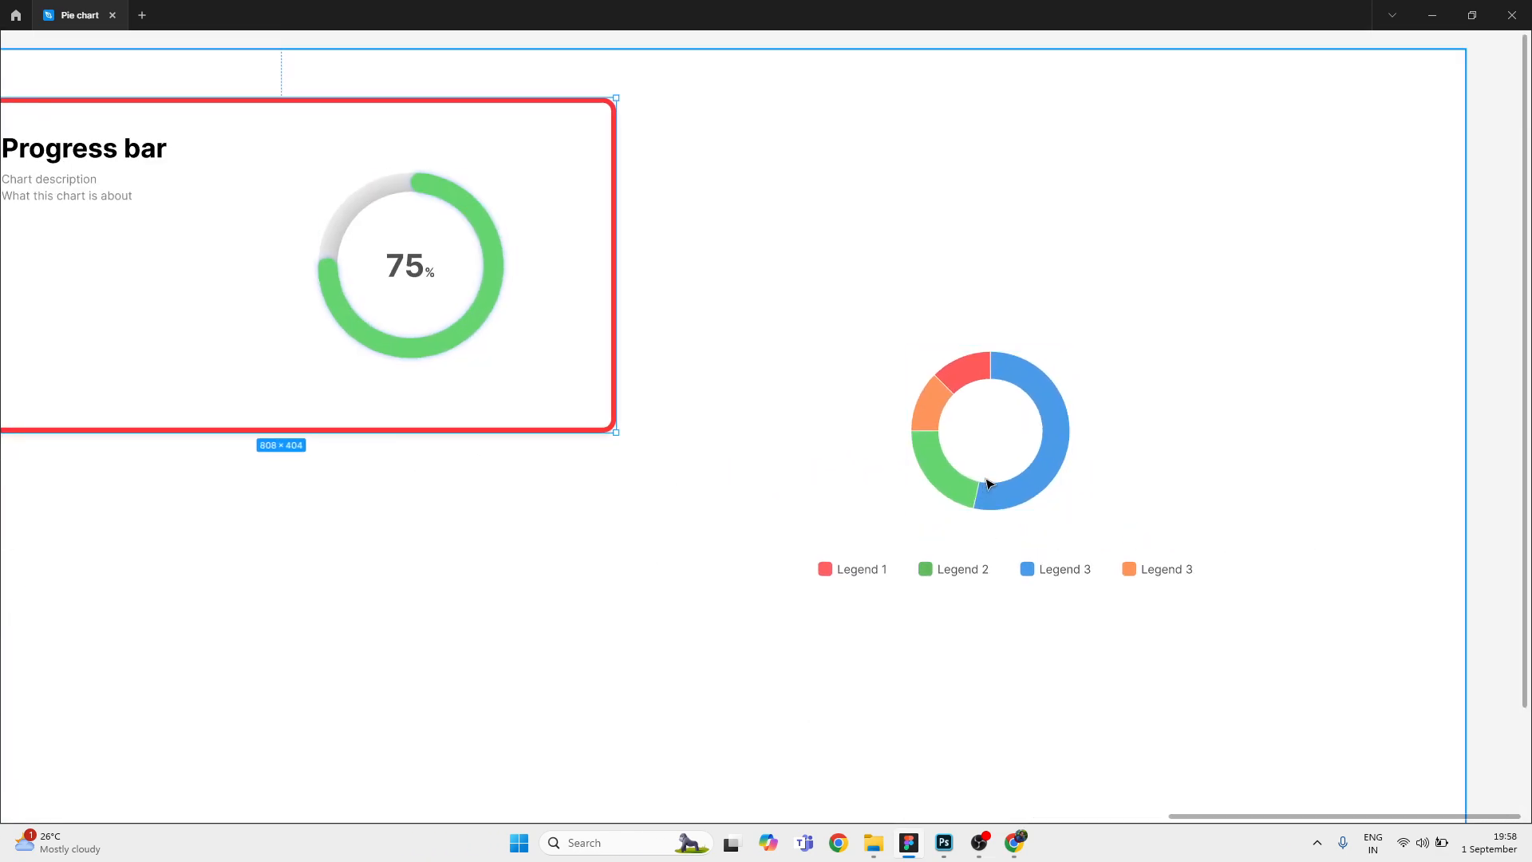
pyautogui.hscroll(-2, 1244, 489)
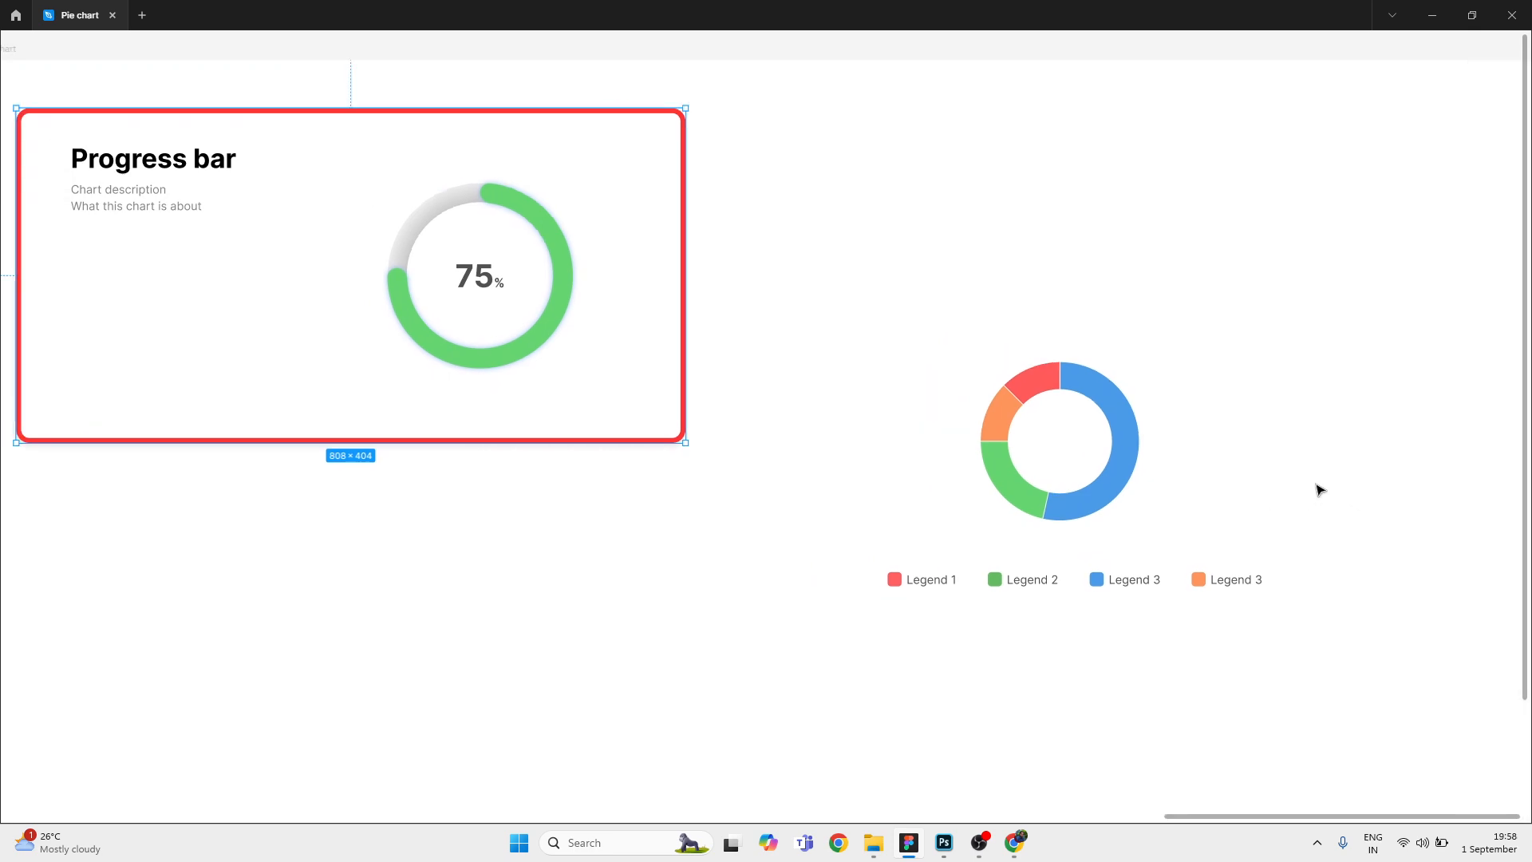
pyautogui.click(1016, 489)
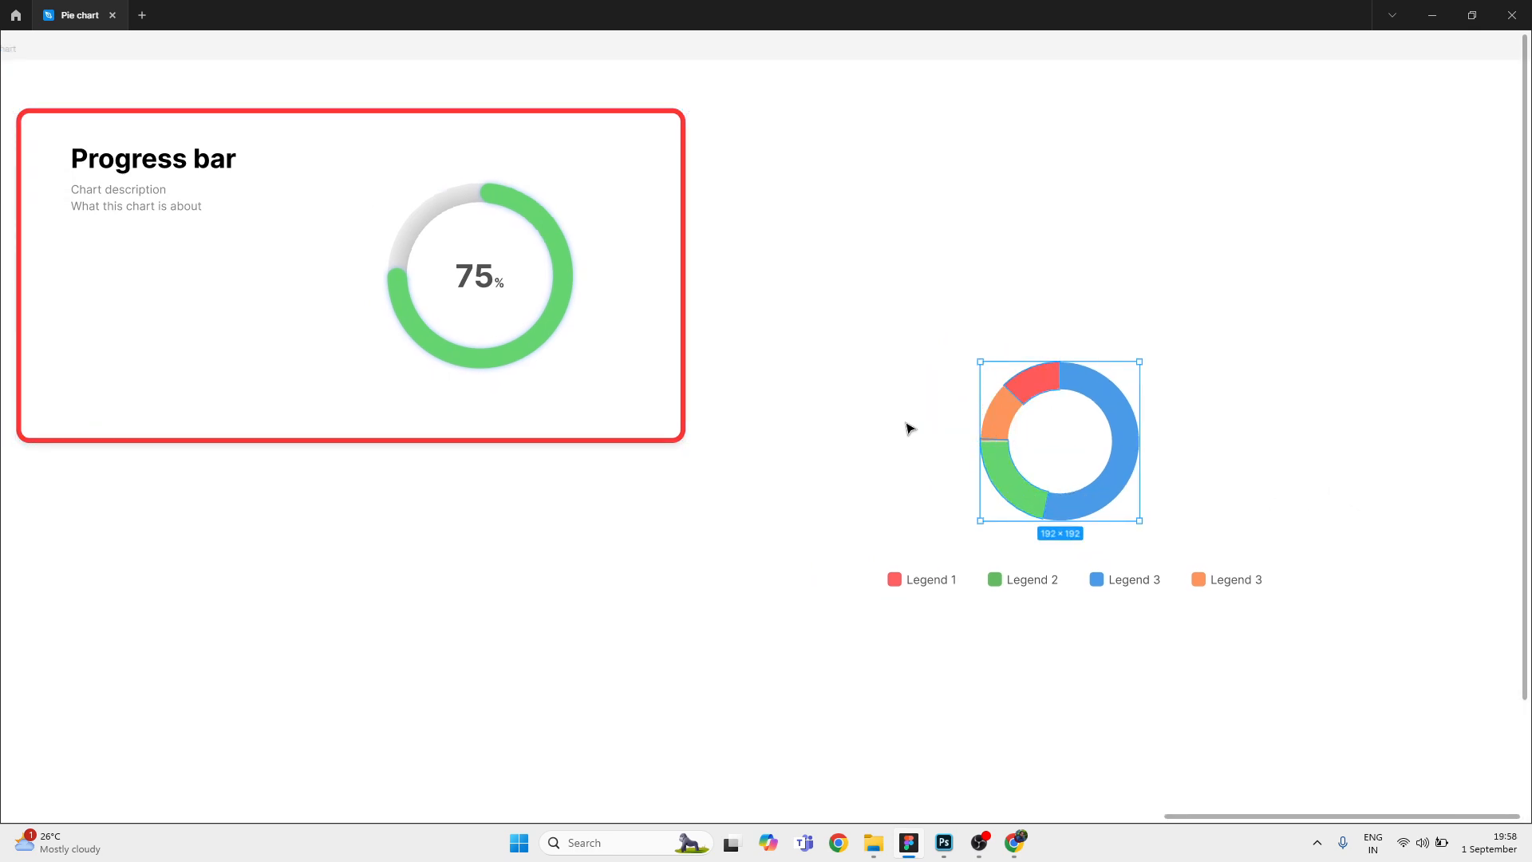
pyautogui.press('Delete')
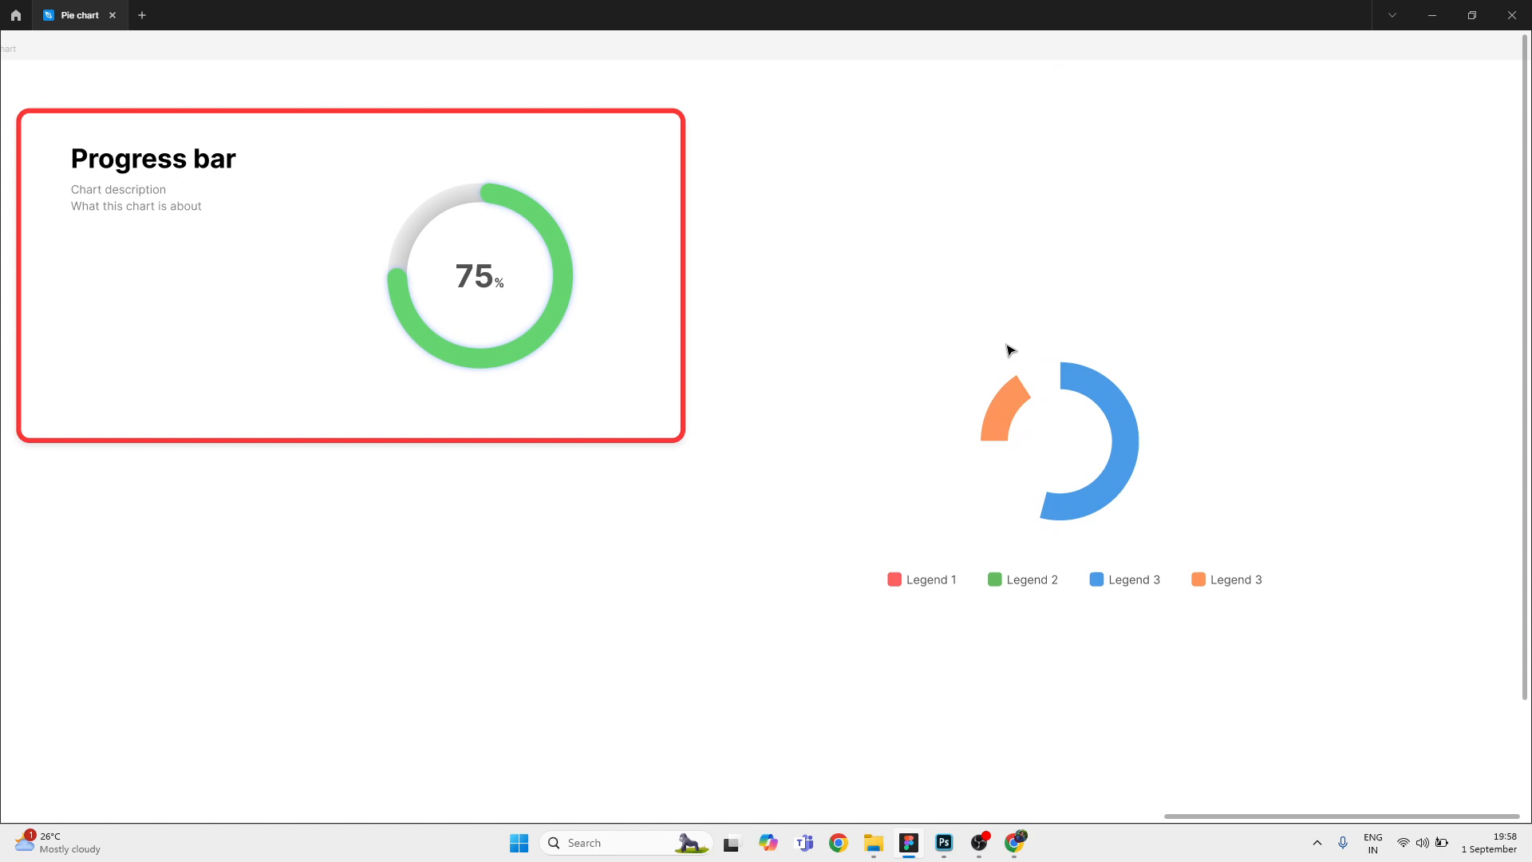
pyautogui.click(1002, 414)
pyautogui.press('Delete')
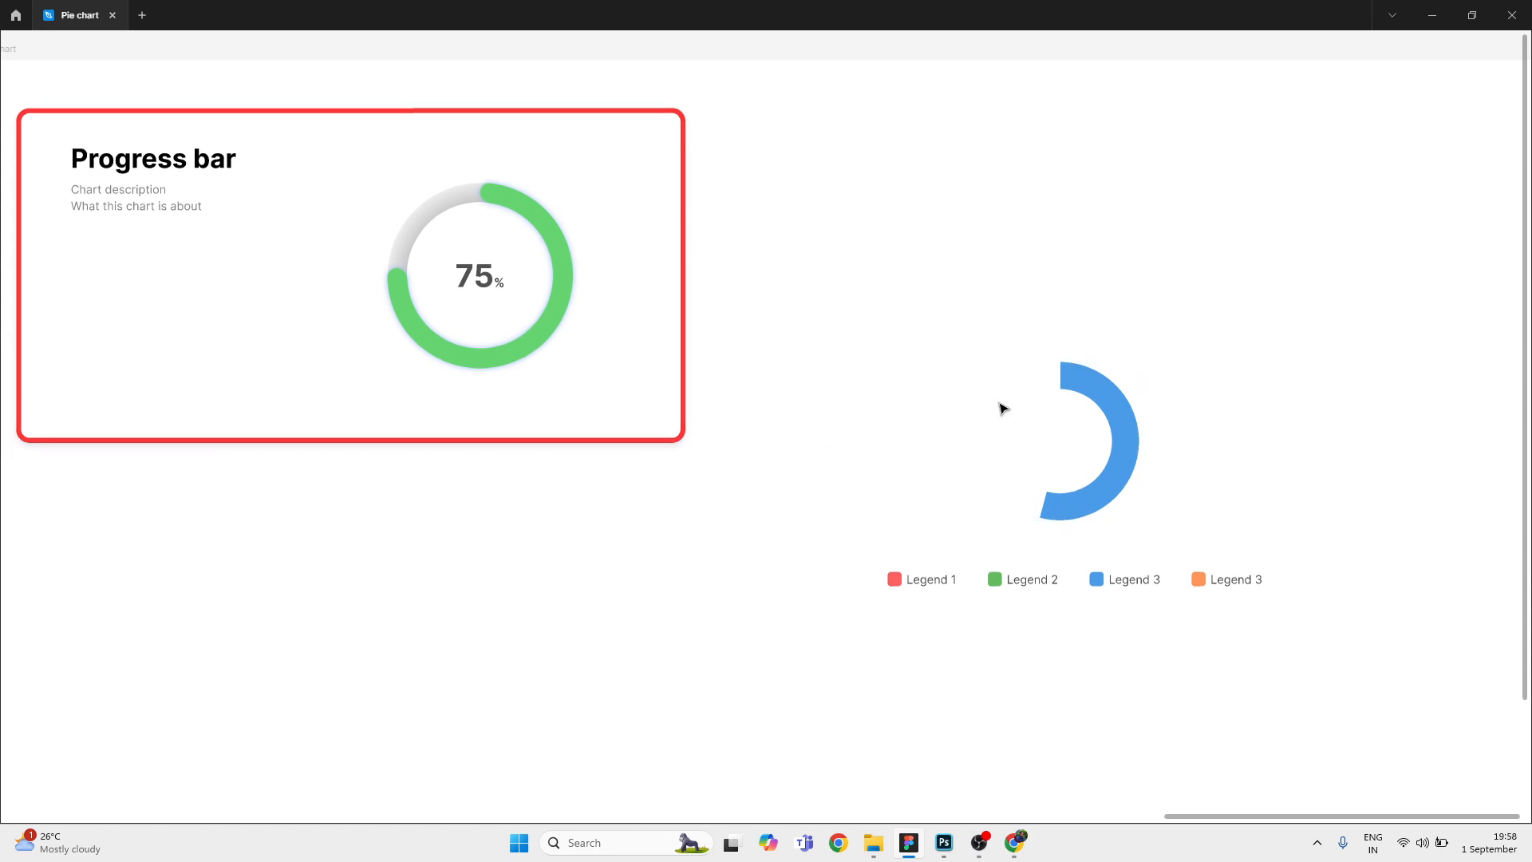
pyautogui.click(1094, 392)
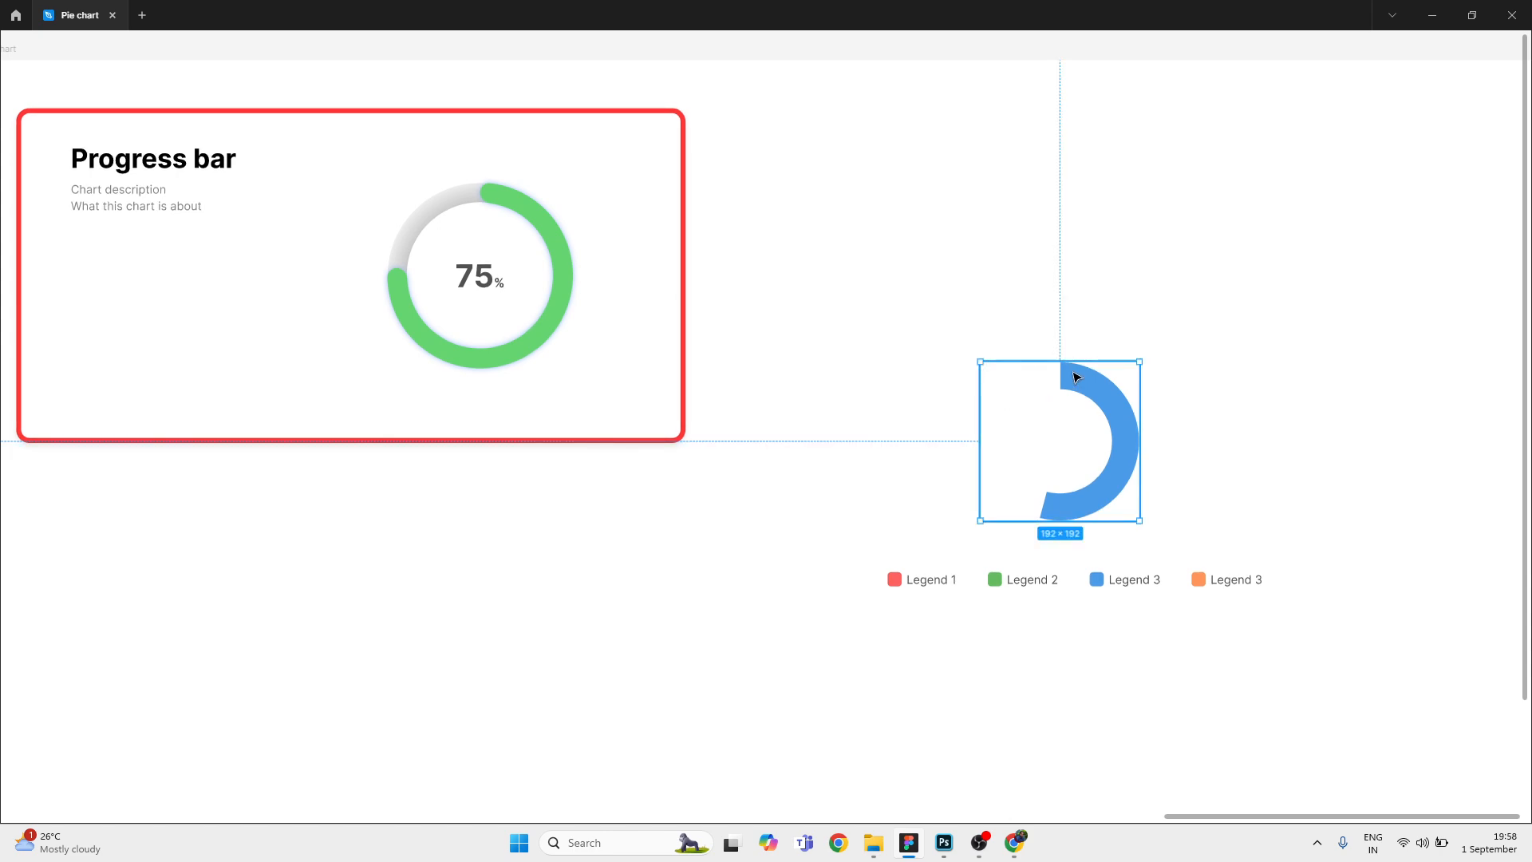
pyautogui.click(1181, 388)
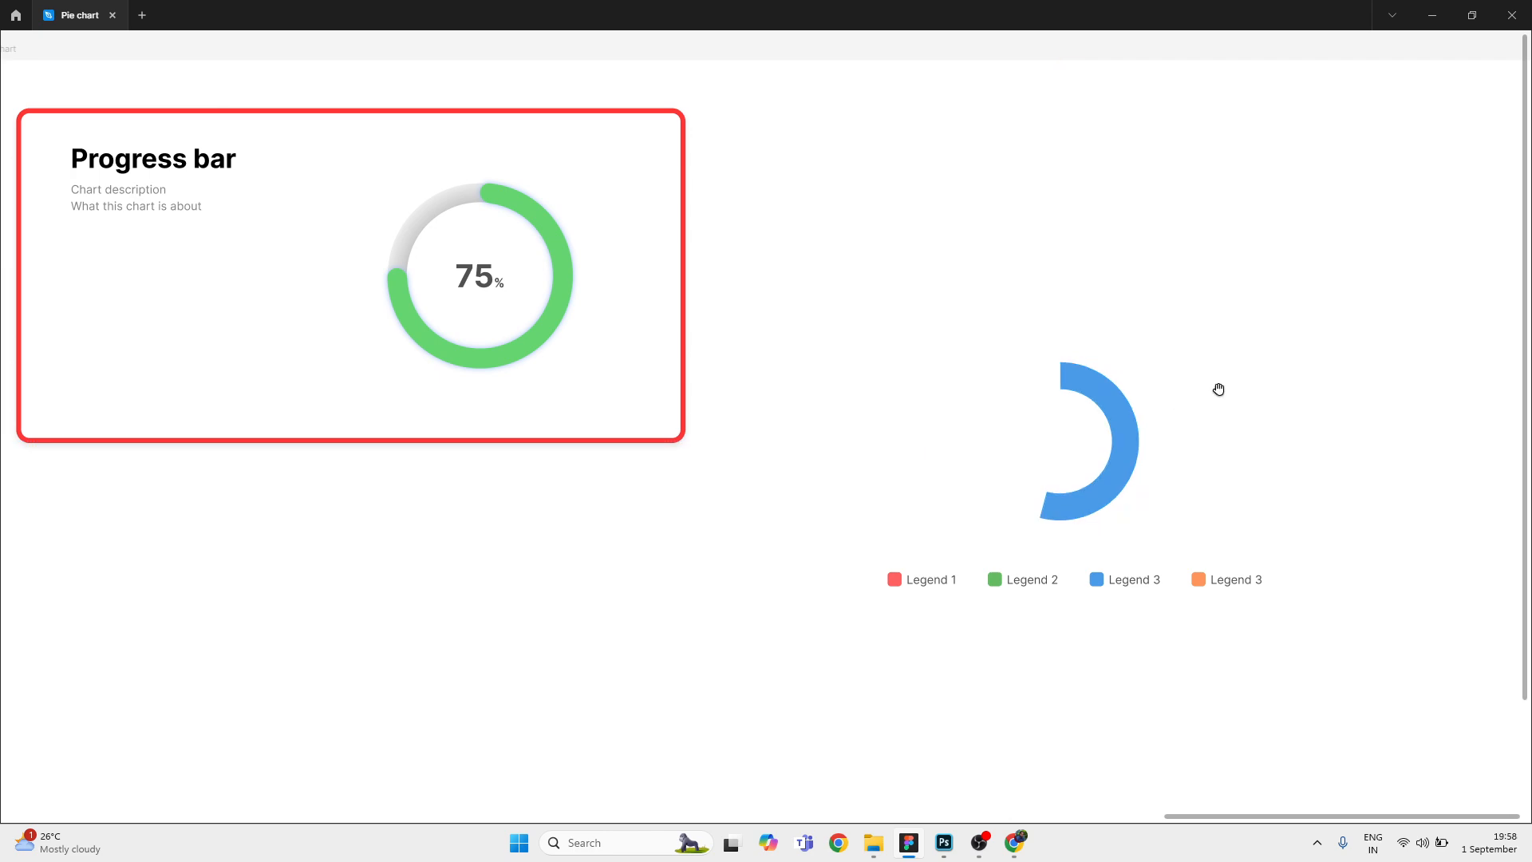
# Step: Examine how the grey ring, green arc and 75% label make up the reference Progress bar chart
pyautogui.moveTo(1219, 389); pyautogui.dragTo(1017, 465)
pyautogui.scroll(5, 185, 316)
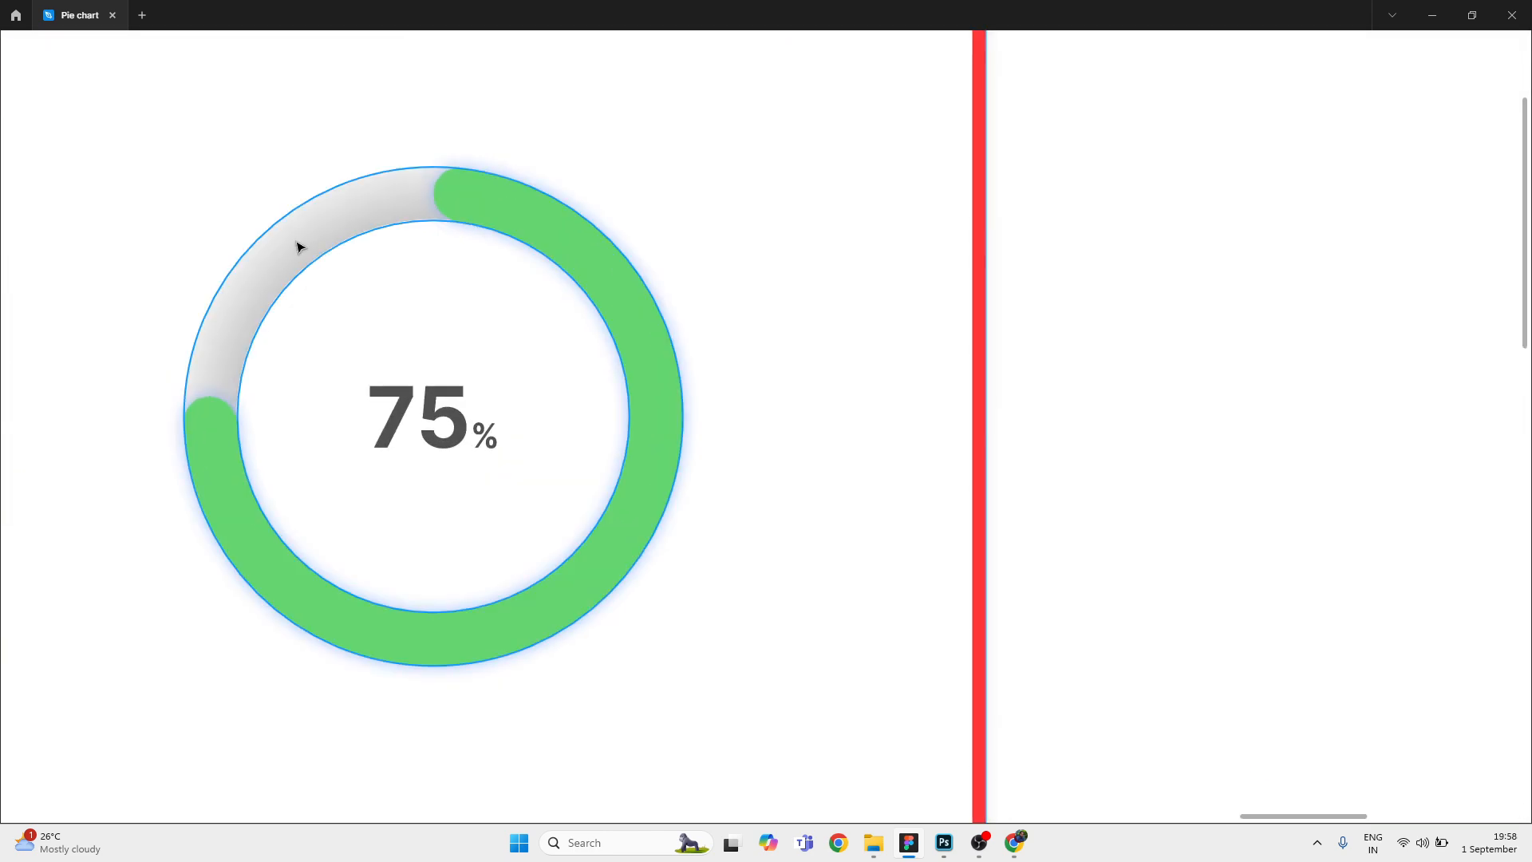
pyautogui.moveTo(328, 221); pyautogui.dragTo(150, 160)
pyautogui.hotkey('ctrl', 'z')
pyautogui.moveTo(575, 256); pyautogui.dragTo(738, 225)
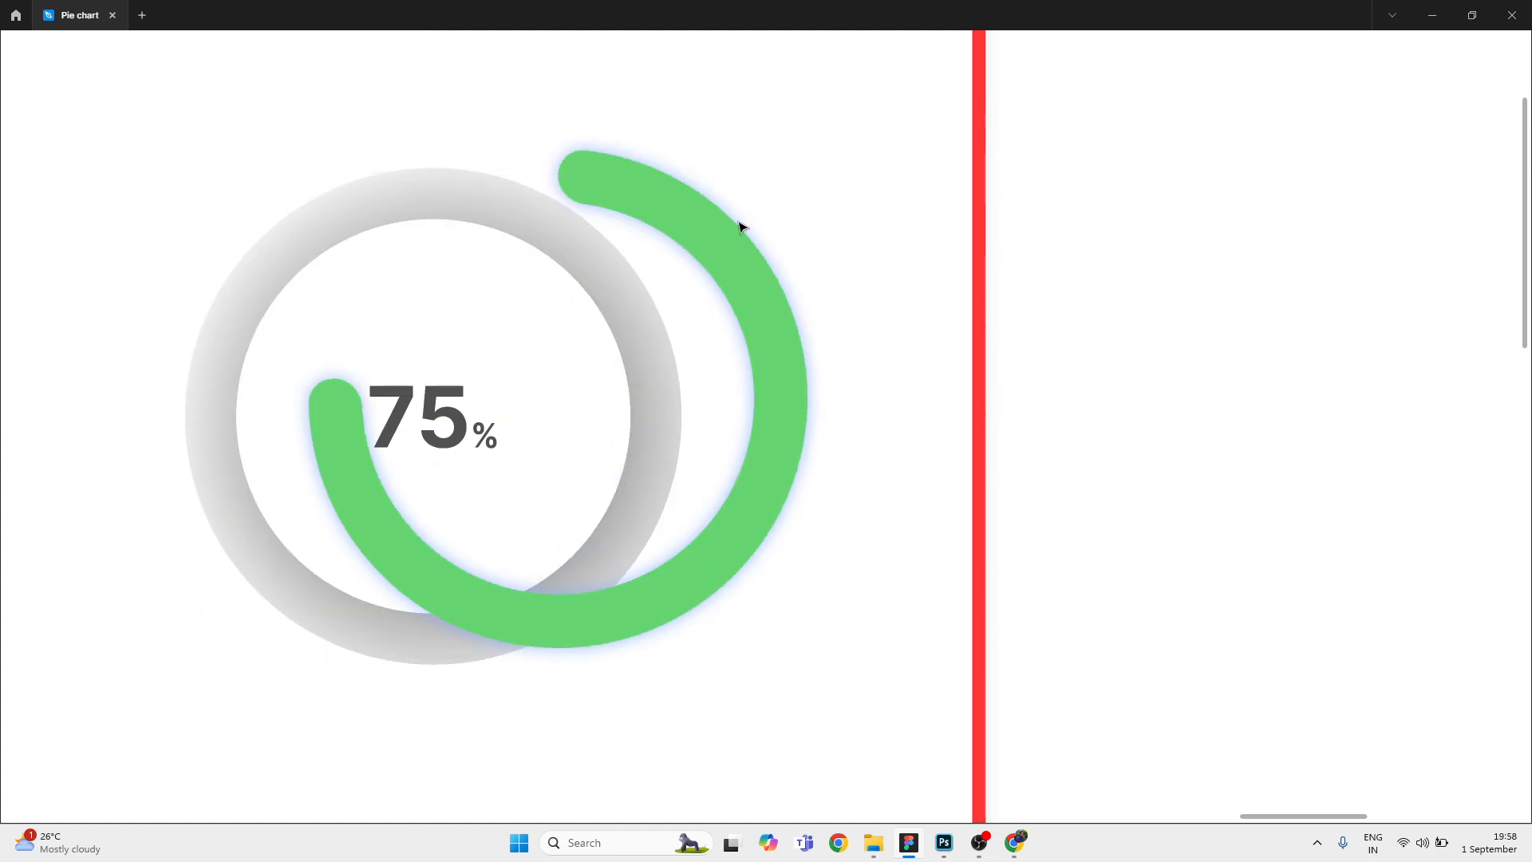
pyautogui.hotkey('ctrl', 'z')
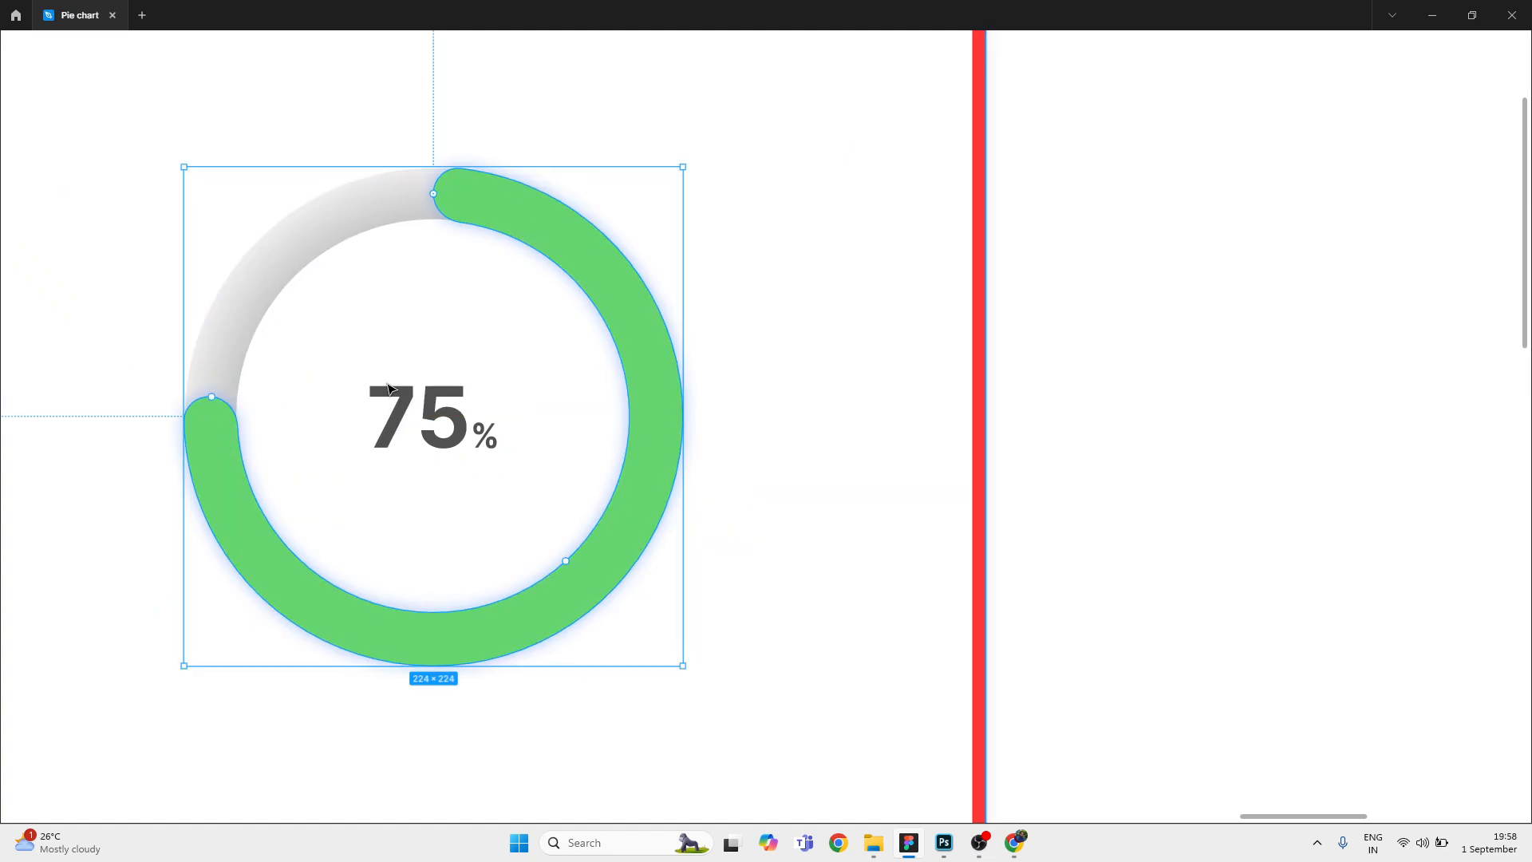
pyautogui.click(431, 407)
pyautogui.scroll(-3, 1115, 403)
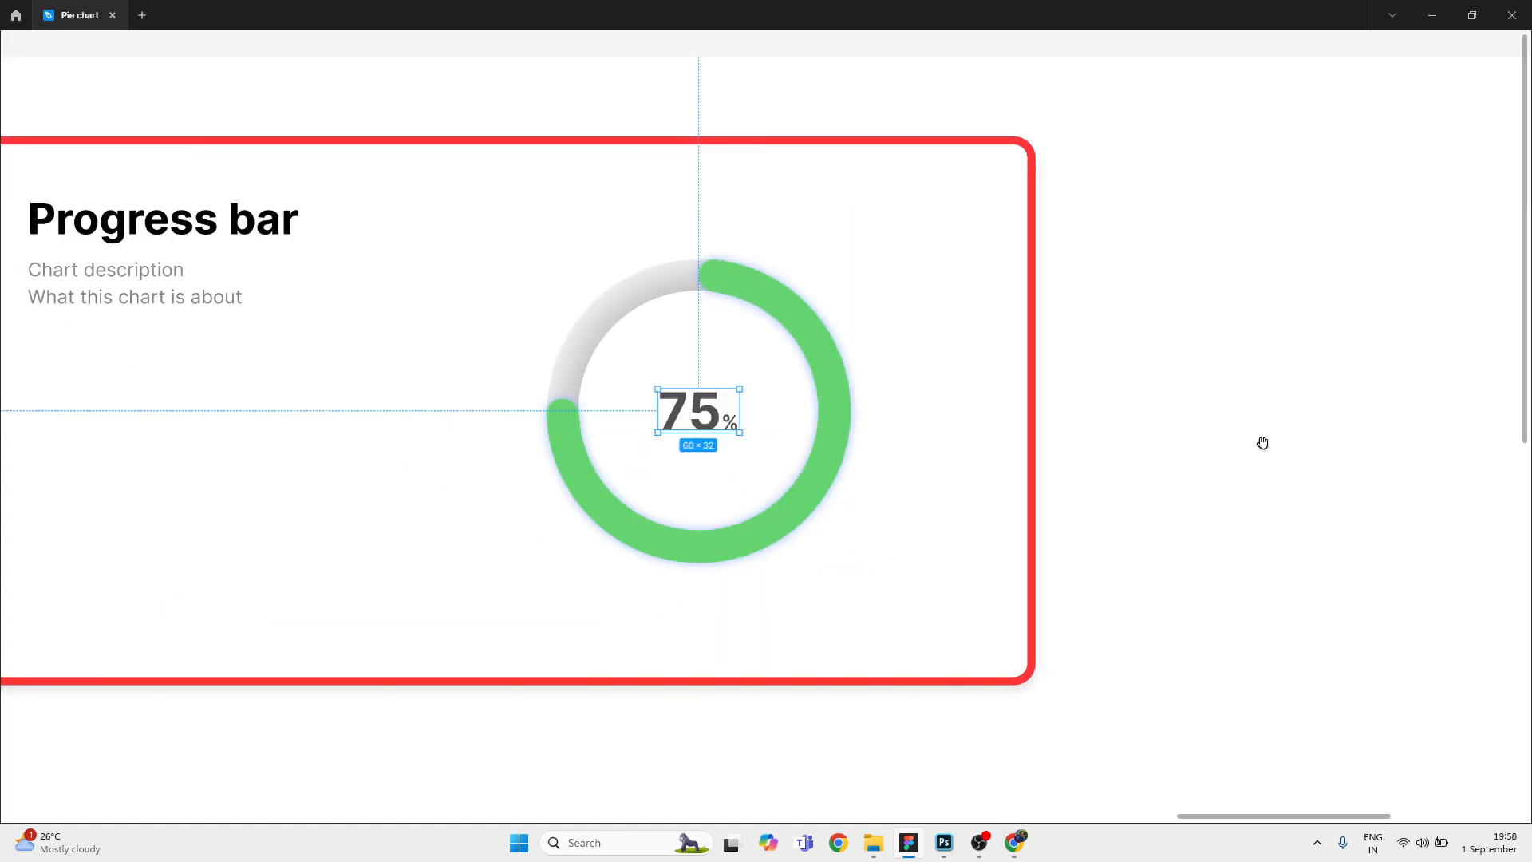
# Step: Duplicate the blue segment and place the copy directly beside the original
pyautogui.moveTo(1262, 443); pyautogui.dragTo(700, 377)
pyautogui.moveTo(1188, 428); pyautogui.dragTo(687, 375)
pyautogui.moveTo(823, 532); pyautogui.dragTo(995, 436)
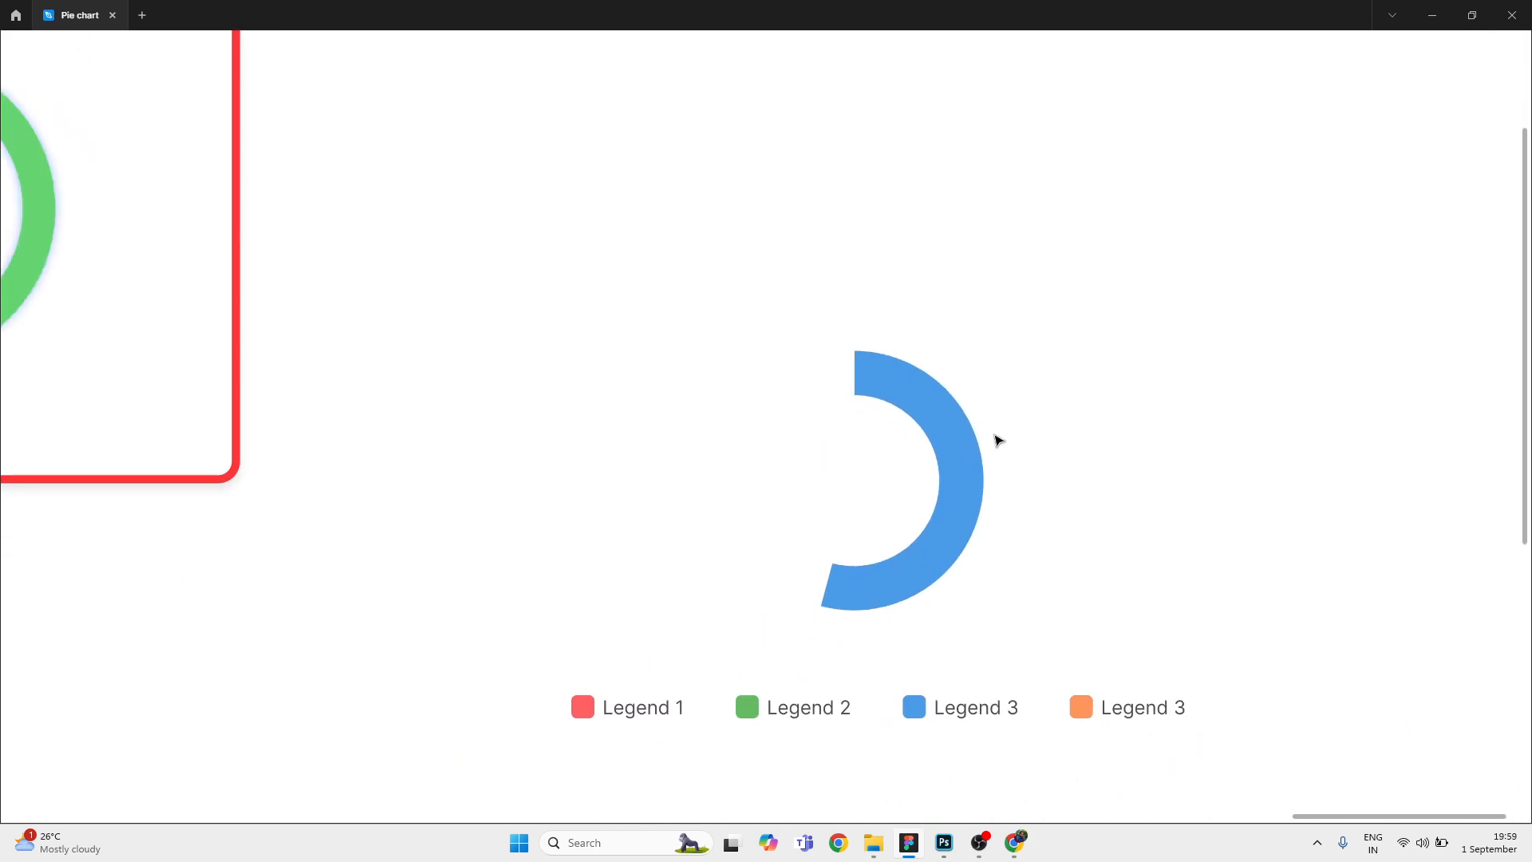
pyautogui.click(969, 447)
pyautogui.moveTo(1091, 349); pyautogui.dragTo(1199, 339)
pyautogui.scroll(-2, 1199, 339)
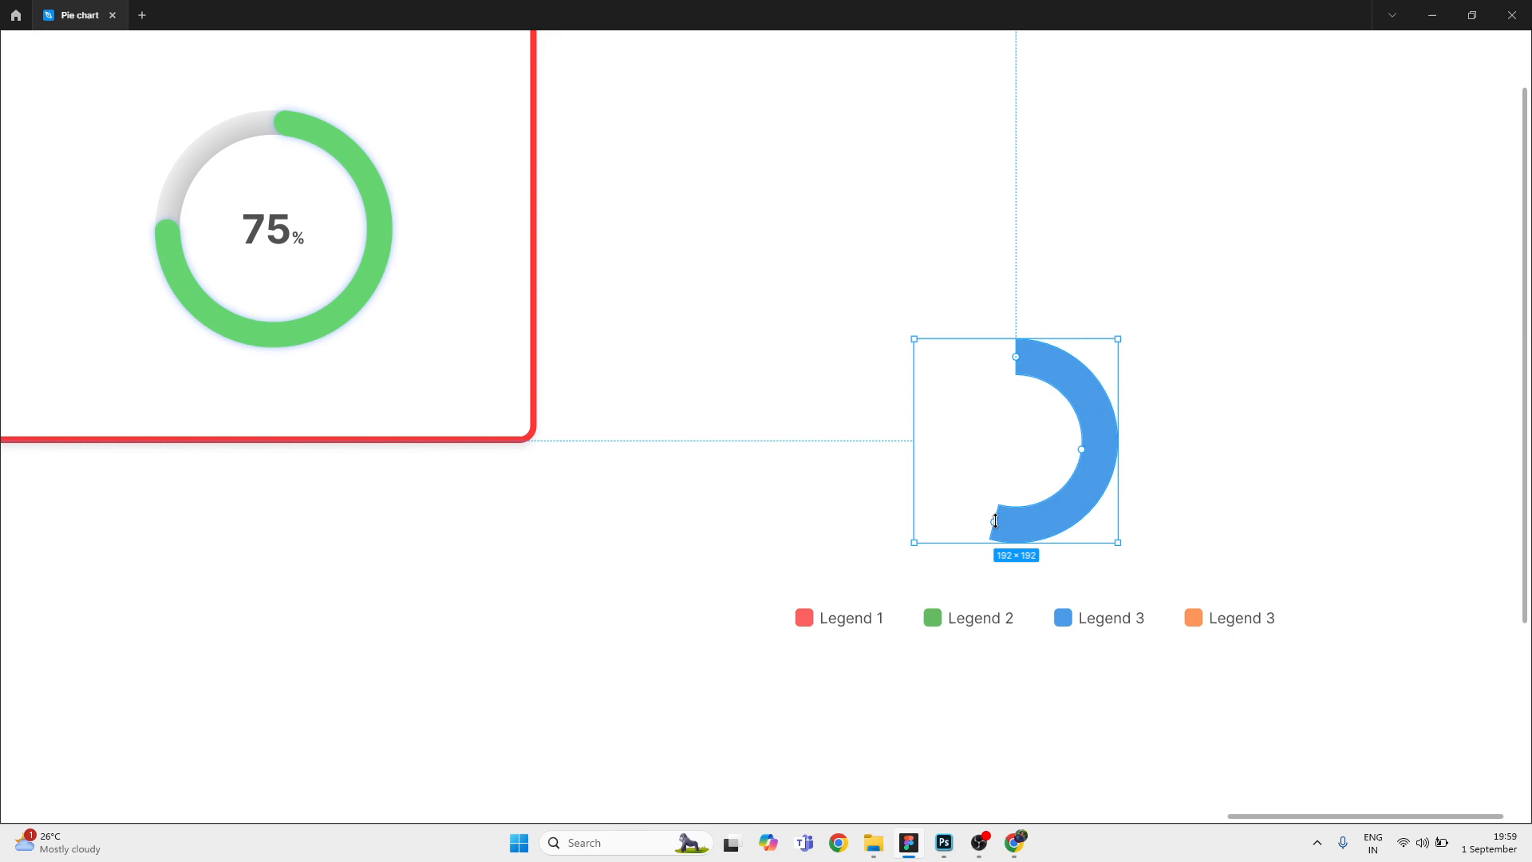
pyautogui.moveTo(1048, 383); pyautogui.dragTo(1268, 355)
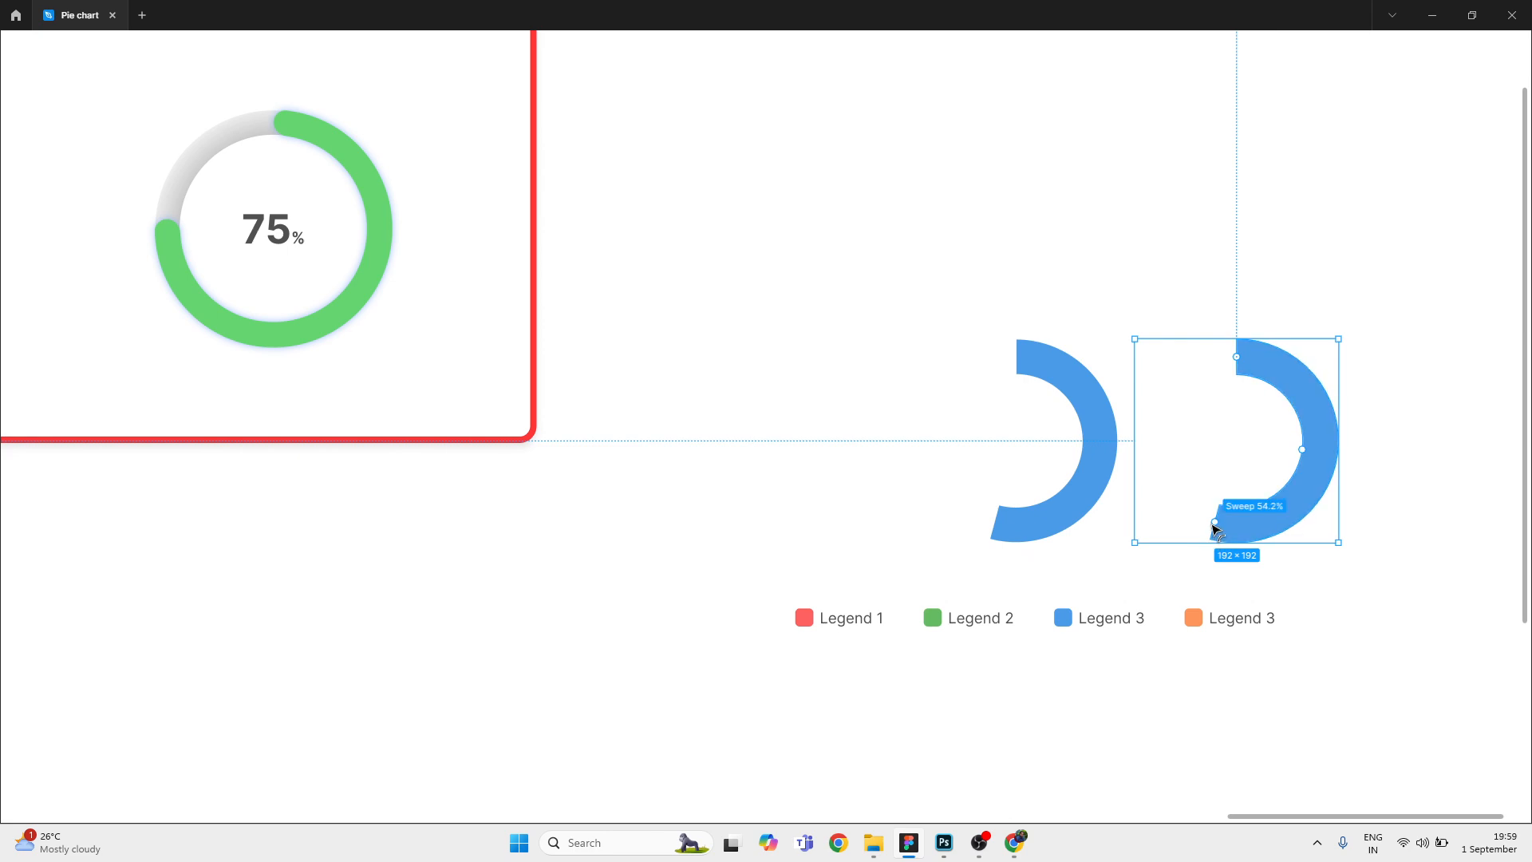
# Step: Extend the duplicated blue segment's sweep to 100% to form a full ring, with the editor interface shown
pyautogui.moveTo(1214, 529); pyautogui.dragTo(1170, 496)
pyautogui.hotkey('ctrl', '\\')
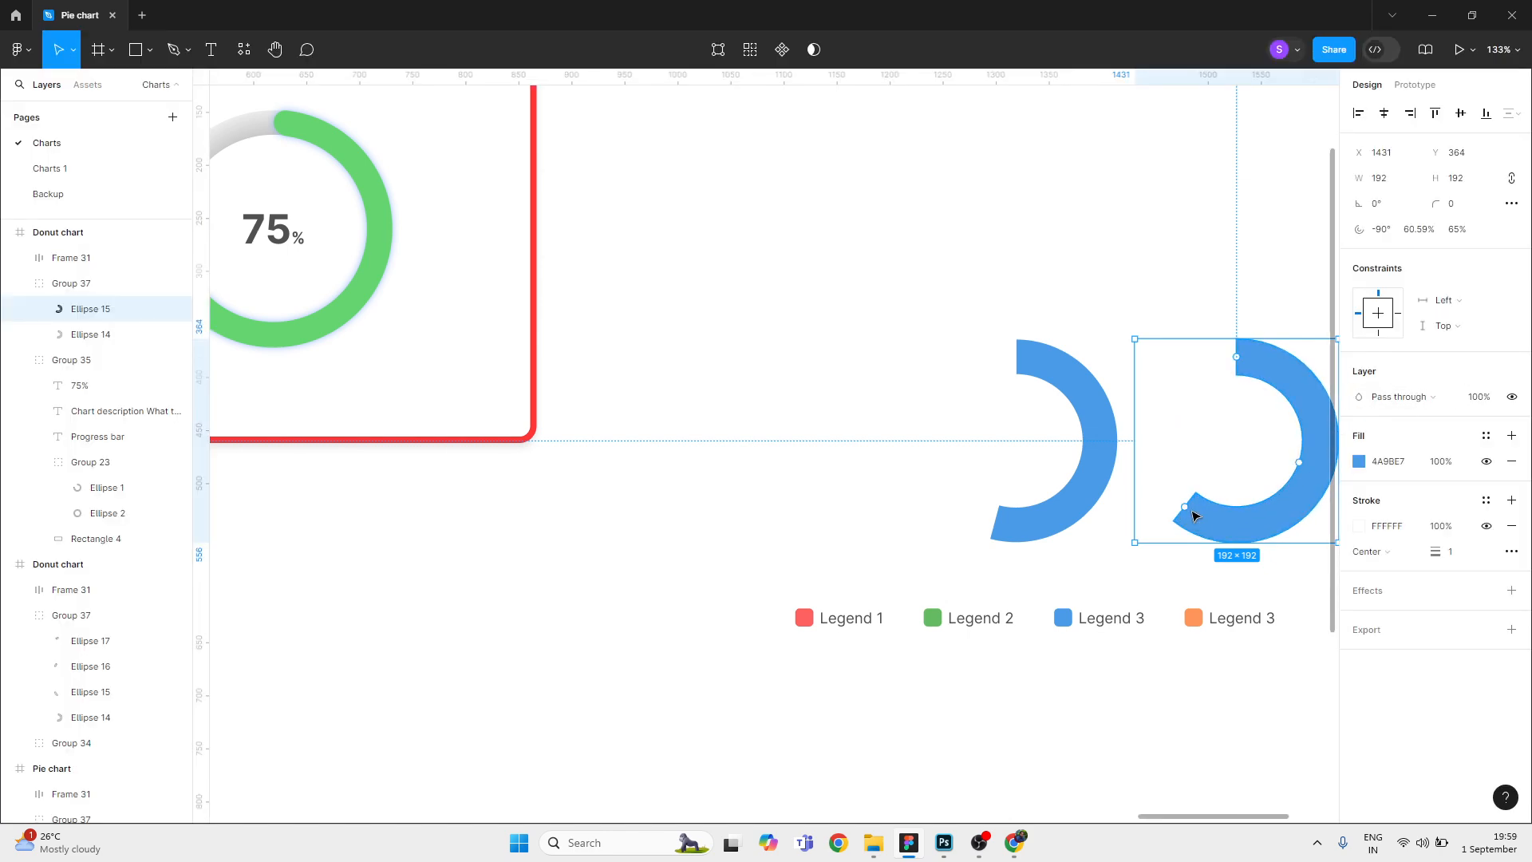
pyautogui.moveTo(1186, 508); pyautogui.dragTo(1235, 370)
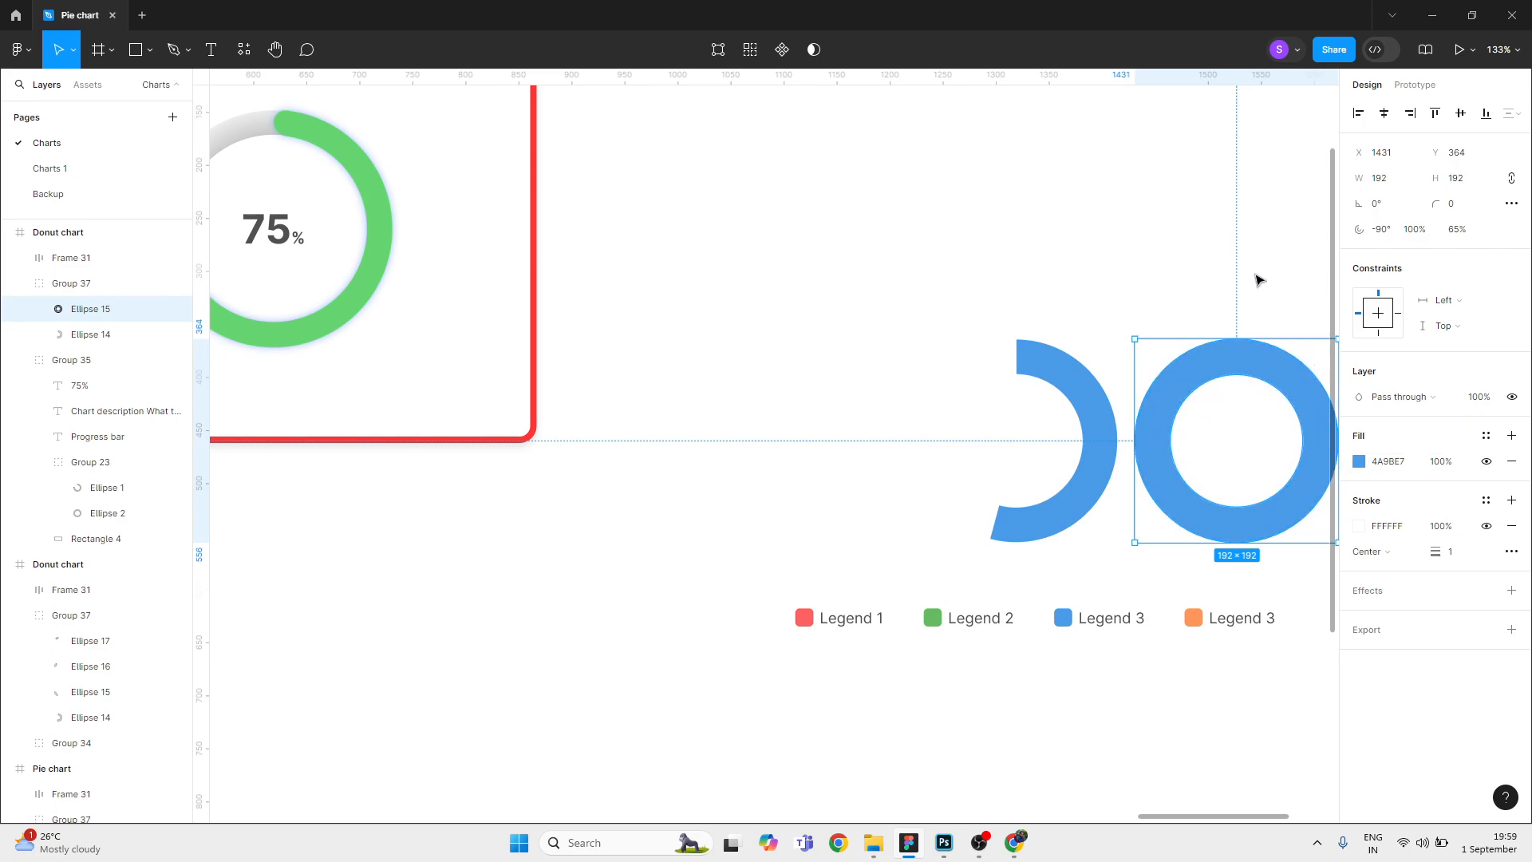
pyautogui.click(1256, 276)
# Step: Try to left-align the full ring with the original blue segment
pyautogui.moveTo(1256, 276); pyautogui.dragTo(1199, 293)
pyautogui.click(1209, 369)
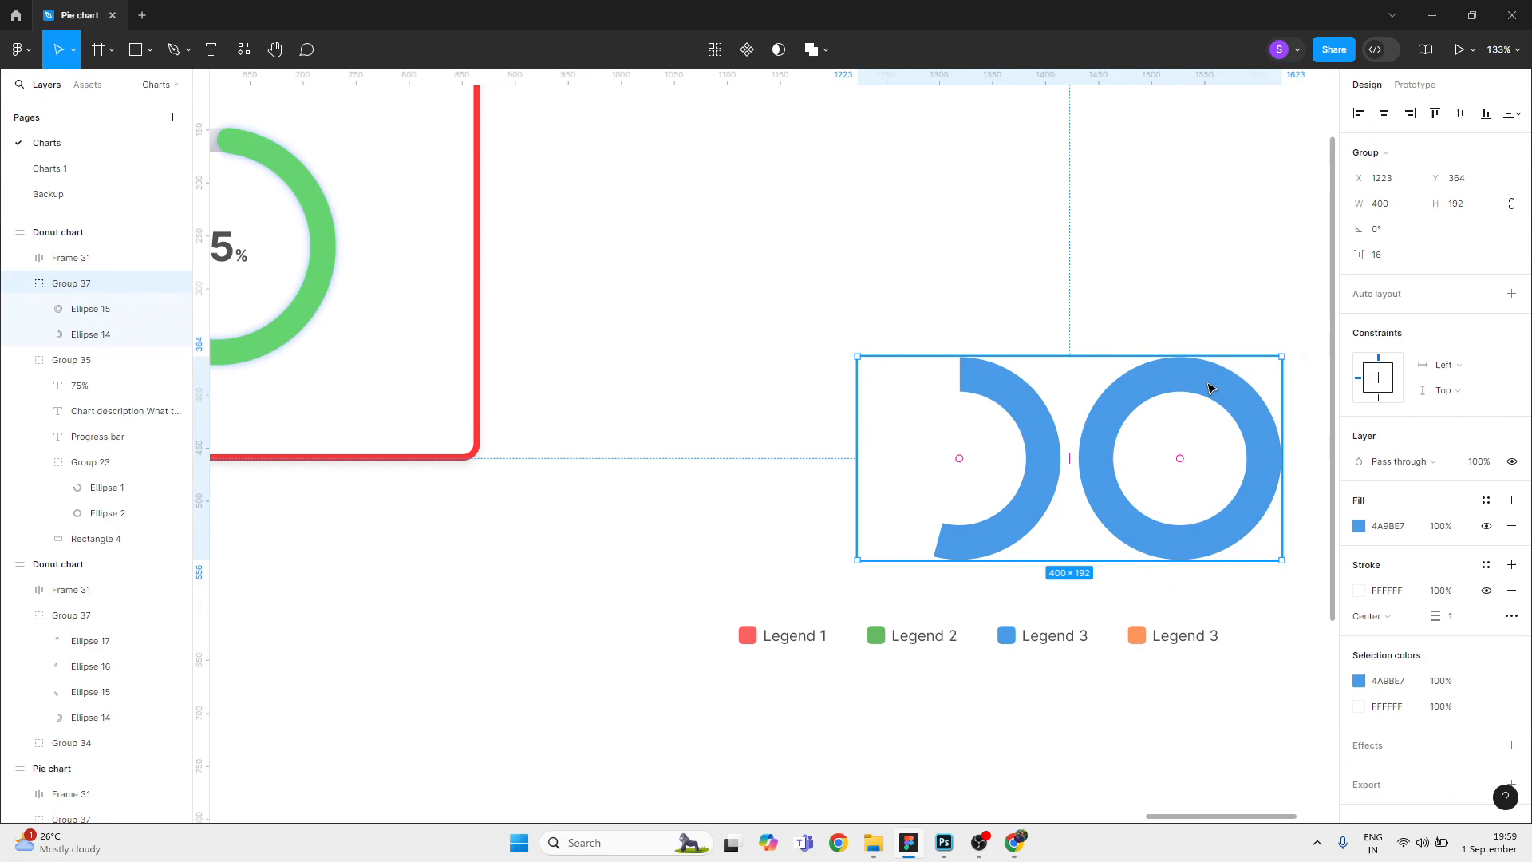
pyautogui.doubleClick(1208, 388)
pyautogui.hotkey('ctrl', 'a')
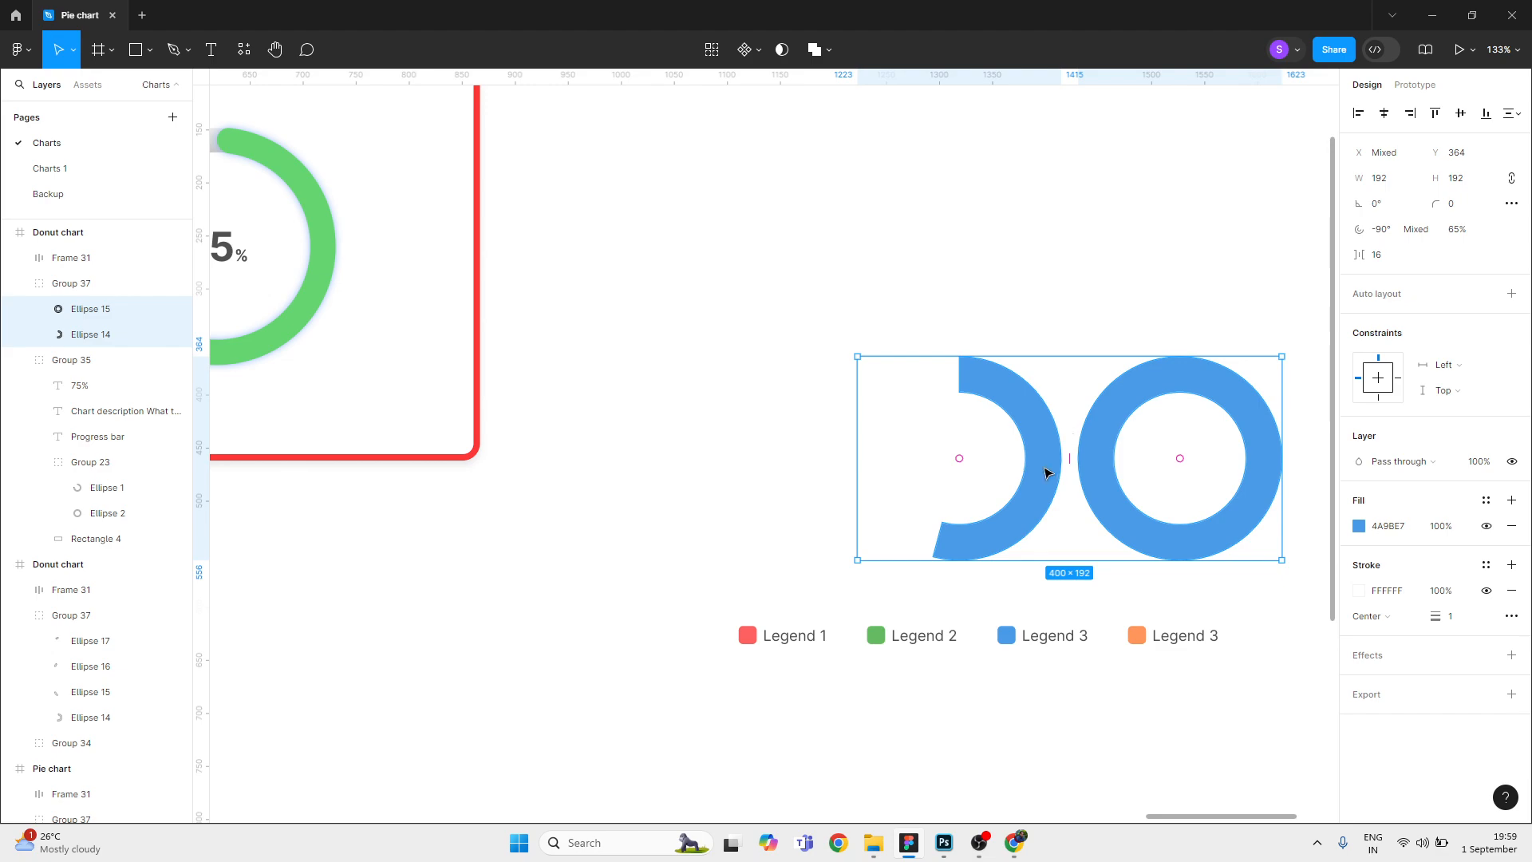
pyautogui.hotkey('alt', 'a')
pyautogui.hotkey('ctrl', 'z')
# Step: Fill the full ring with light grey E6E6E6 sampled from the grey ring in the Progress bar card
pyautogui.click(1197, 302)
pyautogui.keyDown('ctrl'); pyautogui.click(1188, 383); pyautogui.keyUp('ctrl')
pyautogui.scroll(-5, 1156, 256)
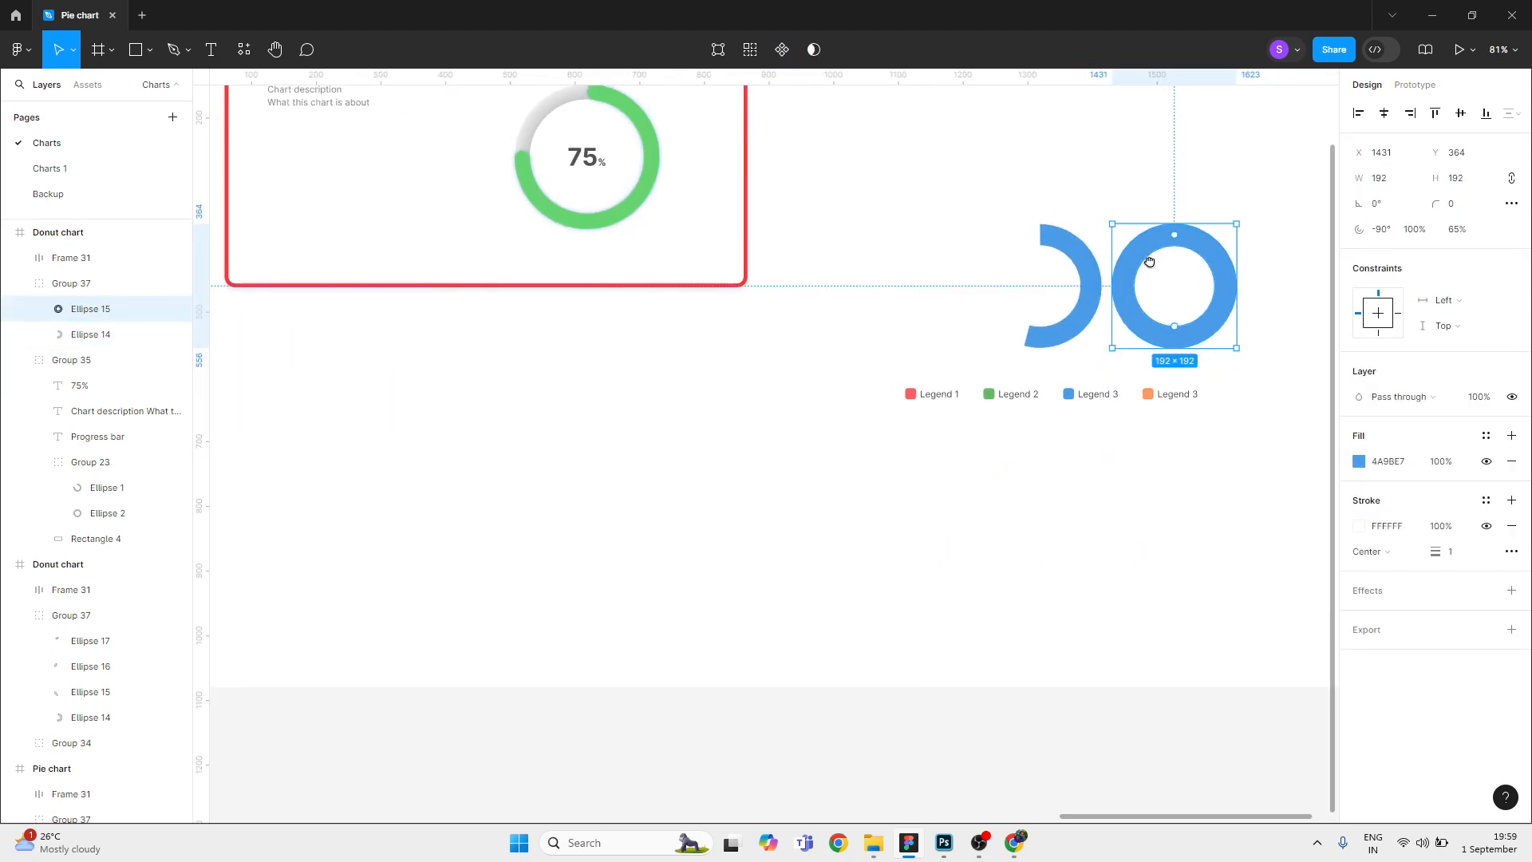
pyautogui.press('i')
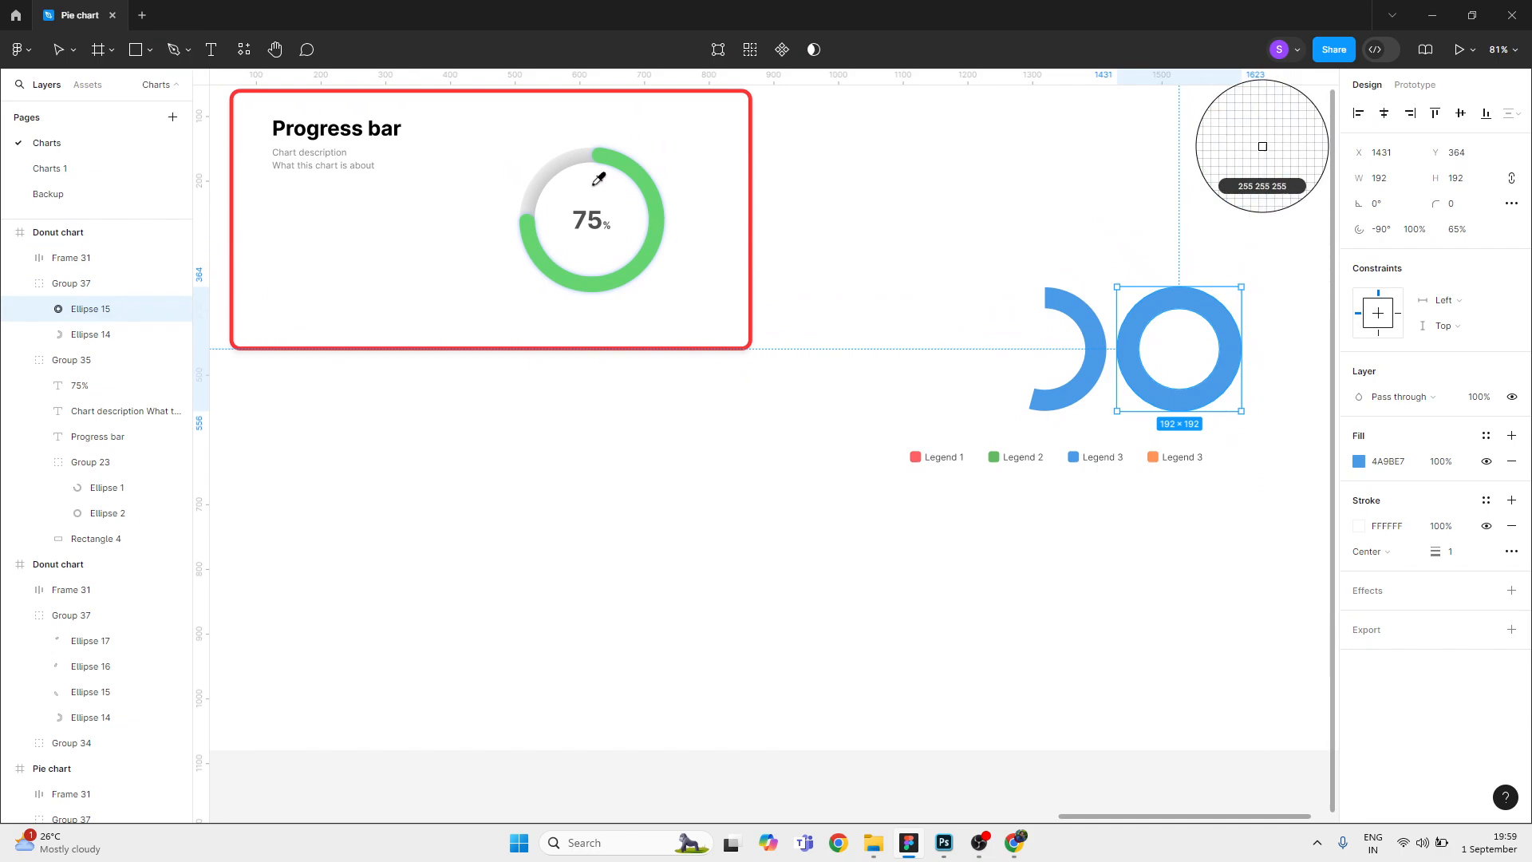
pyautogui.click(555, 168)
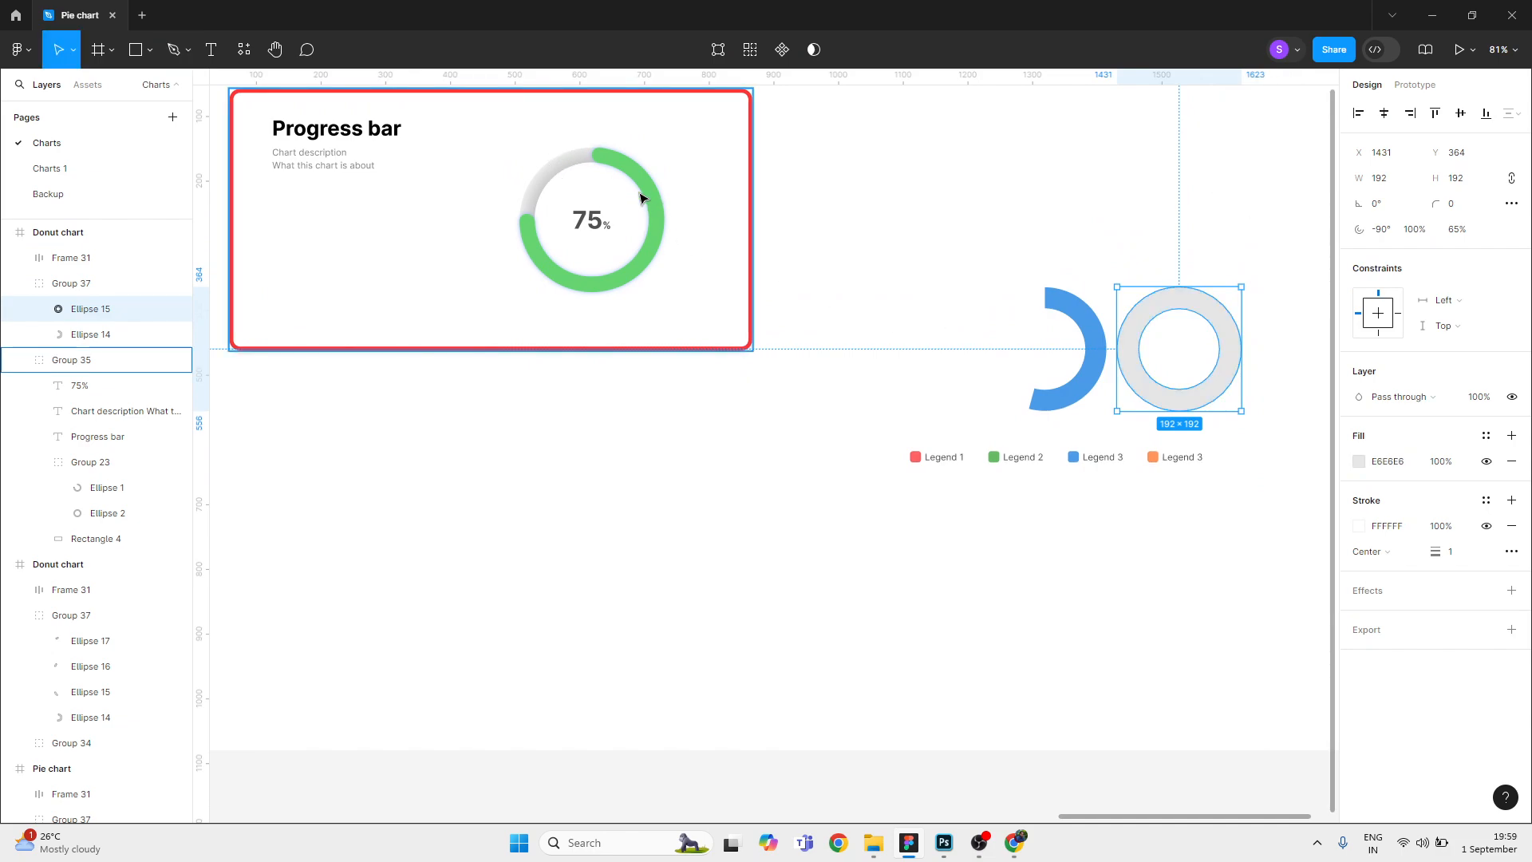
# Step: Try to copy the radial gradient styling of the Progress bar card's grey ring onto the new full ring
pyautogui.keyDown('ctrl'); pyautogui.click(560, 171); pyautogui.keyUp('ctrl')
pyautogui.moveTo(560, 169); pyautogui.dragTo(475, 223)
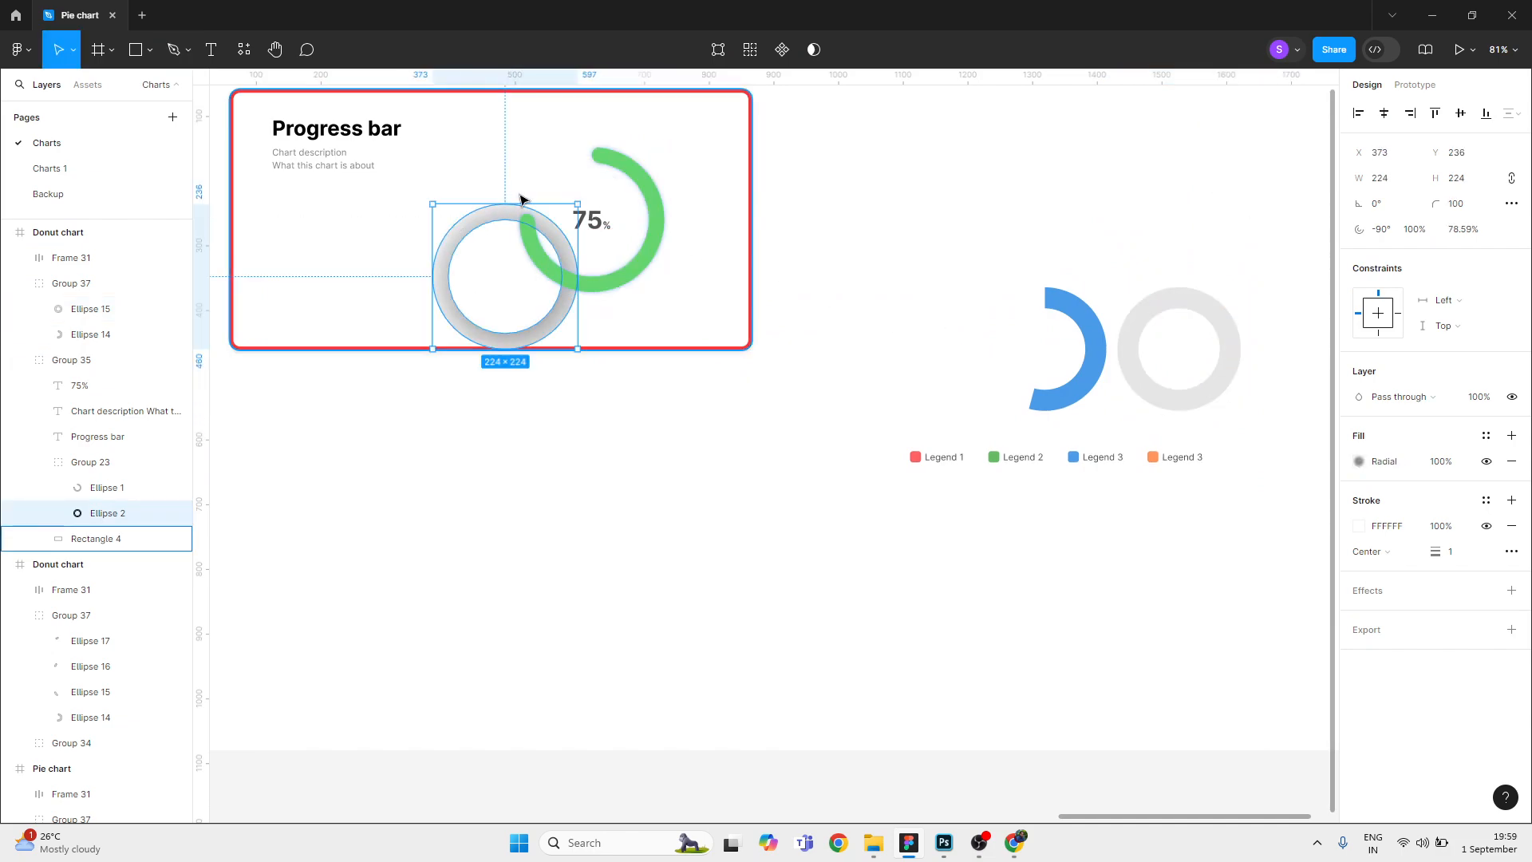
pyautogui.hotkey('ctrl', 'z')
pyautogui.press('alt')
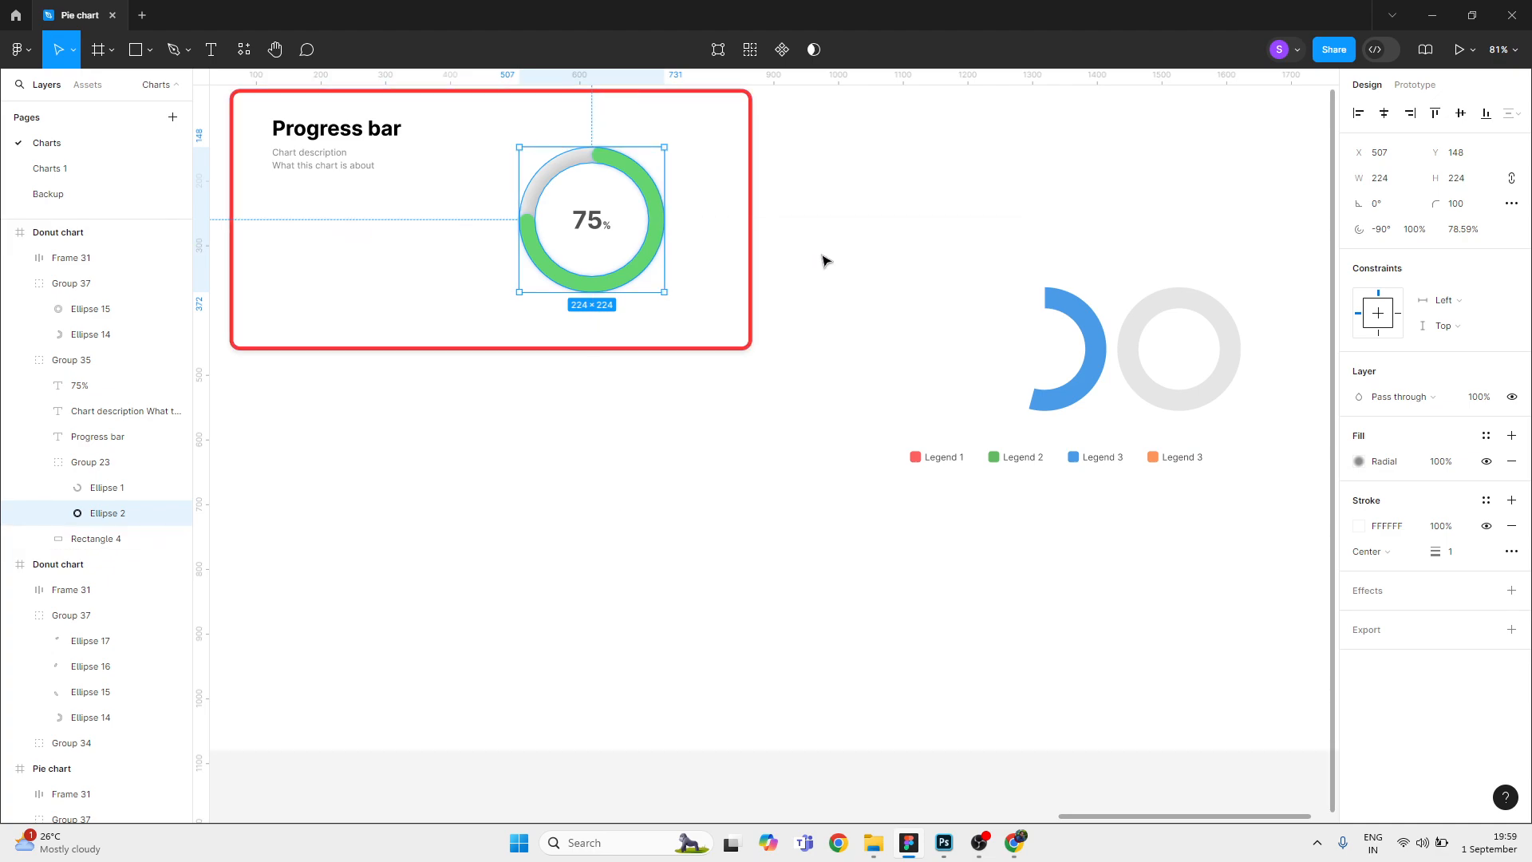
pyautogui.doubleClick(1159, 320)
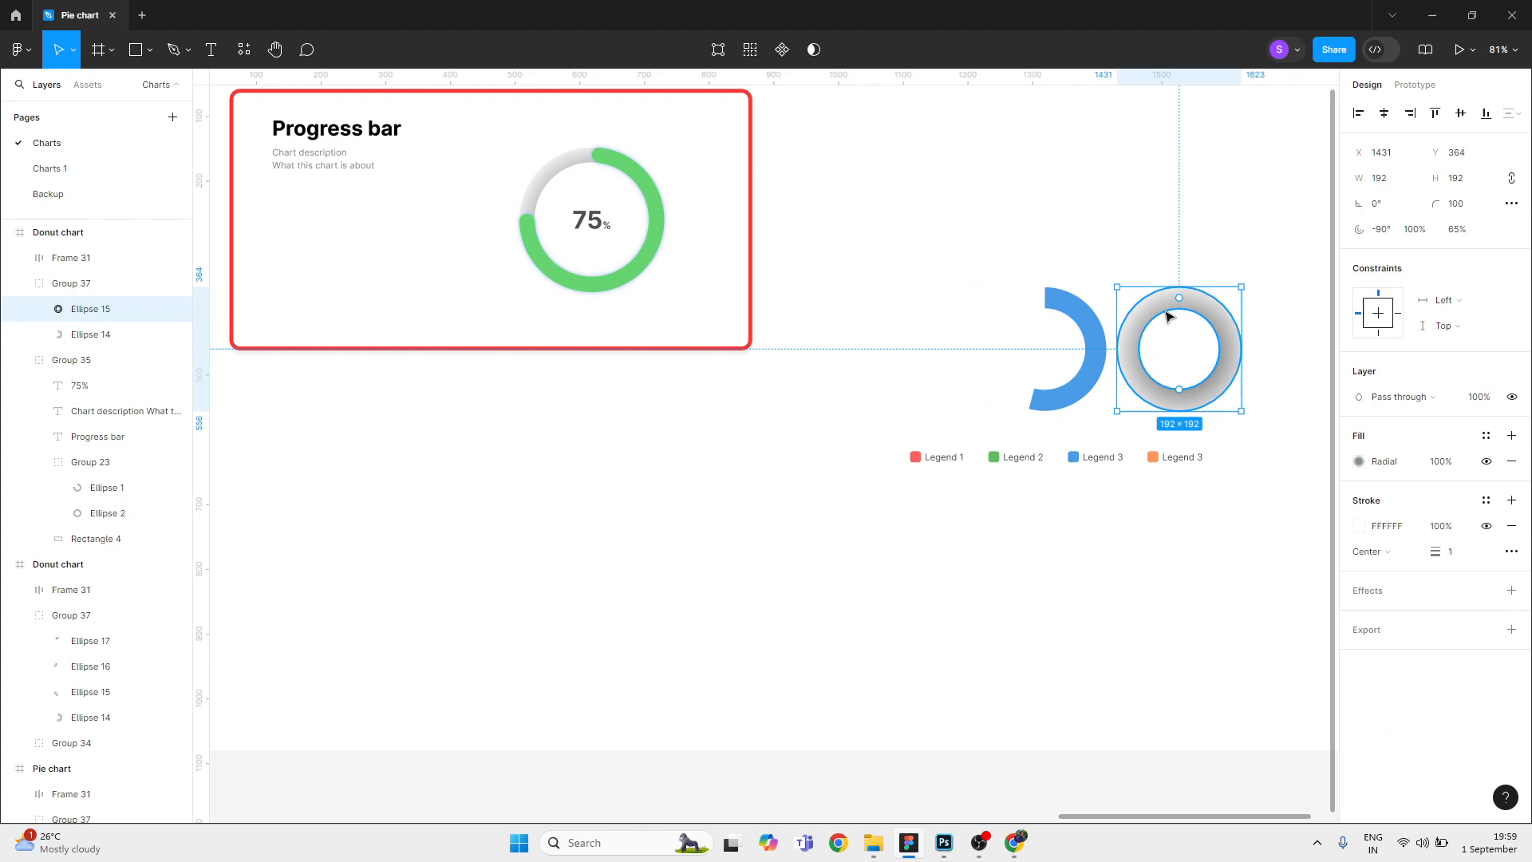
pyautogui.hotkey('ctrl', 'z')
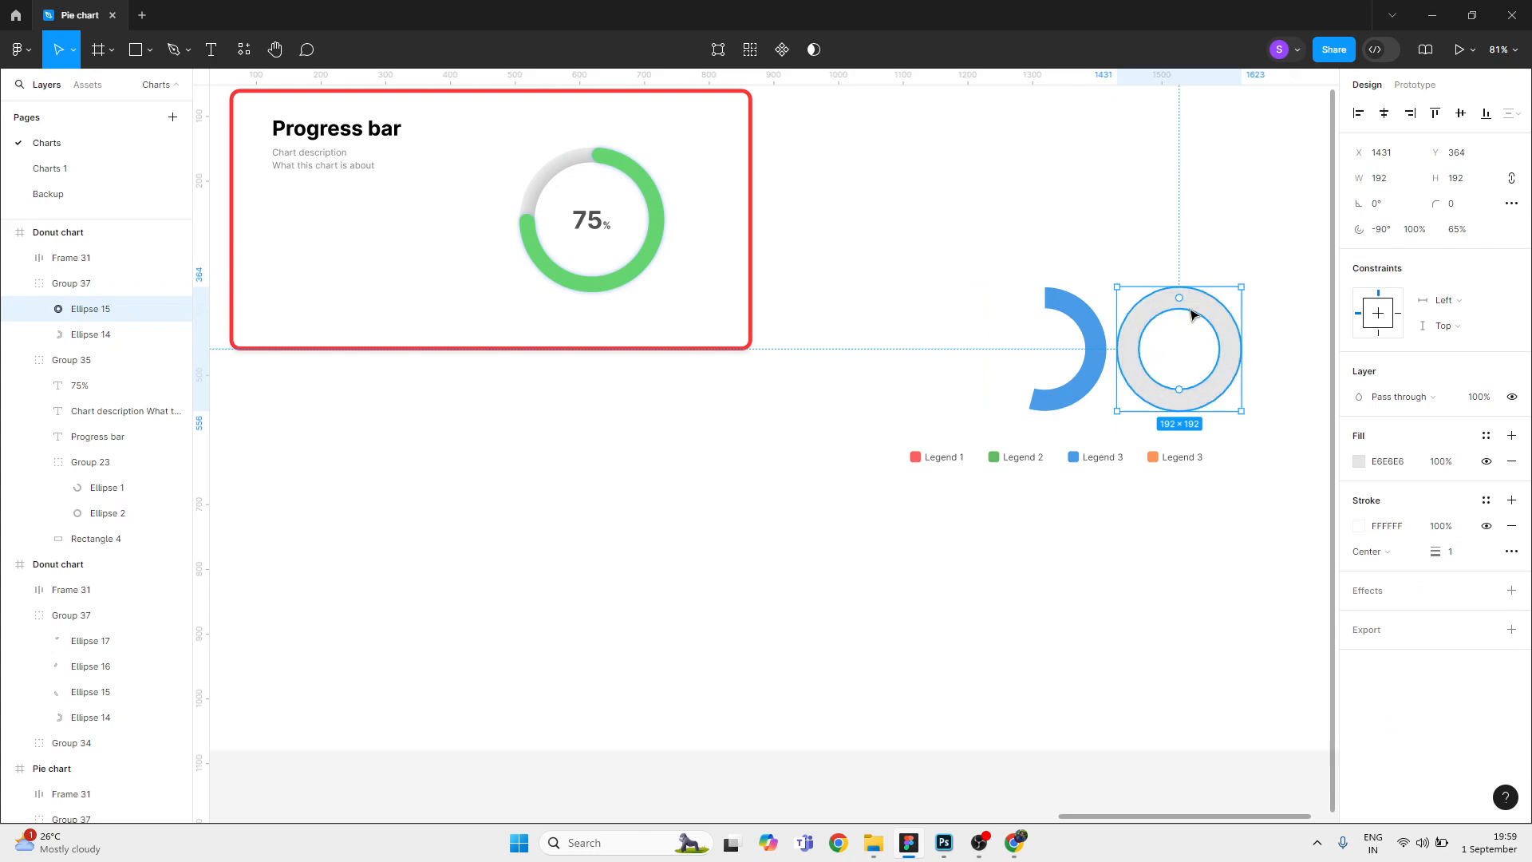
# Step: Left-align the light grey ring and the blue segment so they overlap exactly
pyautogui.click(1146, 332)
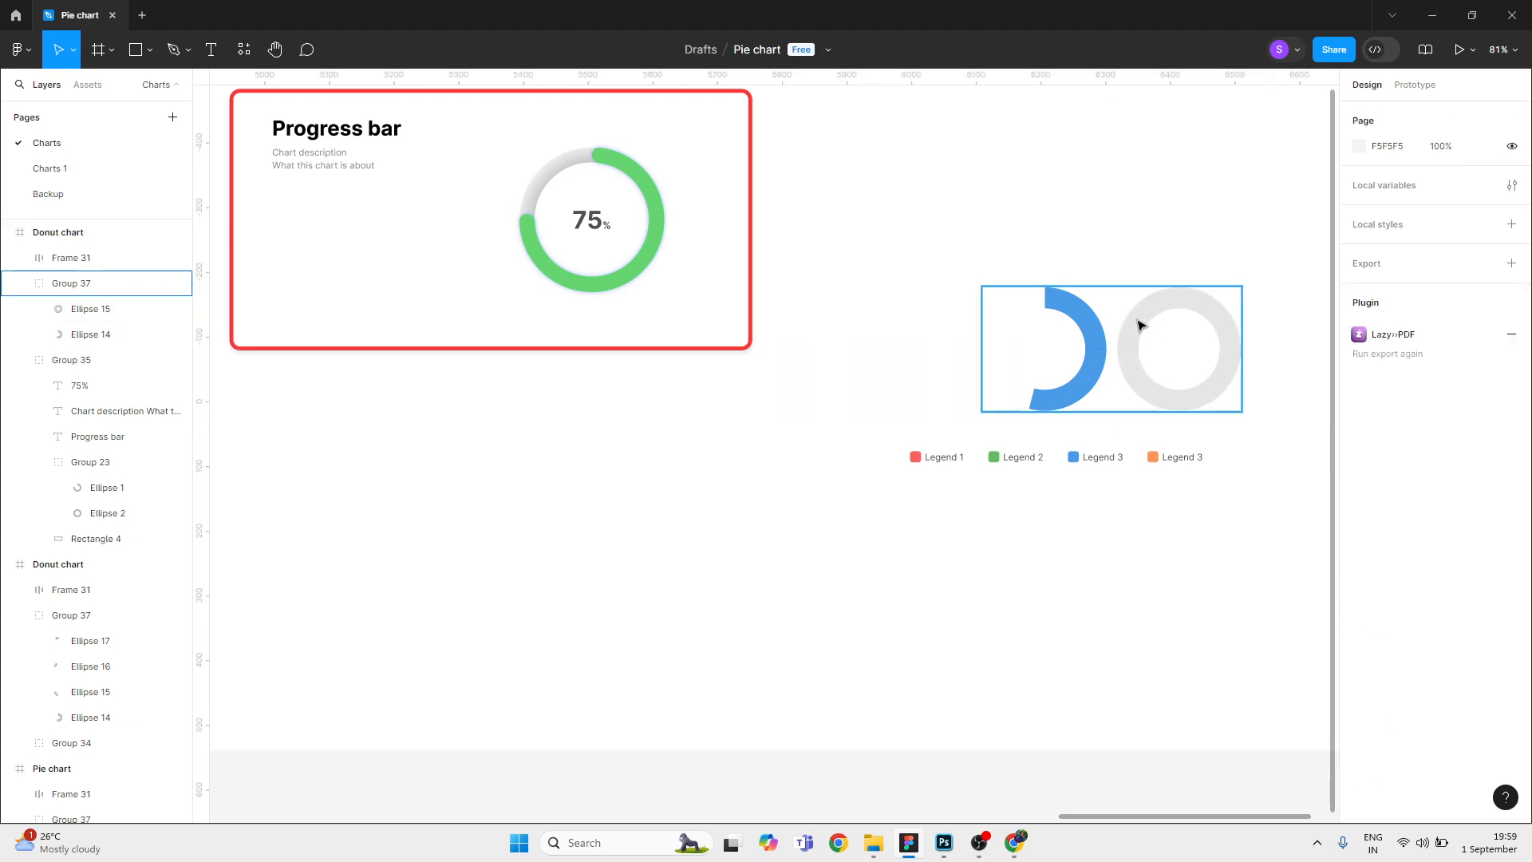
pyautogui.doubleClick(1127, 313)
pyautogui.keyDown('shift'); pyautogui.click(1077, 318); pyautogui.keyUp('shift')
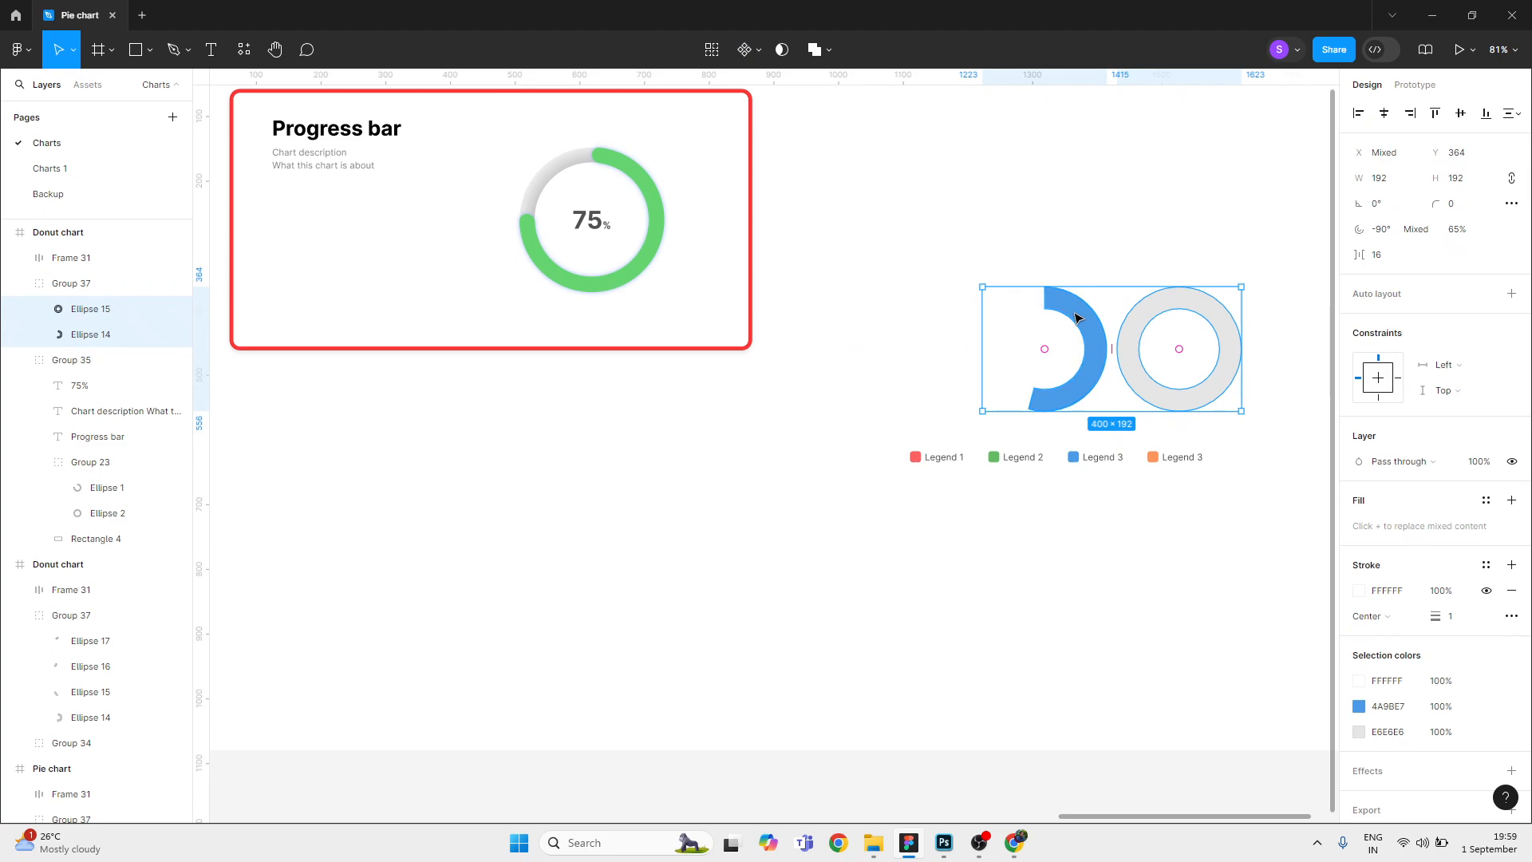
pyautogui.hotkey('alt', 'a')
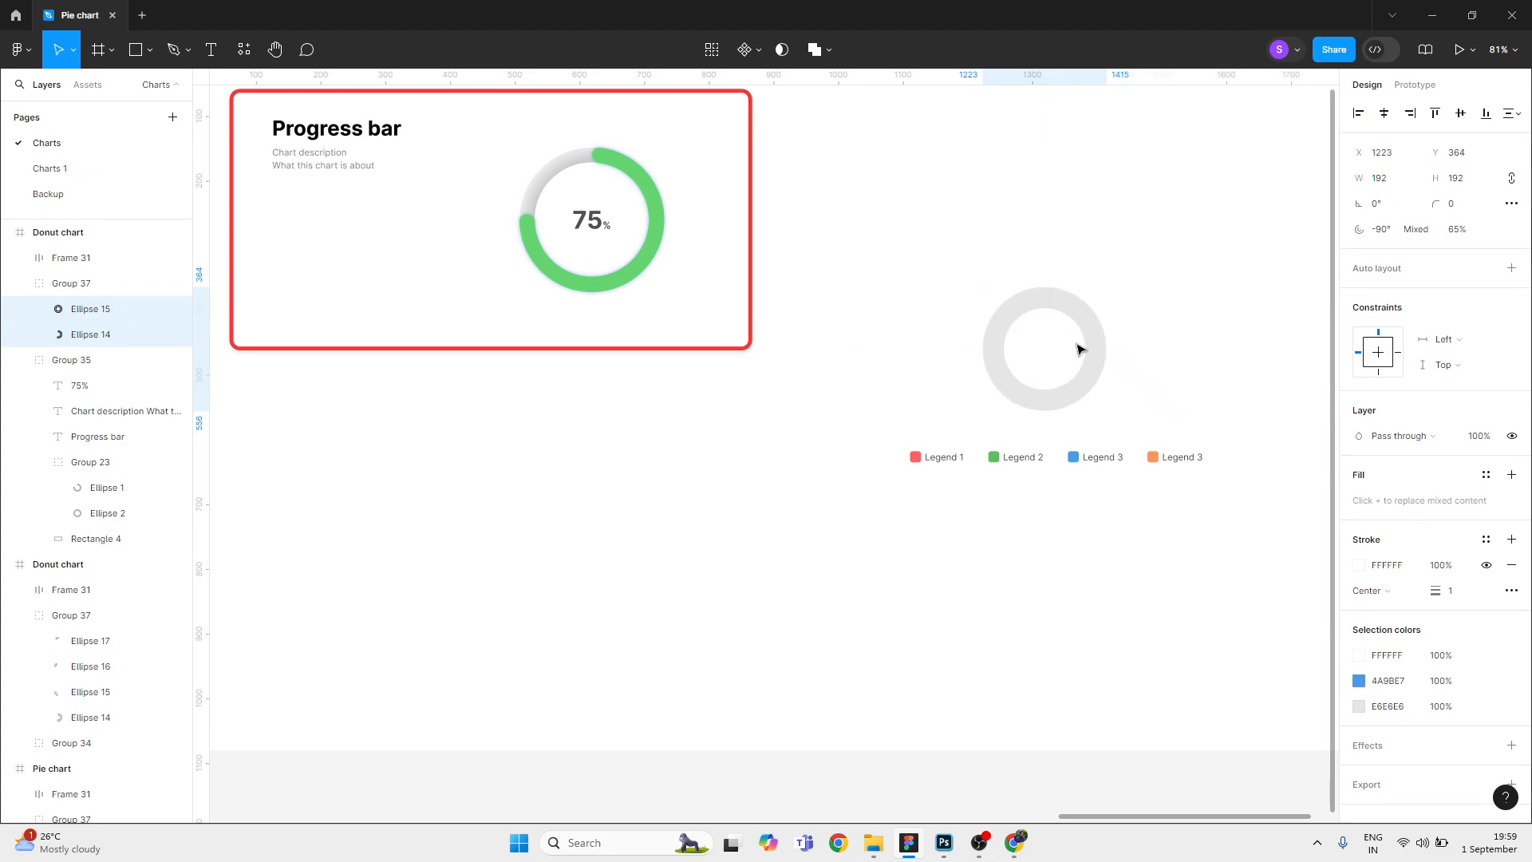
# Step: Send the light grey ring backward behind the blue segment
pyautogui.scroll(3, 1104, 313)
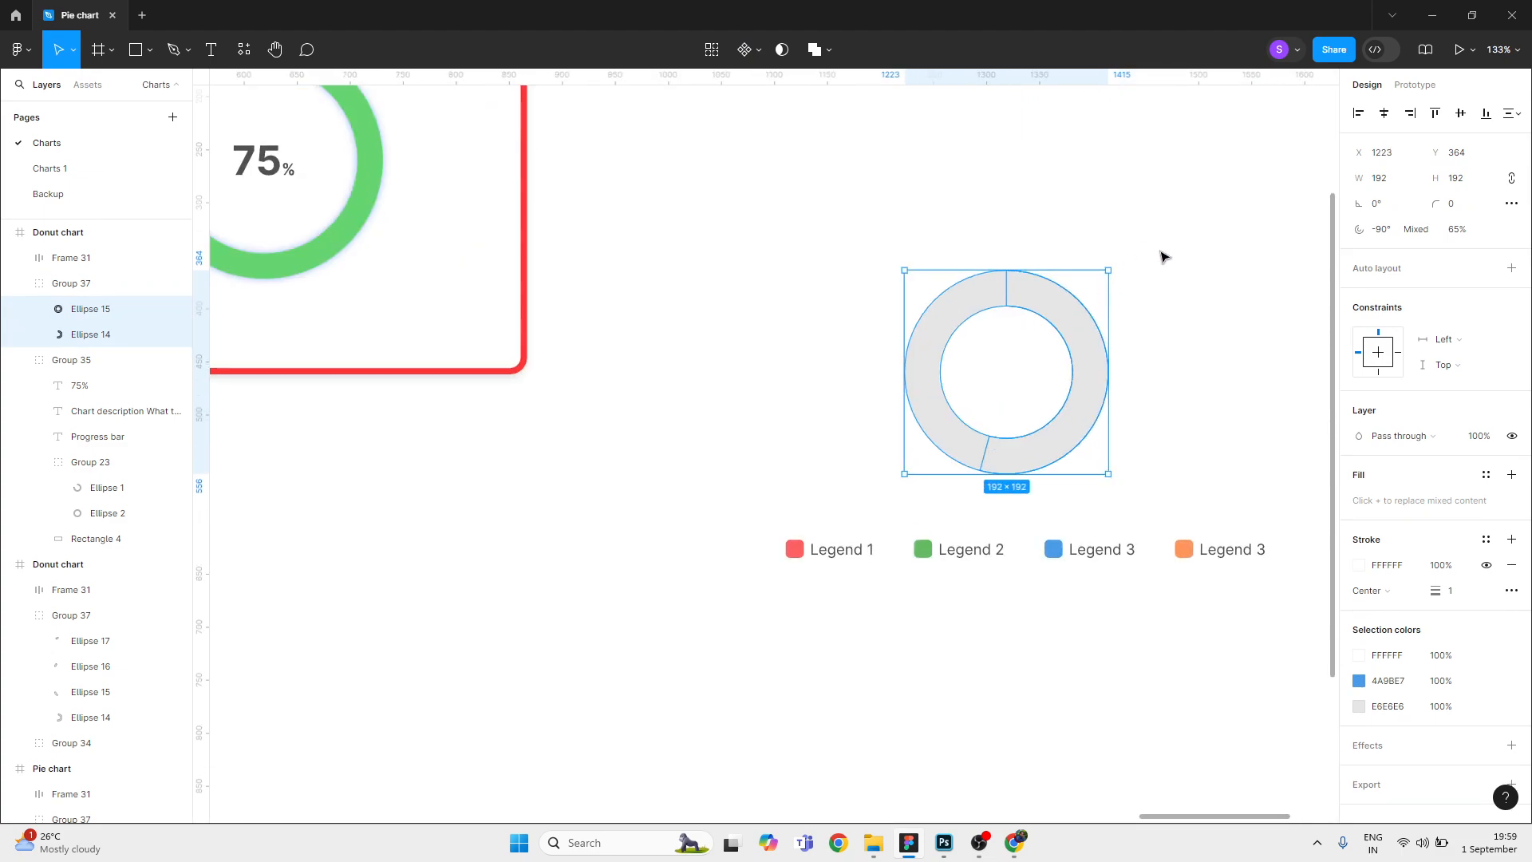
pyautogui.click(1164, 257)
pyautogui.doubleClick(1071, 316)
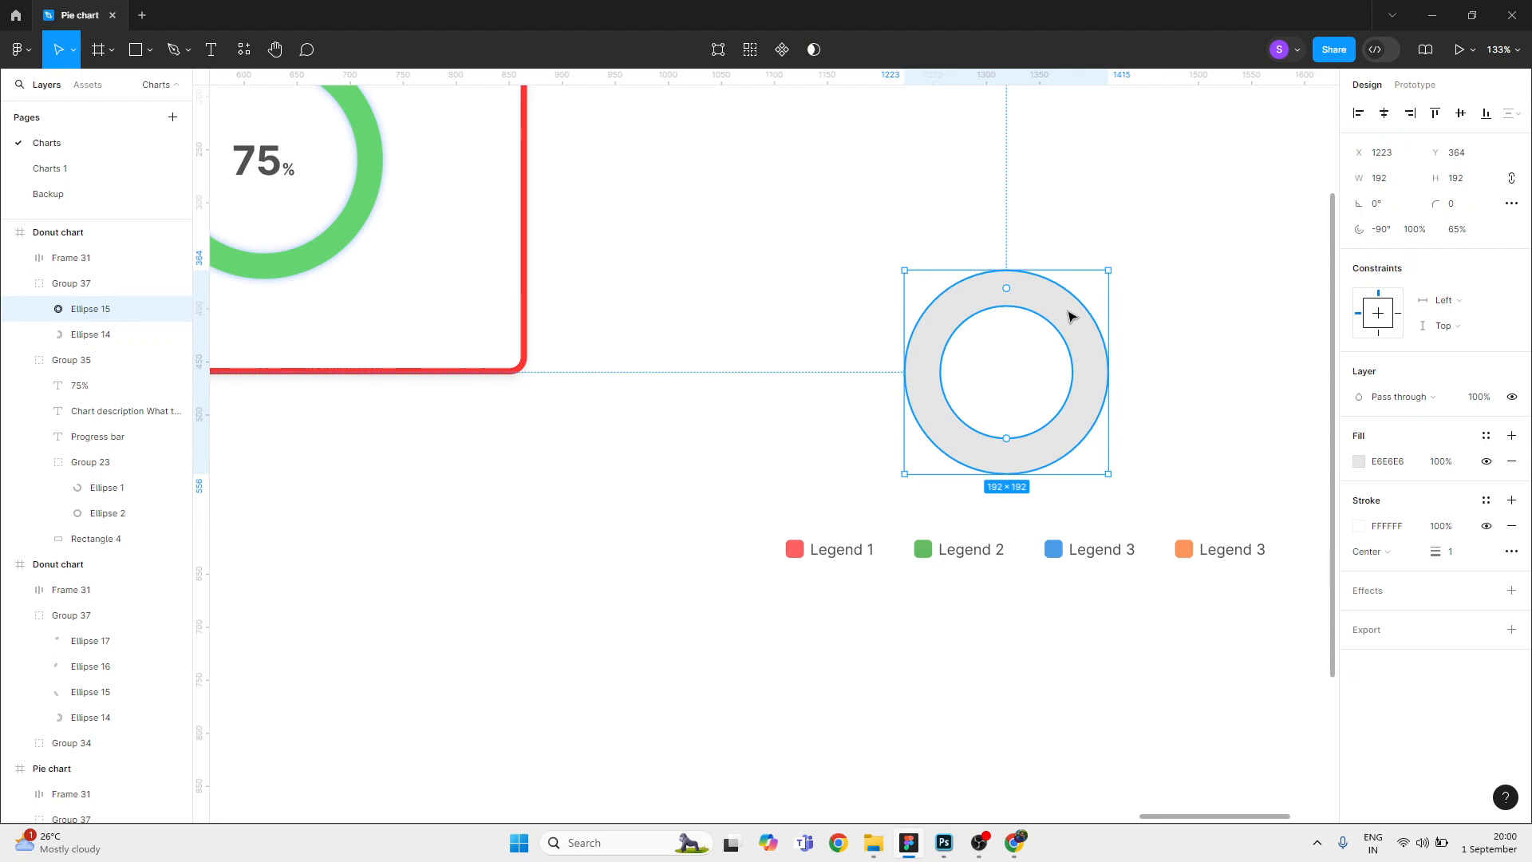
pyautogui.hotkey('ctrl', '[')
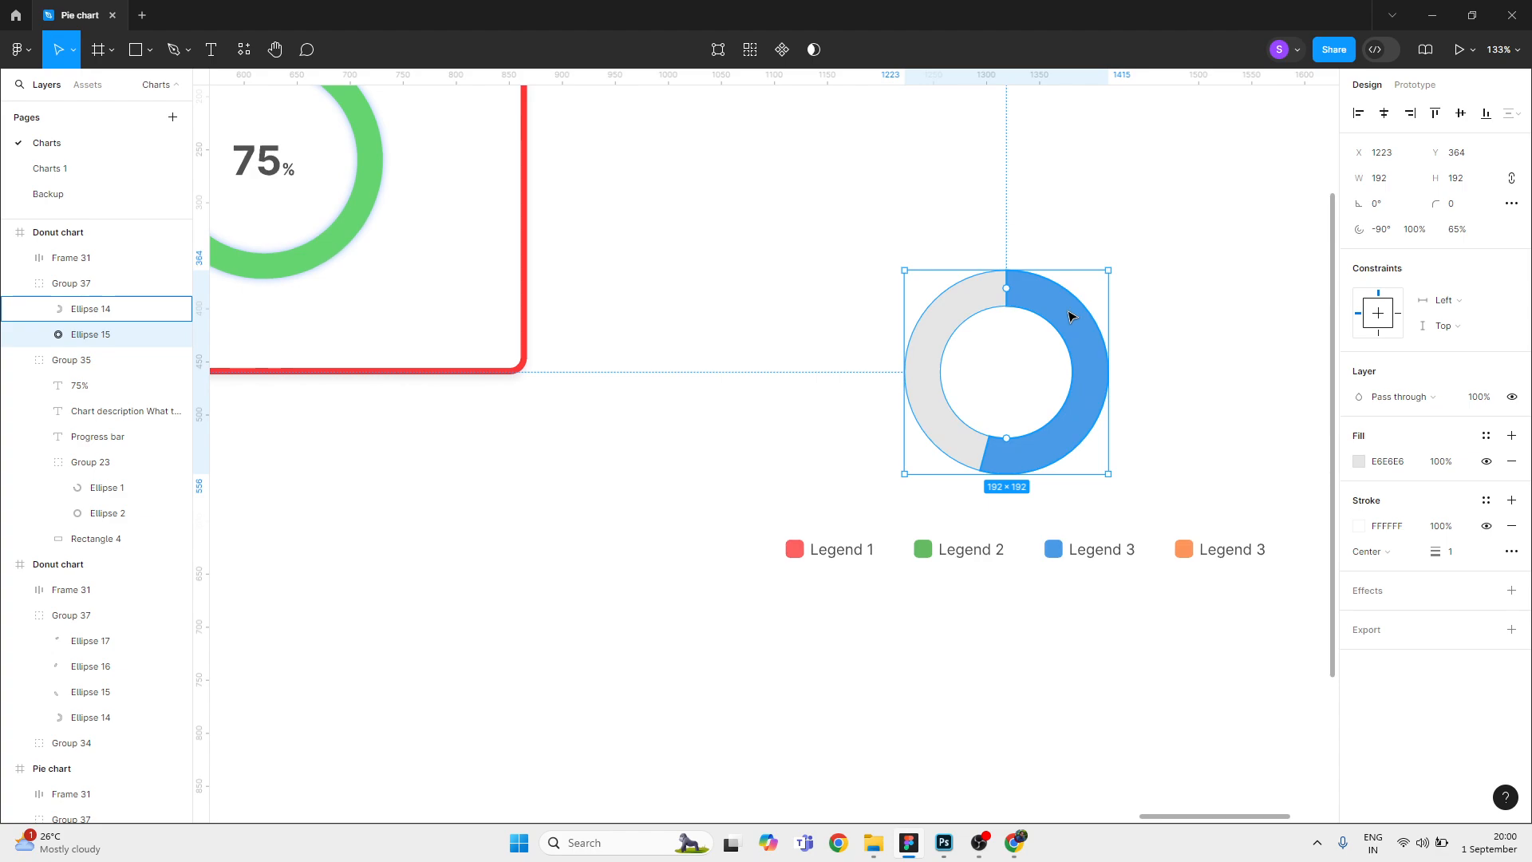
pyautogui.click(1187, 319)
pyautogui.moveTo(1179, 331); pyautogui.dragTo(1208, 378)
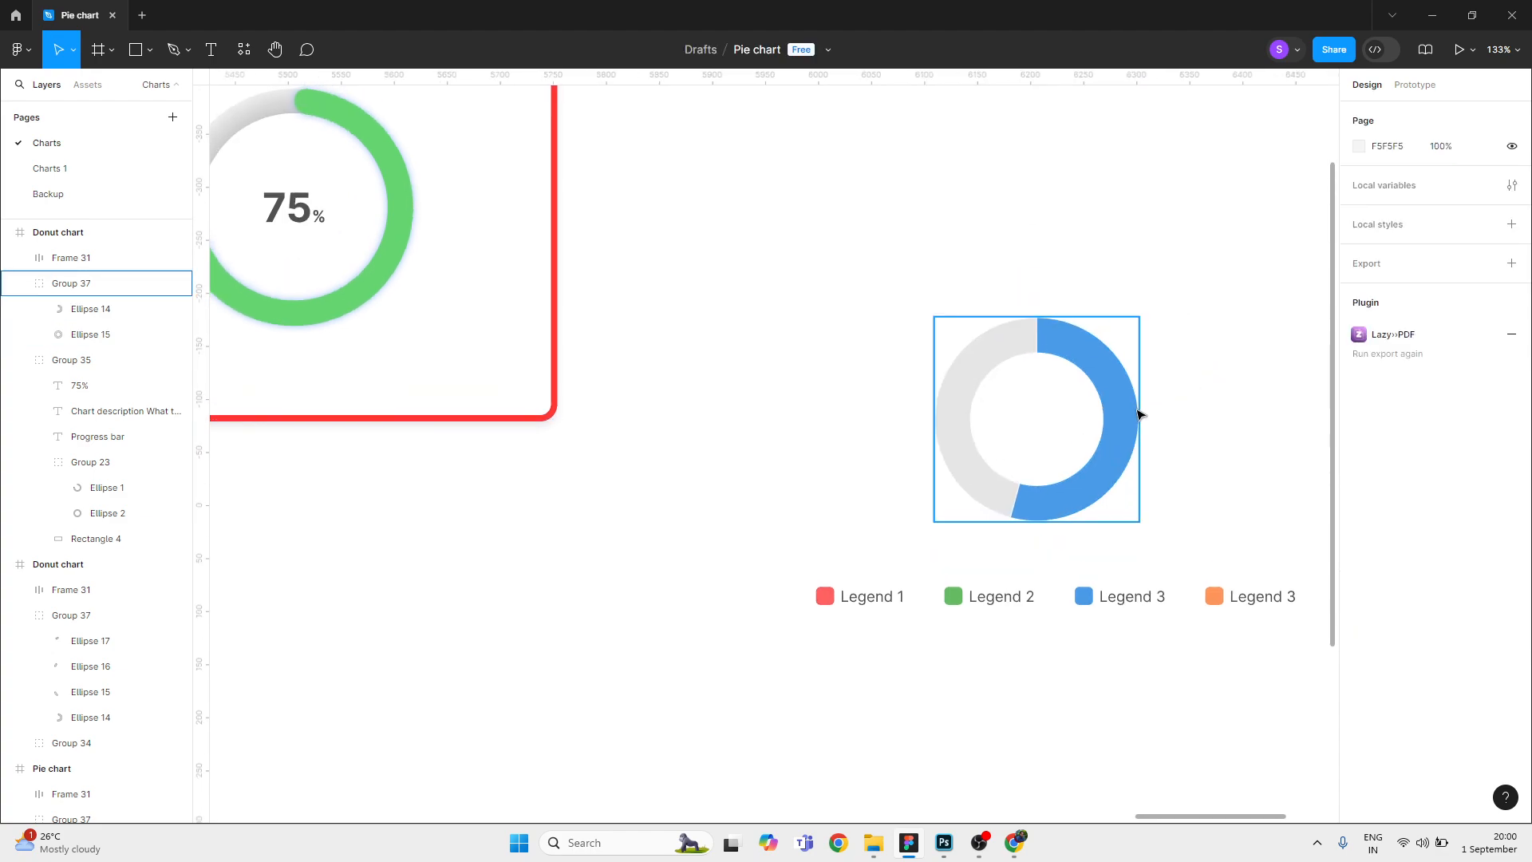
# Step: Compare the new chart with the reference progress ring and inspect its group and the nested blue segment
pyautogui.scroll(2, 547, 345)
pyautogui.hscroll(-3, 547, 346)
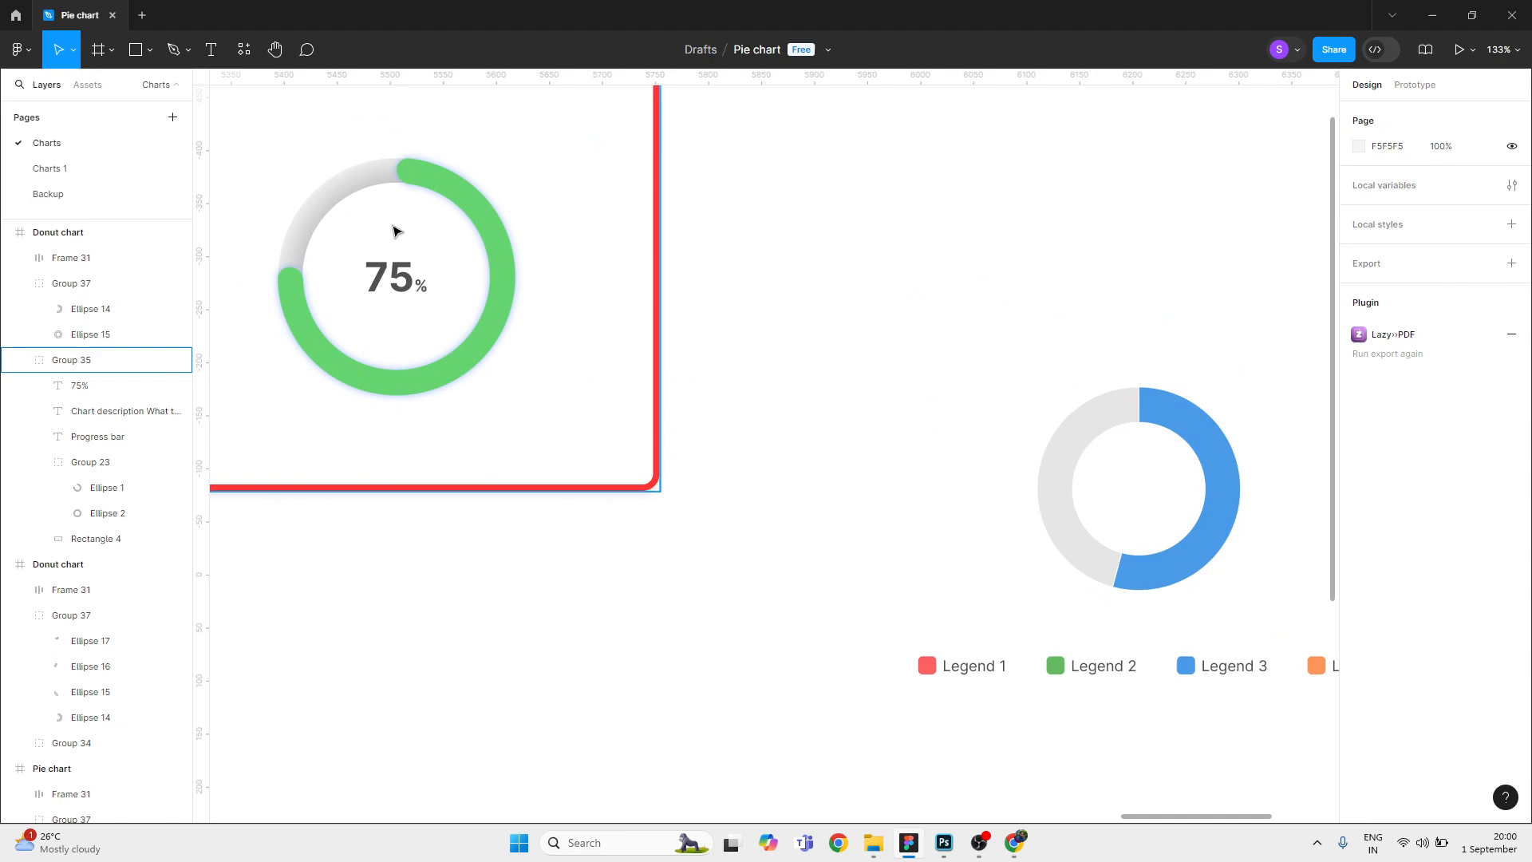
pyautogui.hscroll(6, 992, 188)
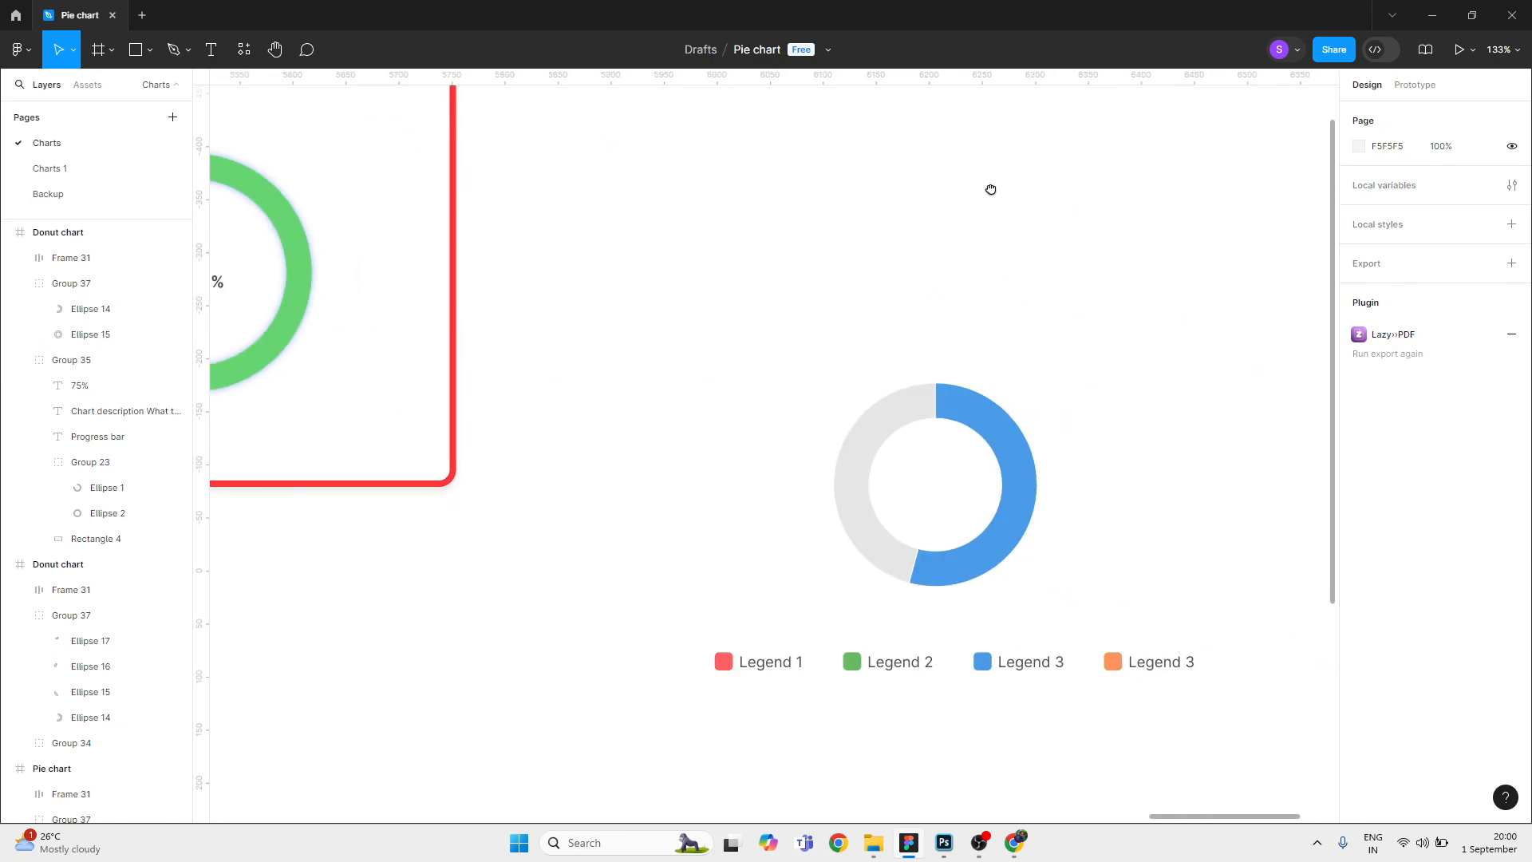
pyautogui.click(1003, 439)
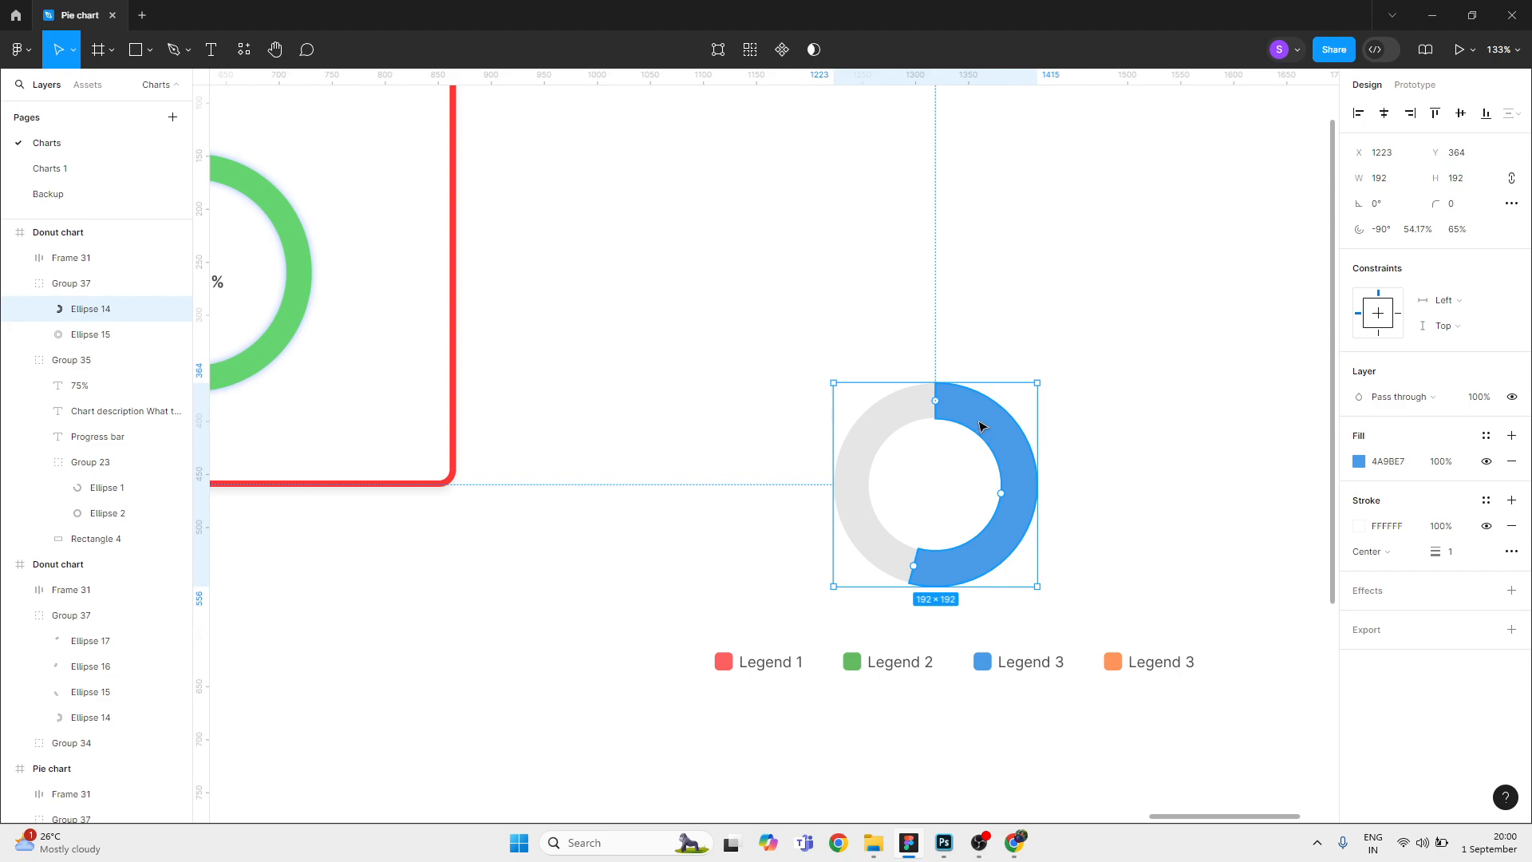
pyautogui.click(1077, 403)
pyautogui.click(1016, 435)
pyautogui.doubleClick(975, 435)
pyautogui.click(1093, 297)
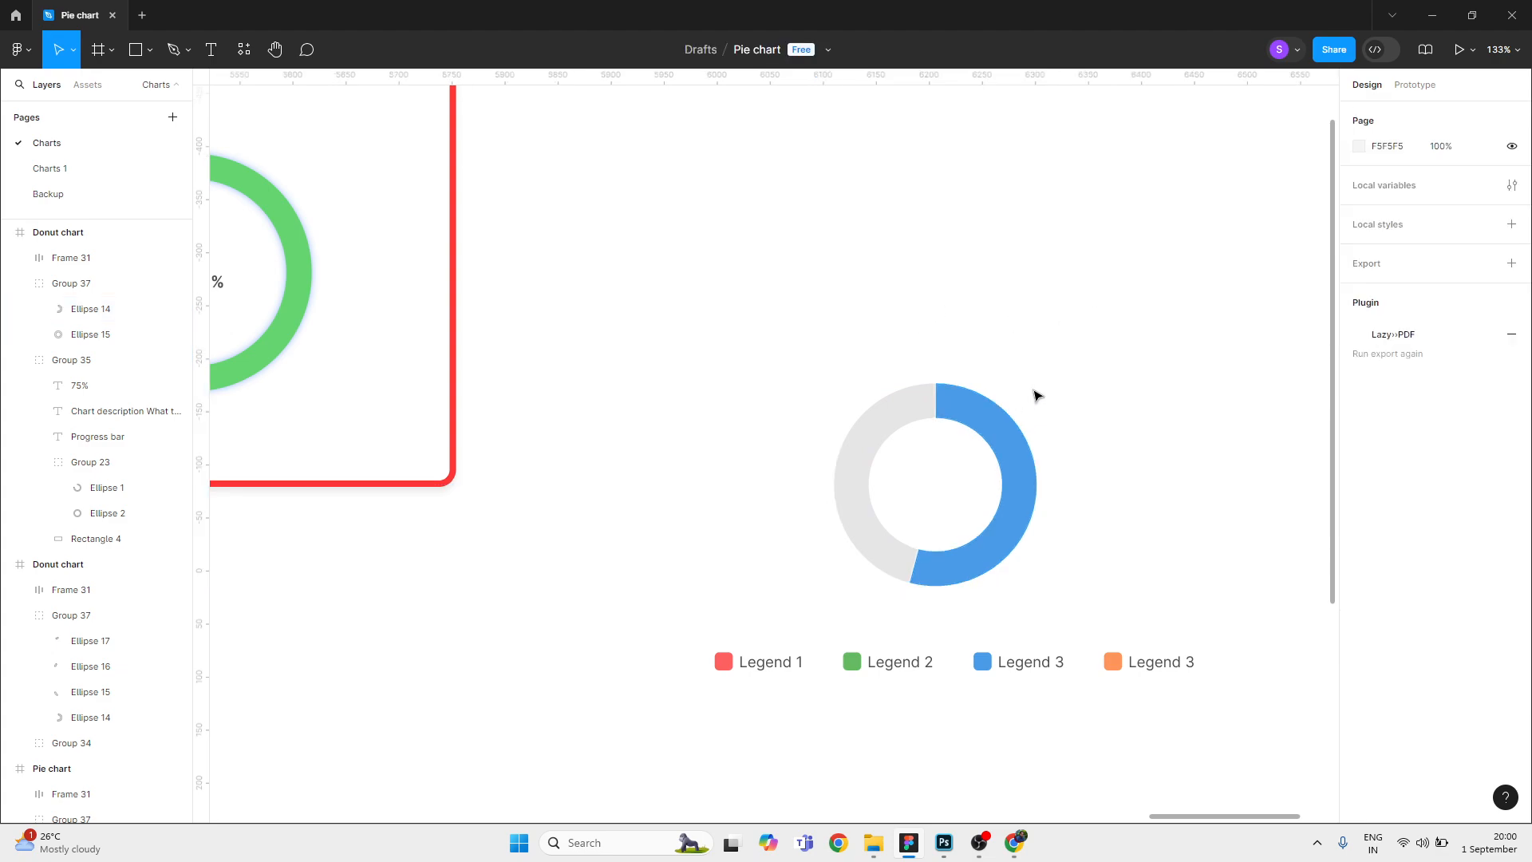
pyautogui.click(917, 434)
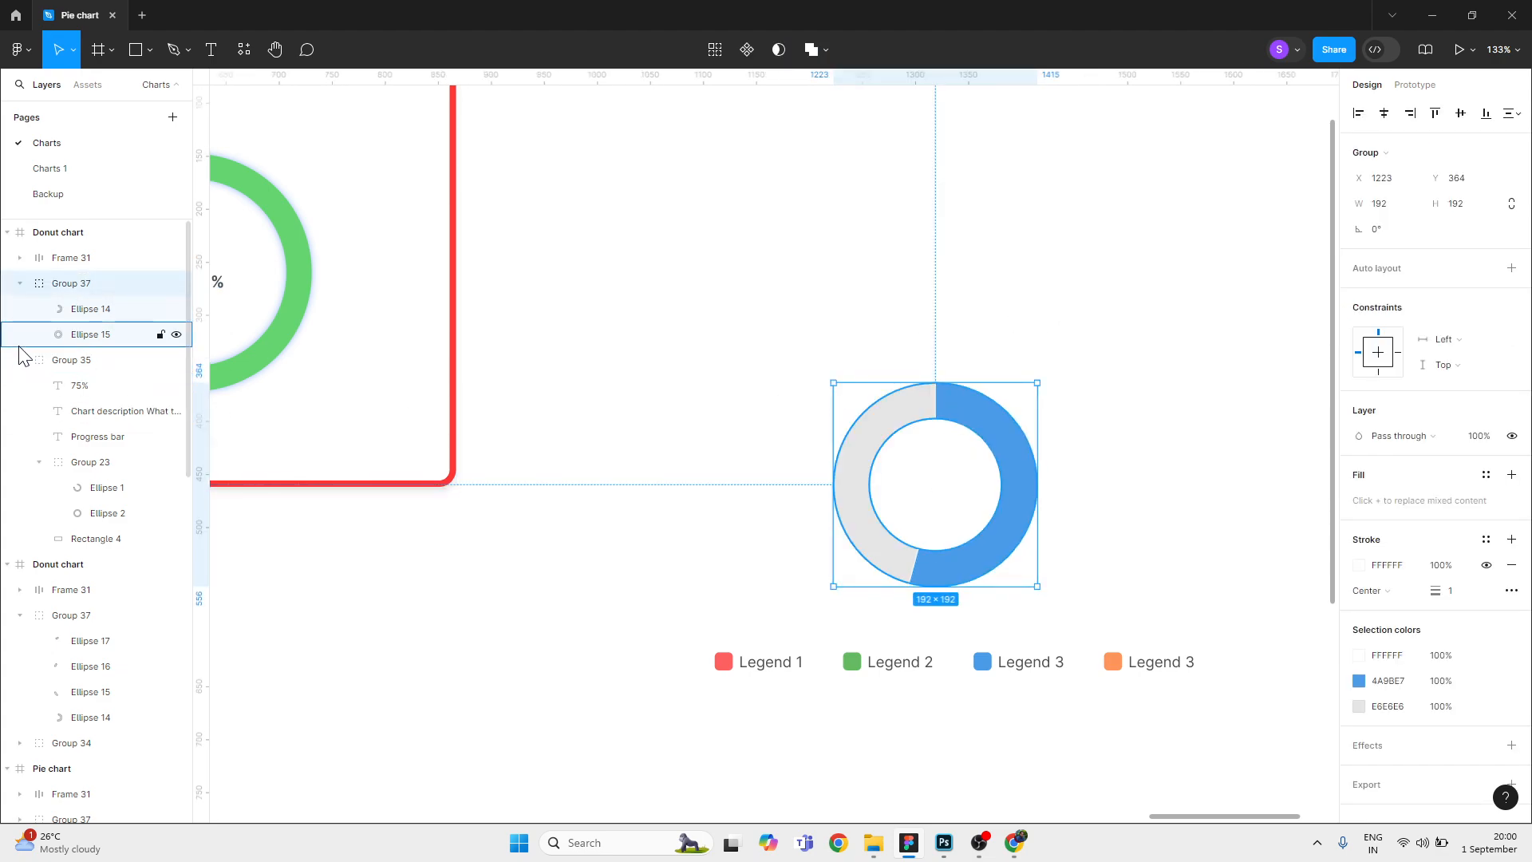
pyautogui.click(91, 311)
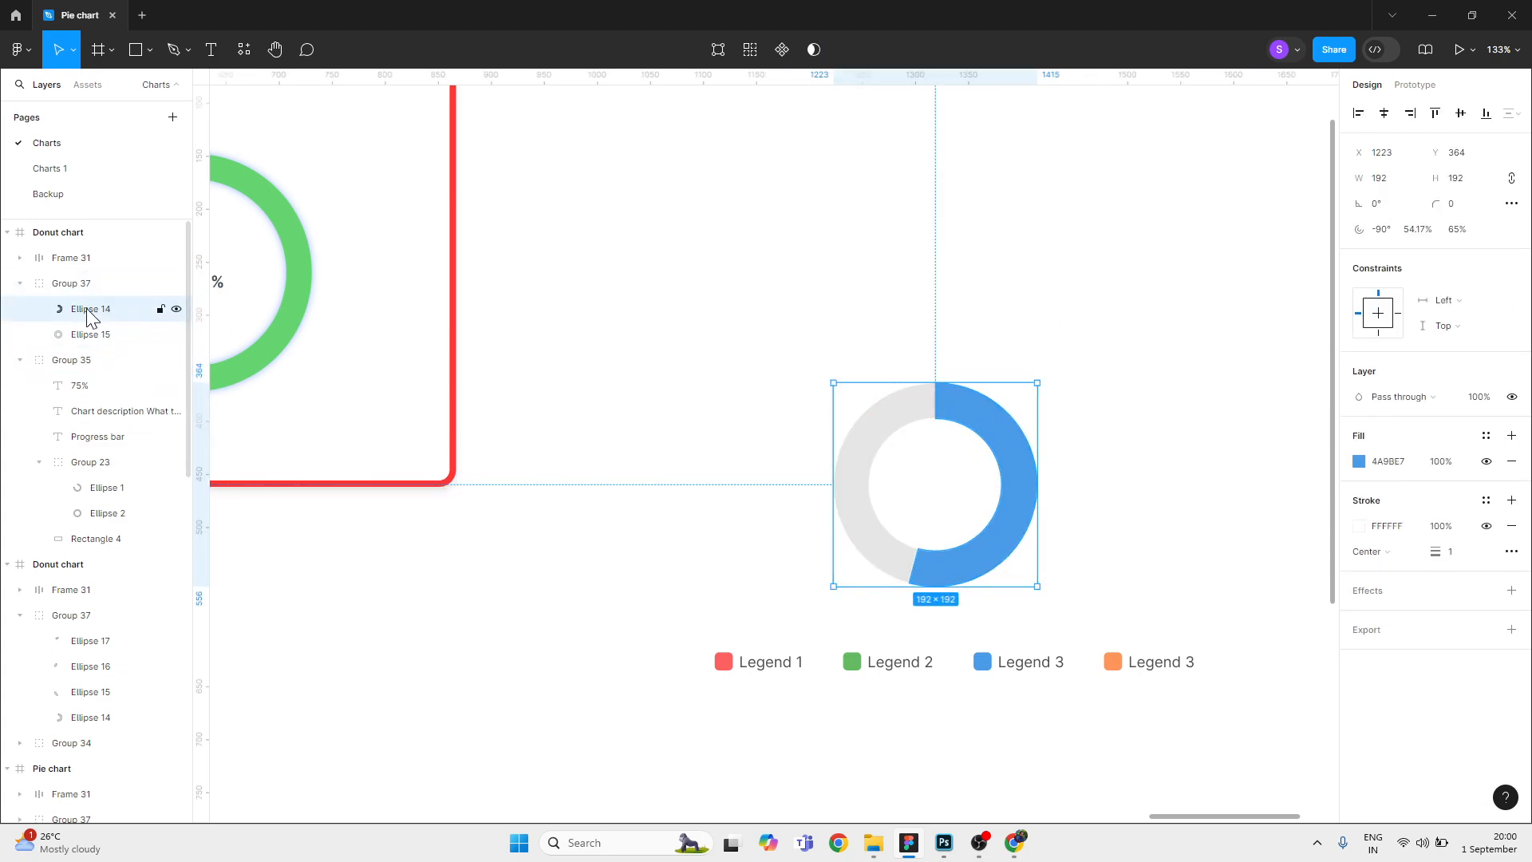
pyautogui.click(1057, 375)
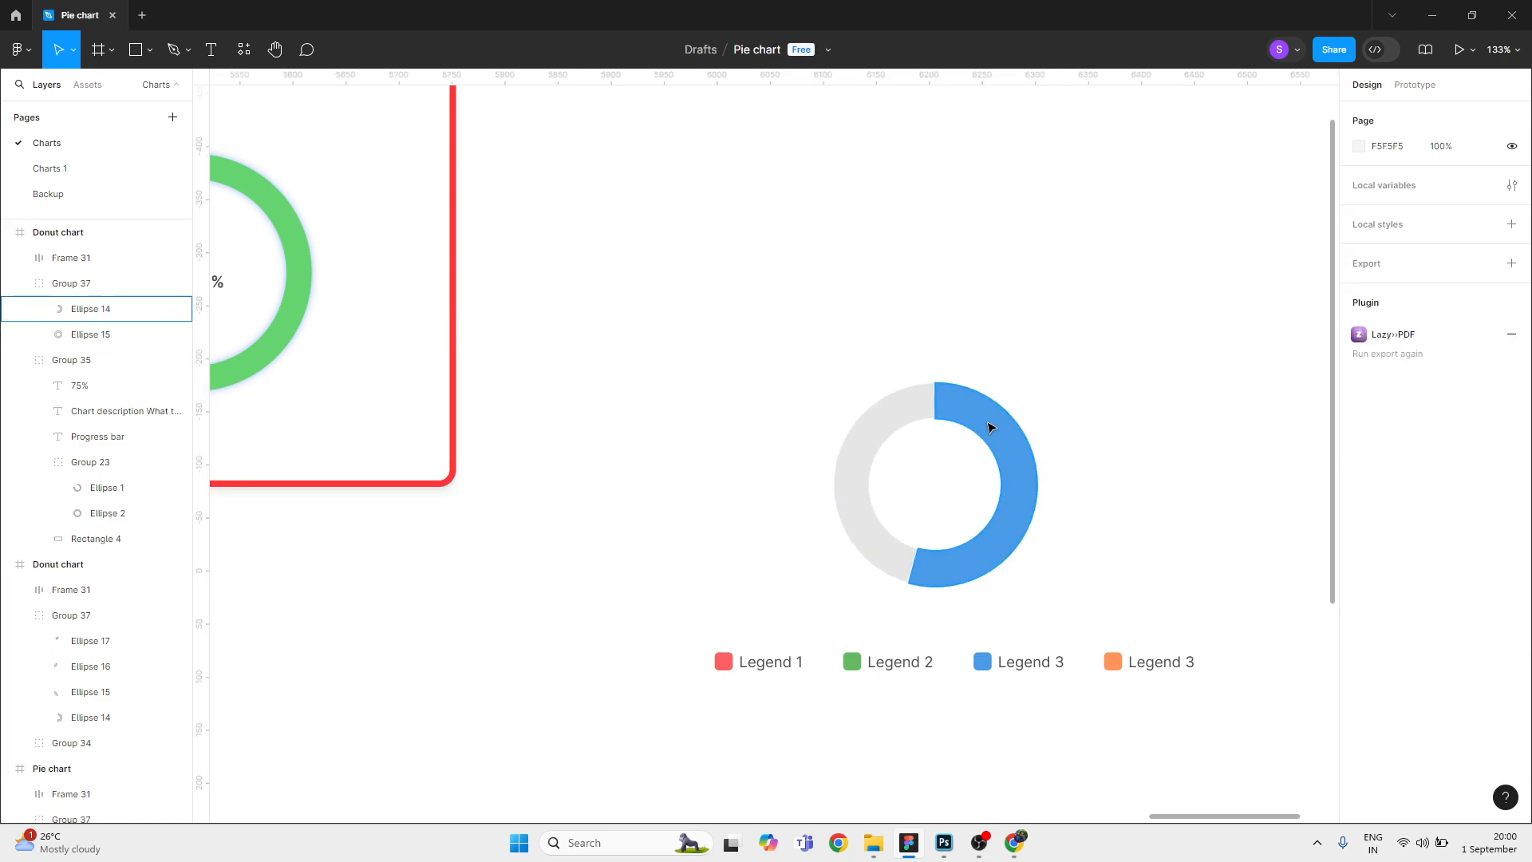
# Step: Set the blue segment's corner radius to 100 to round its ends
pyautogui.keyDown('ctrl'); pyautogui.click(989, 429); pyautogui.keyUp('ctrl')
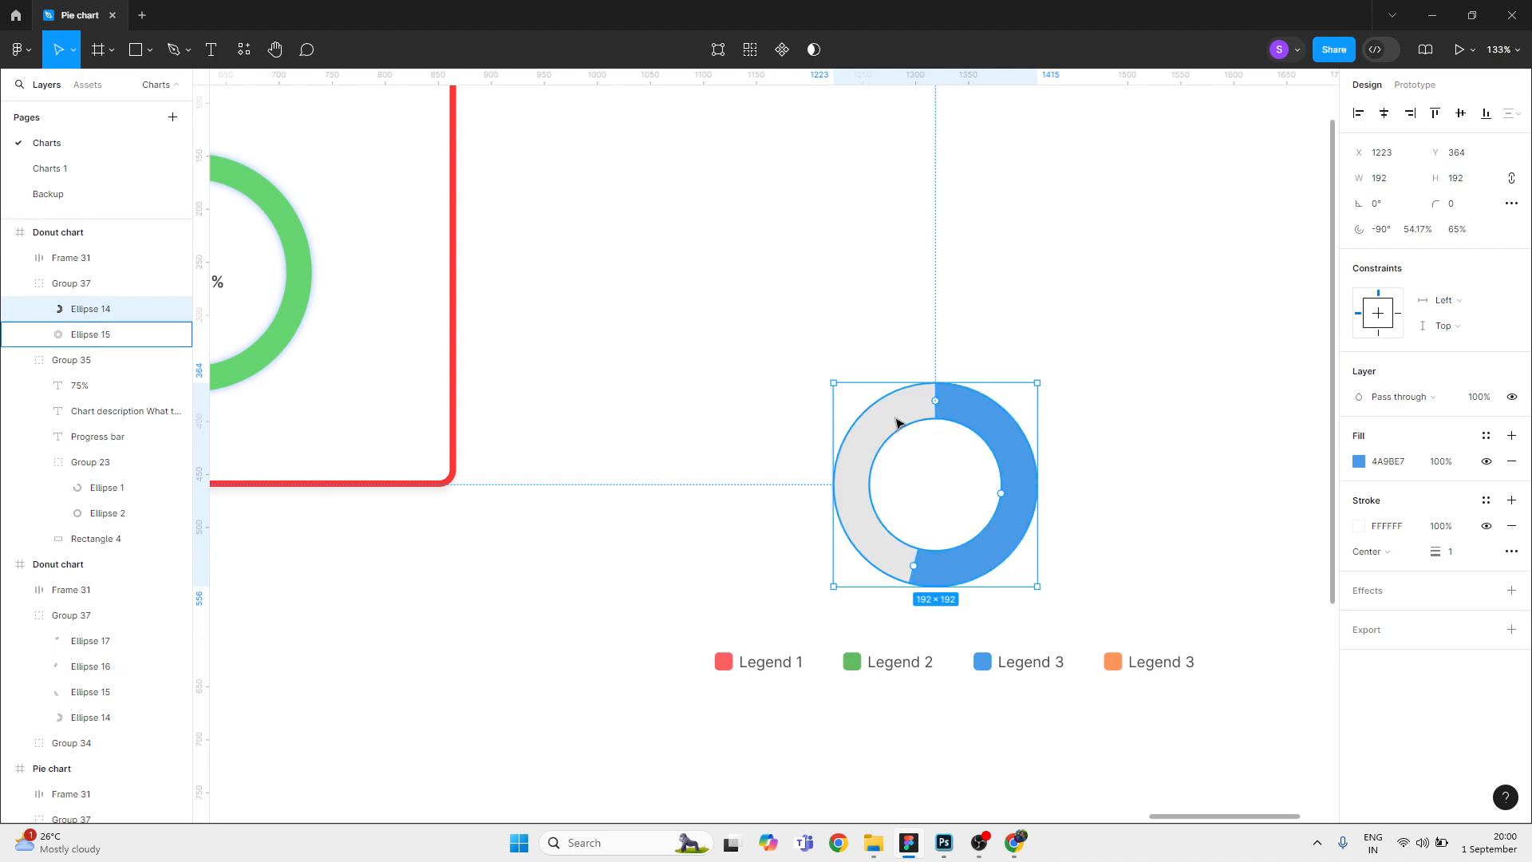
pyautogui.click(1452, 205)
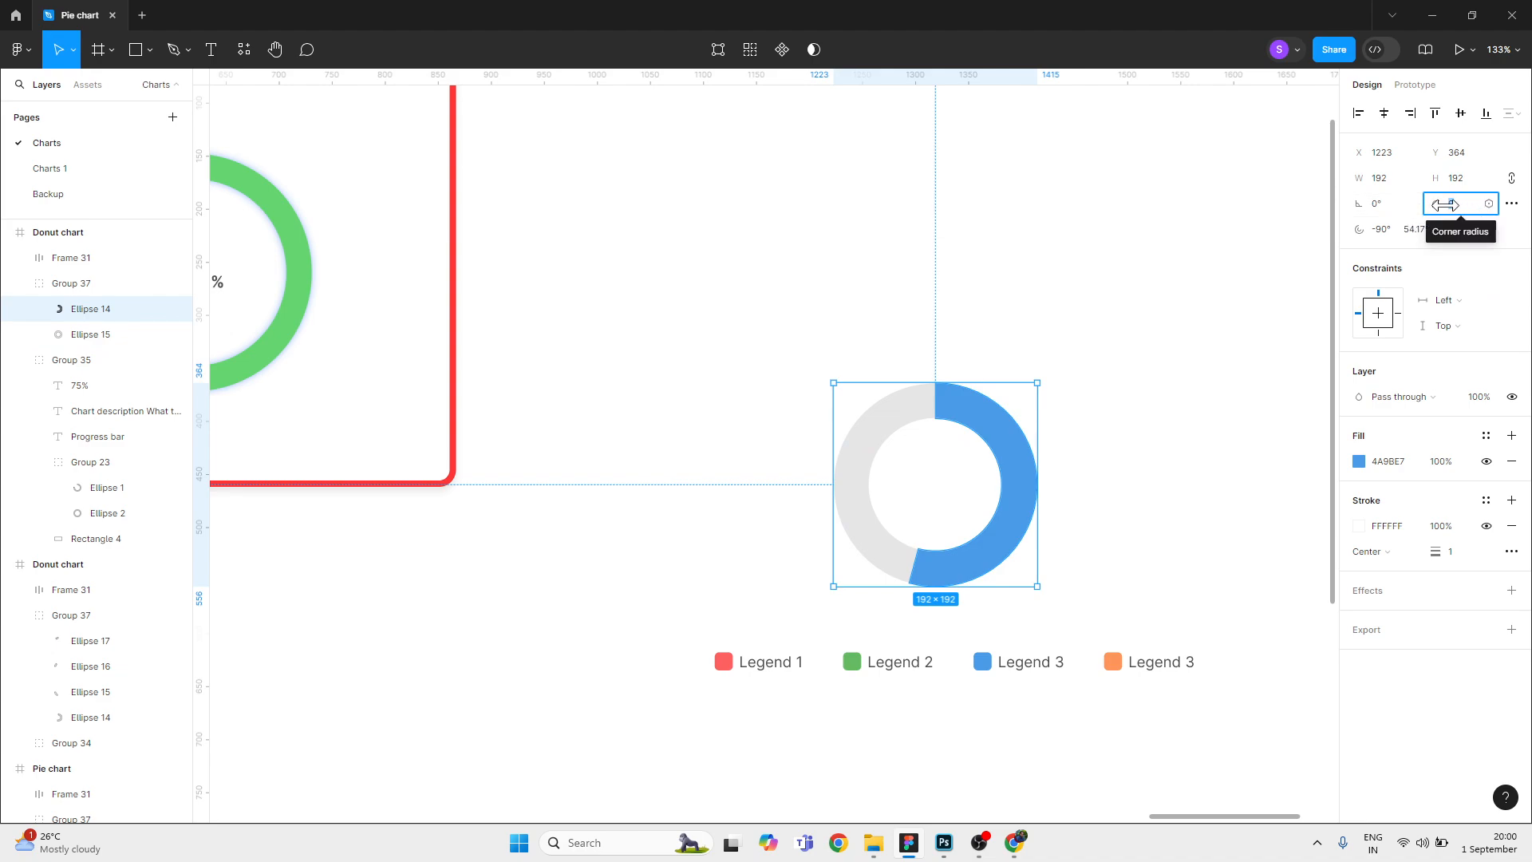
pyautogui.write('100')
pyautogui.press('Return')
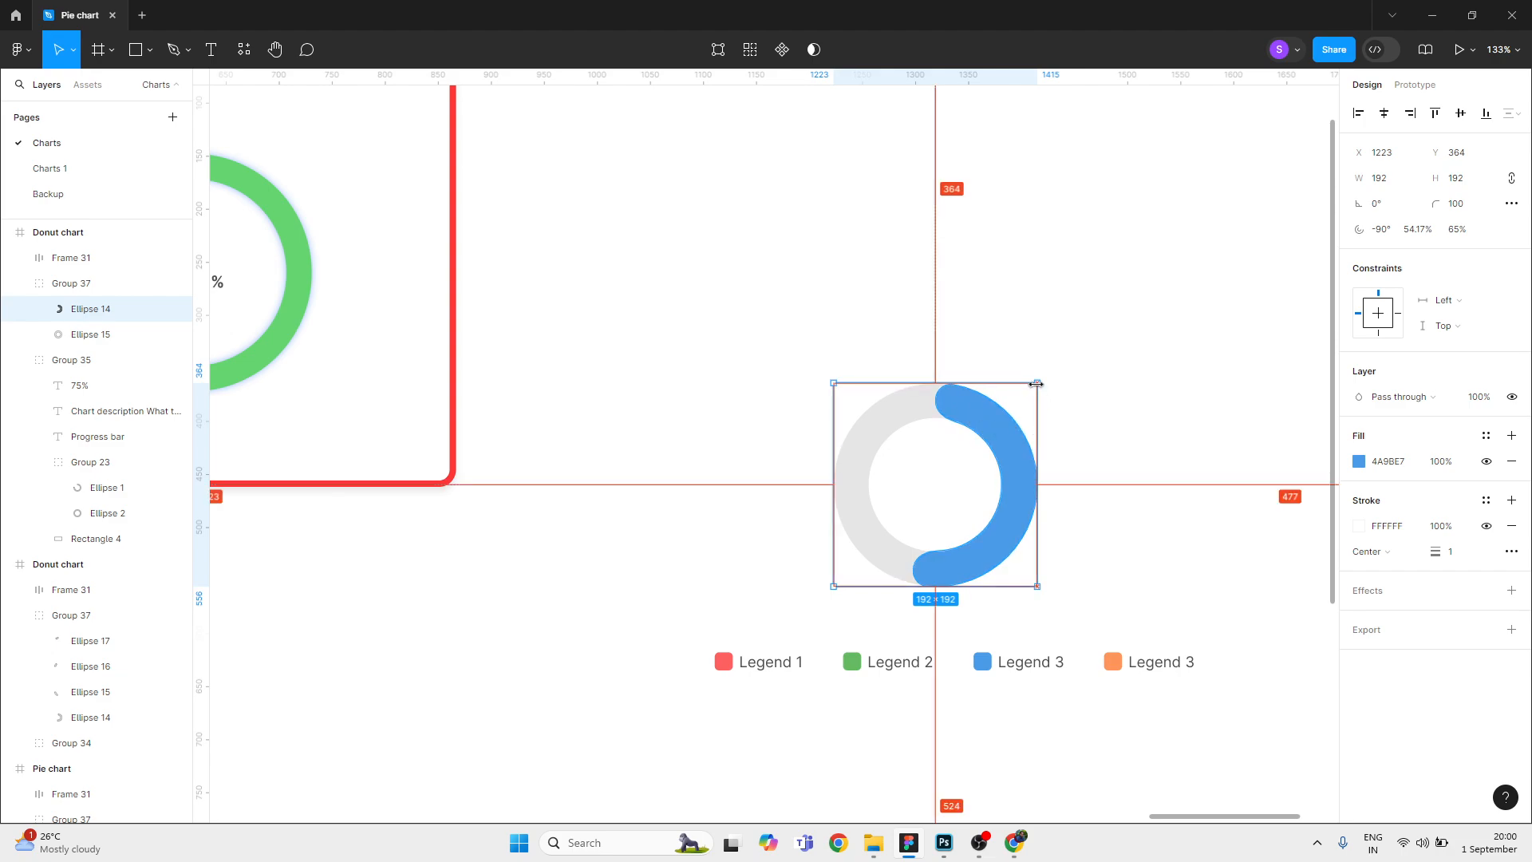
pyautogui.moveTo(1034, 389); pyautogui.dragTo(1143, 305)
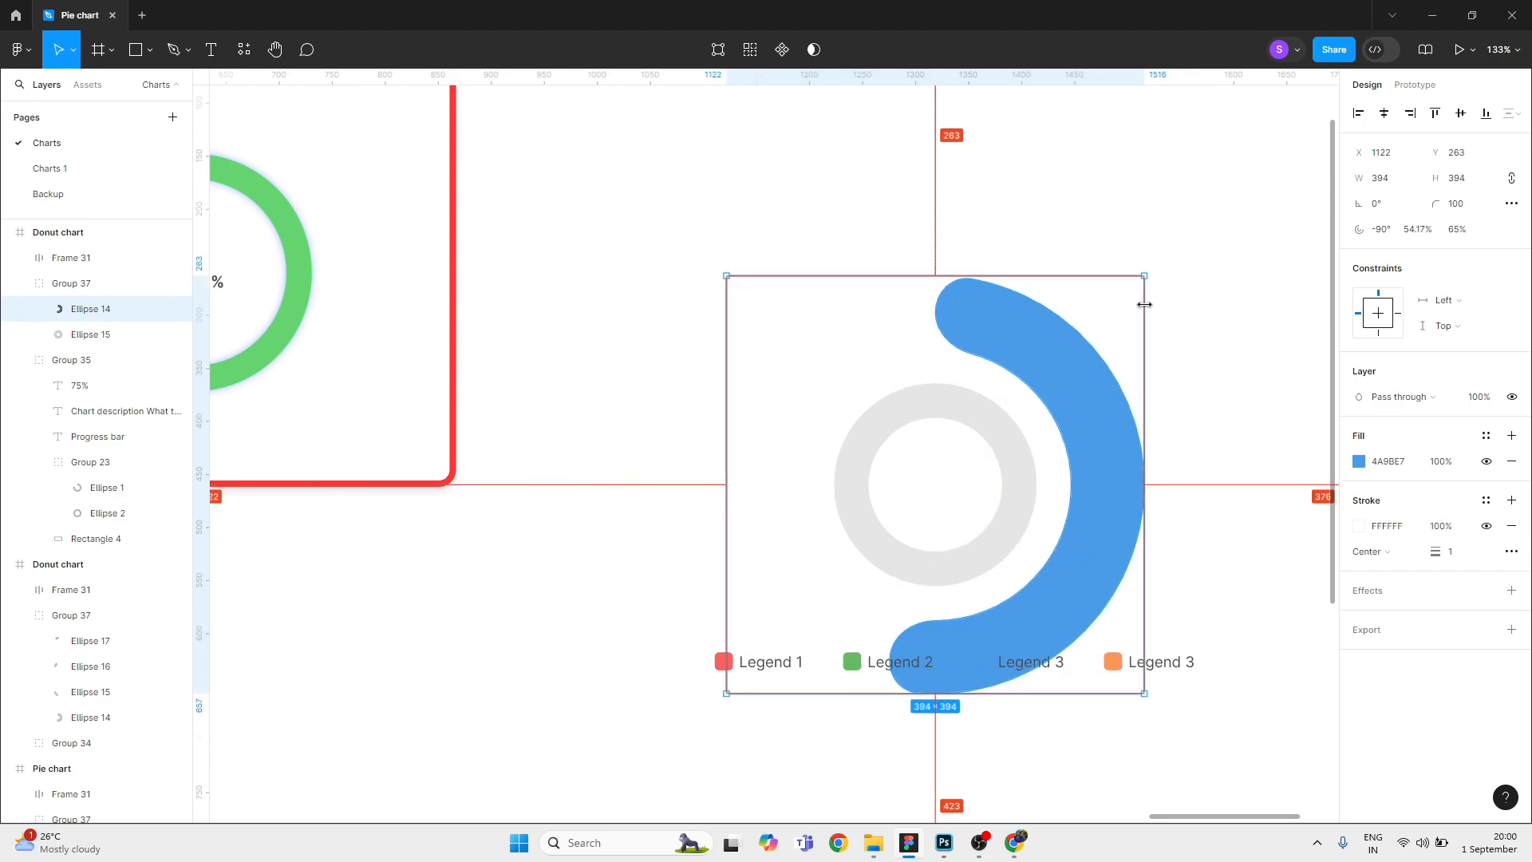
pyautogui.hotkey('ctrl', 'z')
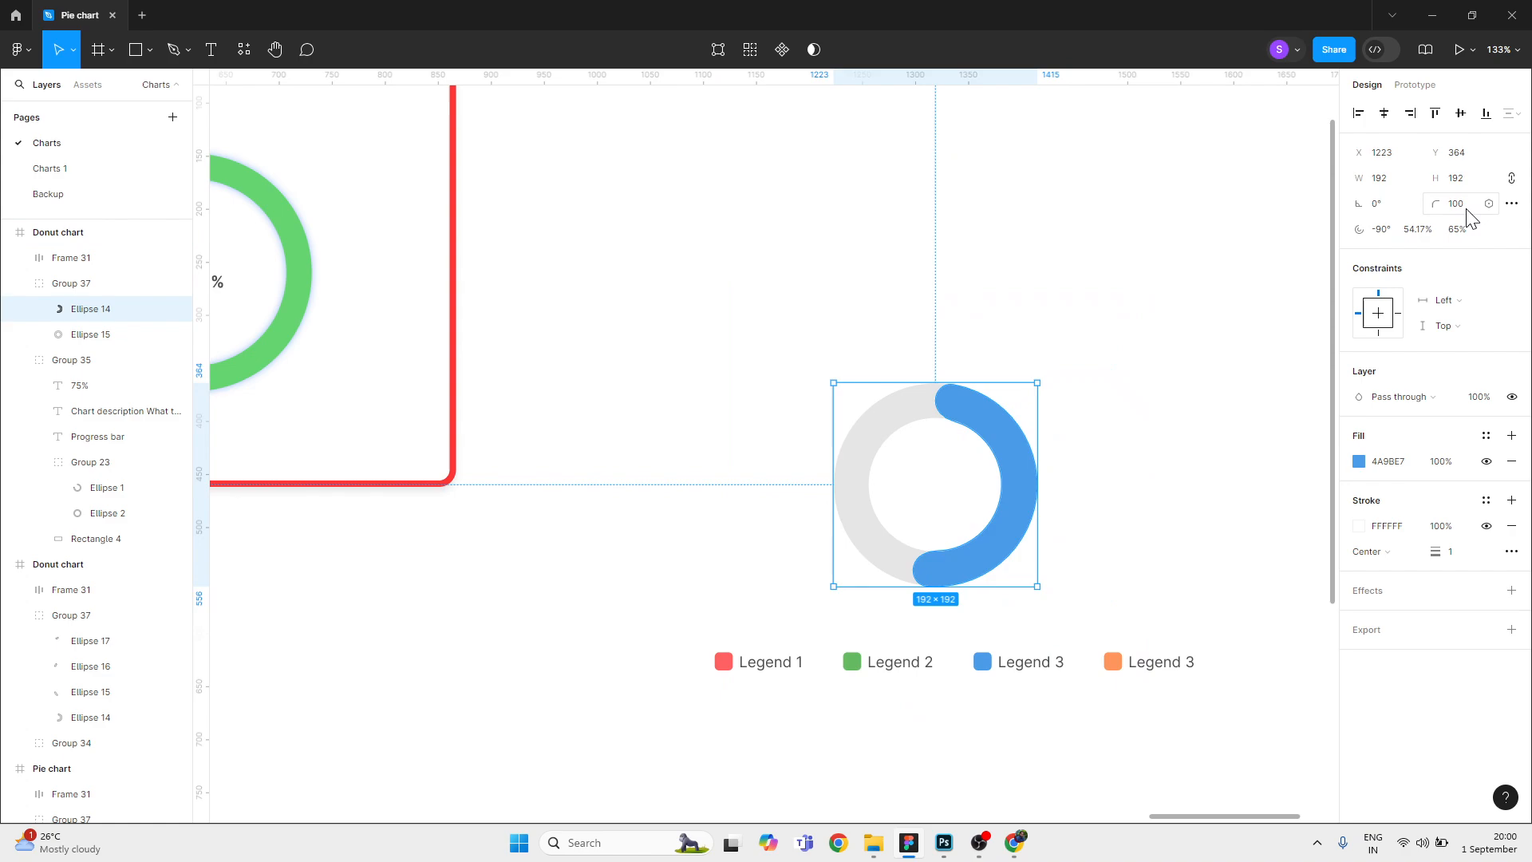
pyautogui.moveTo(1039, 375); pyautogui.dragTo(1108, 311)
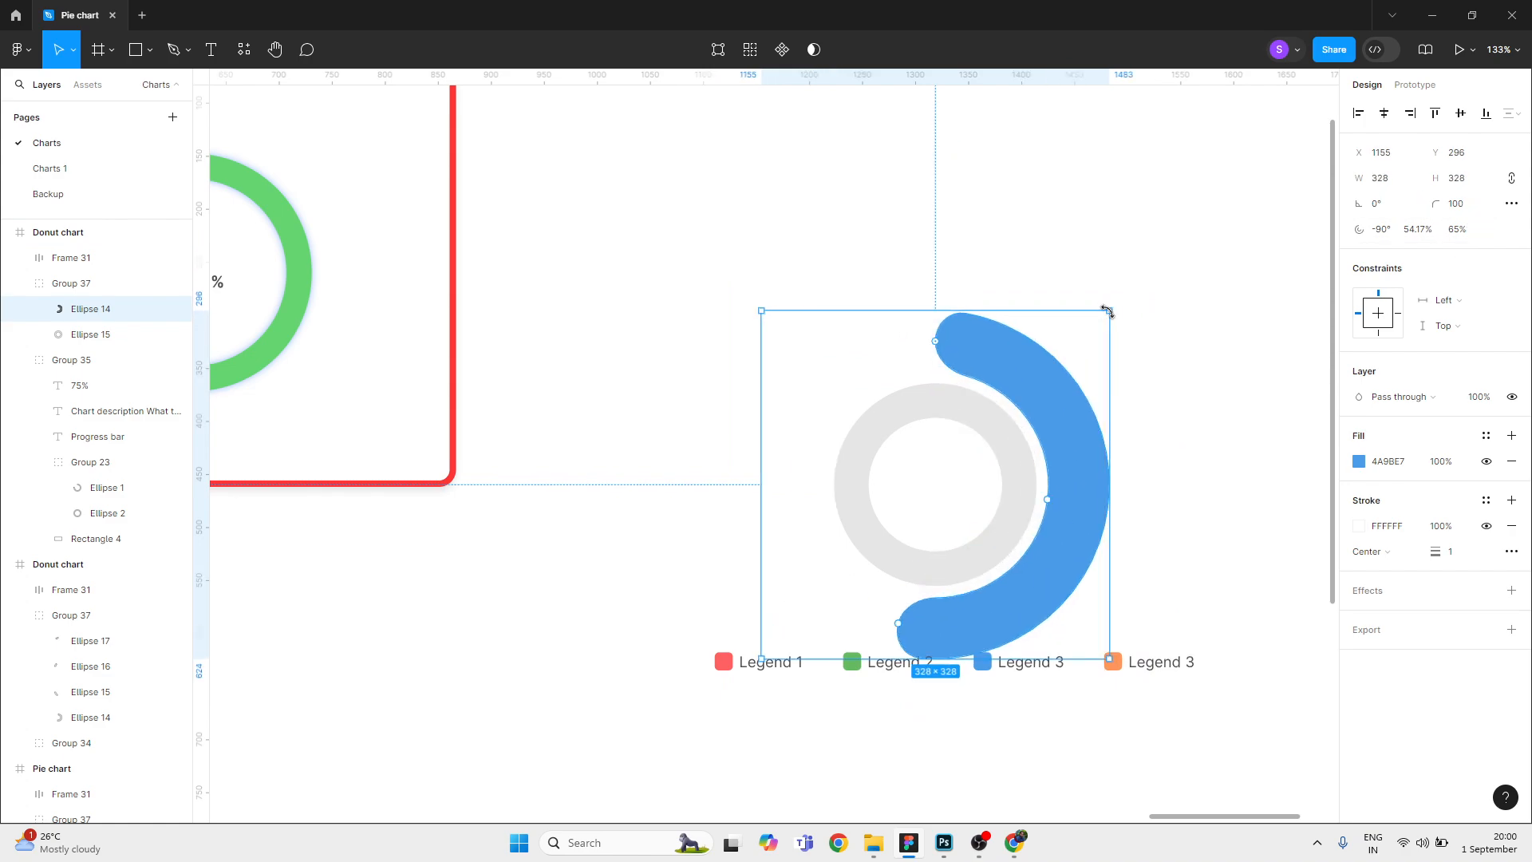
pyautogui.hotkey('ctrl', 'z')
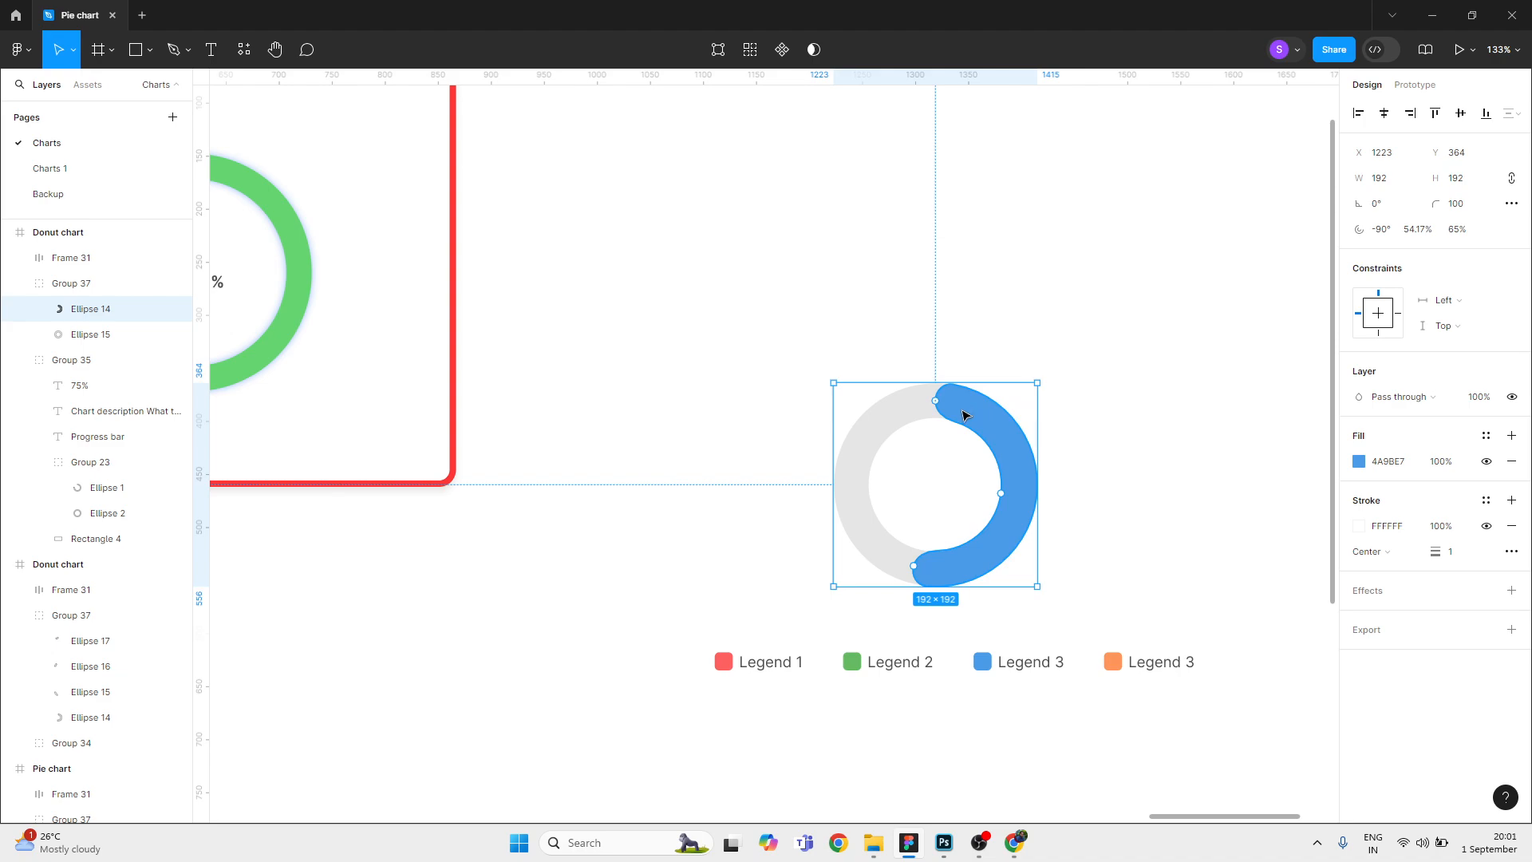
# Step: Set the blue segment's corner radius to 4
pyautogui.click(1453, 206)
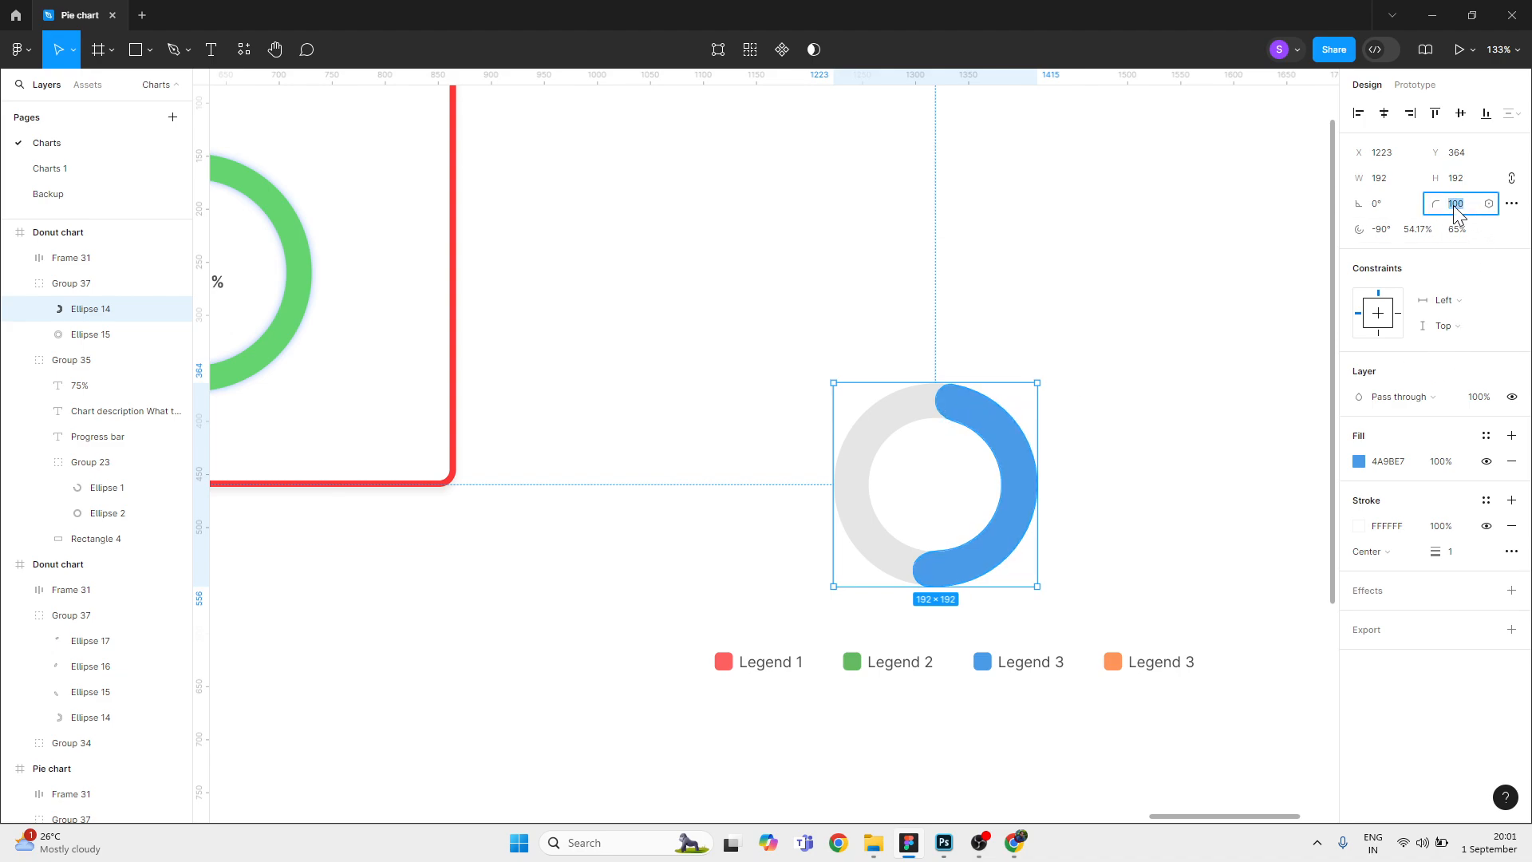
pyautogui.press('Tab')
pyautogui.scroll(5, 971, 380)
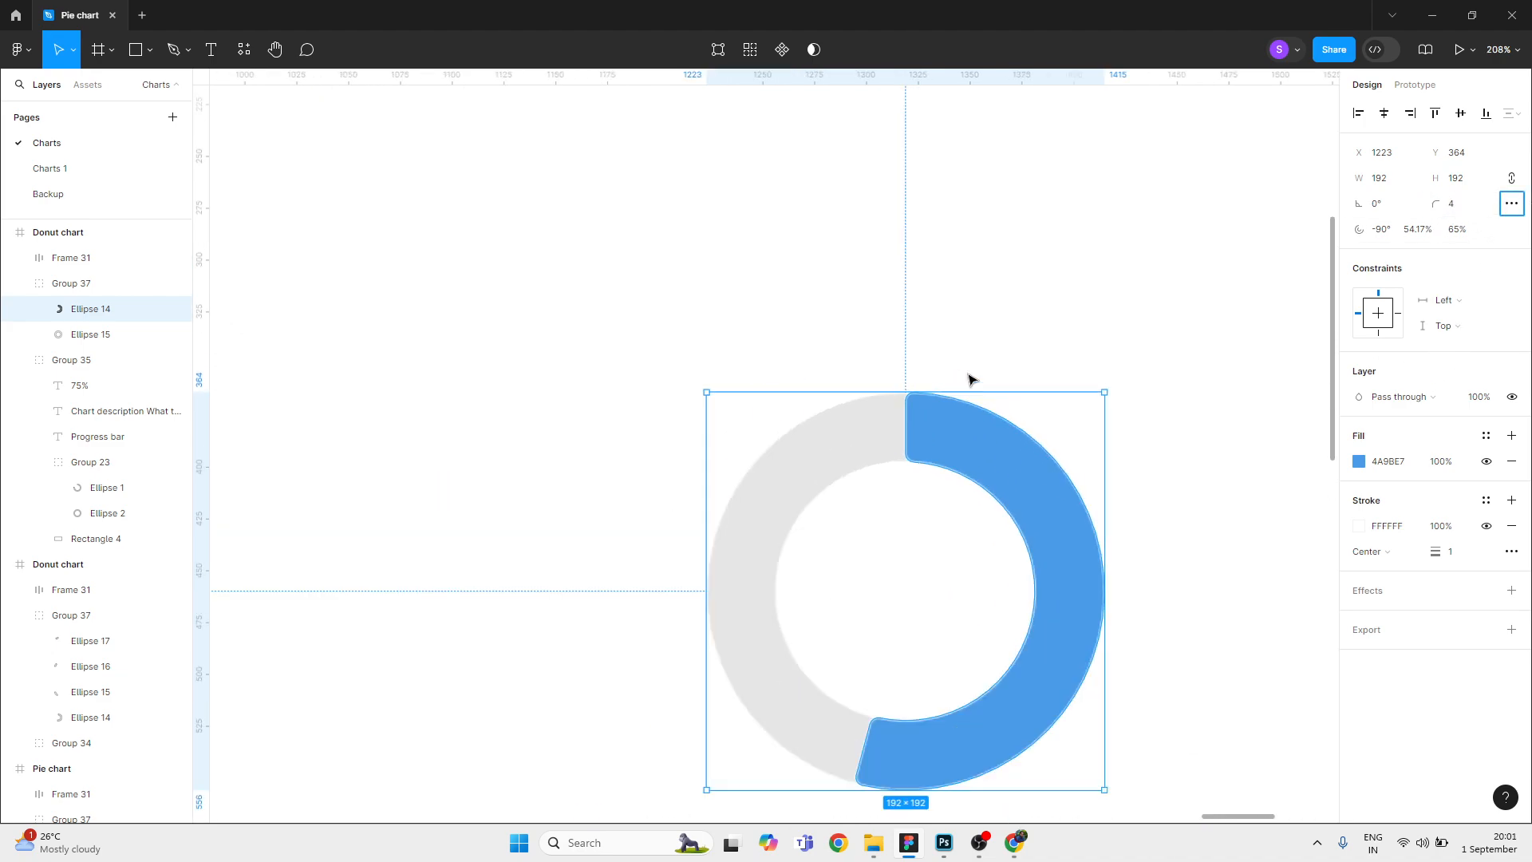
pyautogui.moveTo(1094, 395); pyautogui.dragTo(1225, 203)
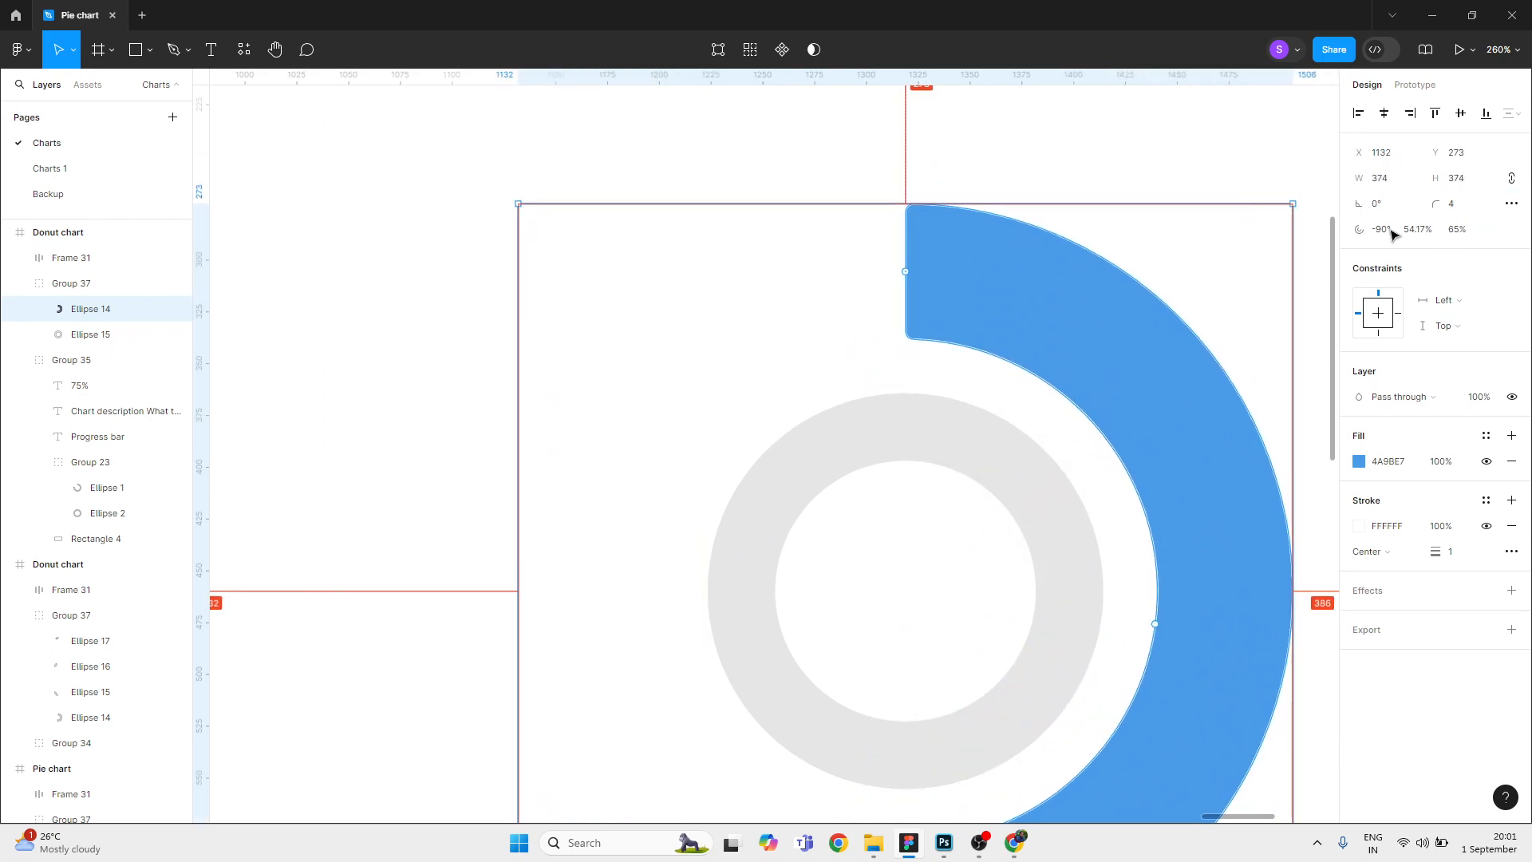
pyautogui.click(1463, 209)
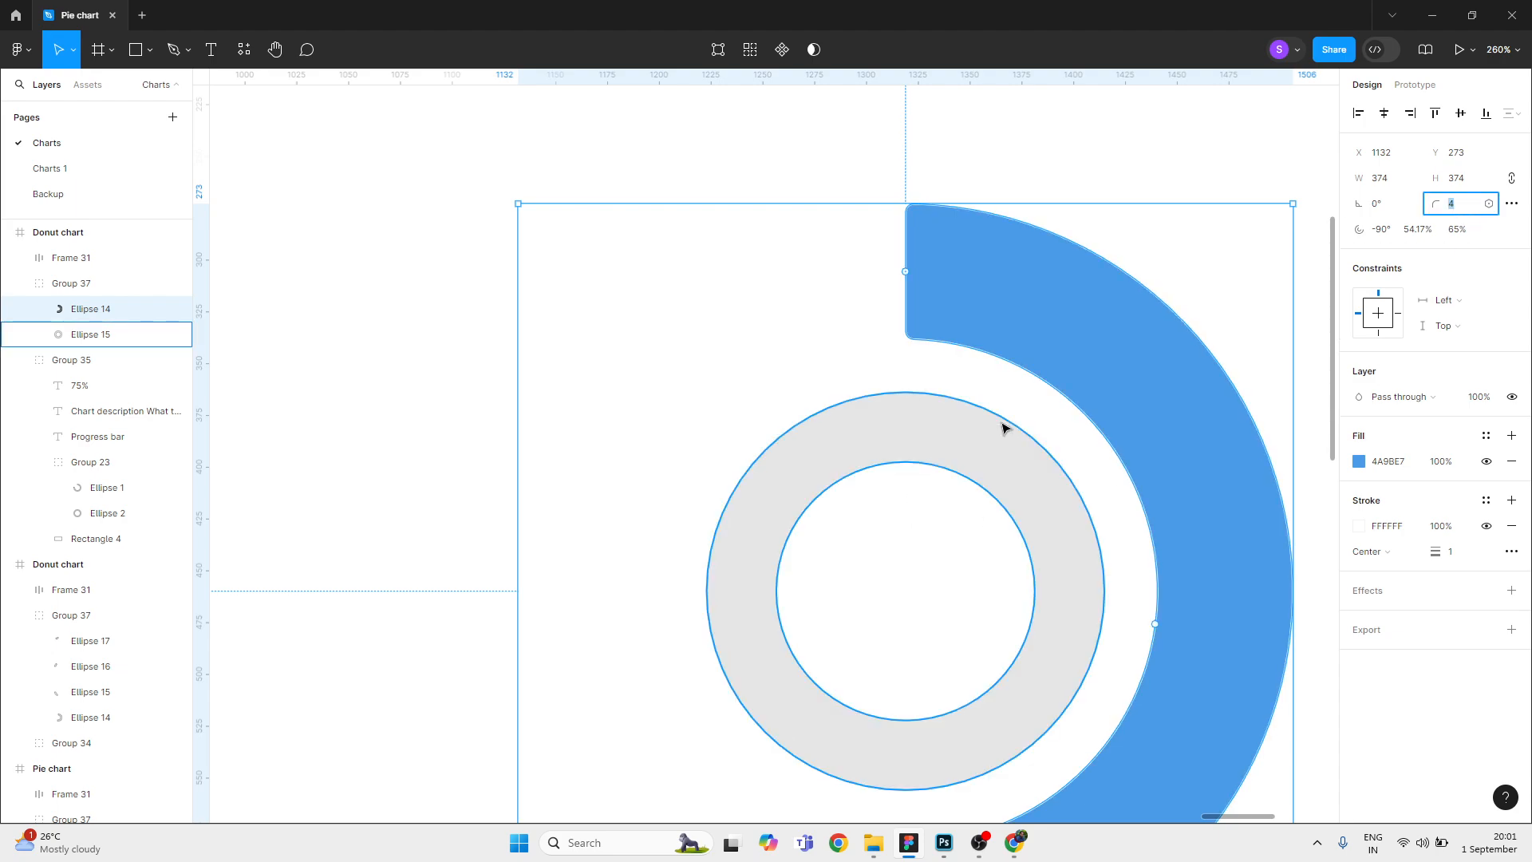
pyautogui.hotkey('ctrl', 'z')
pyautogui.click(1005, 301)
pyautogui.moveTo(1013, 317); pyautogui.dragTo(950, 318)
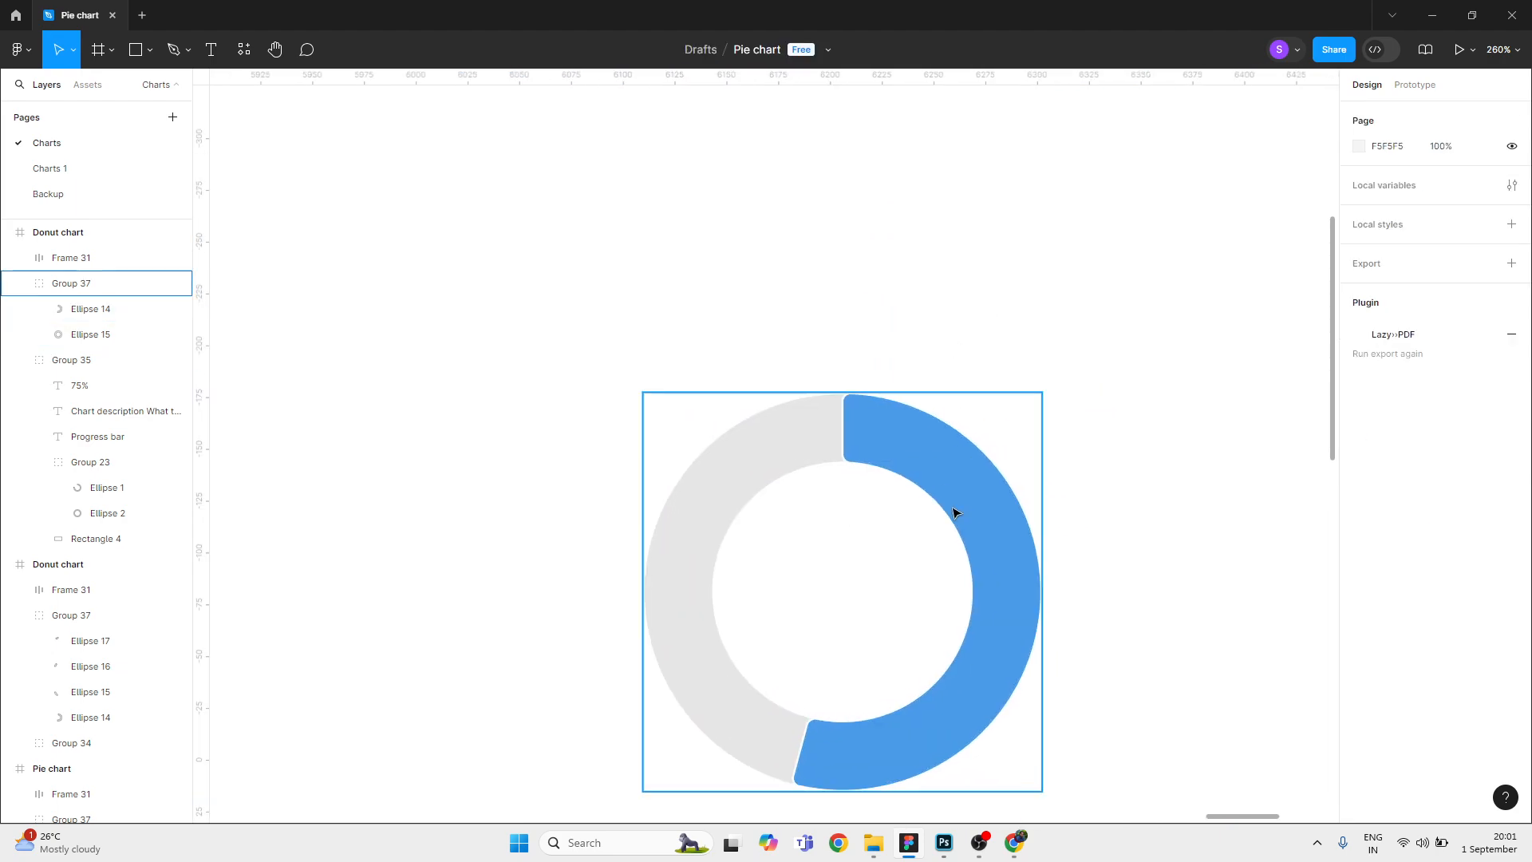
# Step: Set the nested blue segment's corner radius to 100 for fully rounded ends
pyautogui.keyDown('ctrl'); pyautogui.click(964, 474); pyautogui.keyUp('ctrl')
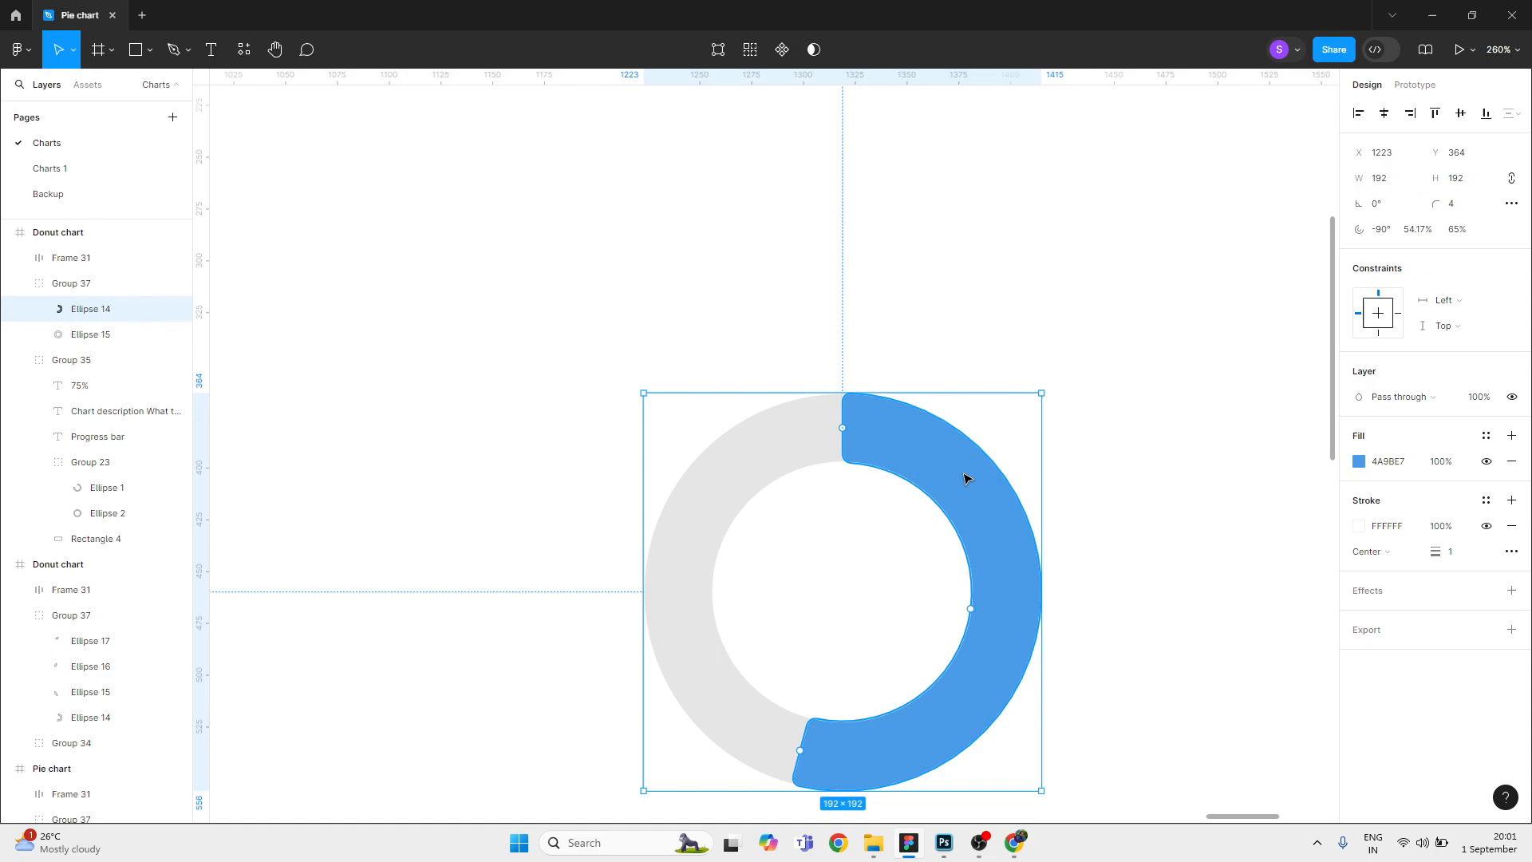
pyautogui.click(1457, 206)
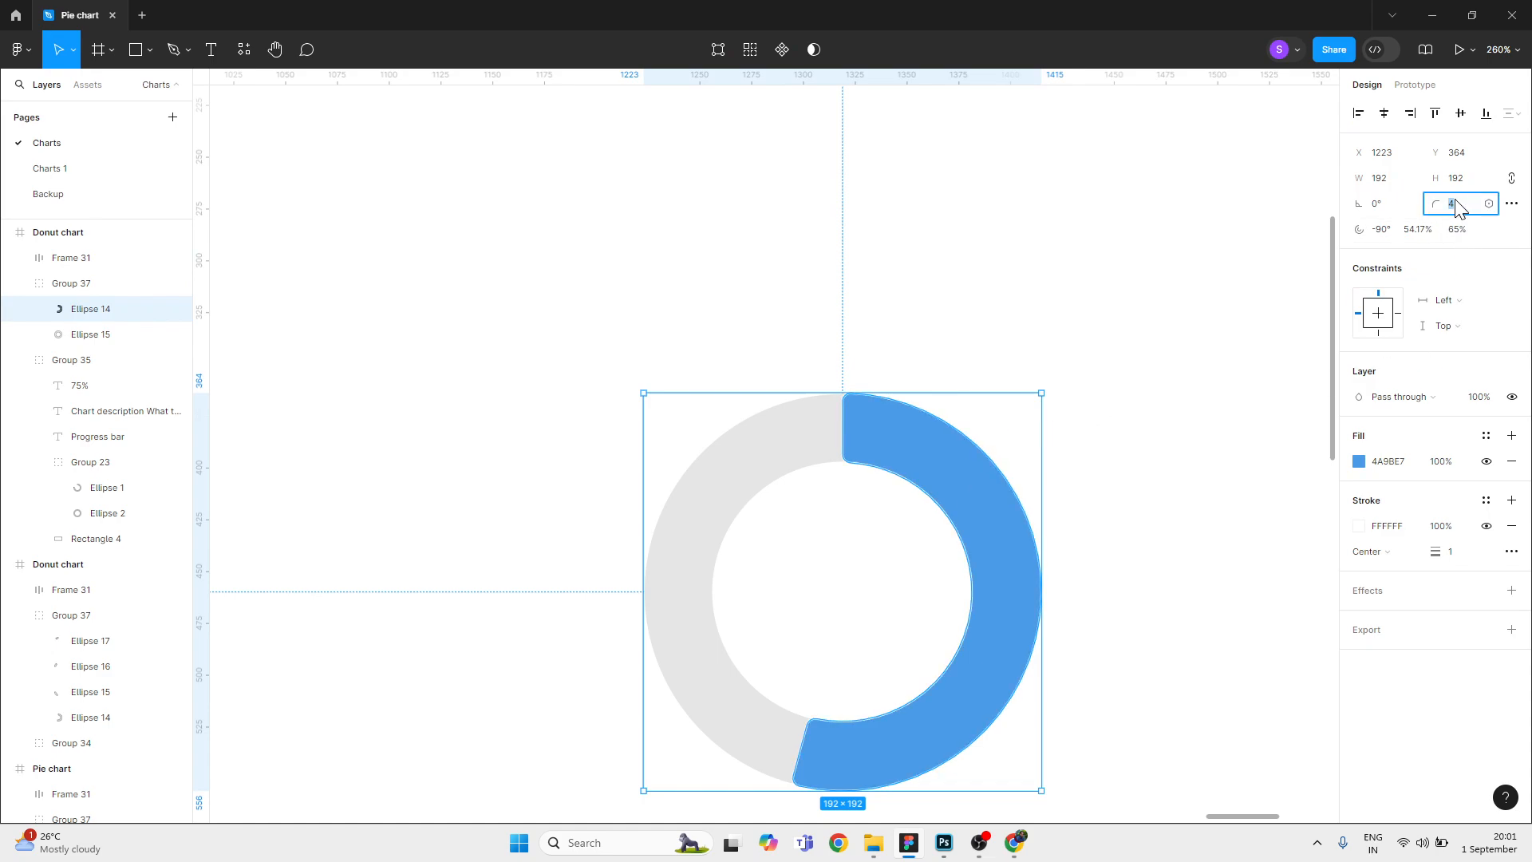
pyautogui.write('100')
pyautogui.press('Return')
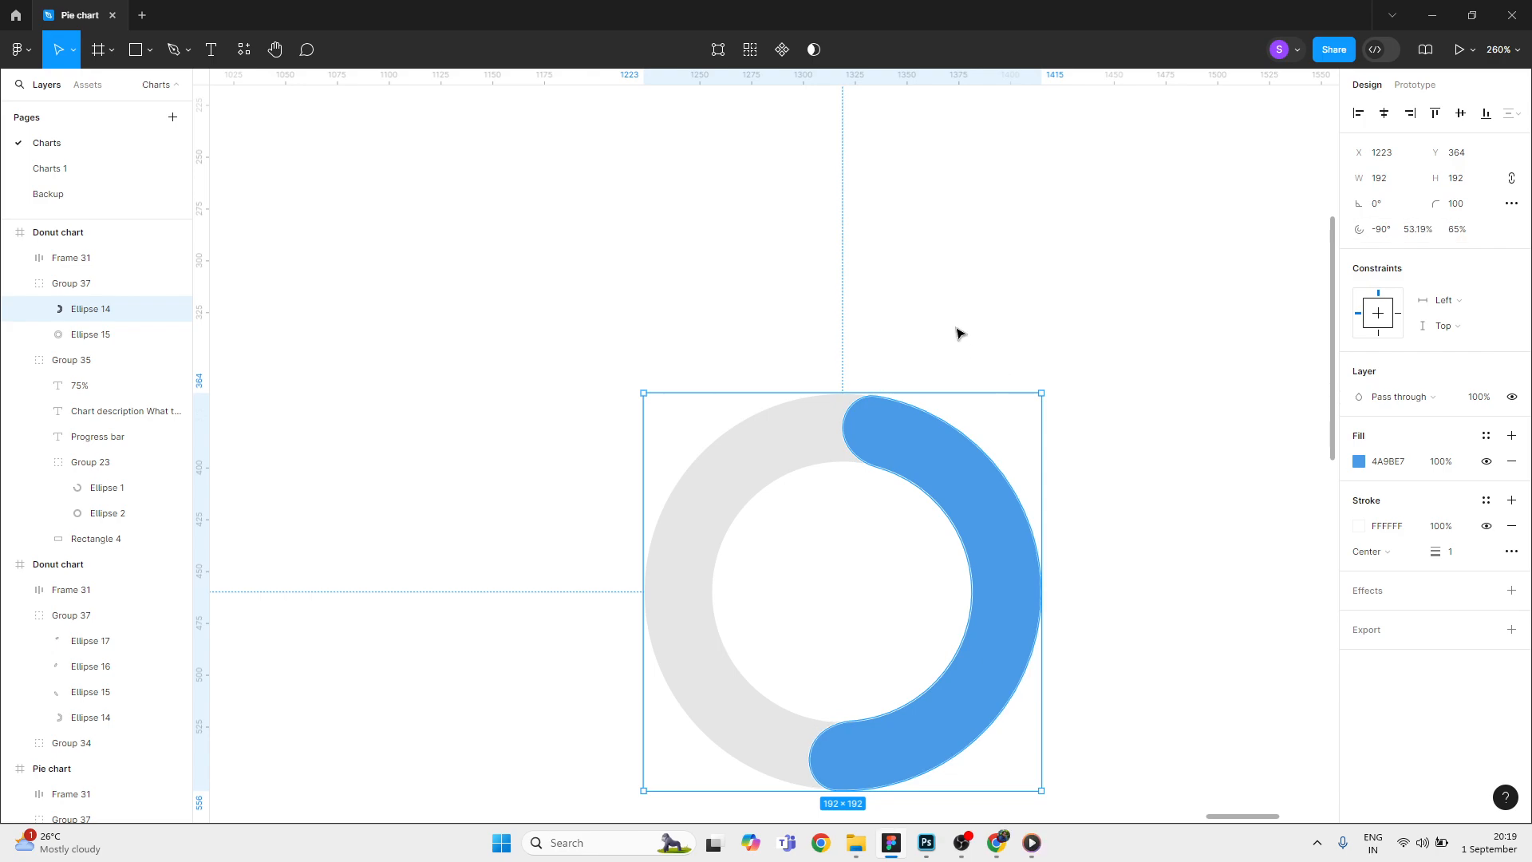
# Step: Recolour the blue segment with the green 65D470 sampled from the reference progress ring
pyautogui.scroll(-5, 955, 335)
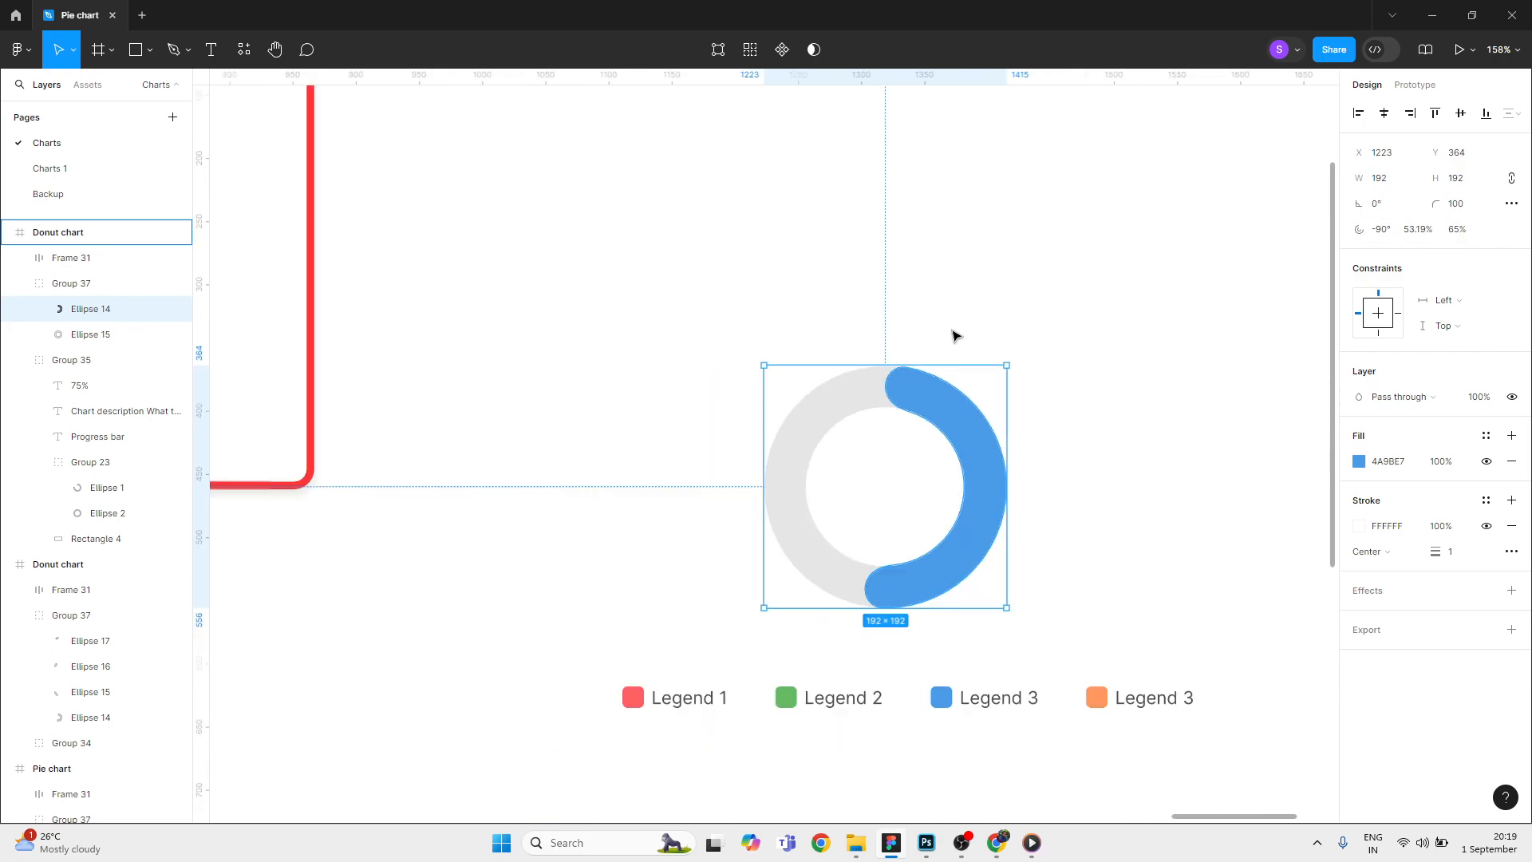
pyautogui.scroll(-2, 955, 335)
pyautogui.moveTo(915, 417); pyautogui.dragTo(1145, 485)
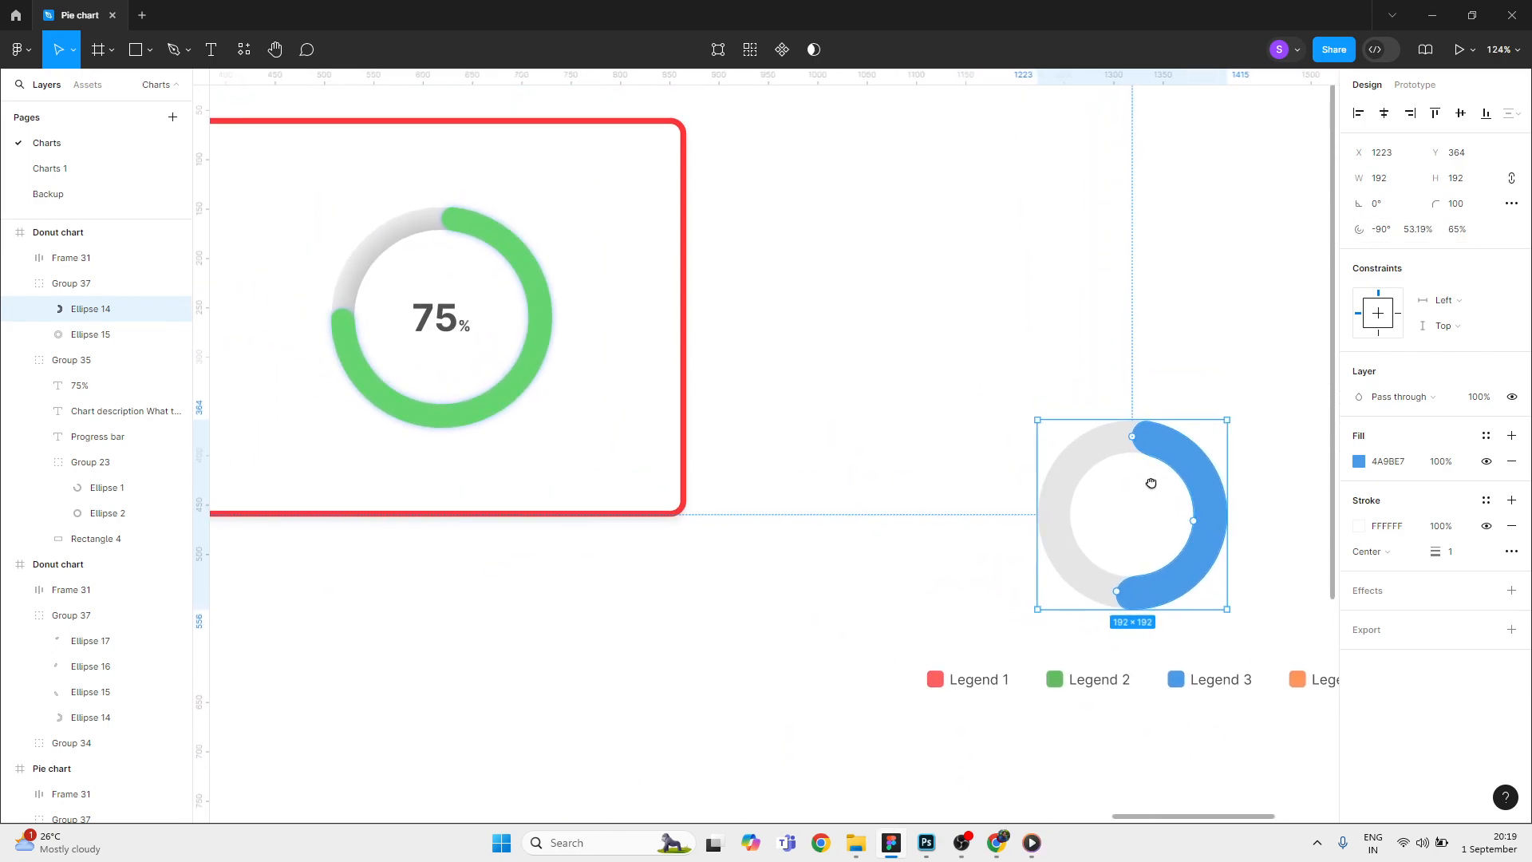
pyautogui.click(540, 280)
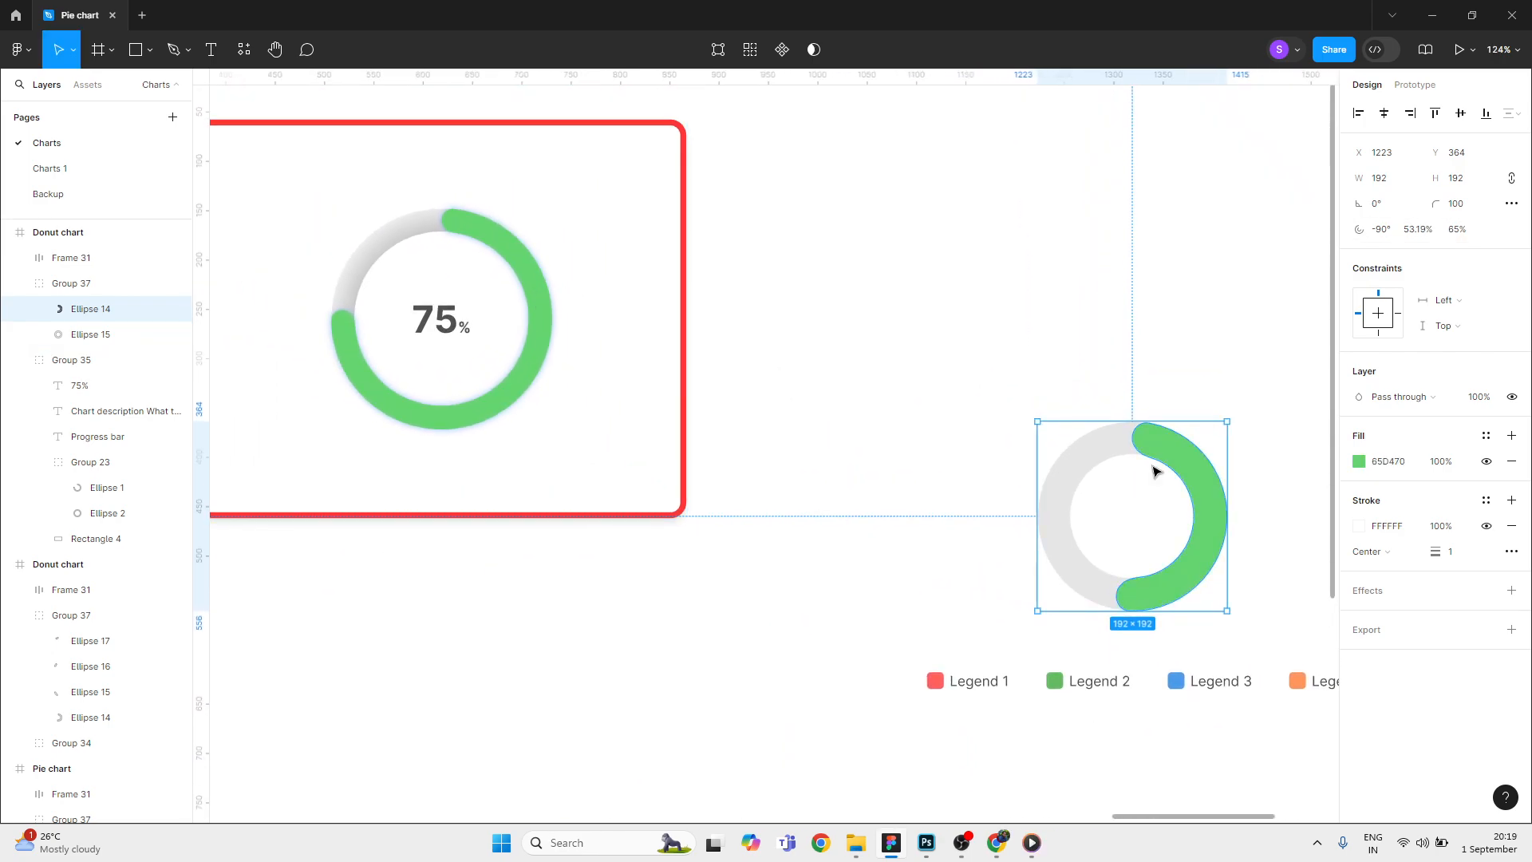
pyautogui.moveTo(917, 291); pyautogui.dragTo(869, 325)
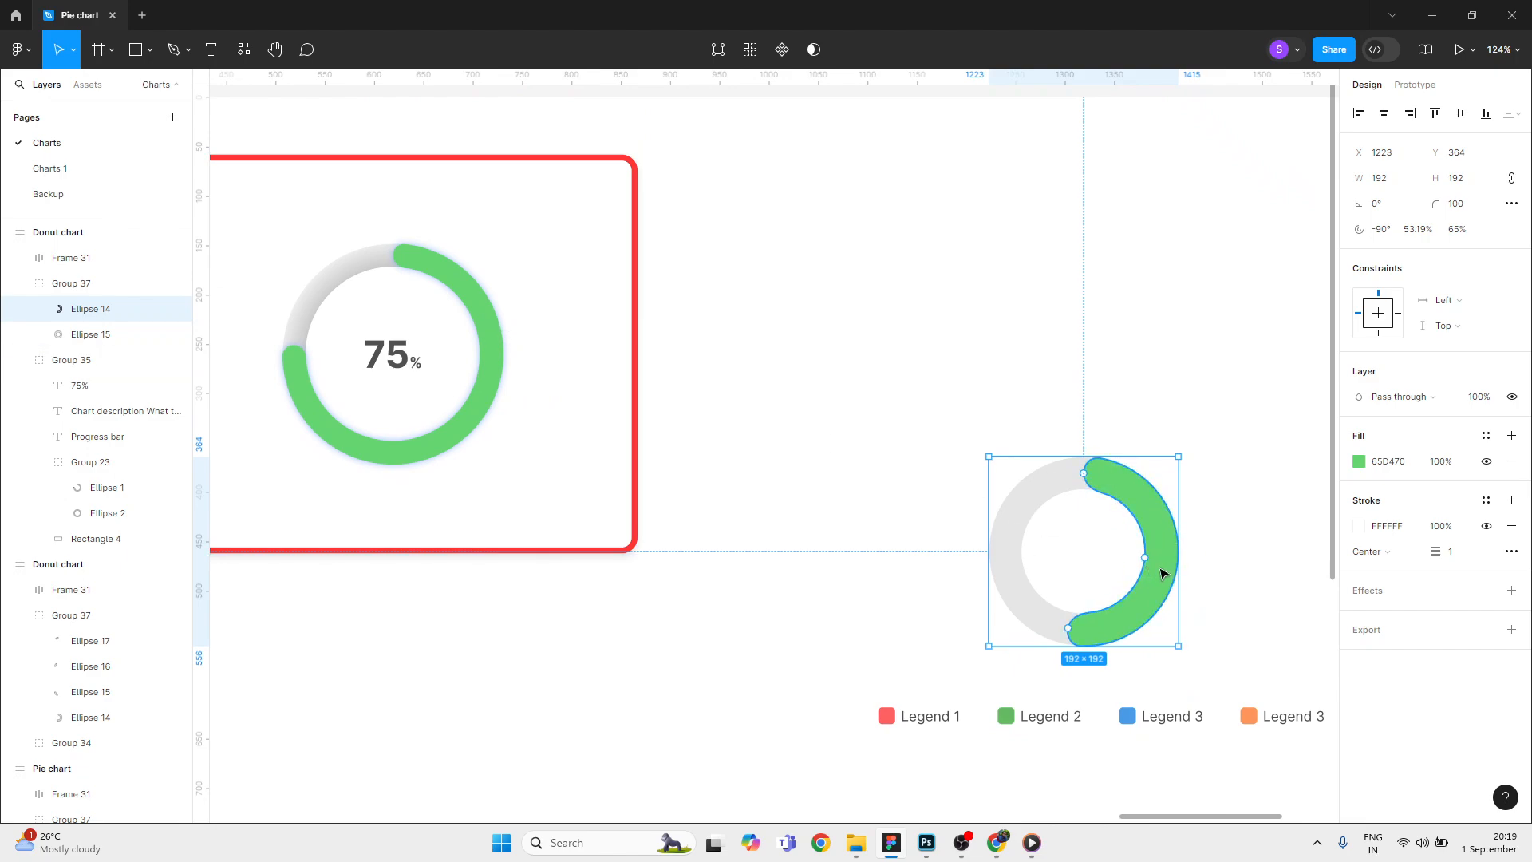
# Step: Thin the green segment by setting its inner ratio to 75%
pyautogui.scroll(3, 1125, 548)
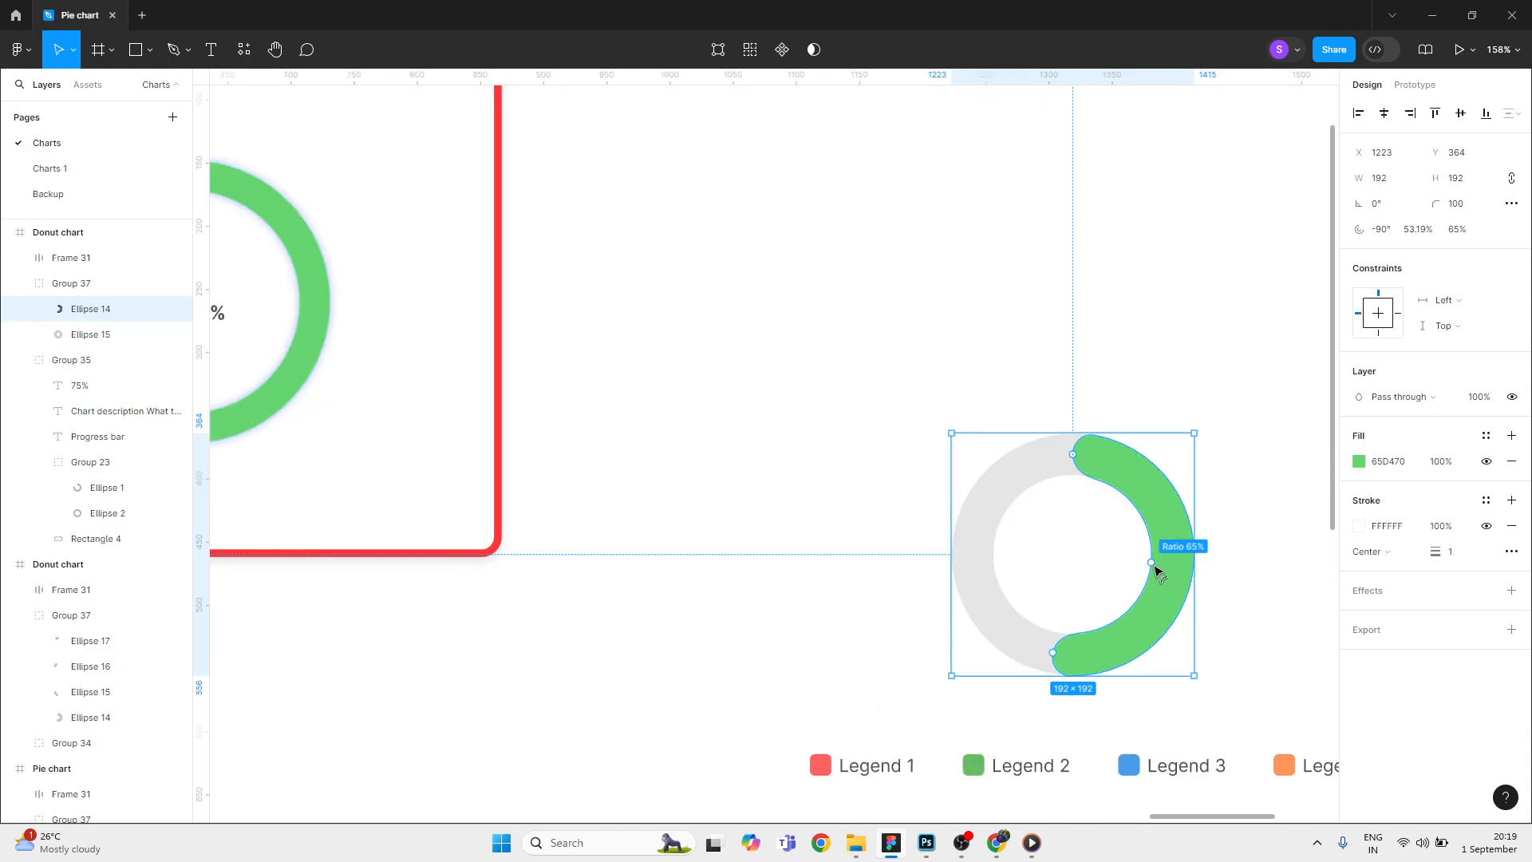
pyautogui.moveTo(1153, 565); pyautogui.dragTo(1167, 577)
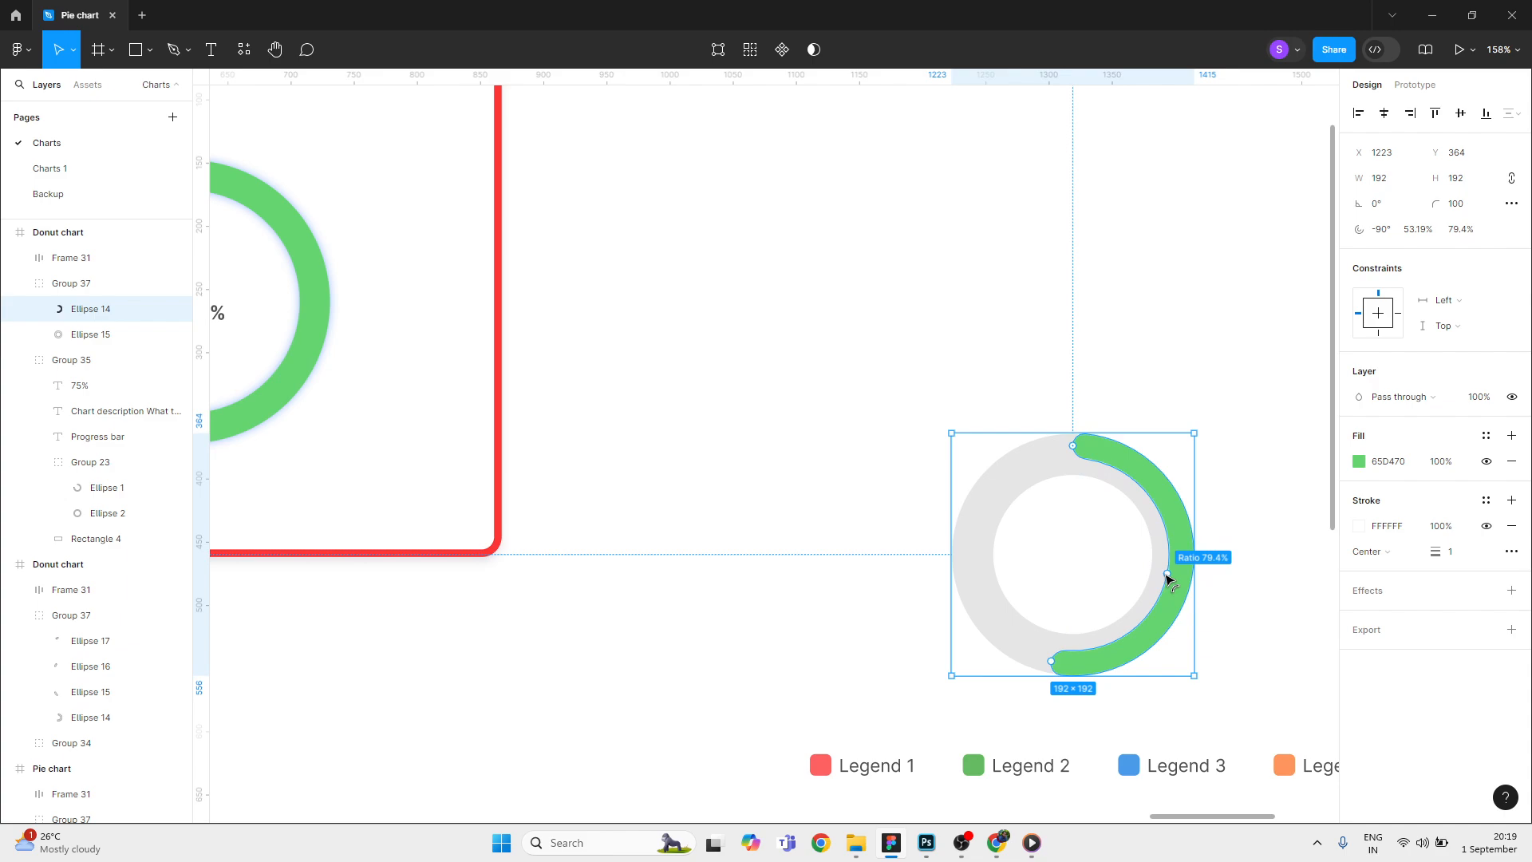
pyautogui.moveTo(1165, 574); pyautogui.dragTo(1166, 574)
pyautogui.click(1481, 229)
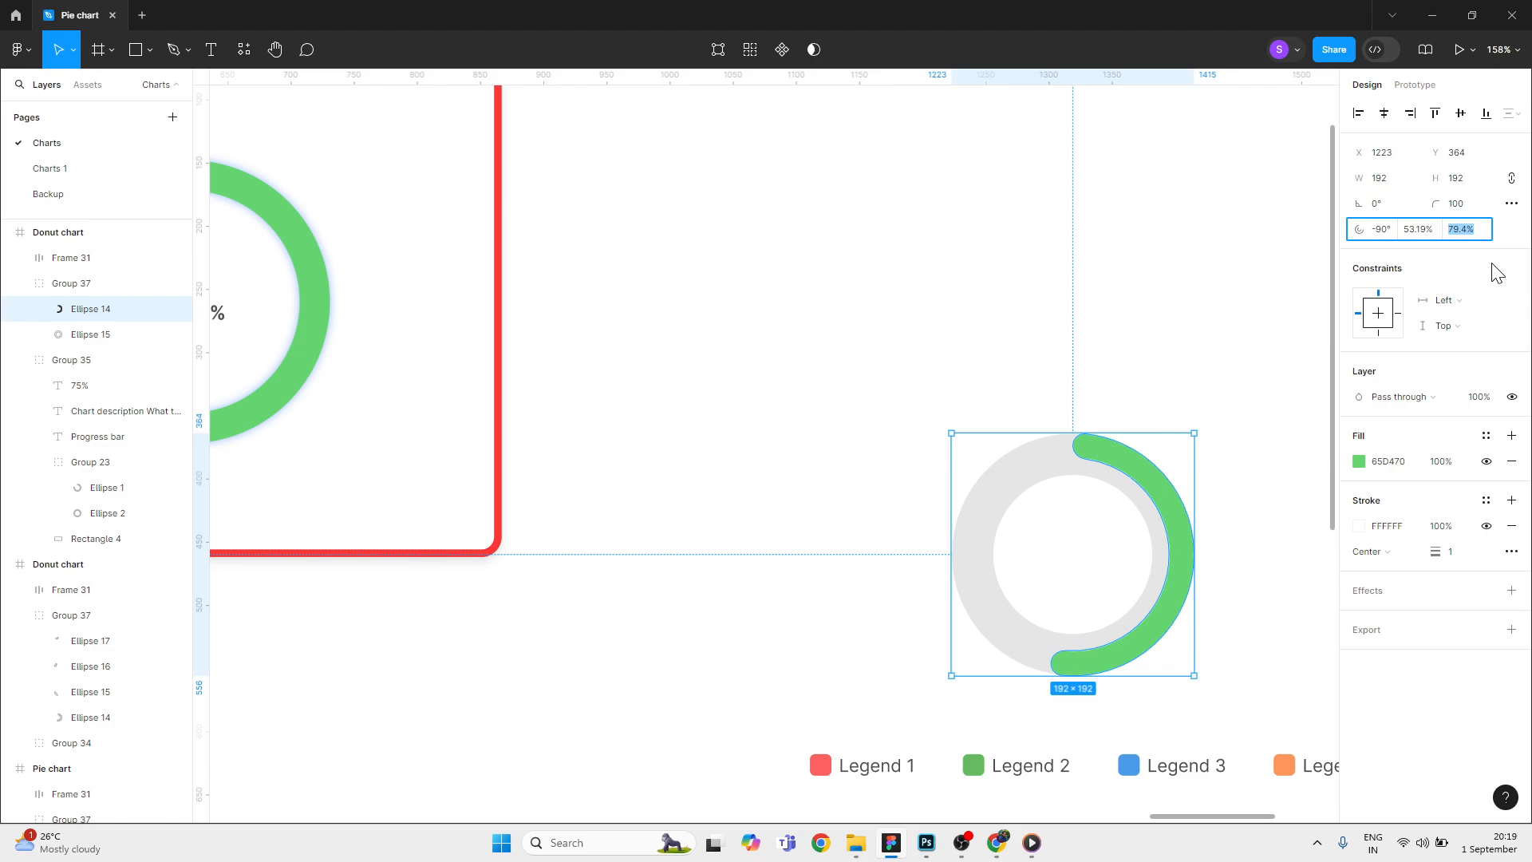
pyautogui.write('75')
pyautogui.press('Tab')
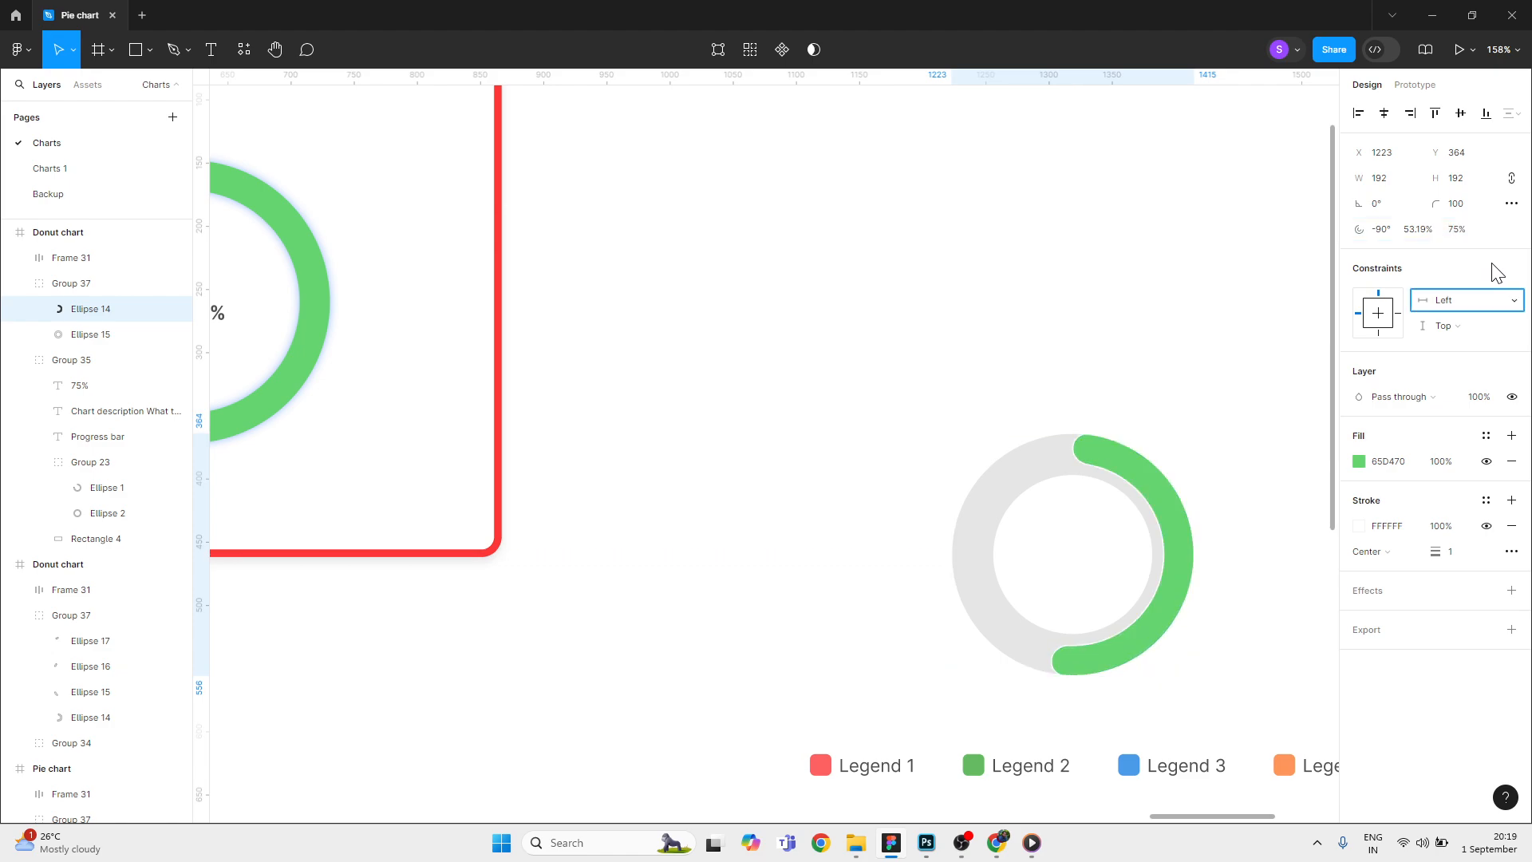
# Step: Set the light grey ring's inner ratio to 75% to match the green segment's thickness
pyautogui.click(1465, 229)
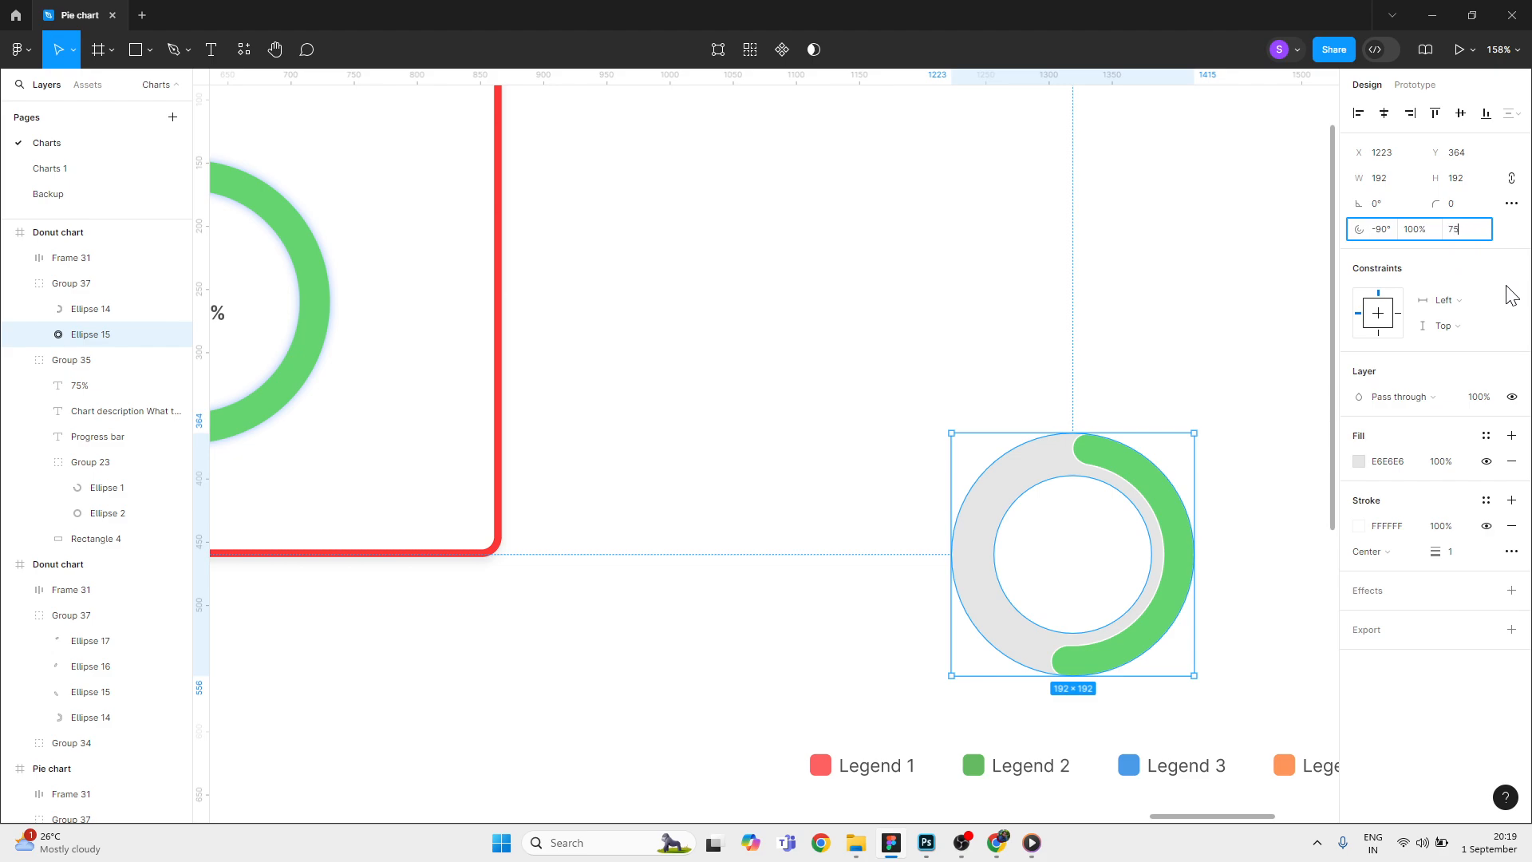
pyautogui.press('Return')
pyautogui.click(1089, 412)
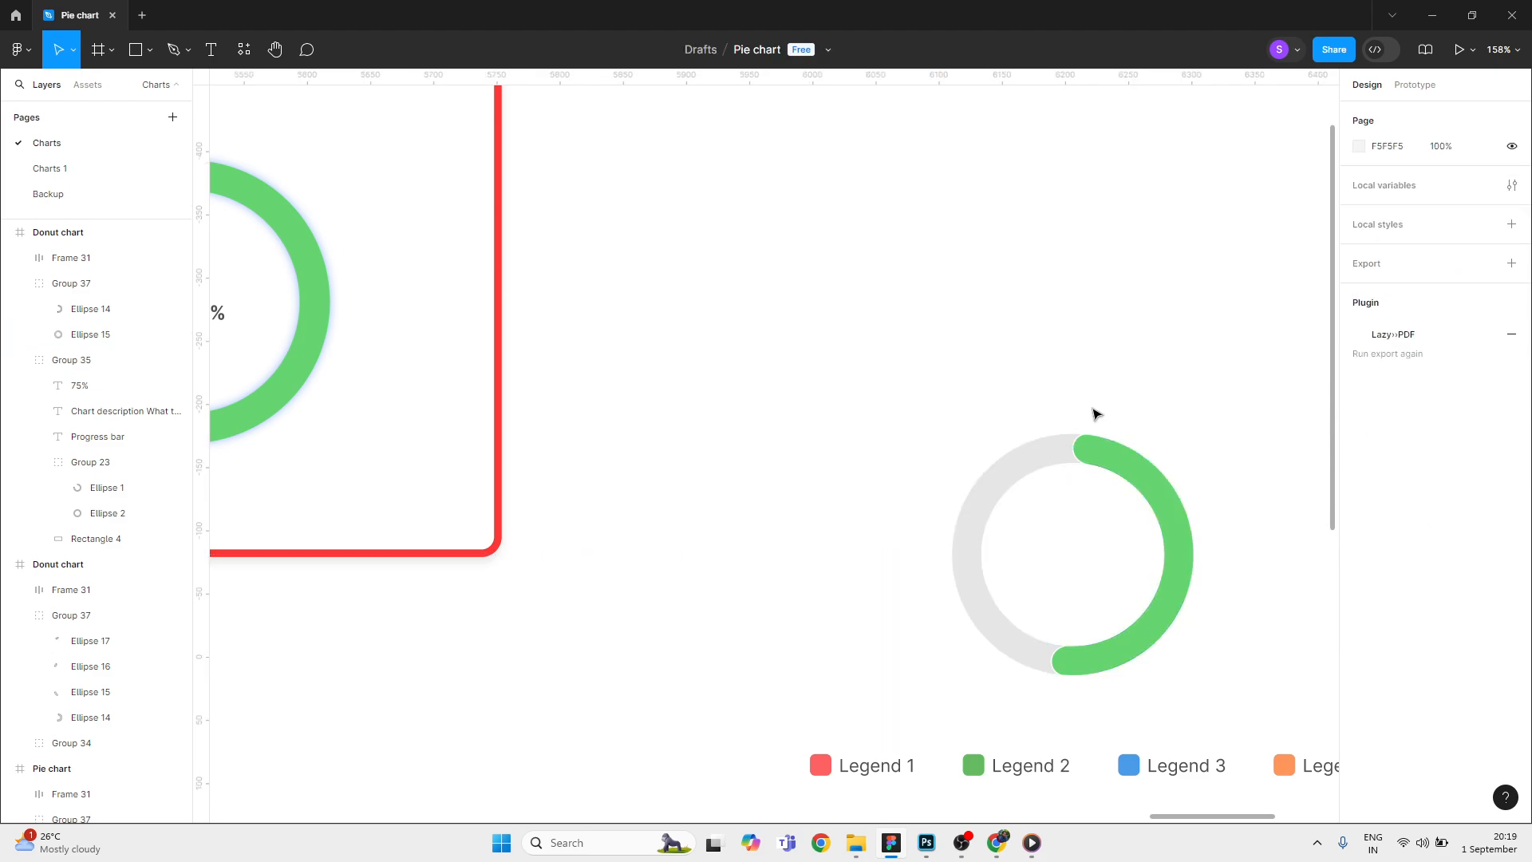
# Step: Hide the white stroke on the green segment
pyautogui.click(1093, 447)
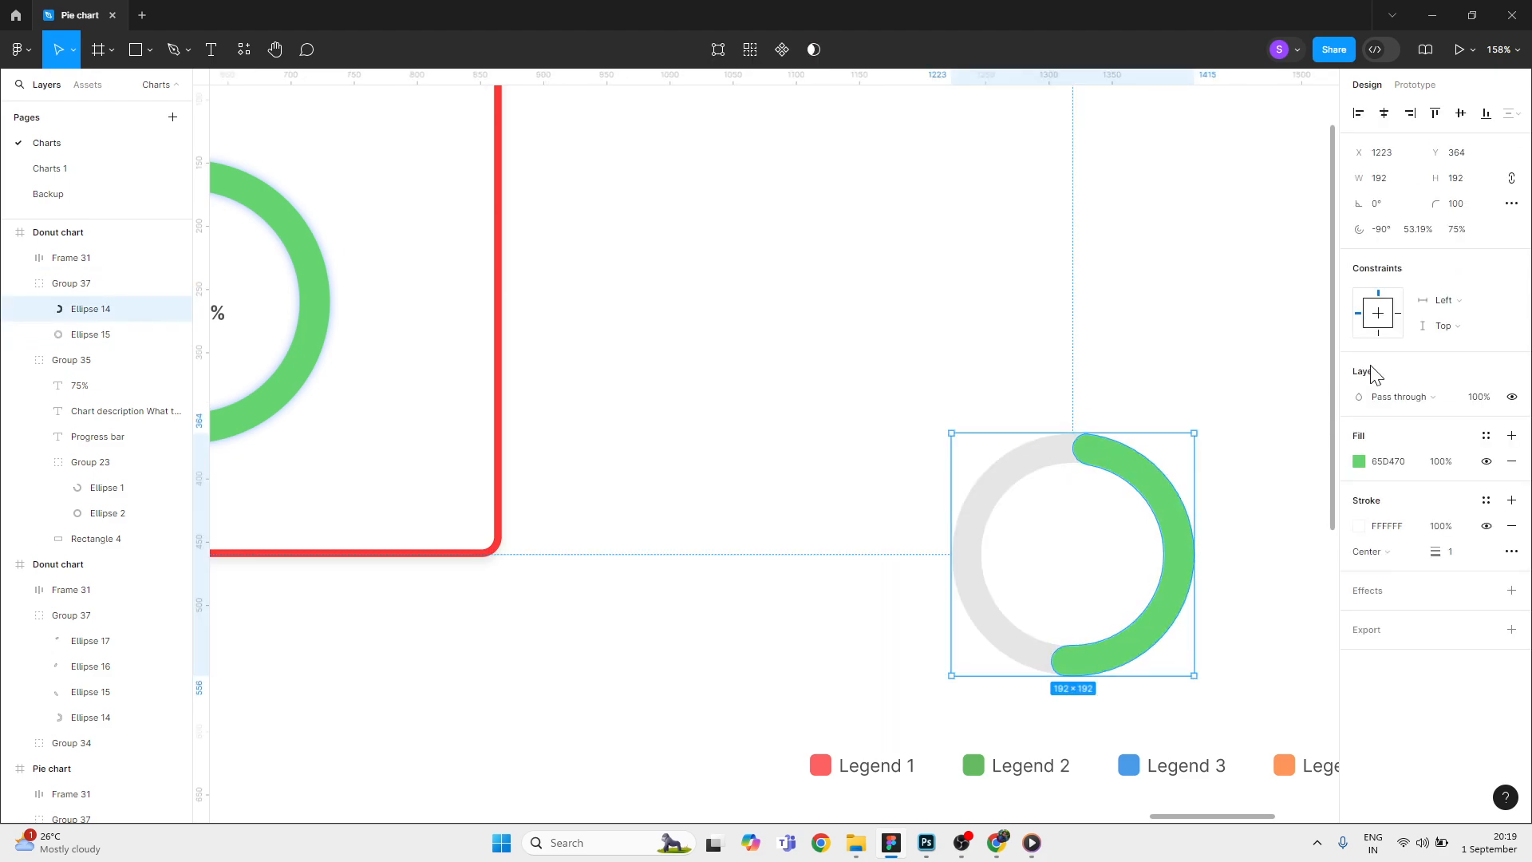
pyautogui.click(1486, 526)
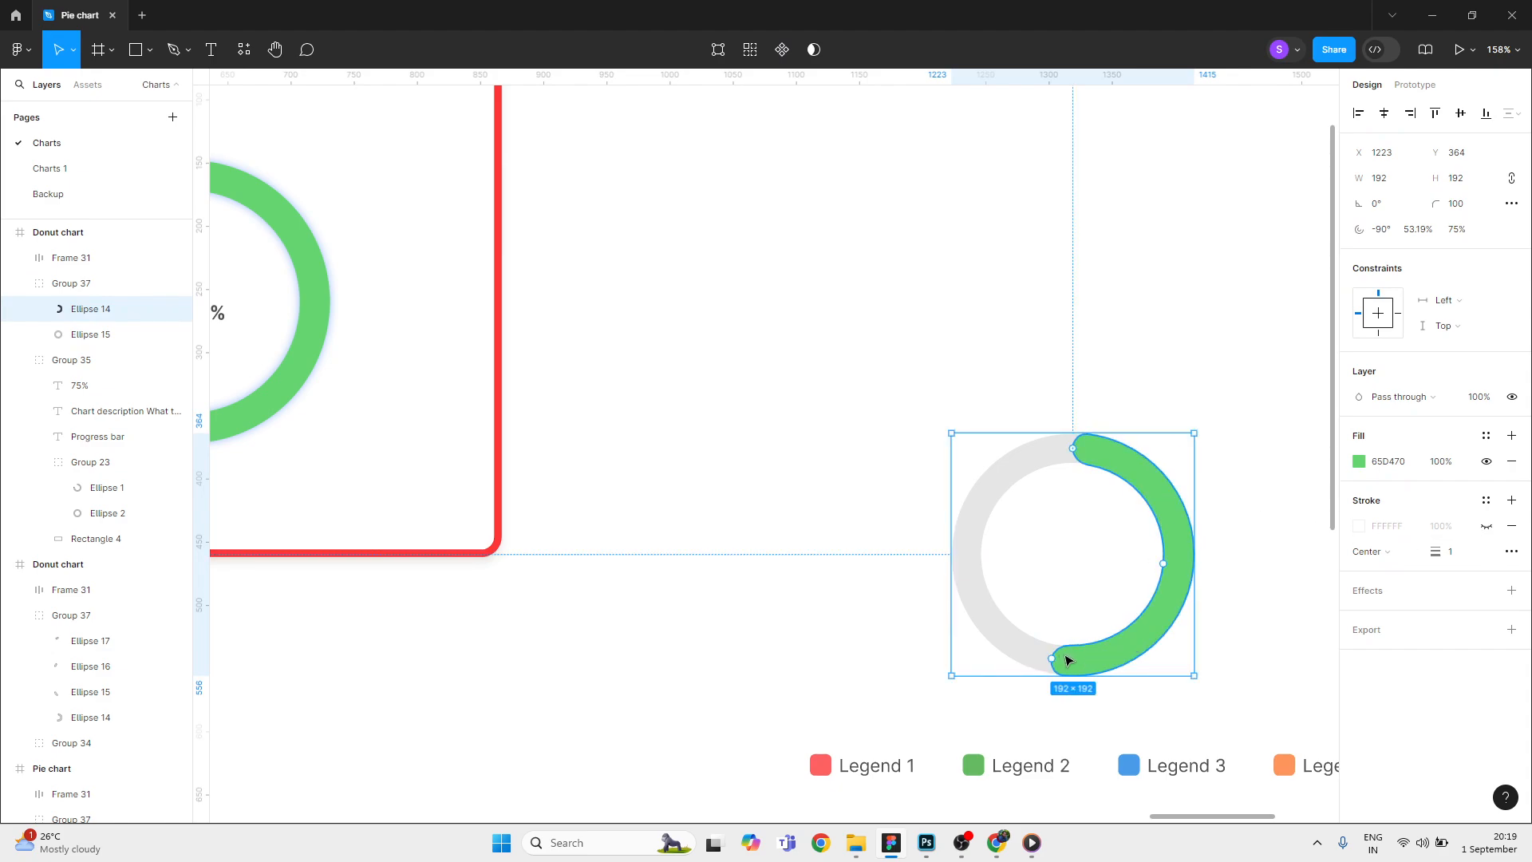
pyautogui.scroll(-4, 769, 510)
pyautogui.scroll(3, 861, 540)
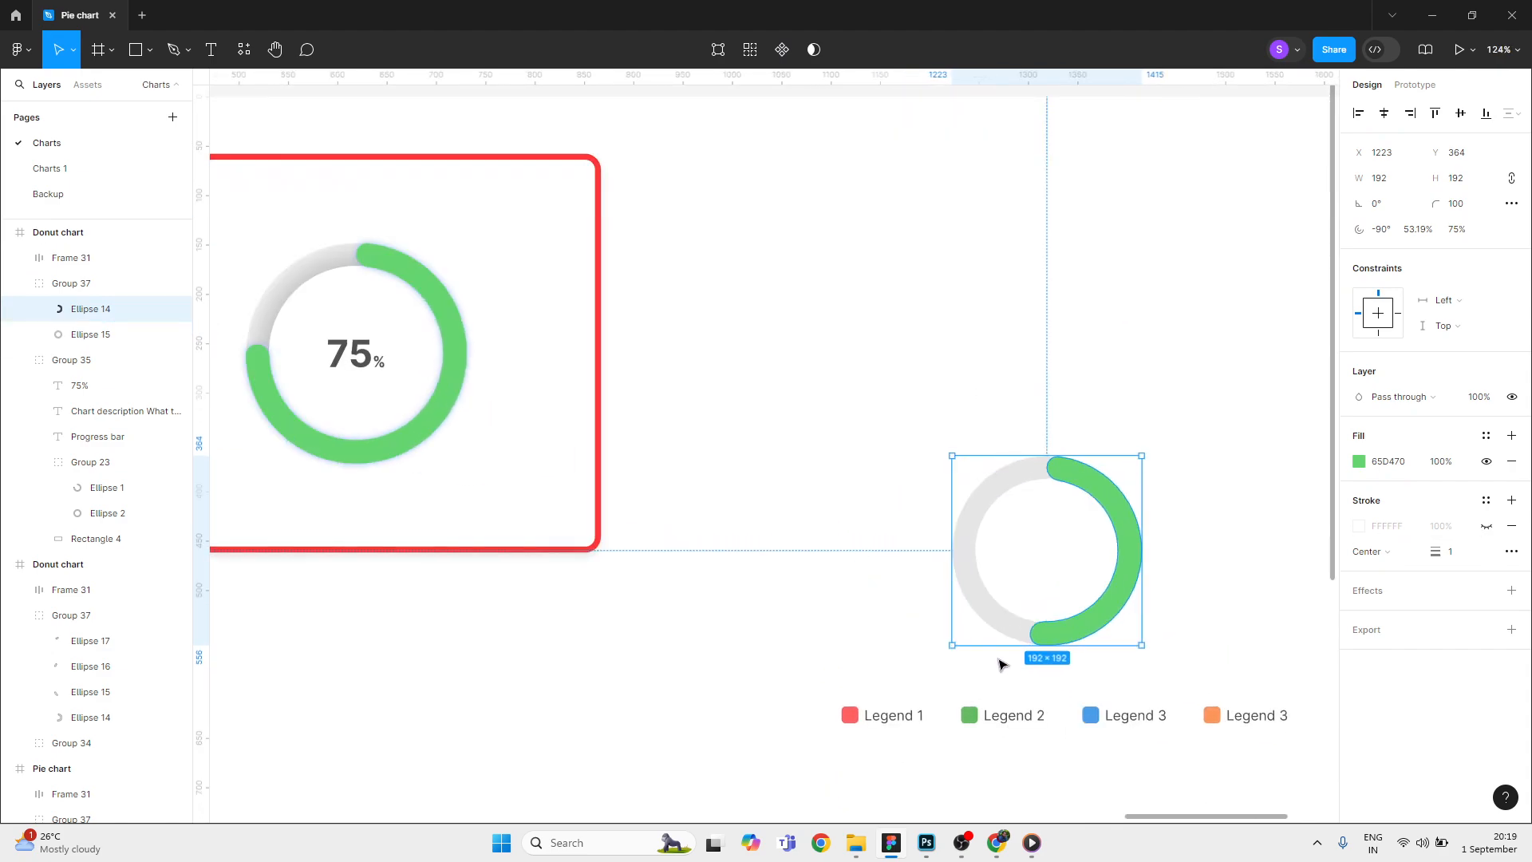
# Step: Extend the green segment's sweep to about 78% of the ring
pyautogui.moveTo(1032, 635)
pyautogui.moveTo(1031, 635); pyautogui.dragTo(966, 538)
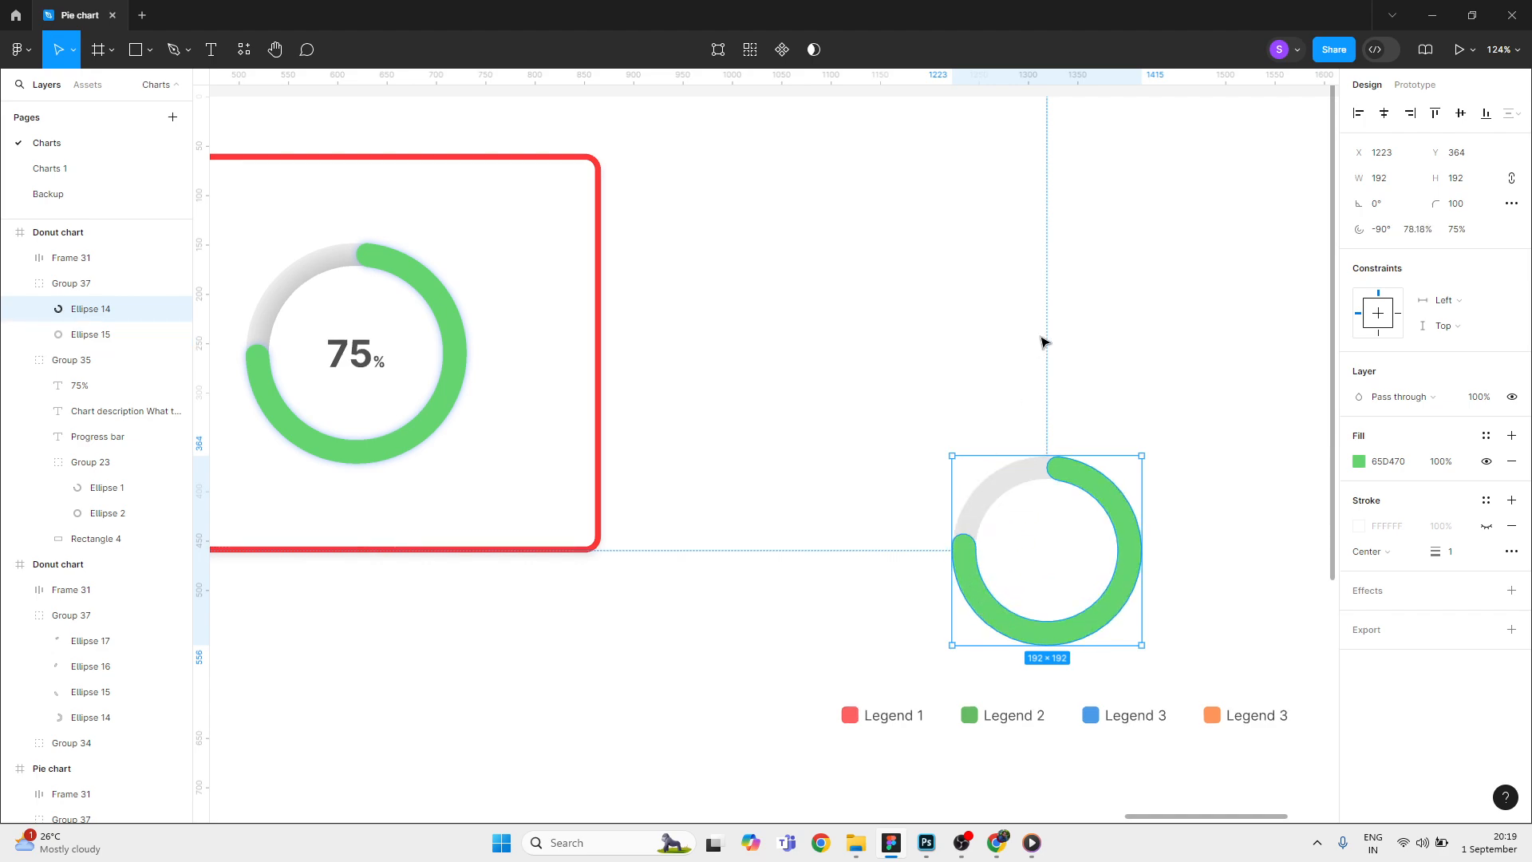
pyautogui.click(1045, 335)
# Step: Compare the grey track's shading on the reference progress ring with the flat grey track of the new ring
pyautogui.scroll(4, 1051, 335)
pyautogui.scroll(-4, 1000, 463)
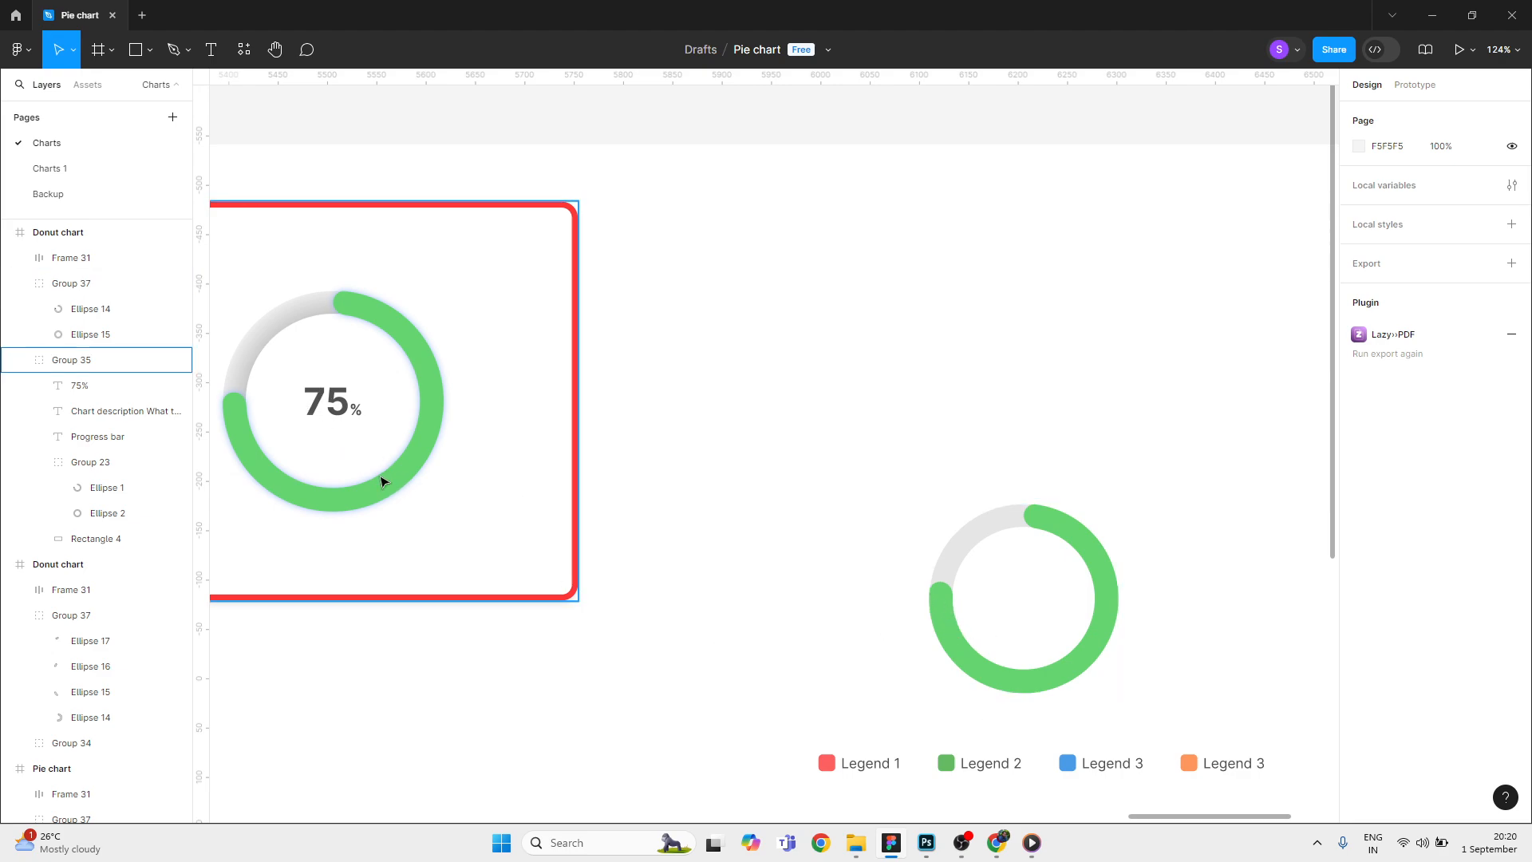
pyautogui.scroll(6, 239, 351)
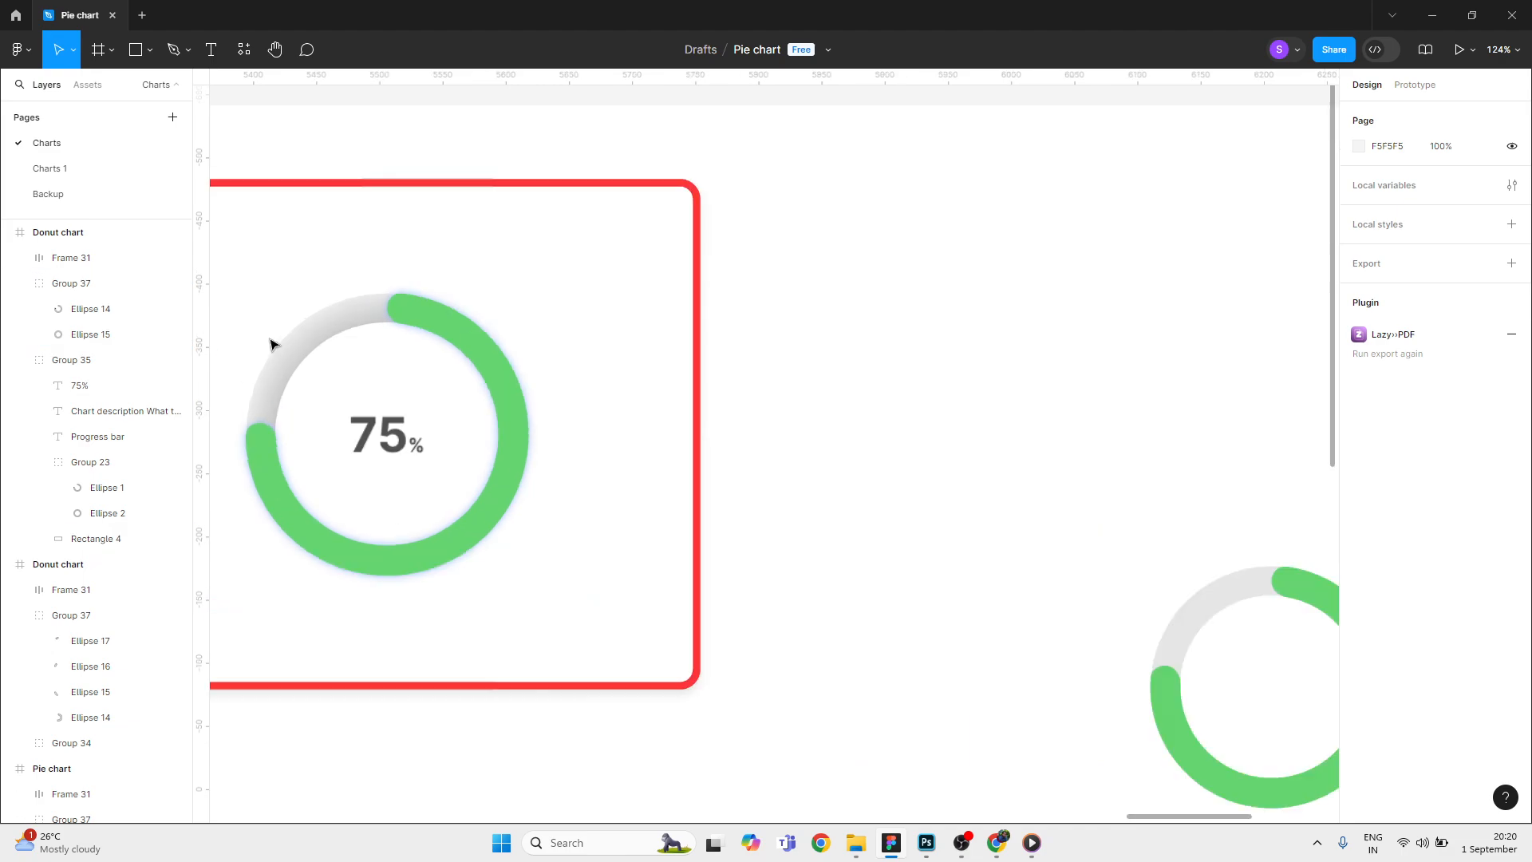
pyautogui.moveTo(310, 393); pyautogui.dragTo(468, 370)
pyautogui.scroll(-3, 520, 344)
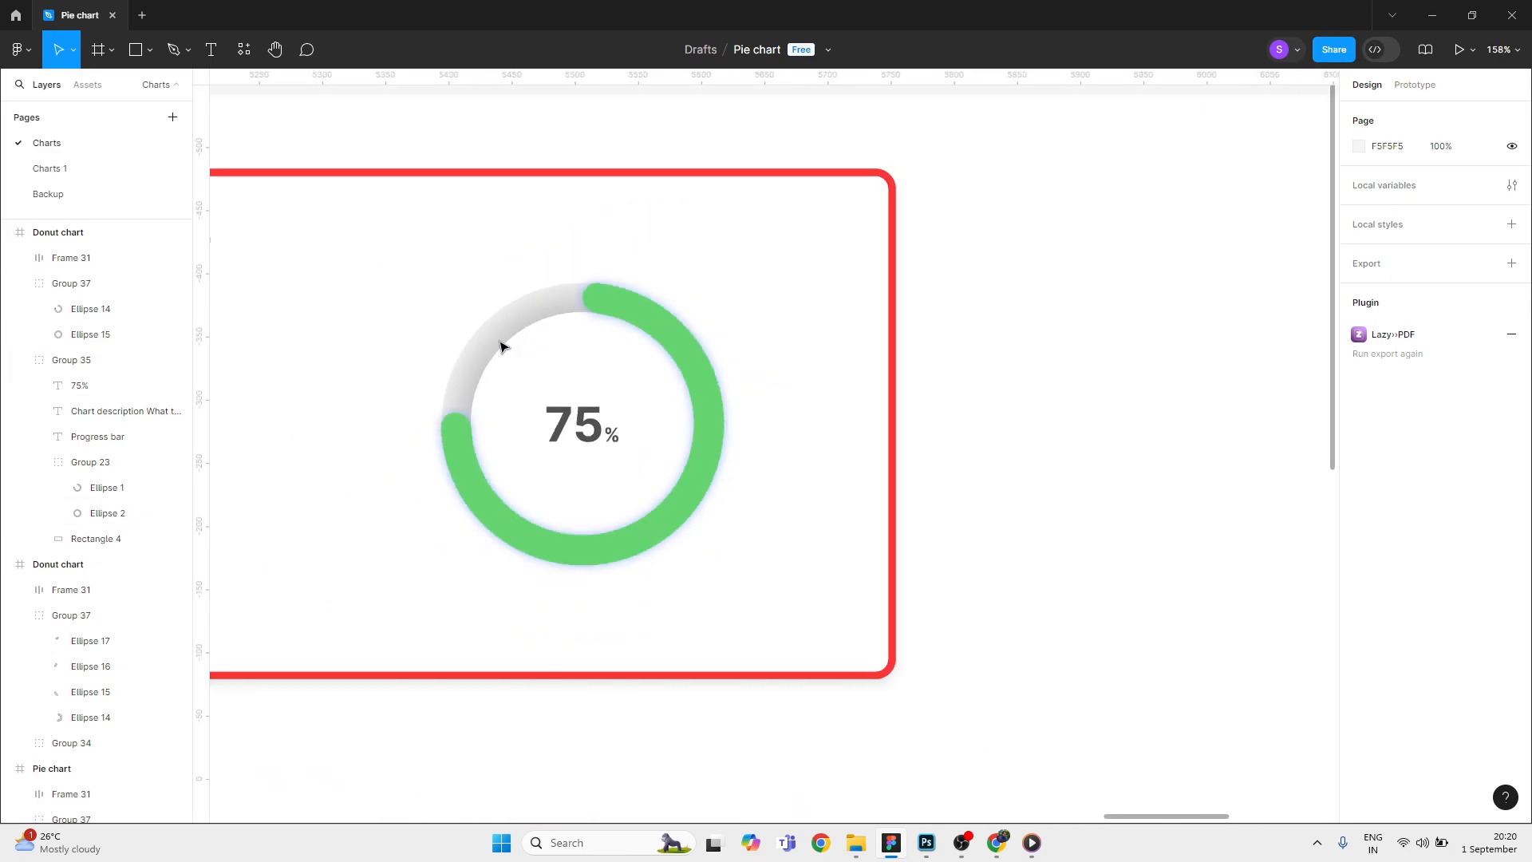
pyautogui.moveTo(670, 433); pyautogui.dragTo(315, 386)
pyautogui.moveTo(940, 479); pyautogui.dragTo(777, 458)
pyautogui.scroll(4, 844, 548)
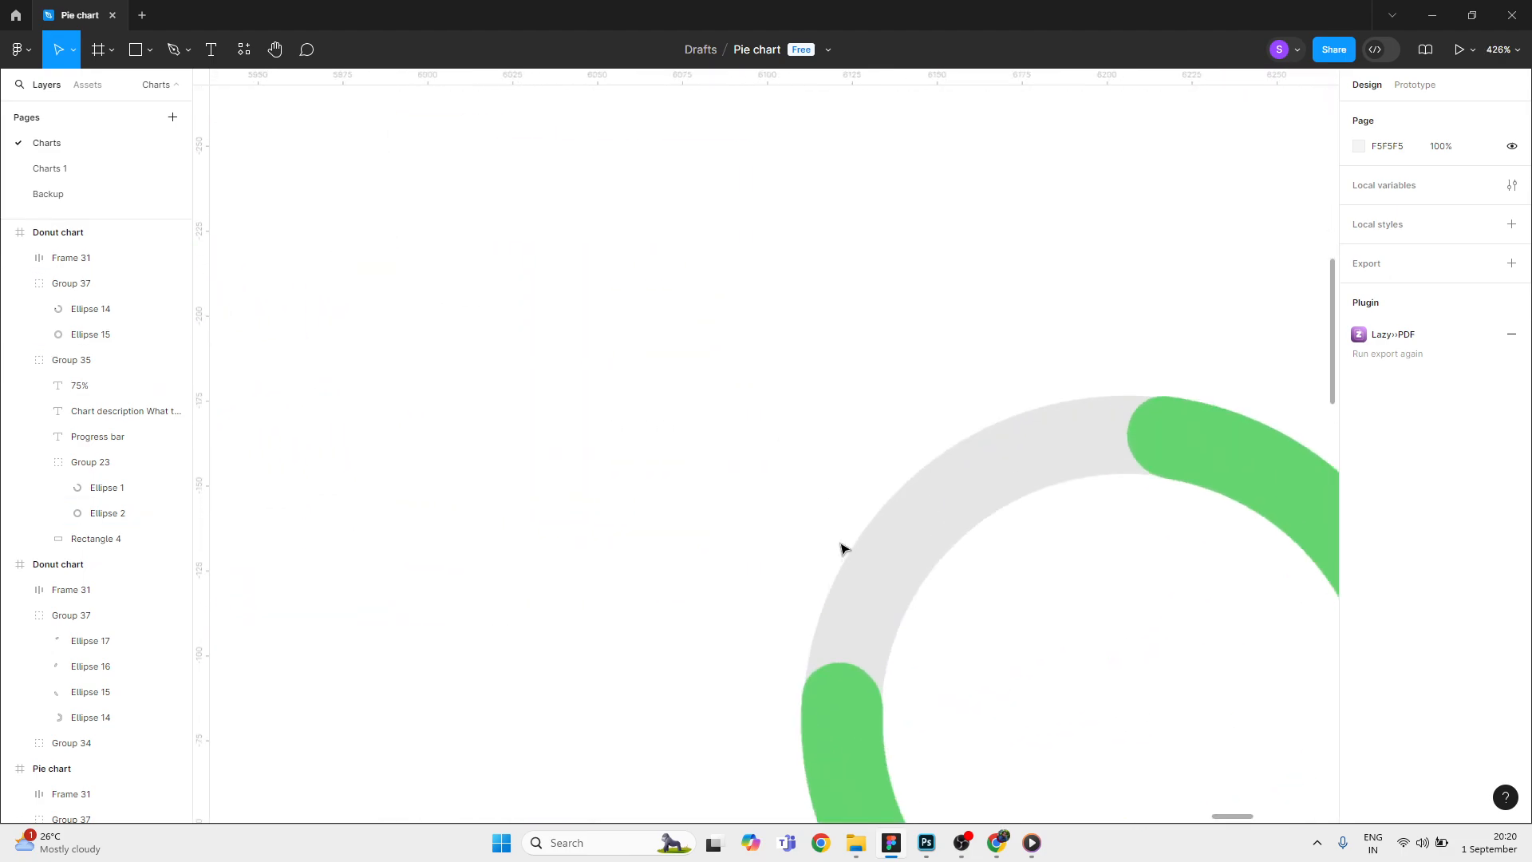
# Step: Give the grey ring a linear gradient fill from E6E6E6 to 808080, with its light end on the ring's upper-left arc
pyautogui.keyDown('ctrl'); pyautogui.click(950, 533); pyautogui.keyUp('ctrl')
pyautogui.moveTo(1026, 304); pyautogui.dragTo(851, 256)
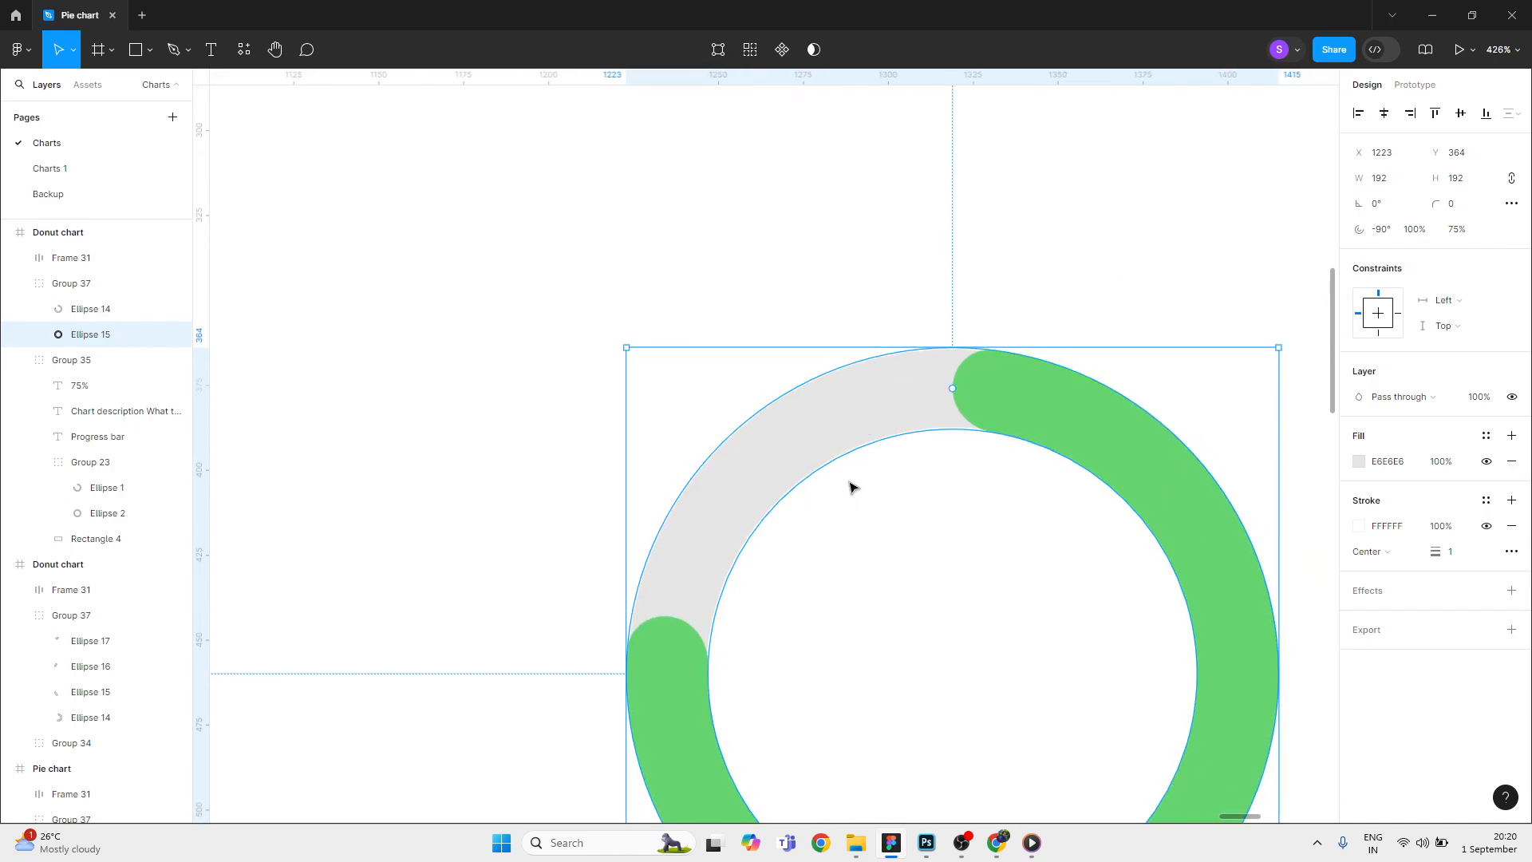
pyautogui.moveTo(963, 265); pyautogui.dragTo(927, 205)
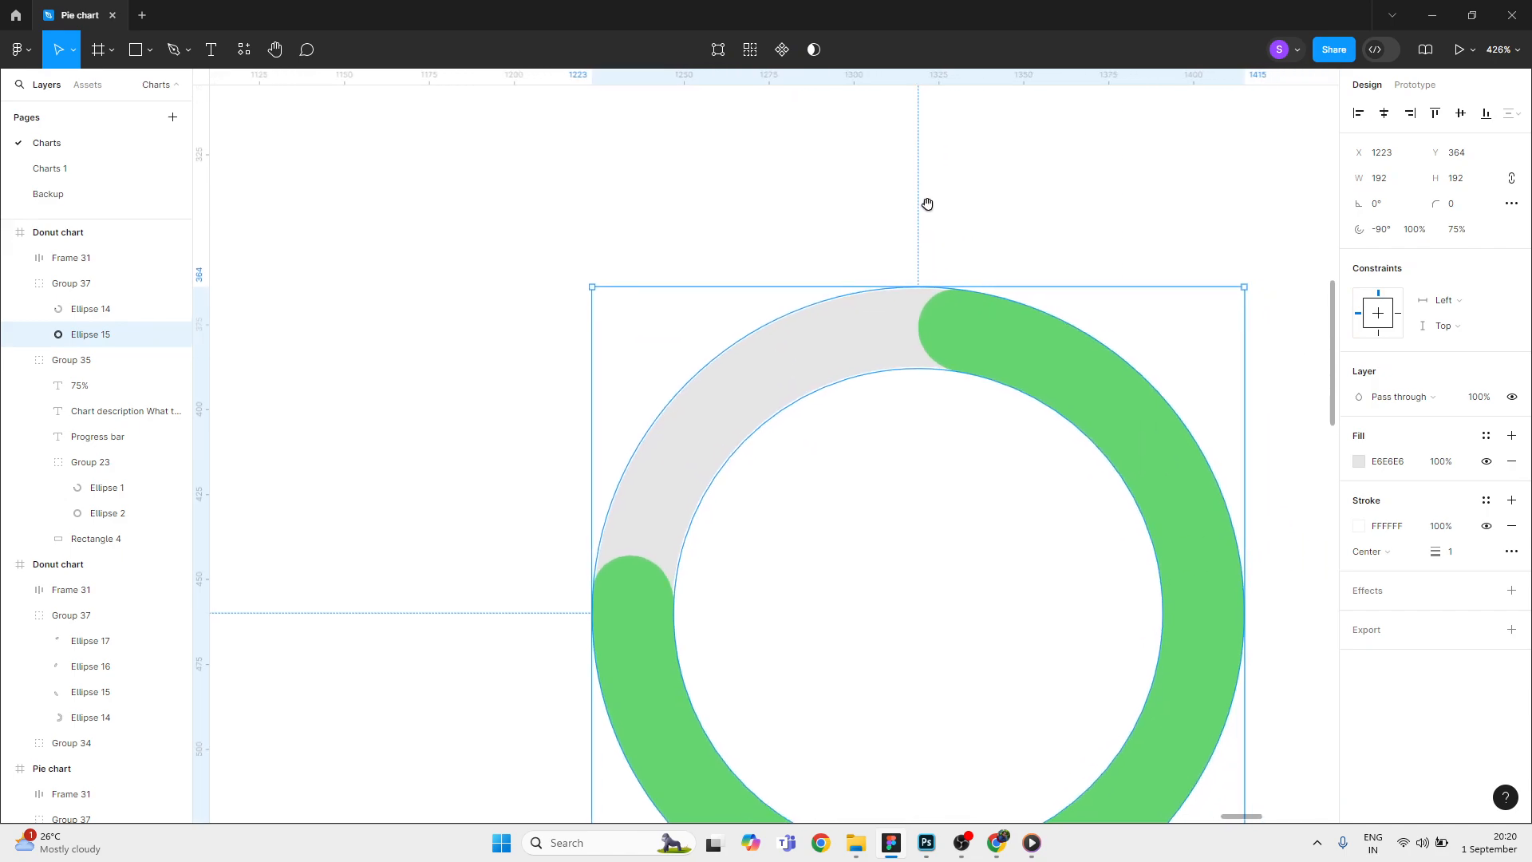
pyautogui.click(1360, 462)
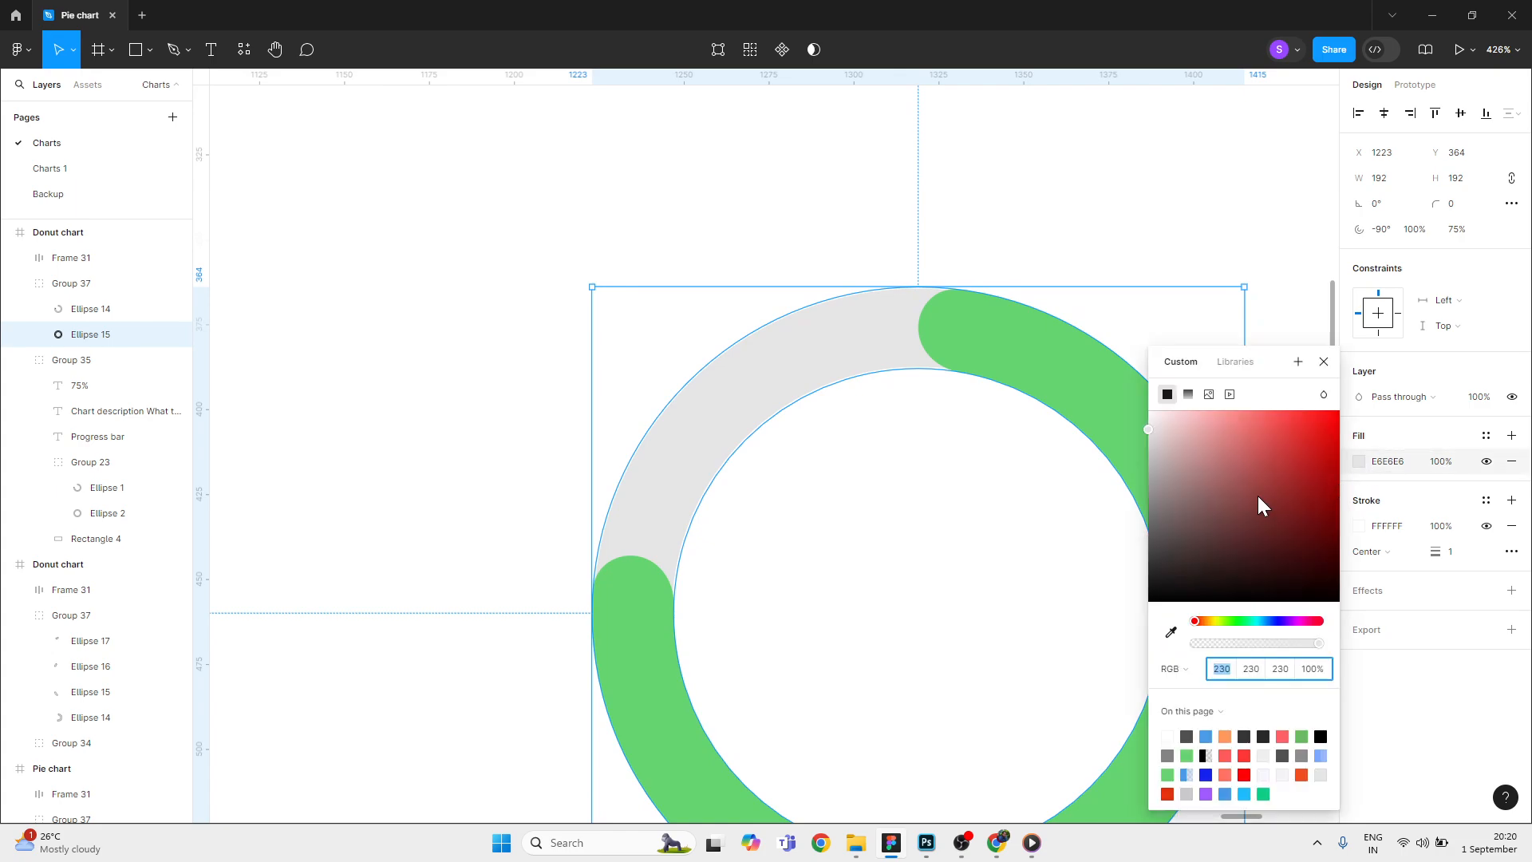
pyautogui.click(1188, 395)
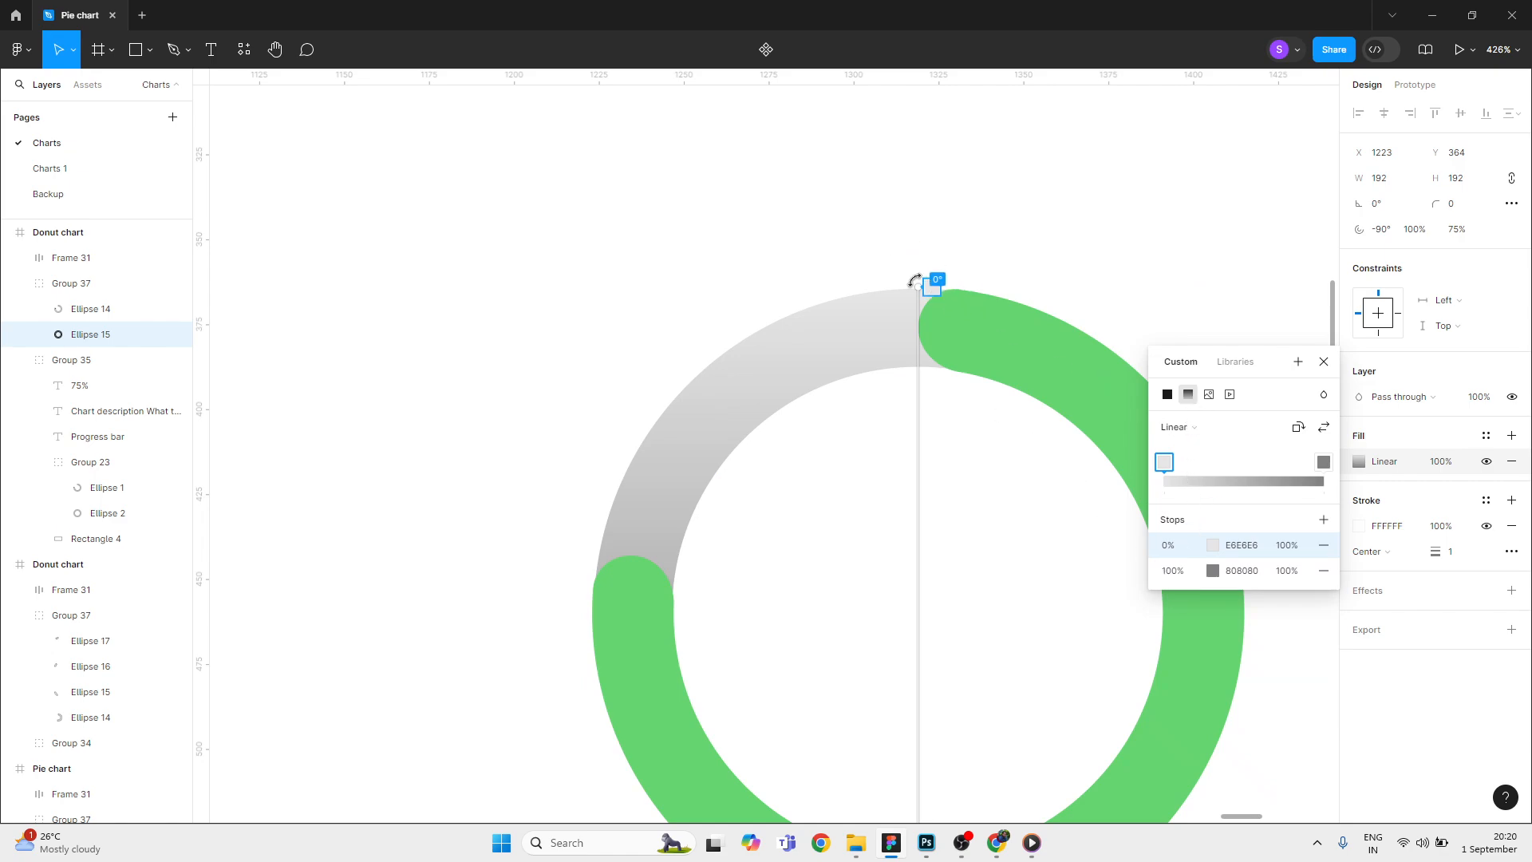
pyautogui.moveTo(916, 285)
pyautogui.mouseDown()
pyautogui.moveTo(793, 219)
pyautogui.moveTo(667, 370)
pyautogui.moveTo(589, 174)
pyautogui.mouseUp()
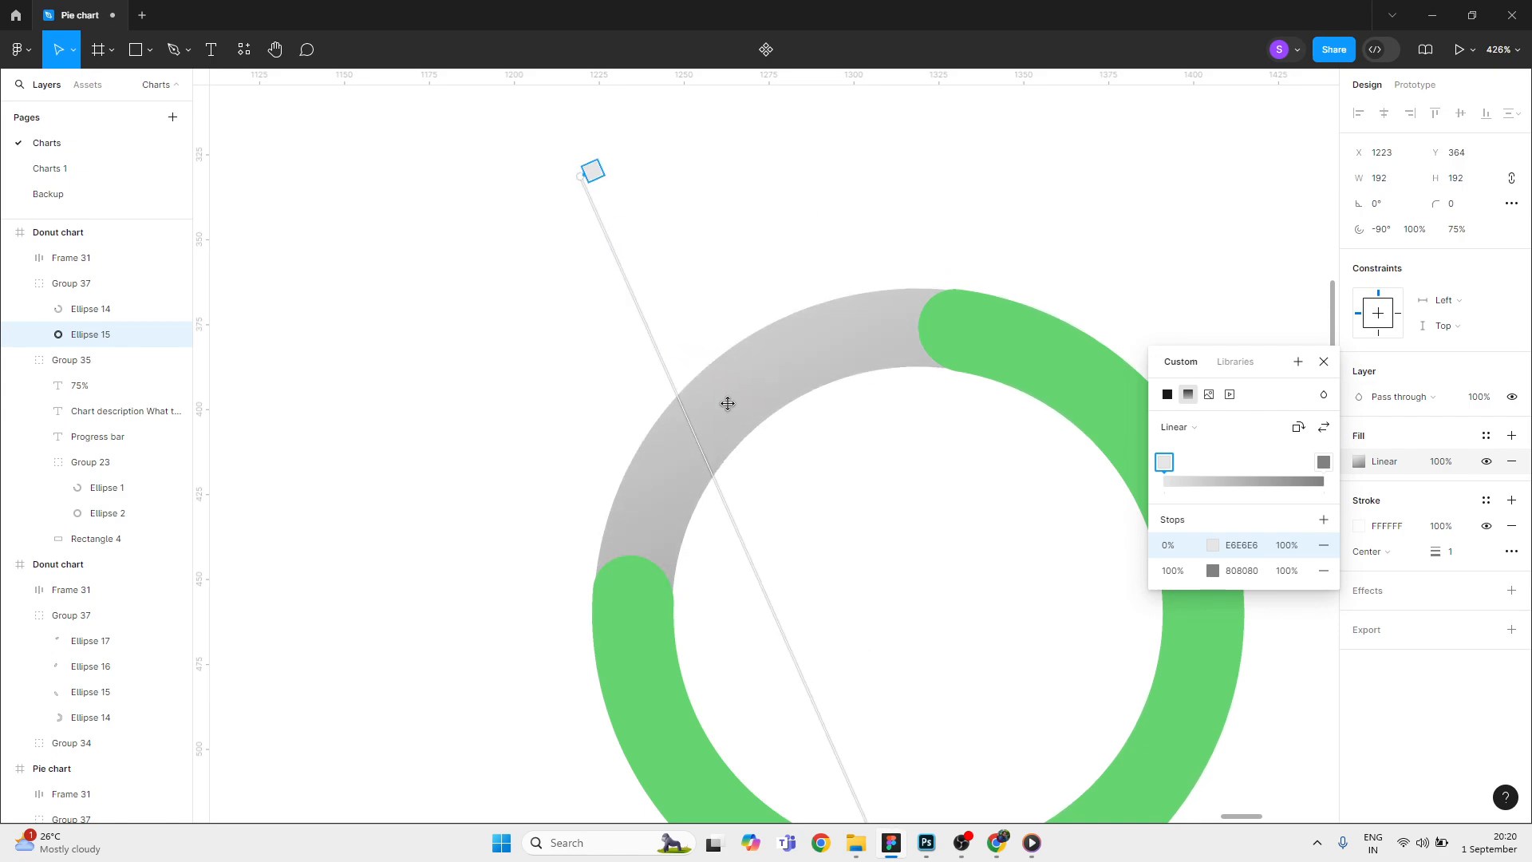
pyautogui.moveTo(728, 403)
pyautogui.mouseDown()
pyautogui.moveTo(937, 707)
pyautogui.moveTo(550, 117)
pyautogui.moveTo(708, 295)
pyautogui.moveTo(716, 254)
pyautogui.moveTo(711, 332)
pyautogui.moveTo(739, 356)
pyautogui.moveTo(686, 253)
pyautogui.moveTo(768, 403)
pyautogui.moveTo(720, 297)
pyautogui.moveTo(754, 358)
pyautogui.mouseUp()
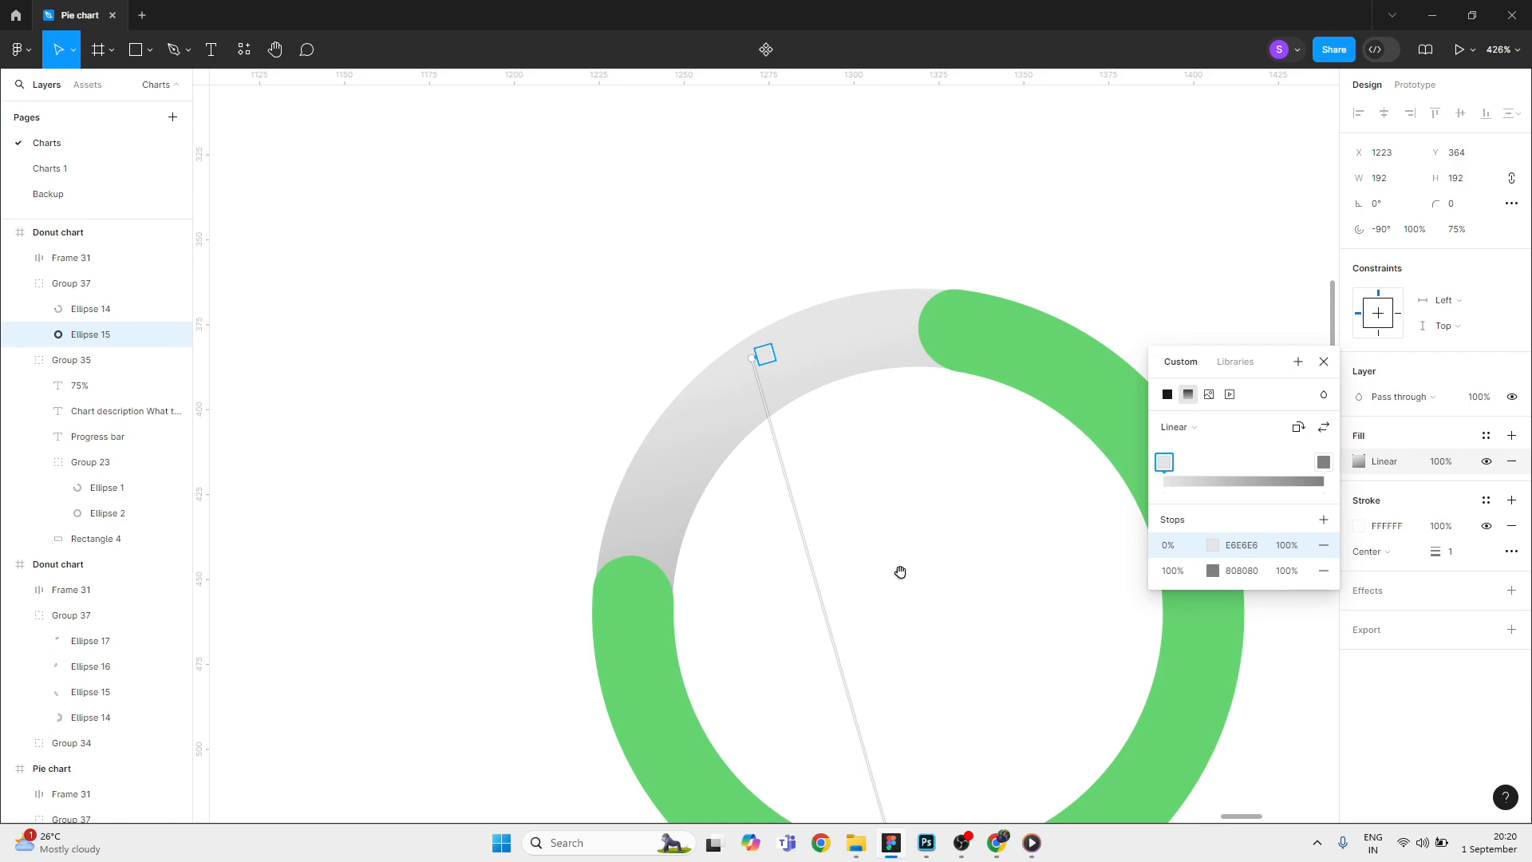
# Step: Shorten the grey ring's gradient by moving its dark end up into the hole, just above and left of centre
pyautogui.scroll(-6, 900, 572)
pyautogui.scroll(3, 694, 345)
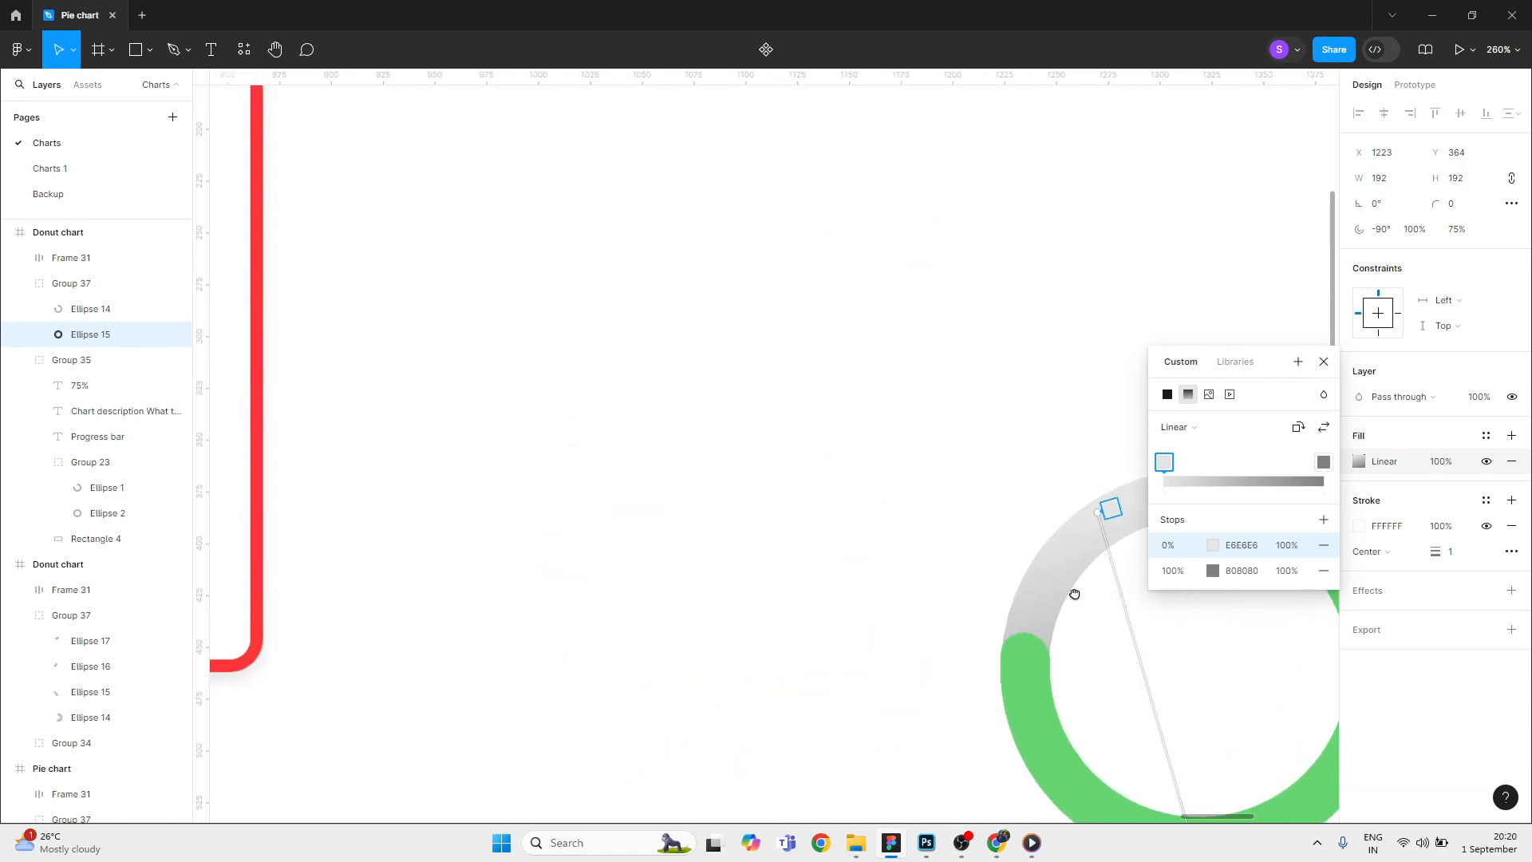
pyautogui.moveTo(333, 389); pyautogui.dragTo(1190, 533)
pyautogui.scroll(-4, 511, 359)
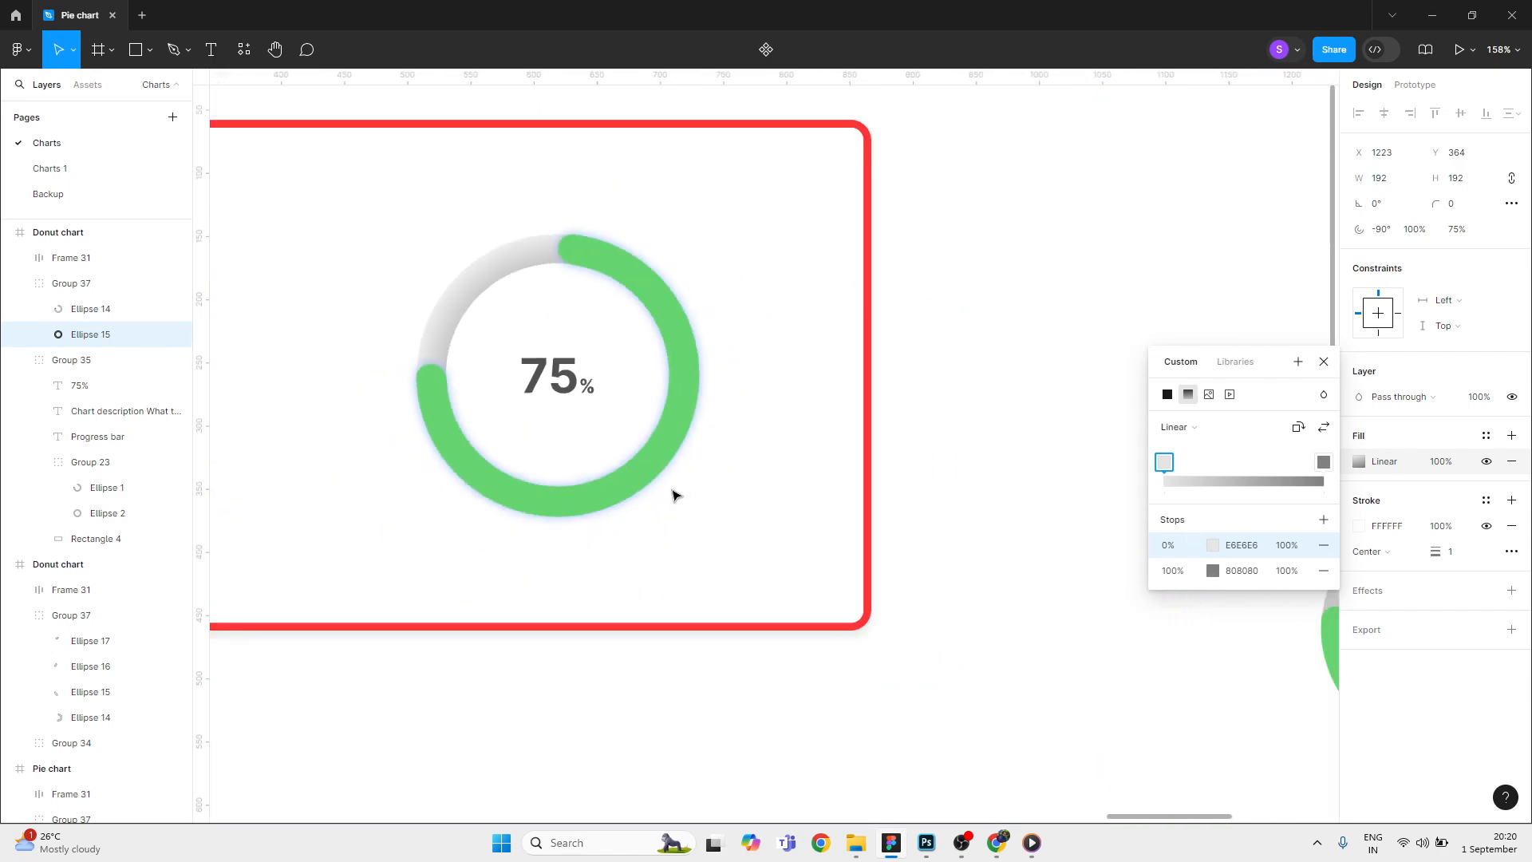
pyautogui.hscroll(5, 758, 511)
pyautogui.scroll(5, 957, 606)
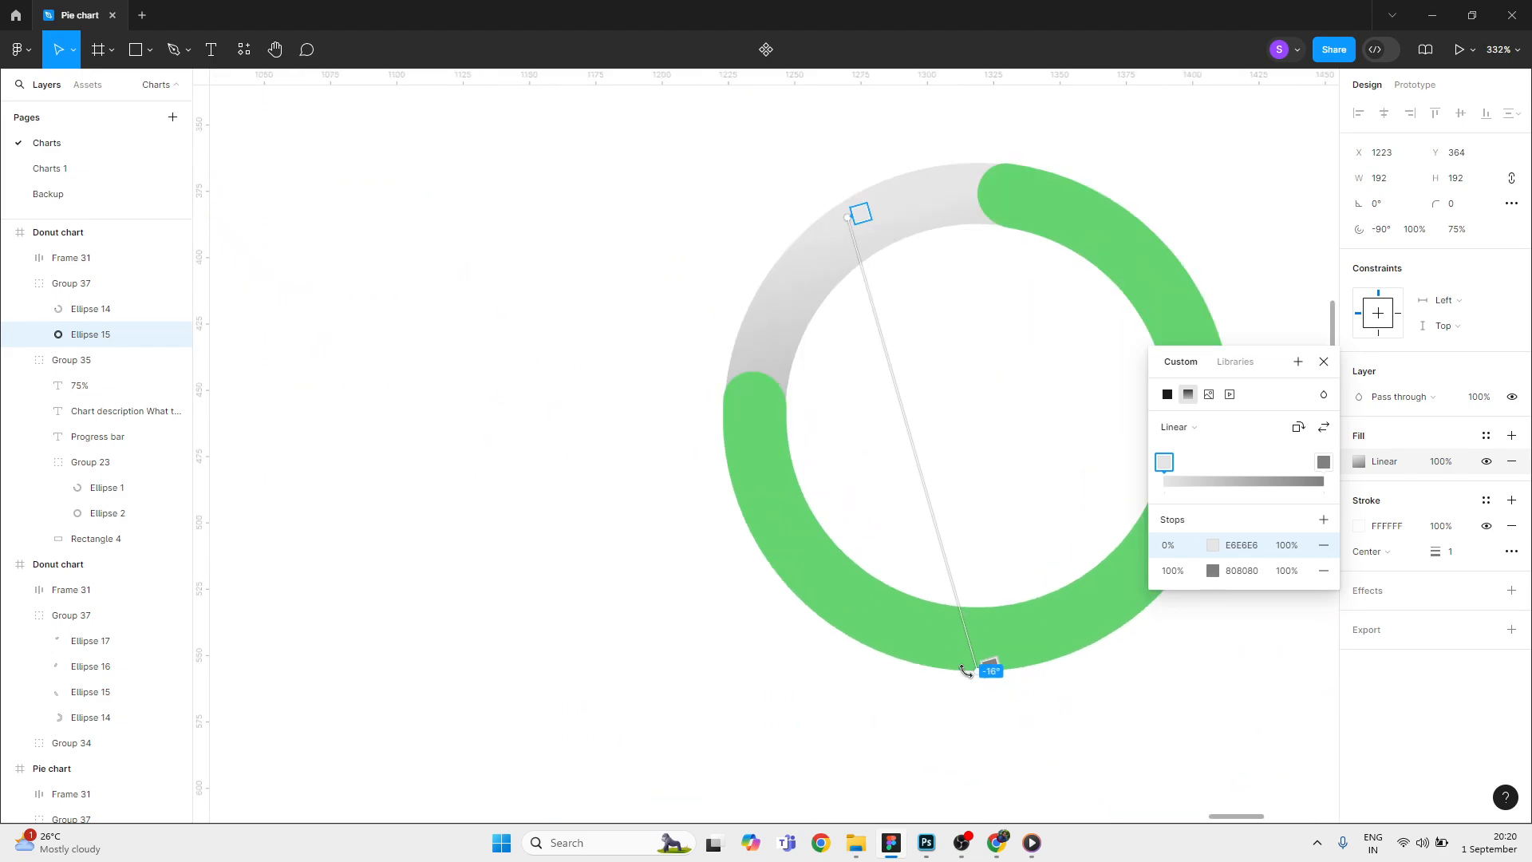
pyautogui.moveTo(977, 674); pyautogui.dragTo(975, 390)
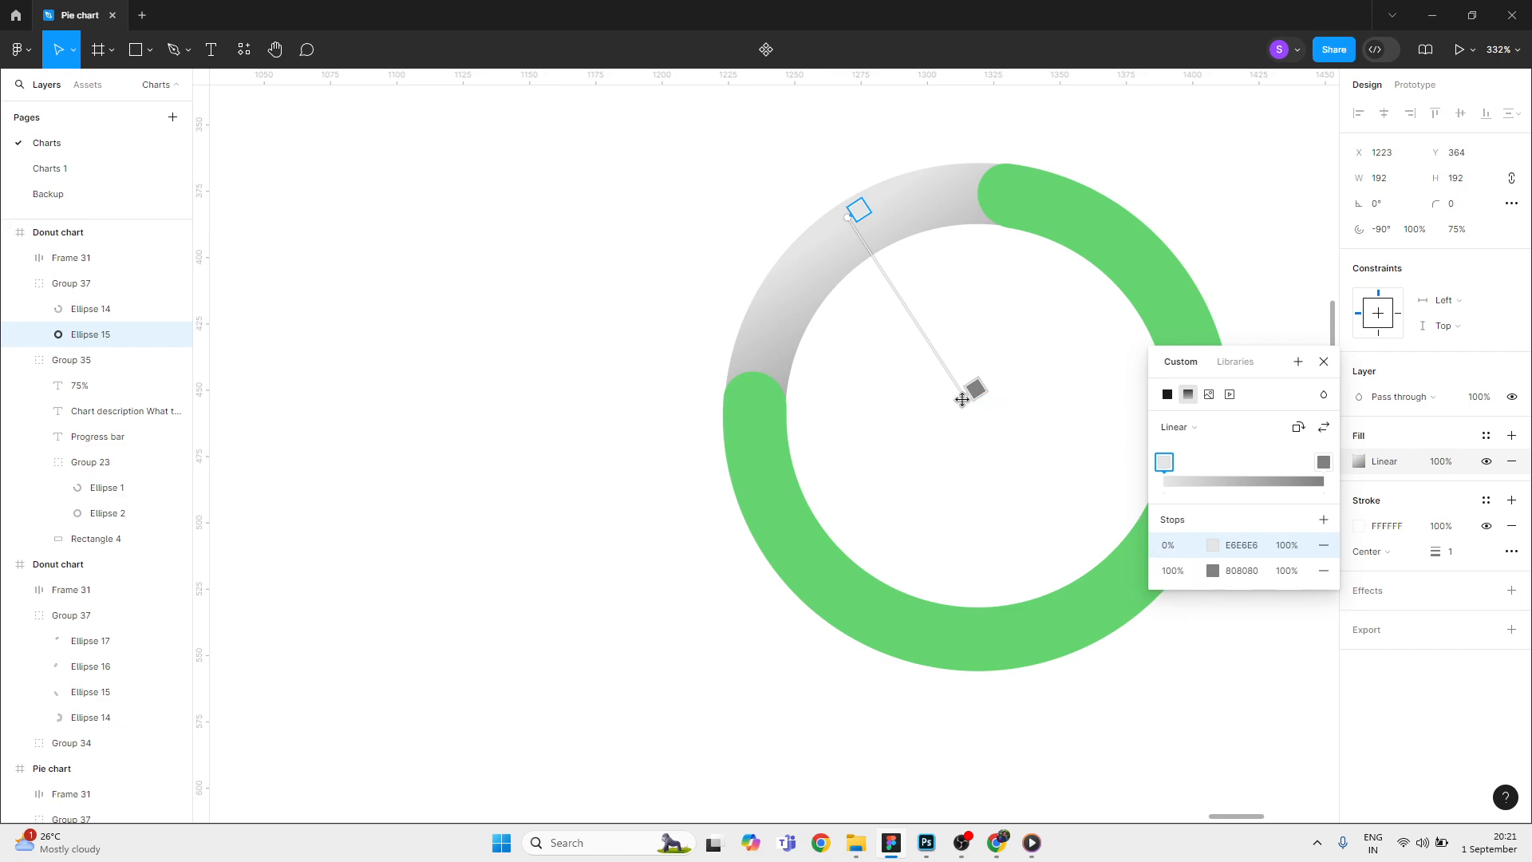
pyautogui.moveTo(962, 398); pyautogui.dragTo(929, 352)
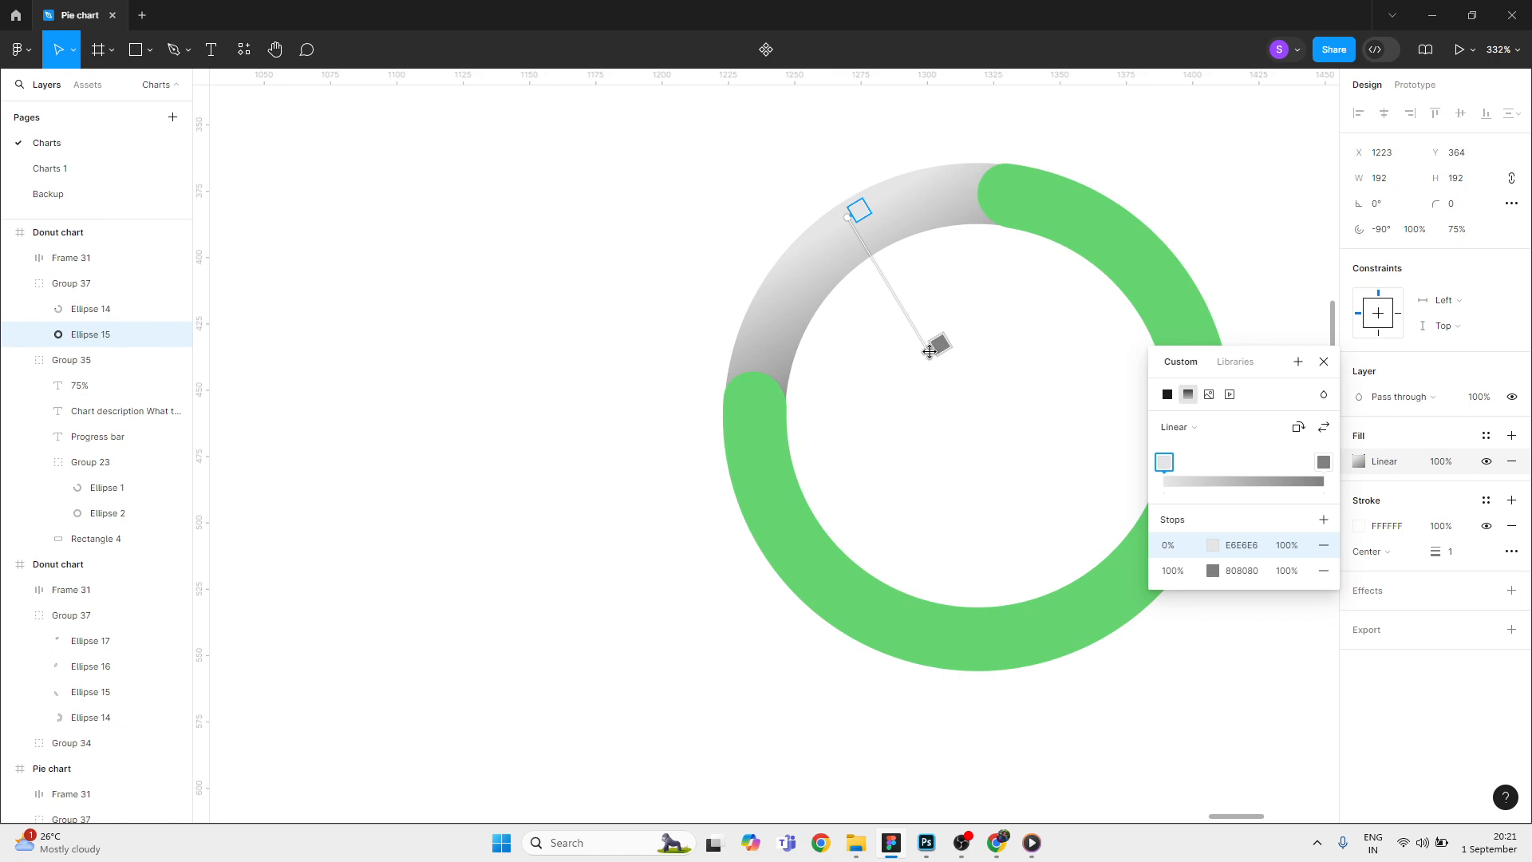
# Step: Examine the gradient shading on the grey track up close and at full-ring size
pyautogui.scroll(-1, 902, 287)
pyautogui.click(702, 111)
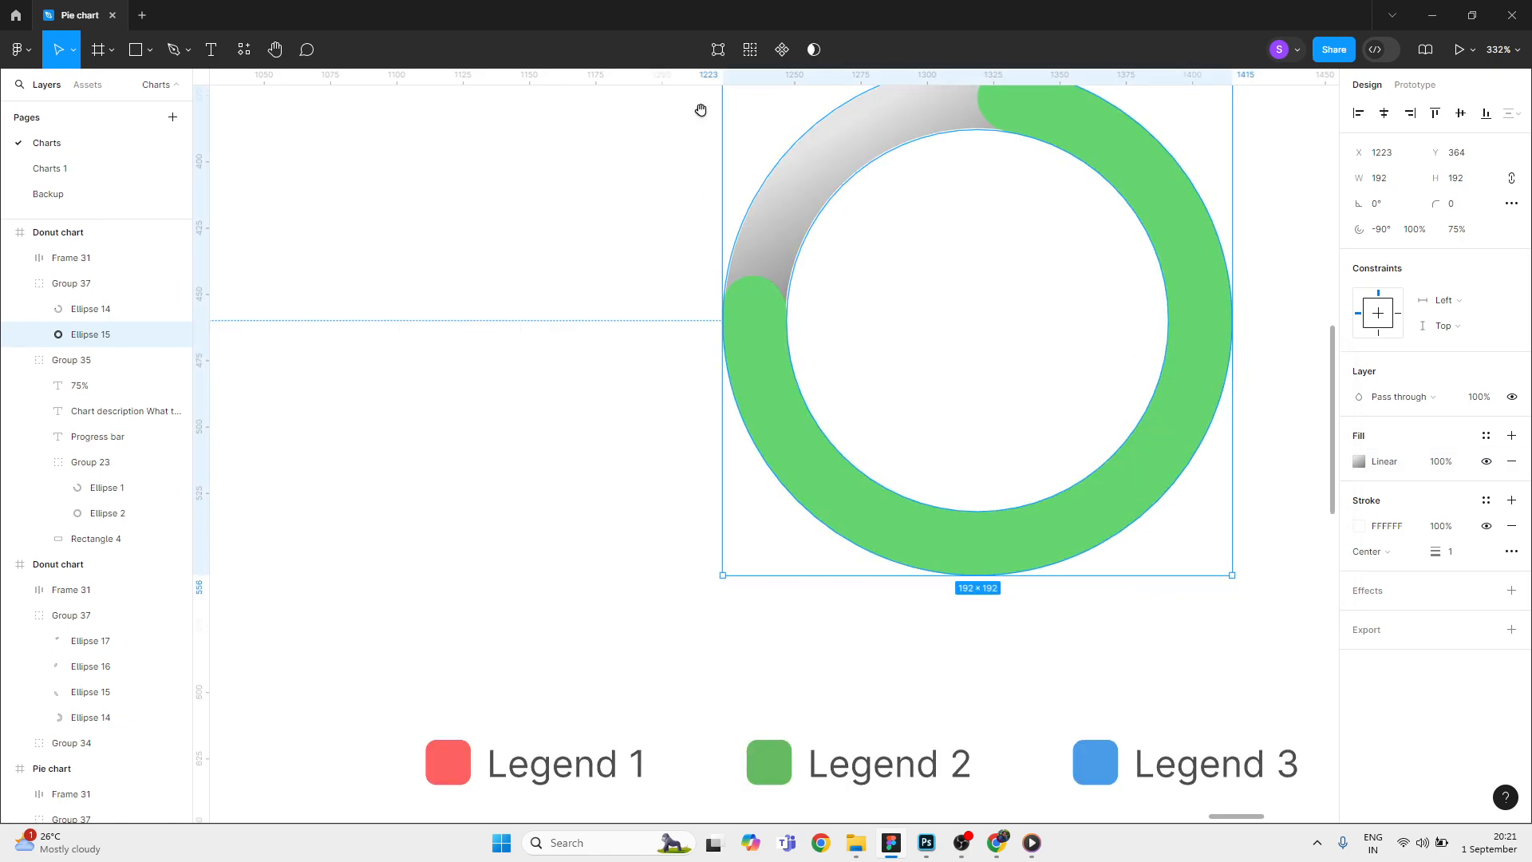
pyautogui.moveTo(702, 112); pyautogui.dragTo(519, 501)
pyautogui.scroll(-2, 718, 367)
pyautogui.keyDown('ctrl'); pyautogui.scroll(5, 741, 399); pyautogui.keyUp('ctrl')
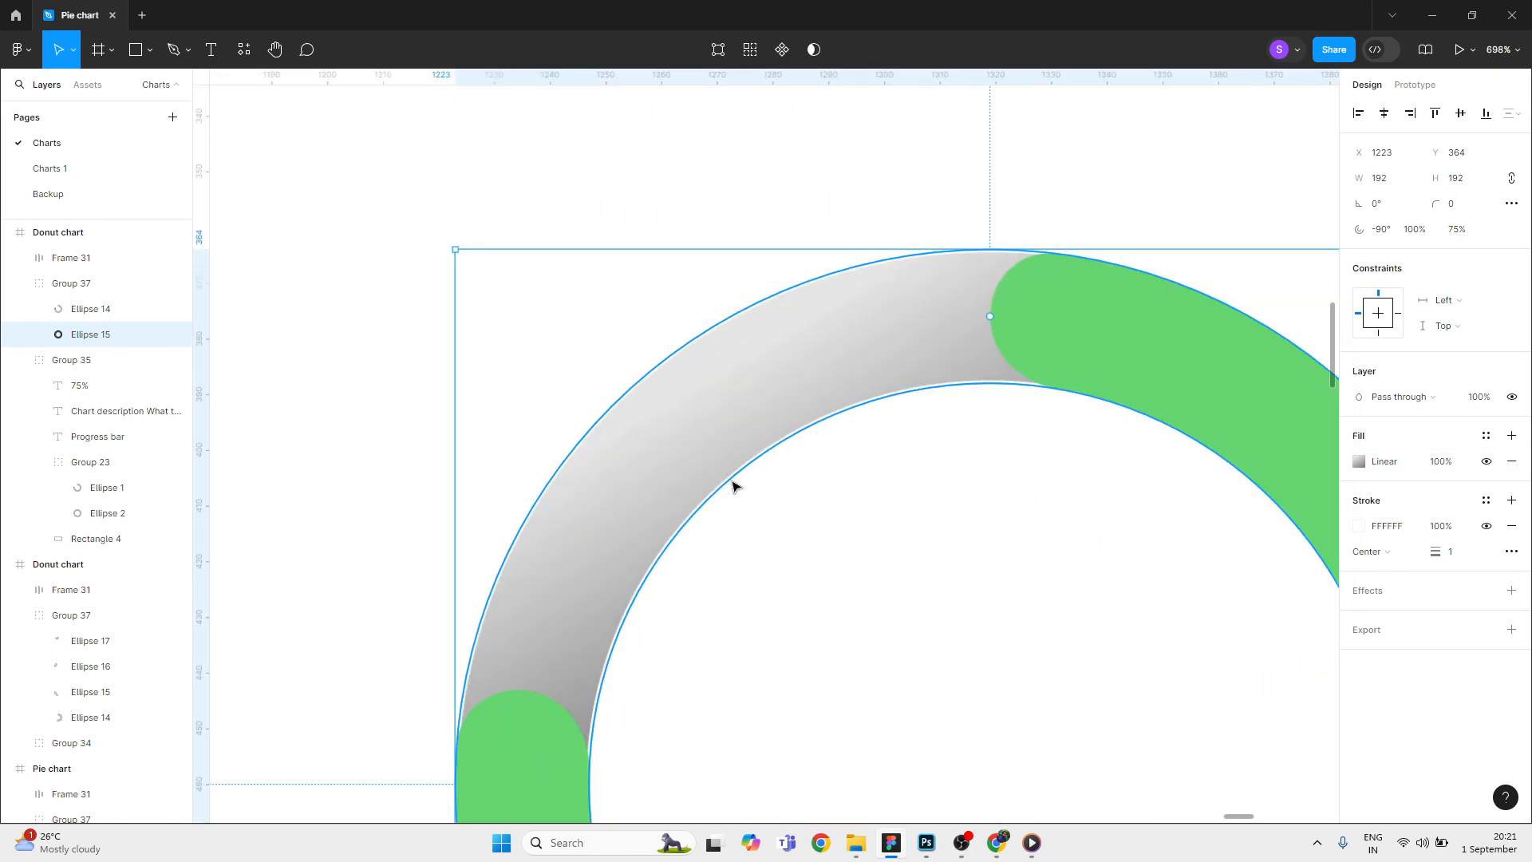
pyautogui.keyDown('ctrl'); pyautogui.scroll(-3, 704, 195); pyautogui.keyUp('ctrl')
pyautogui.click(708, 175)
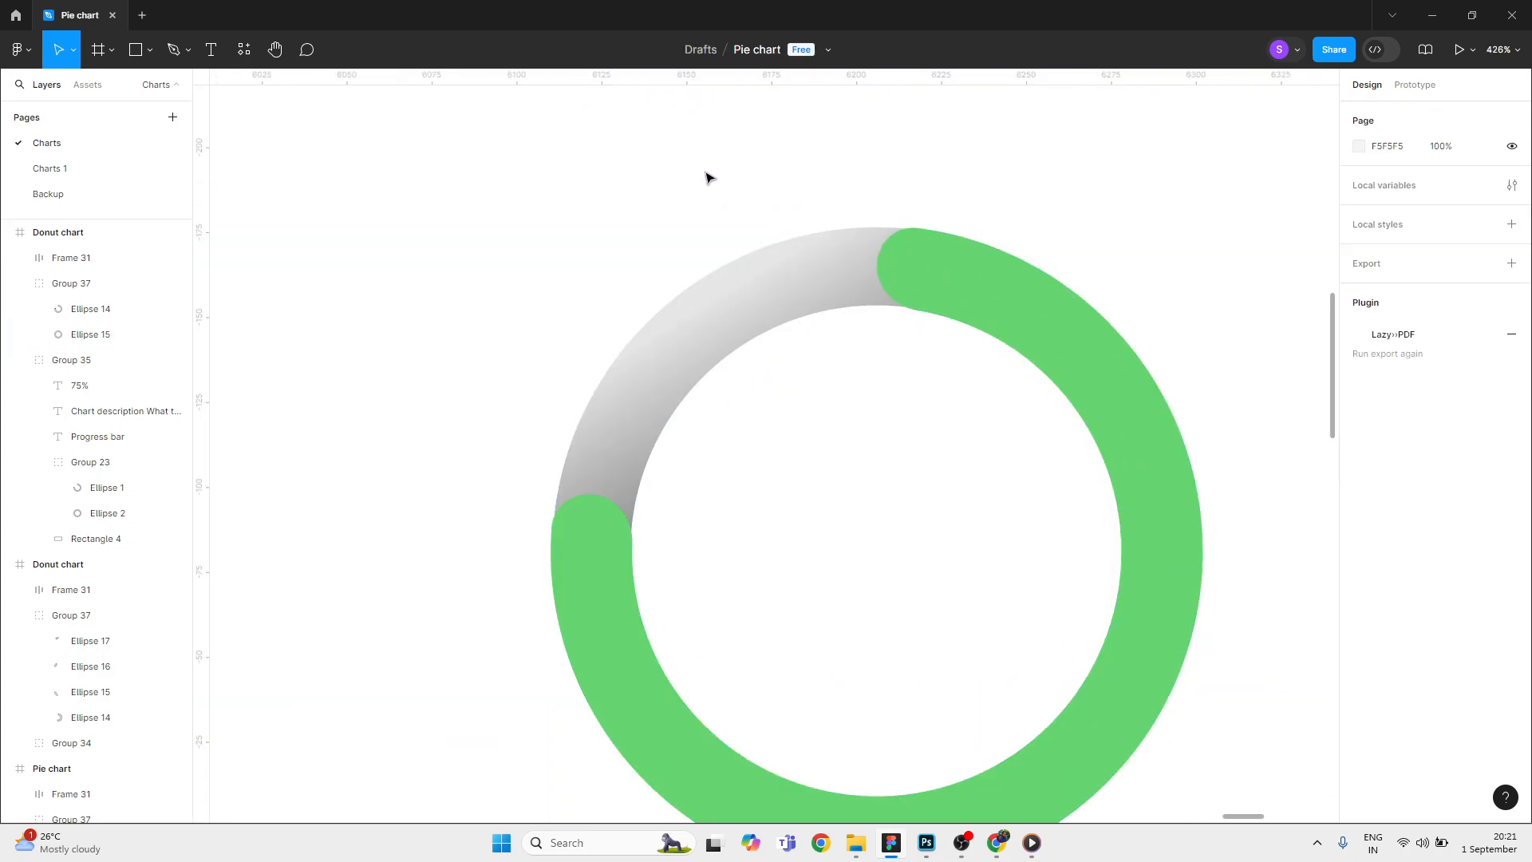
pyautogui.keyDown('ctrl'); pyautogui.scroll(-3, 741, 188); pyautogui.keyUp('ctrl')
pyautogui.moveTo(864, 360); pyautogui.dragTo(938, 383)
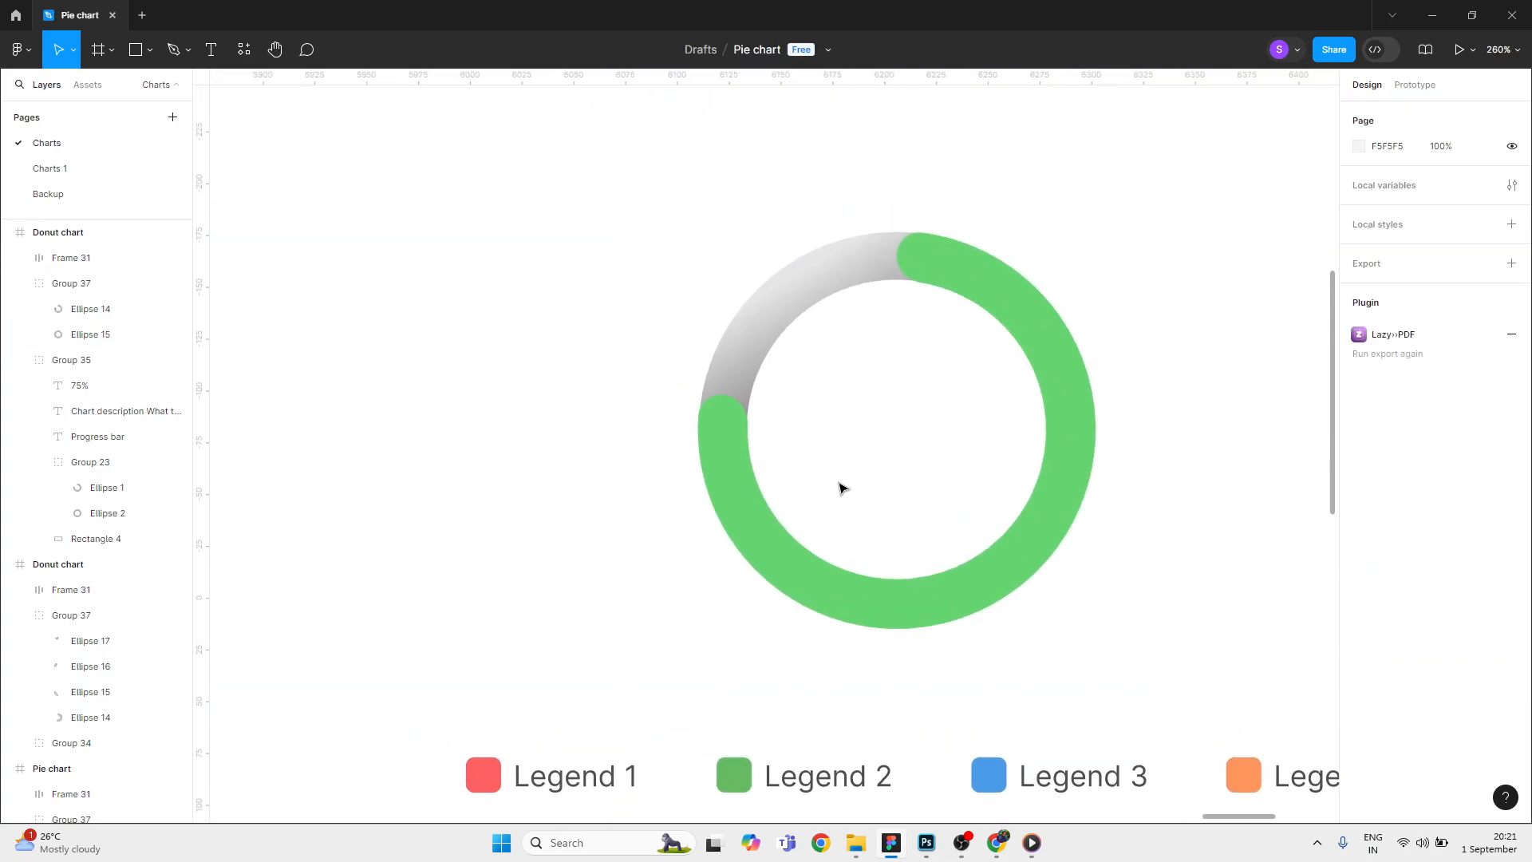
# Step: Add a 75% text label in Inter Bold 32 inside the progress ring
pyautogui.press('t')
pyautogui.click(871, 409)
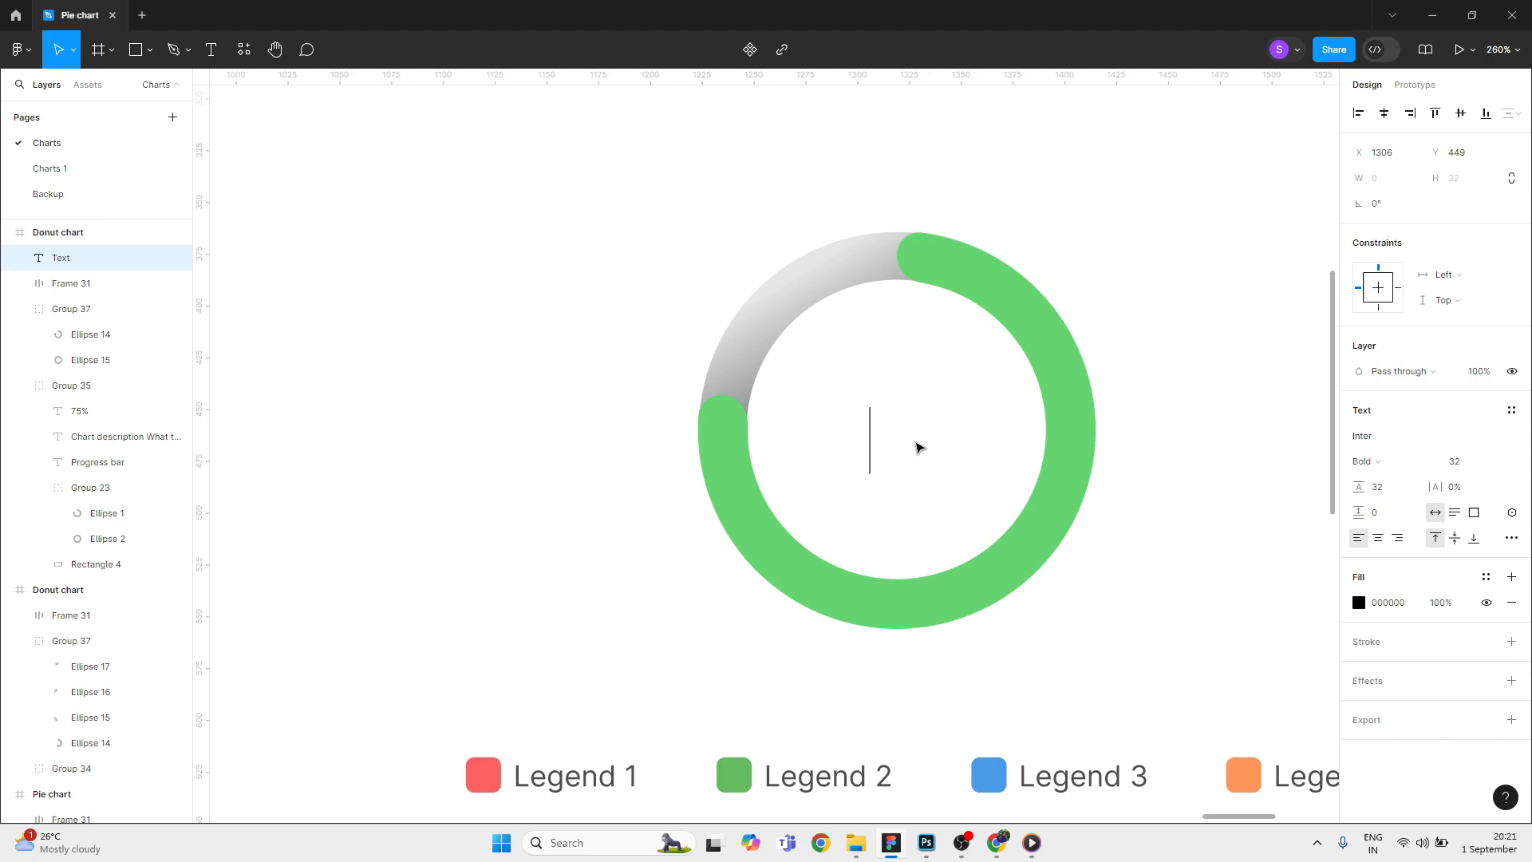
pyautogui.write('75')
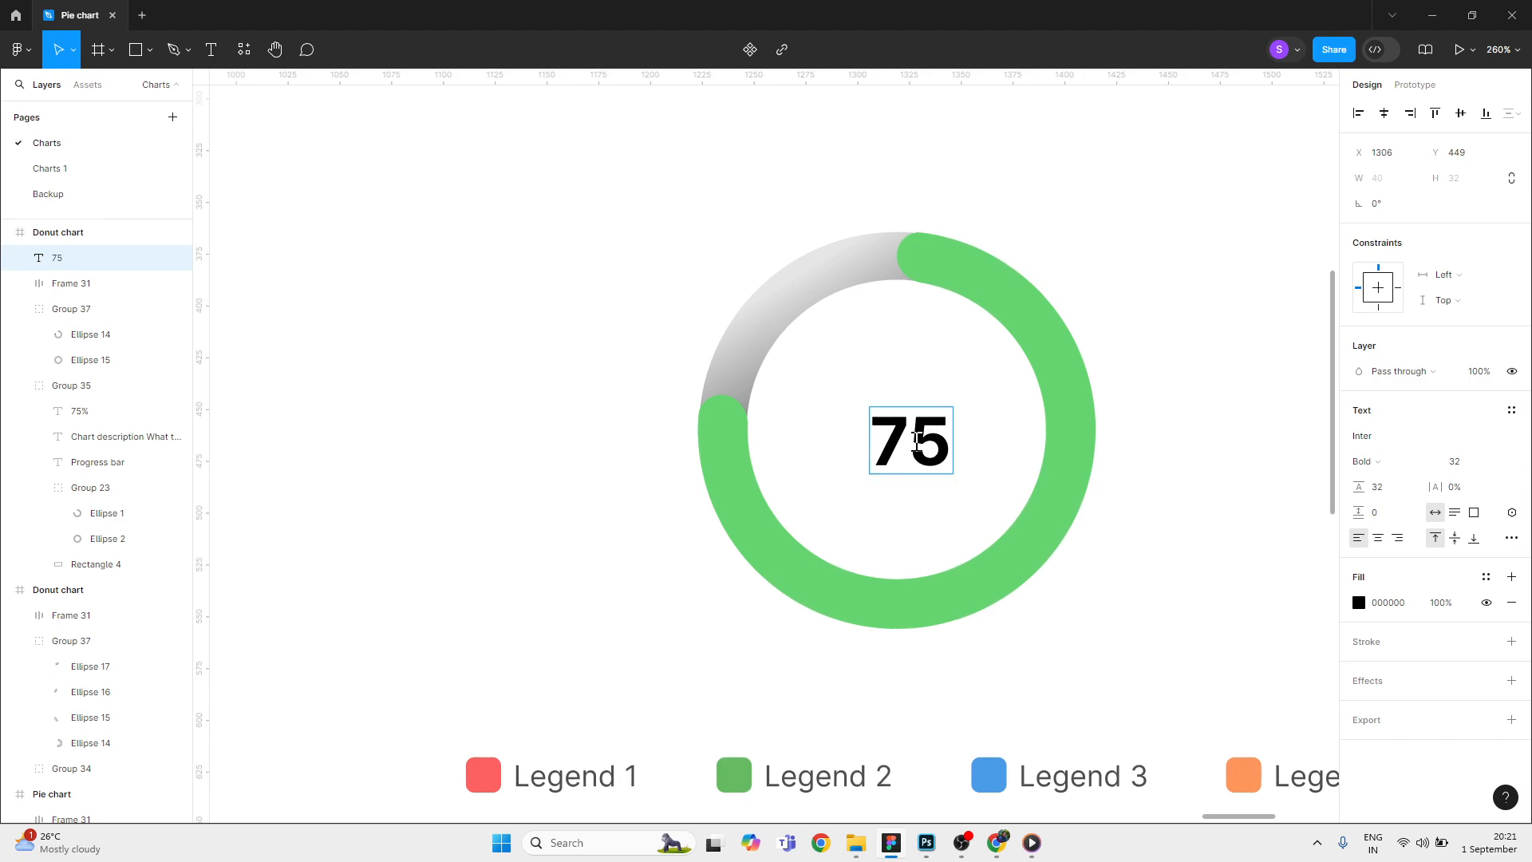
pyautogui.write('%')
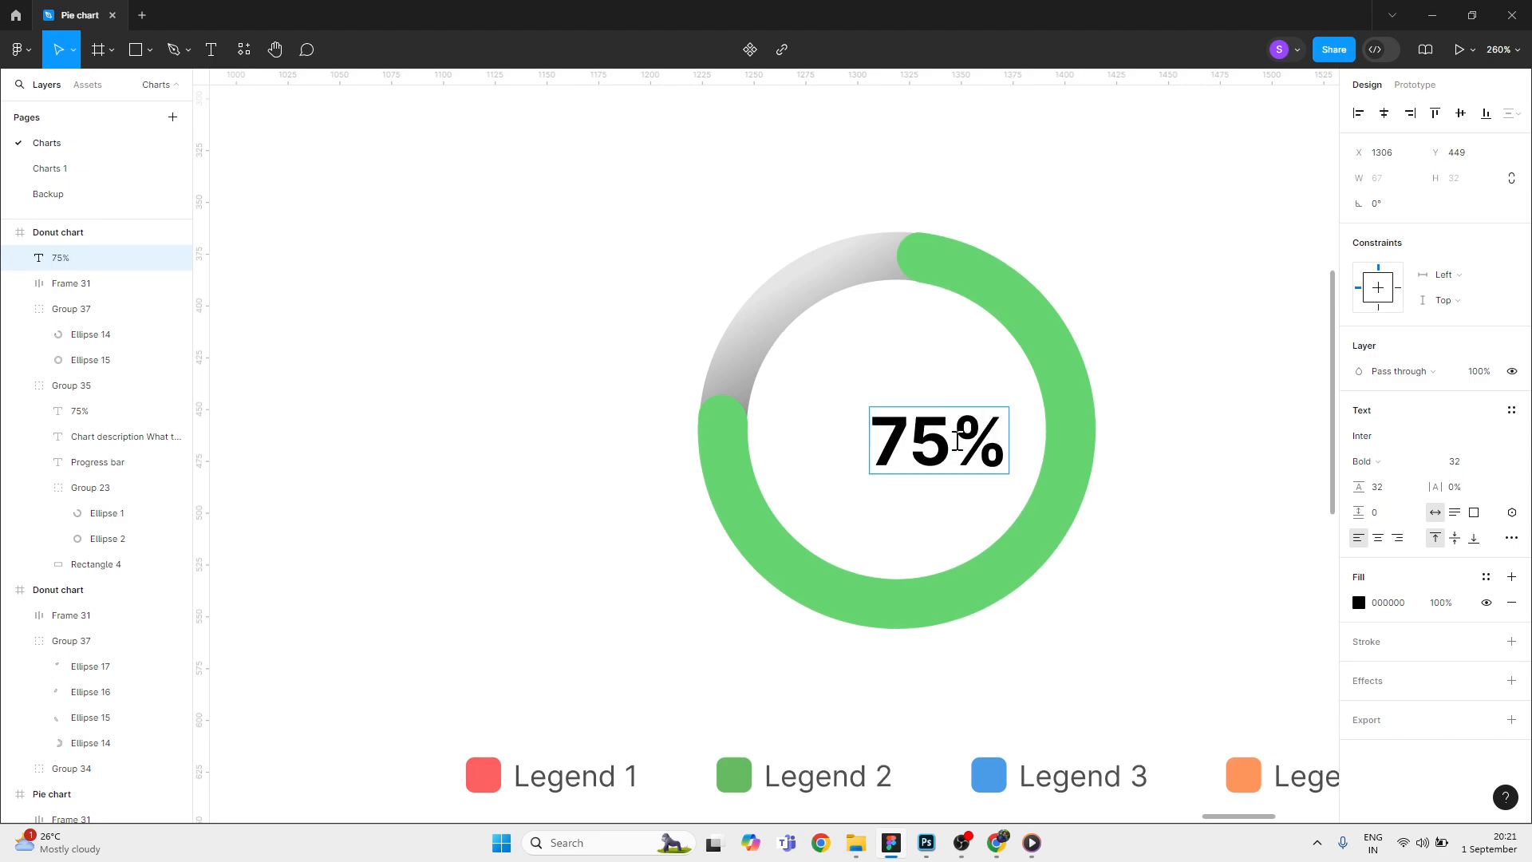
pyautogui.moveTo(960, 441); pyautogui.dragTo(1001, 463)
pyautogui.press('Escape')
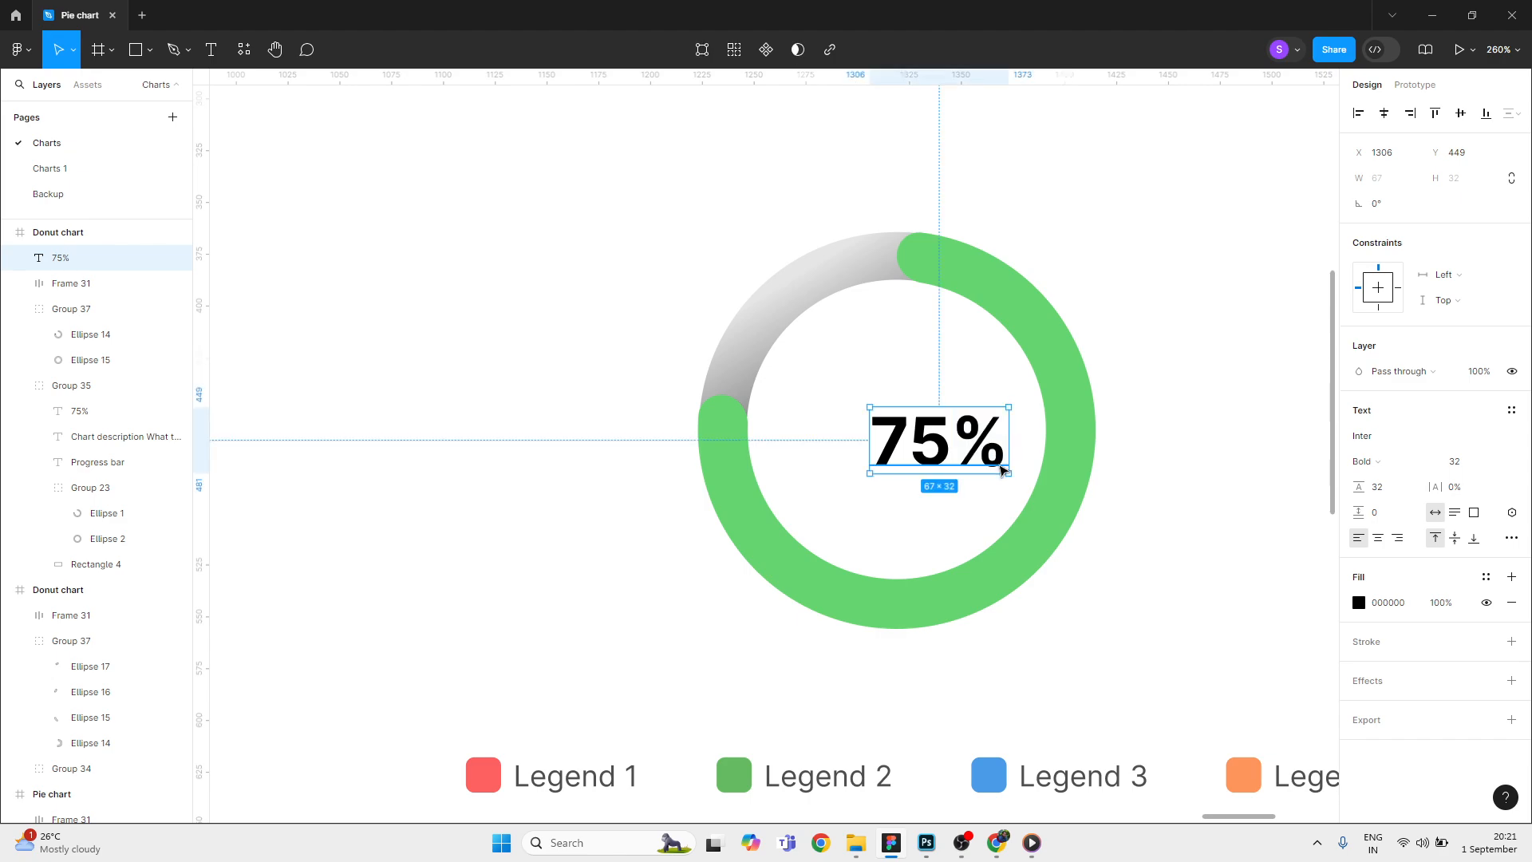
# Step: Reduce the font size of the percent sign in the new label so it is much smaller than the number, like the reference ring
pyautogui.scroll(-4, 953, 437)
pyautogui.scroll(2, 418, 314)
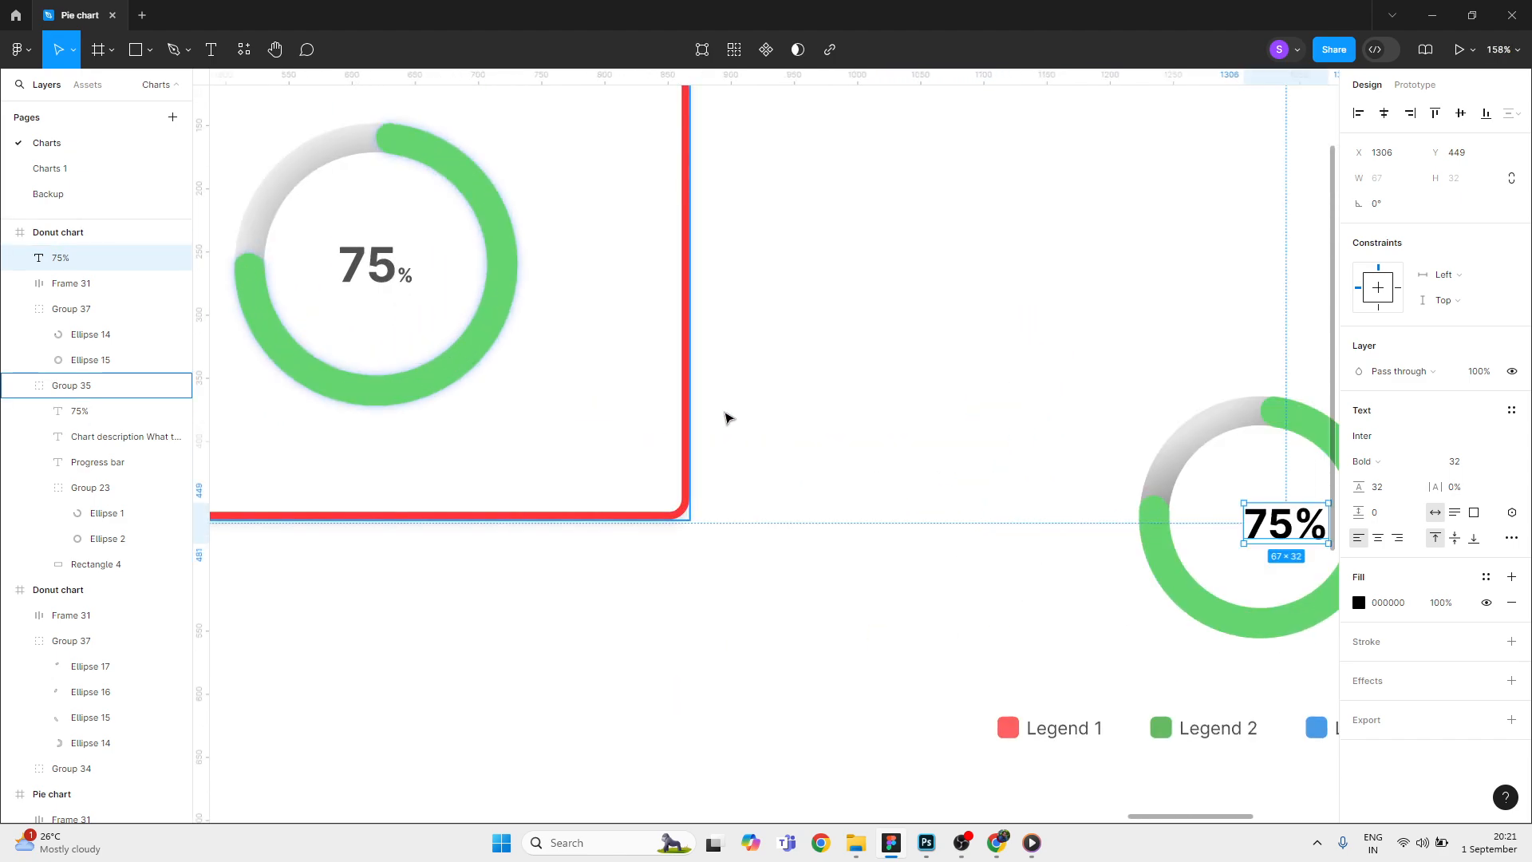
pyautogui.hscroll(4, 724, 417)
pyautogui.scroll(5, 923, 513)
pyautogui.doubleClick(1017, 552)
pyautogui.moveTo(1017, 552); pyautogui.dragTo(1063, 584)
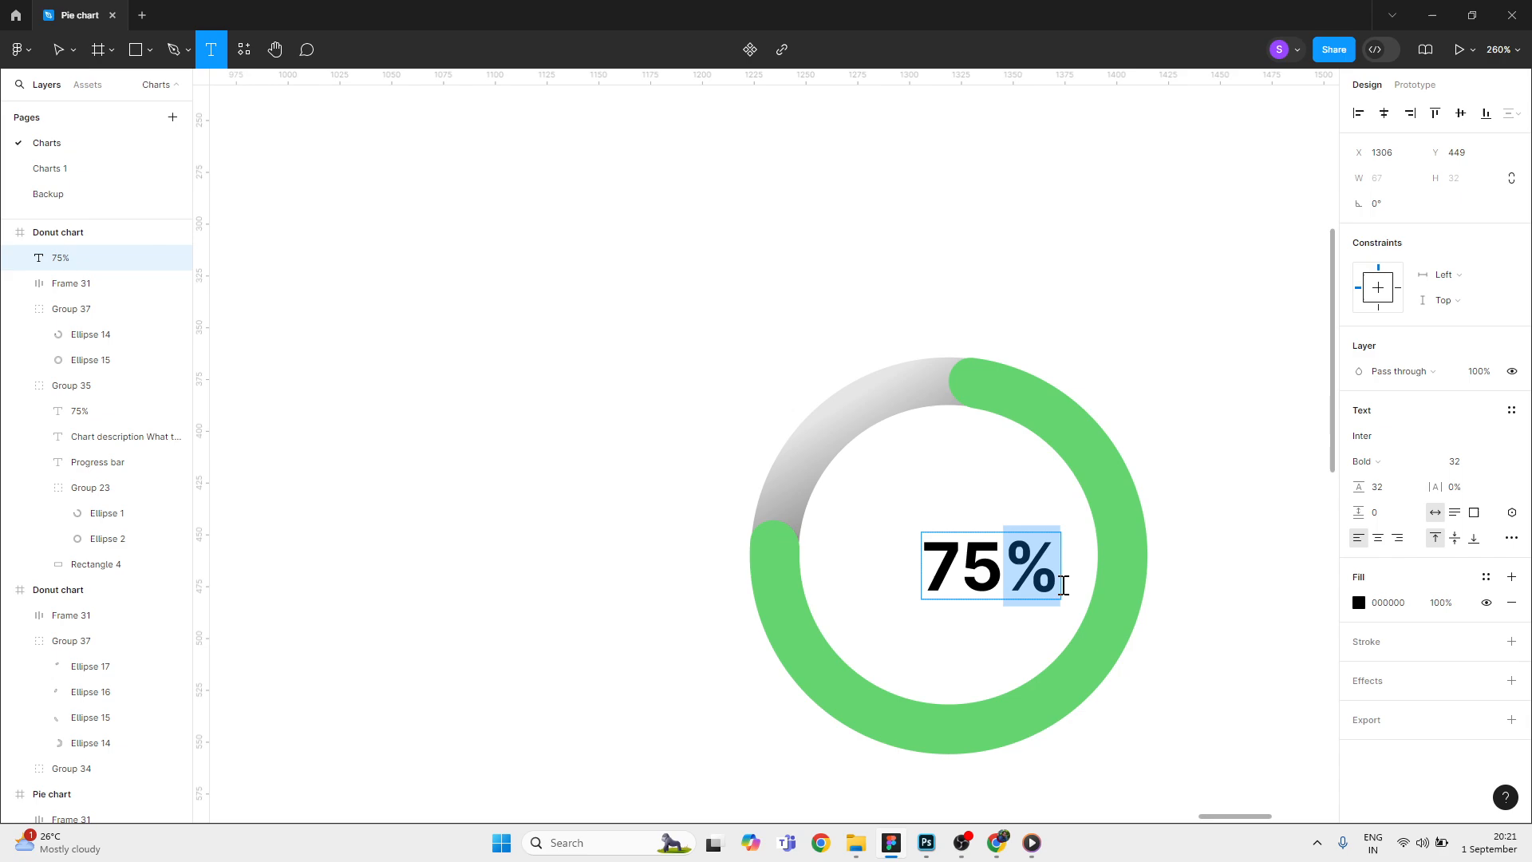
pyautogui.hotkey('ctrl', 'shift', ',')
pyautogui.hotkey('ctrl', 'shift', ',')
pyautogui.hotkey('ctrl', 'shift', ',')
pyautogui.hotkey('ctrl', 'shift', ',')
pyautogui.hotkey('ctrl', 'shift', ',')
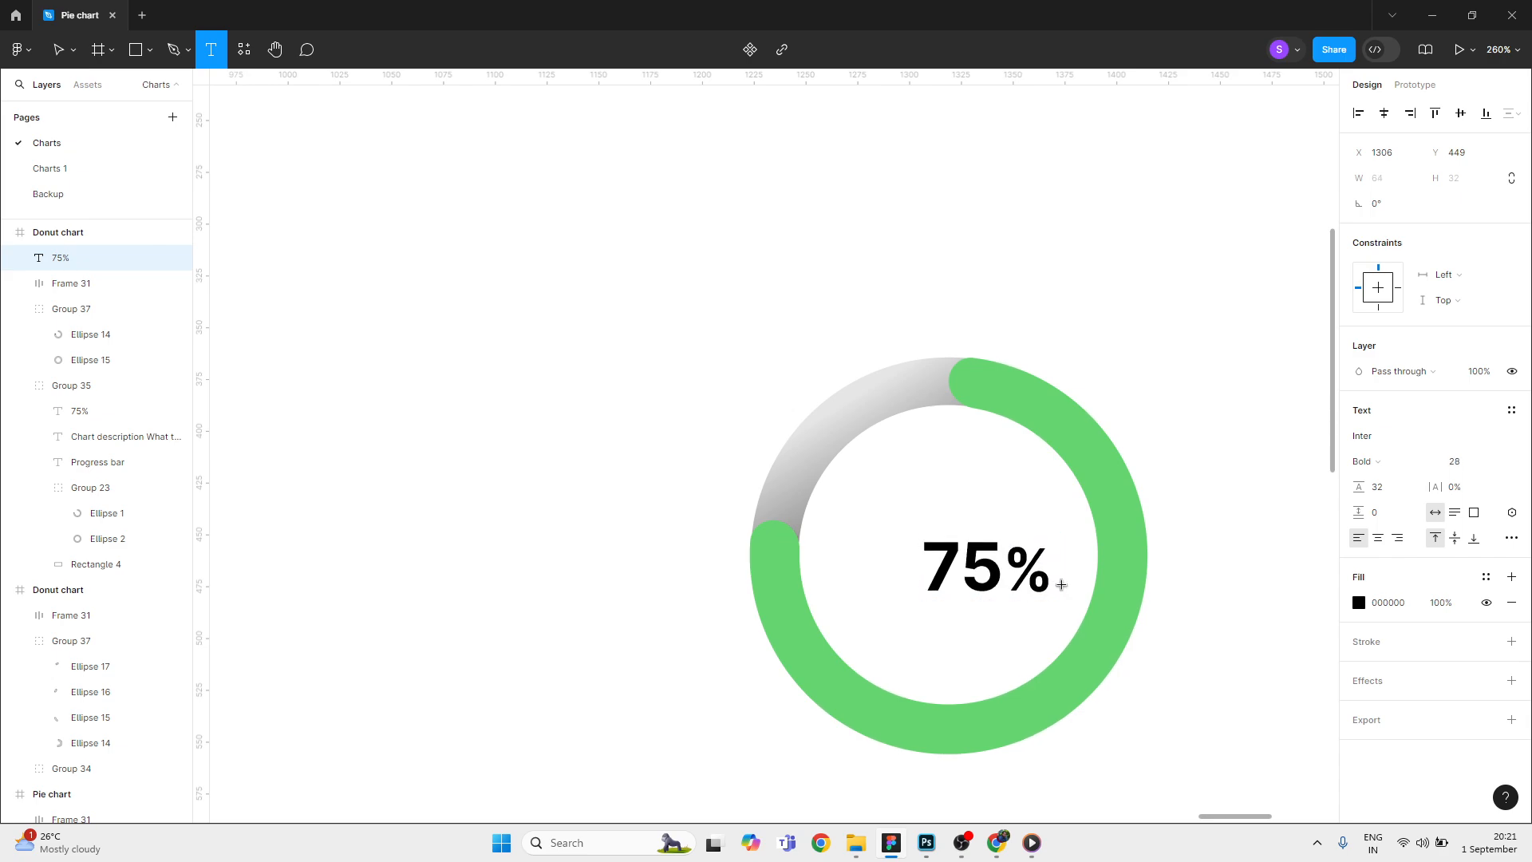
pyautogui.hotkey('ctrl', 'shift', ',')
pyautogui.hotkey('ctrl', 'shift', ',')
pyautogui.hotkey('ctrl', 'shift', ',')
pyautogui.hotkey('ctrl', 'shift', ',')
pyautogui.hotkey('ctrl', 'shift', ',')
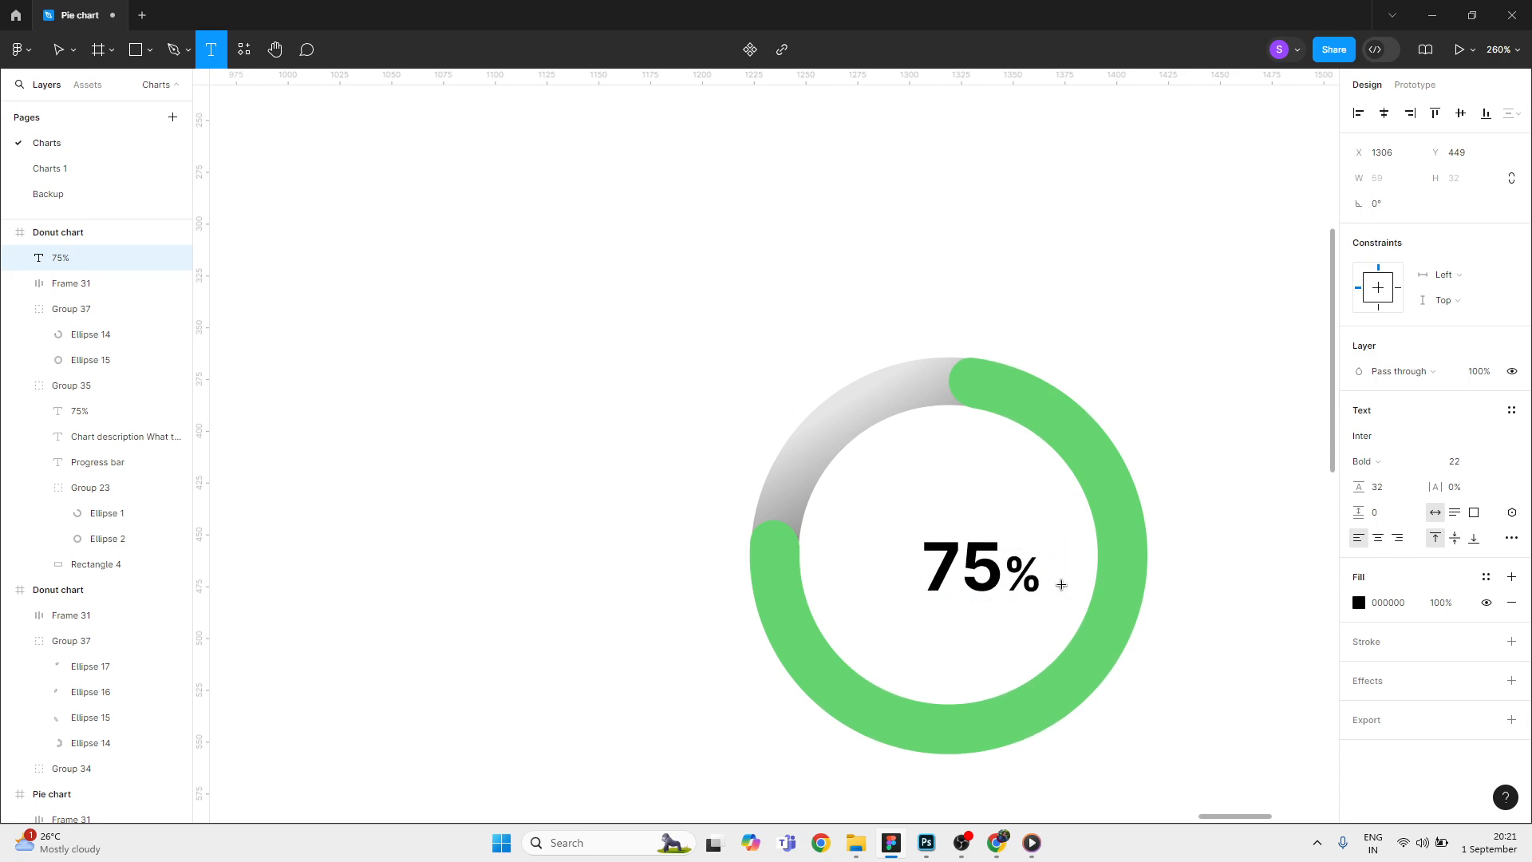
pyautogui.hotkey('ctrl', 'shift', ',')
pyautogui.hotkey('ctrl', 'shift', ',')
pyautogui.hotkey('ctrl', 'shift', ',')
pyautogui.hotkey('ctrl', 'shift', ',')
pyautogui.hotkey('ctrl', 'shift', ',')
pyautogui.hotkey('ctrl', 'shift', ',')
pyautogui.hotkey('ctrl', 'shift', ',')
pyautogui.press('Escape')
# Step: Centre the 75% label horizontally and vertically on the progress ring group
pyautogui.keyDown('shift'); pyautogui.click(1129, 479); pyautogui.keyUp('shift')
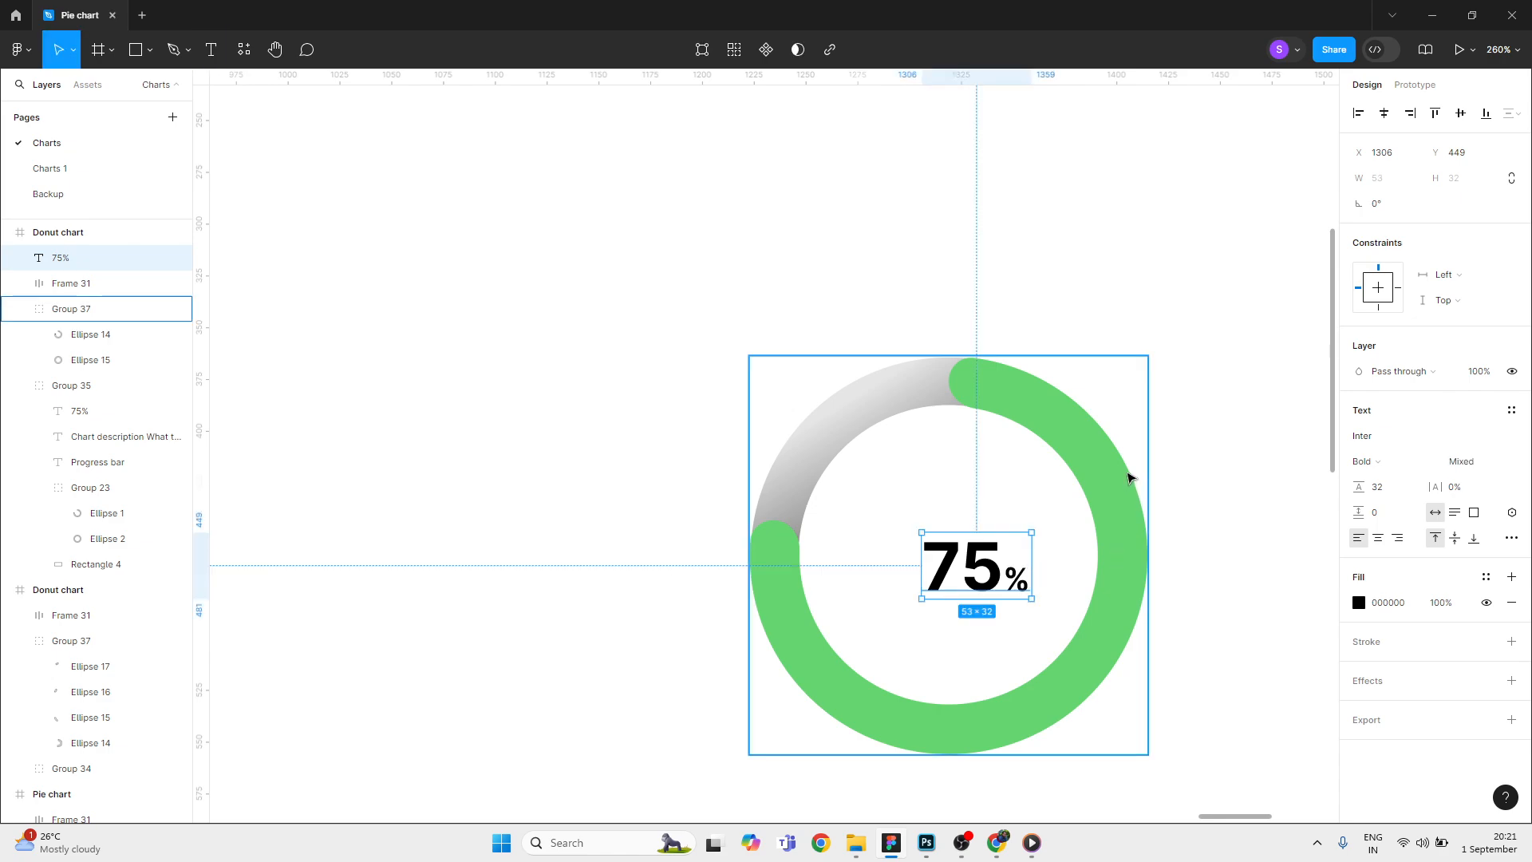
pyautogui.click(1383, 112)
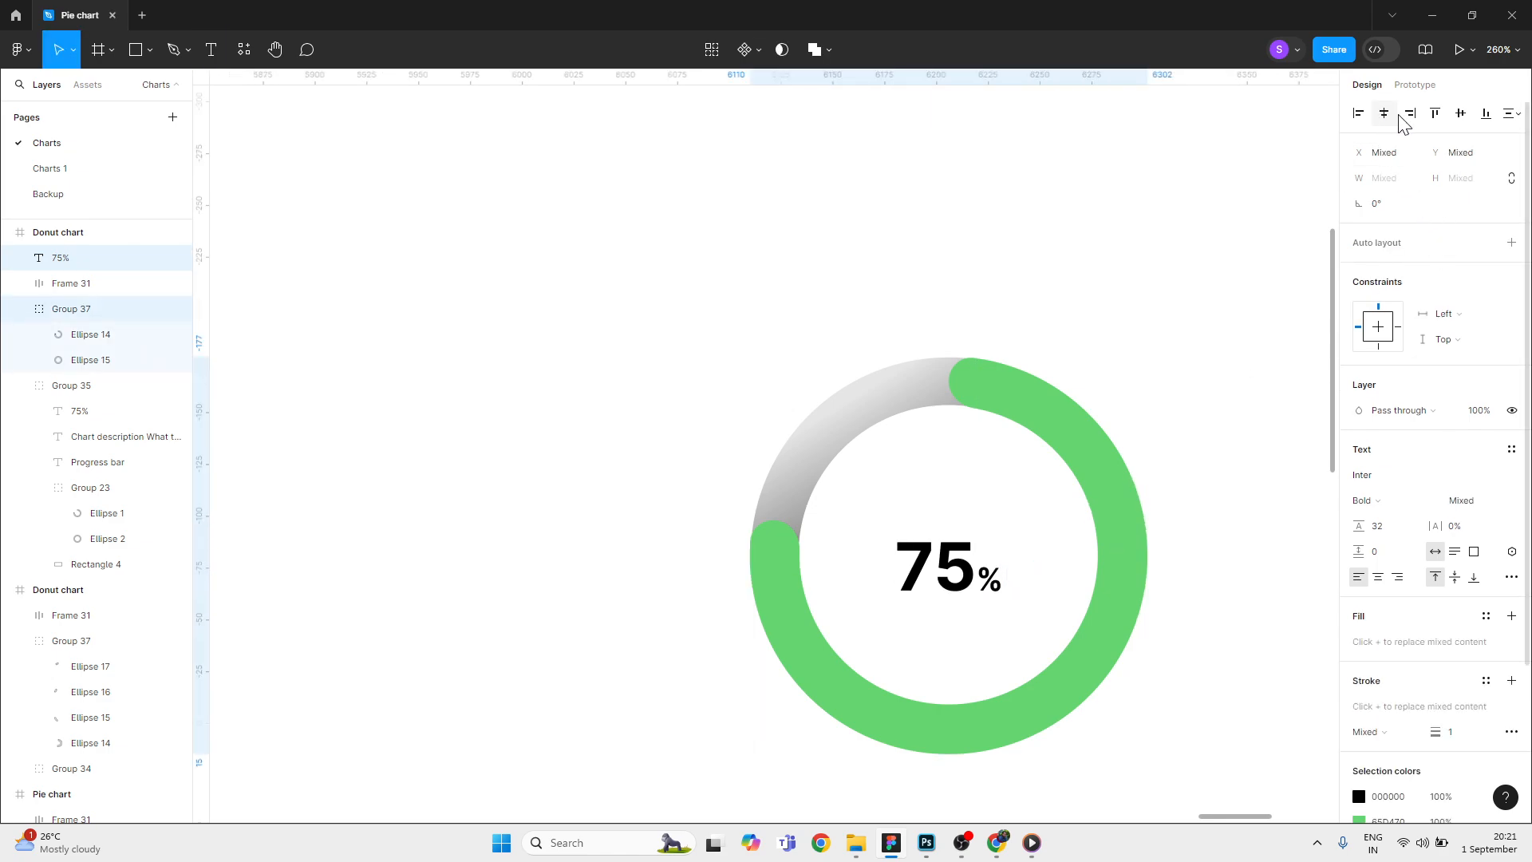
pyautogui.click(1460, 113)
pyautogui.click(1100, 276)
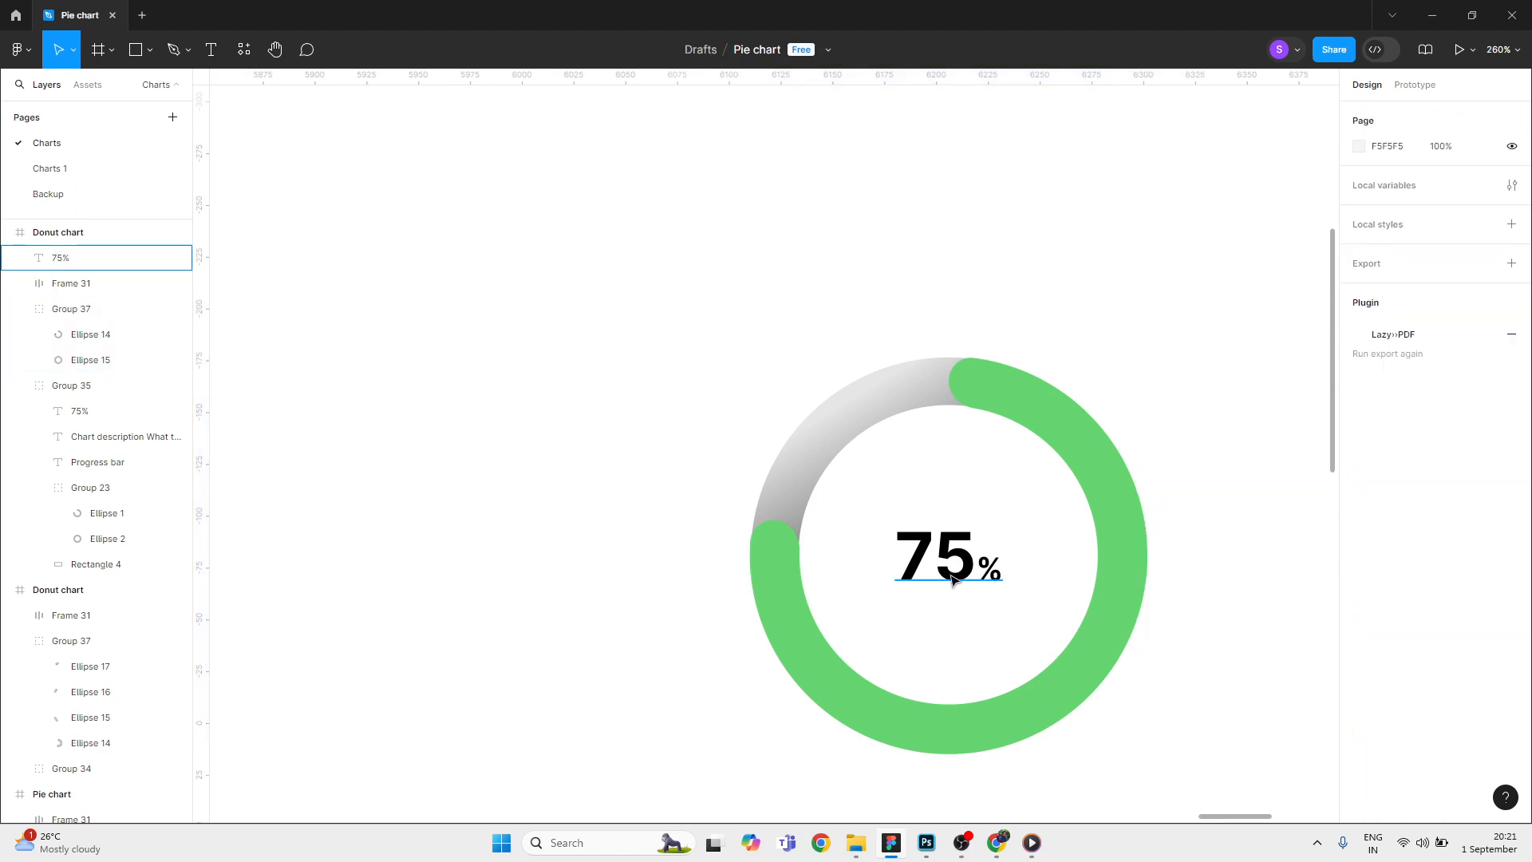
# Step: Set the 75% label's text colour to dark grey 212121
pyautogui.scroll(5, 950, 571)
pyautogui.scroll(3, 910, 523)
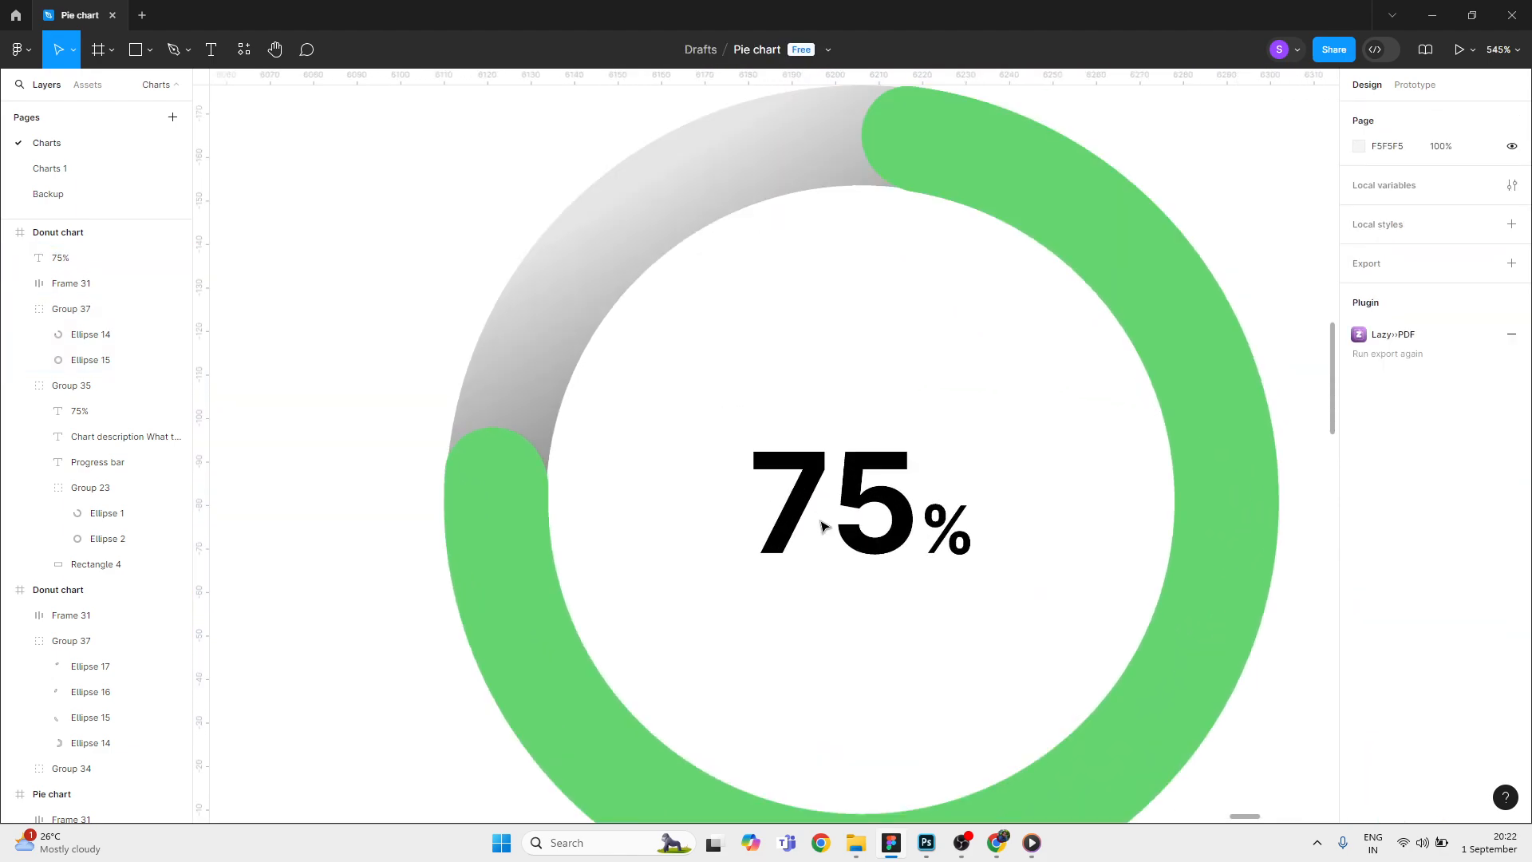
pyautogui.click(883, 524)
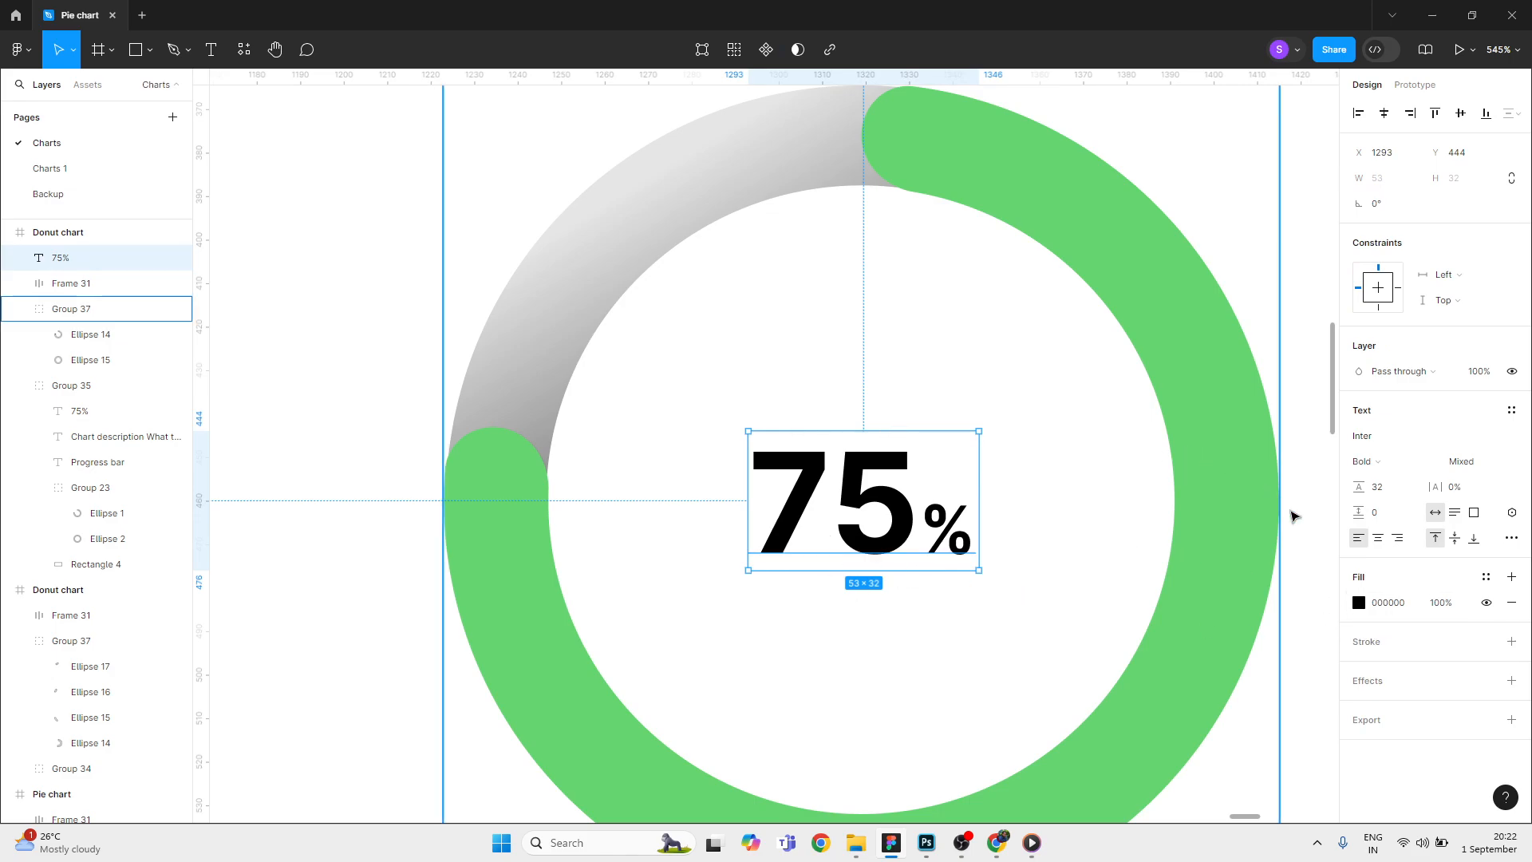
pyautogui.click(1358, 603)
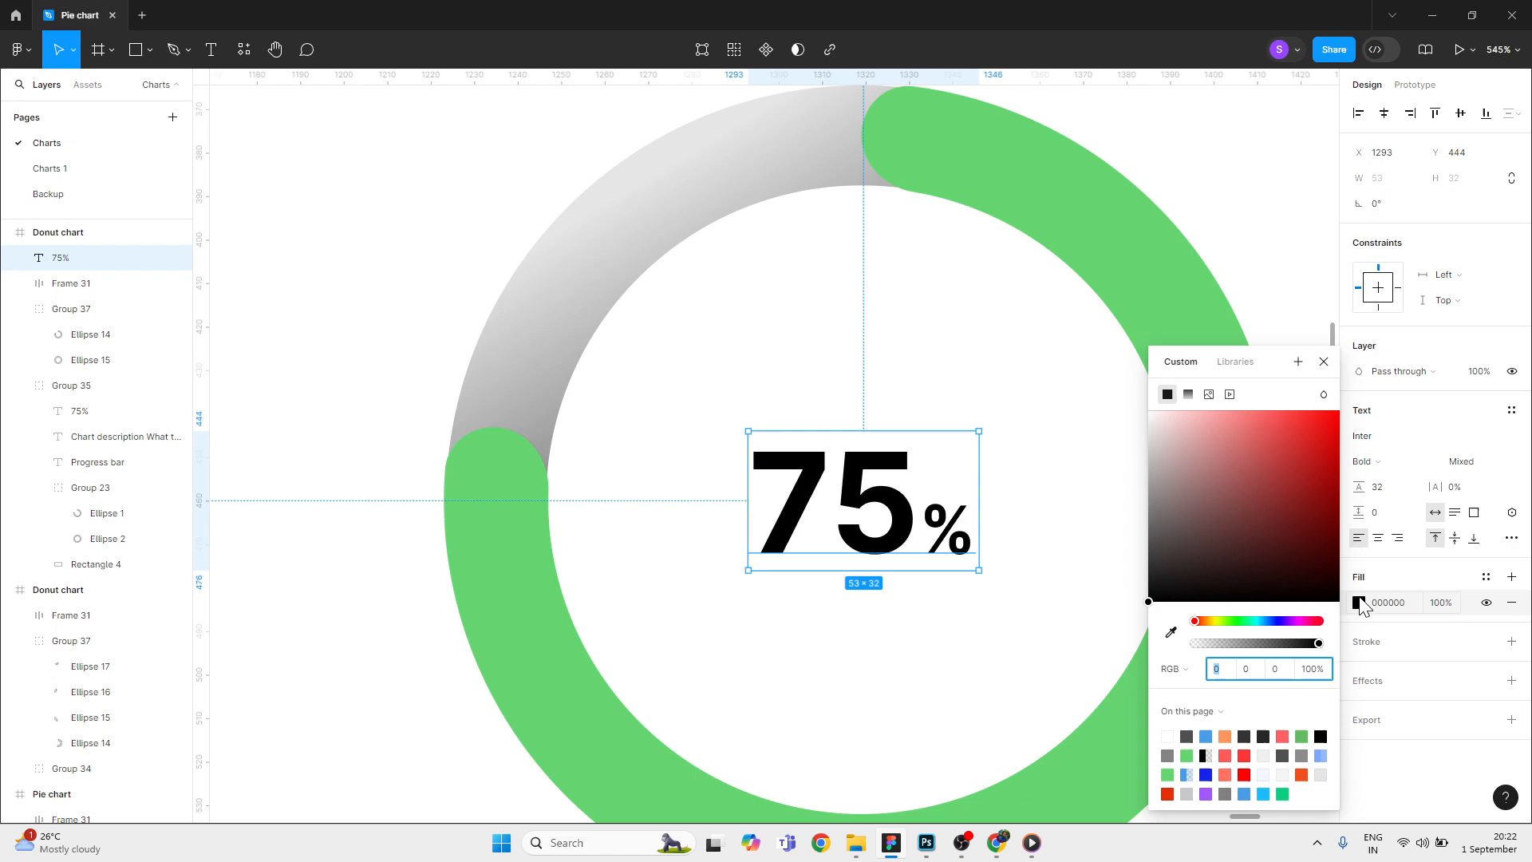
pyautogui.click(1148, 543)
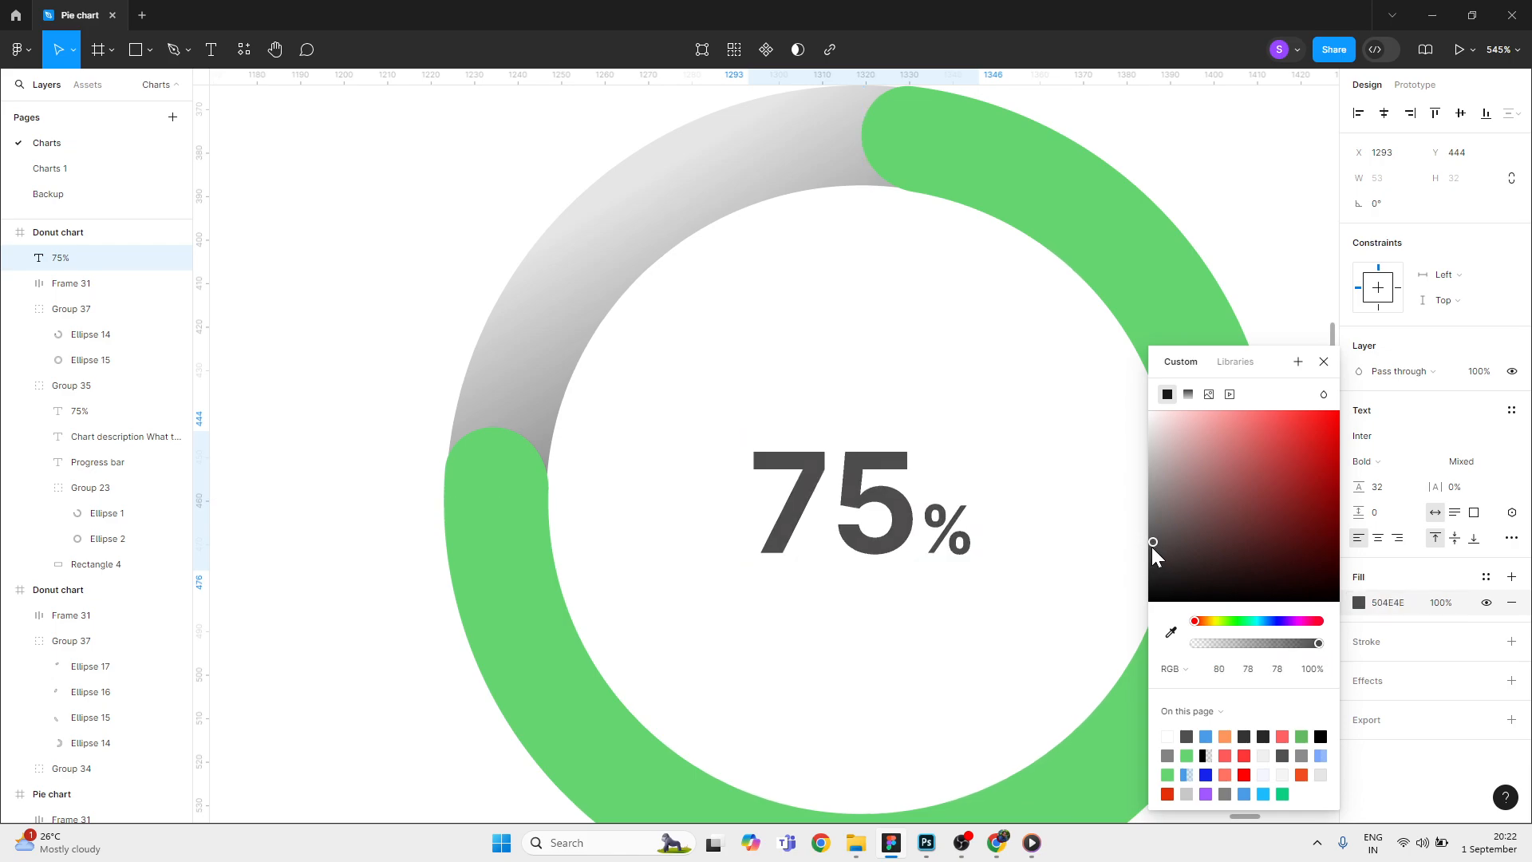
pyautogui.moveTo(1145, 548); pyautogui.dragTo(1143, 553)
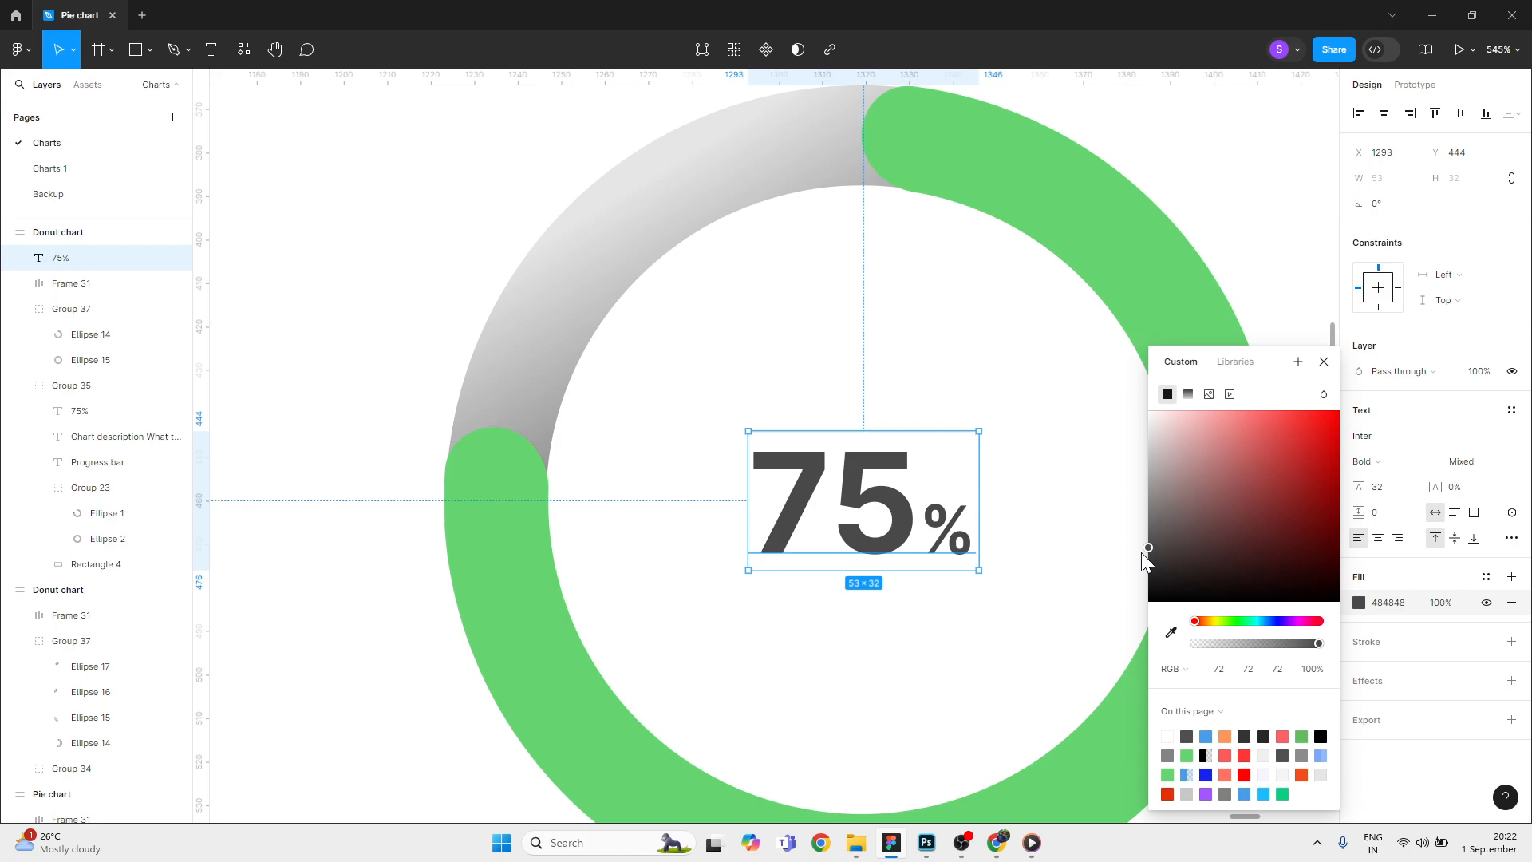
pyautogui.click(1141, 554)
pyautogui.moveTo(1152, 552)
pyautogui.mouseDown()
pyautogui.moveTo(1137, 557)
pyautogui.moveTo(1158, 560)
pyautogui.moveTo(1158, 537)
pyautogui.moveTo(1146, 554)
pyautogui.mouseUp()
pyautogui.click(1388, 604)
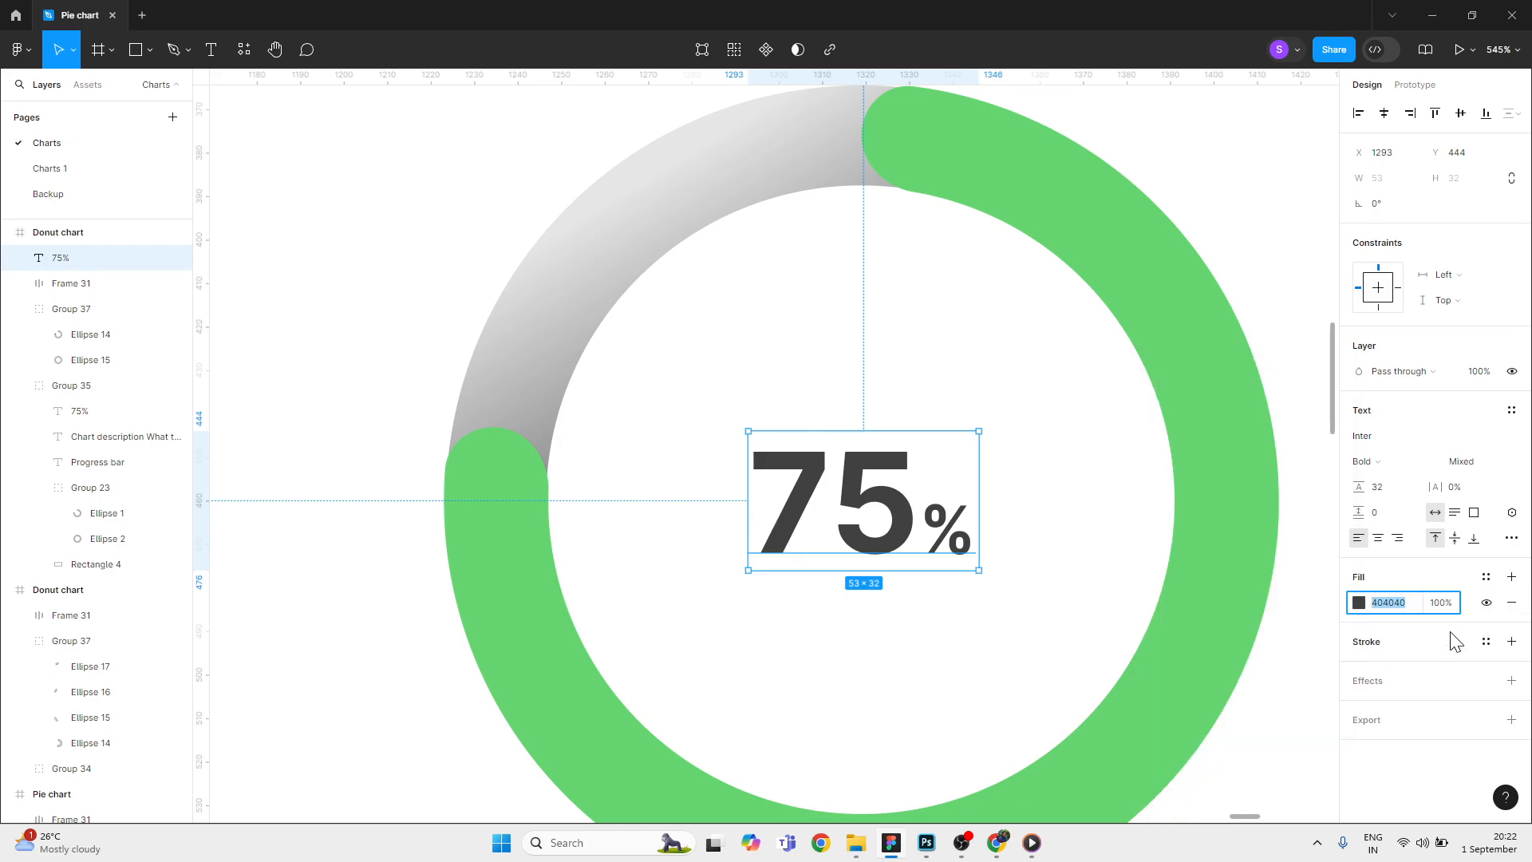
pyautogui.write('21')
pyautogui.press('Tab')
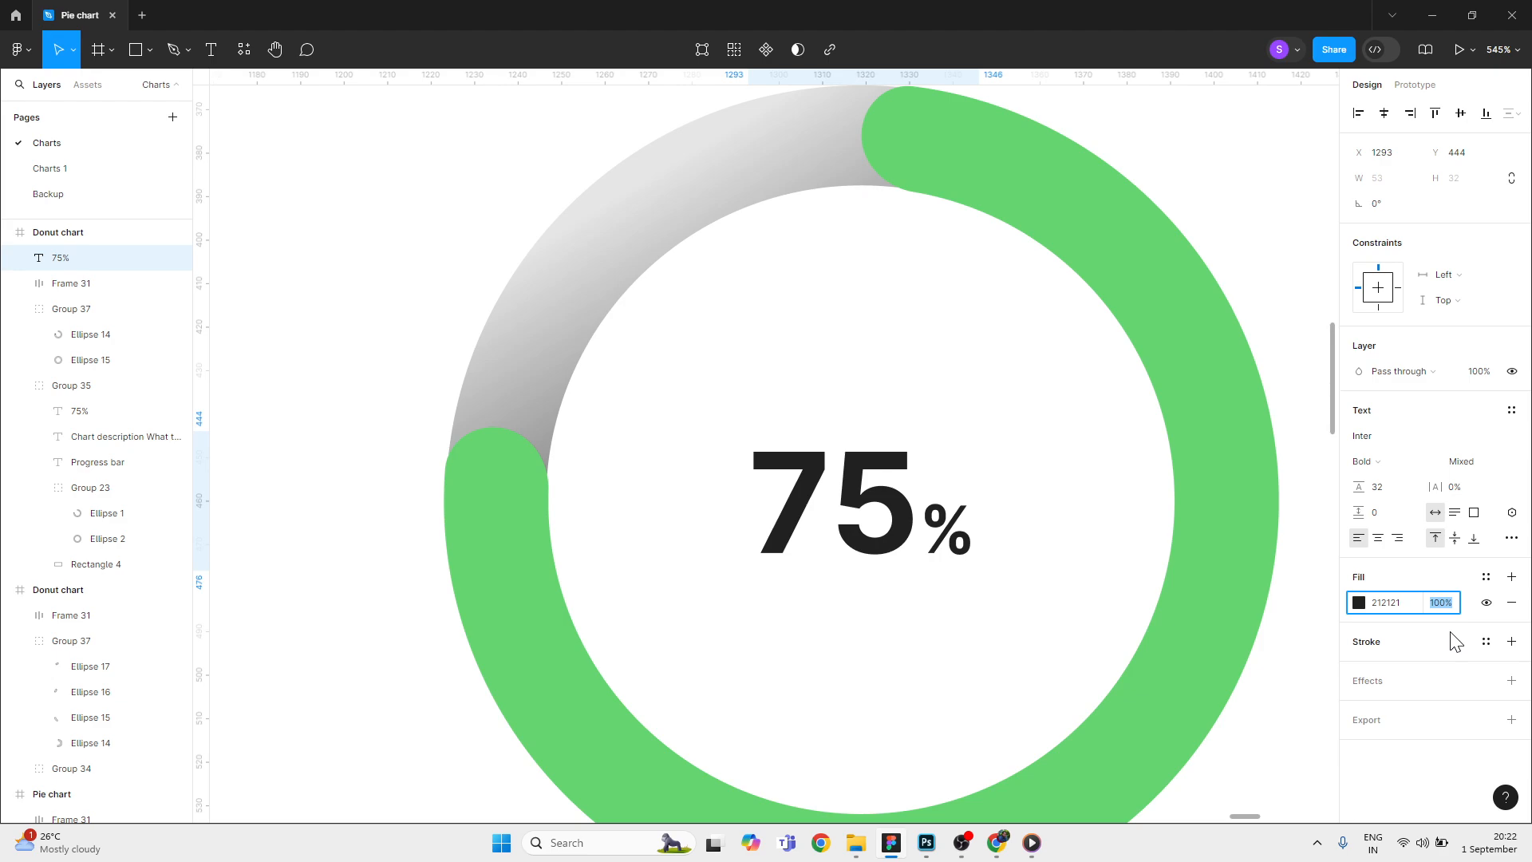
# Step: Delete the leftover legend row beneath the 75% progress ring
pyautogui.scroll(-8, 766, 407)
pyautogui.click(556, 412)
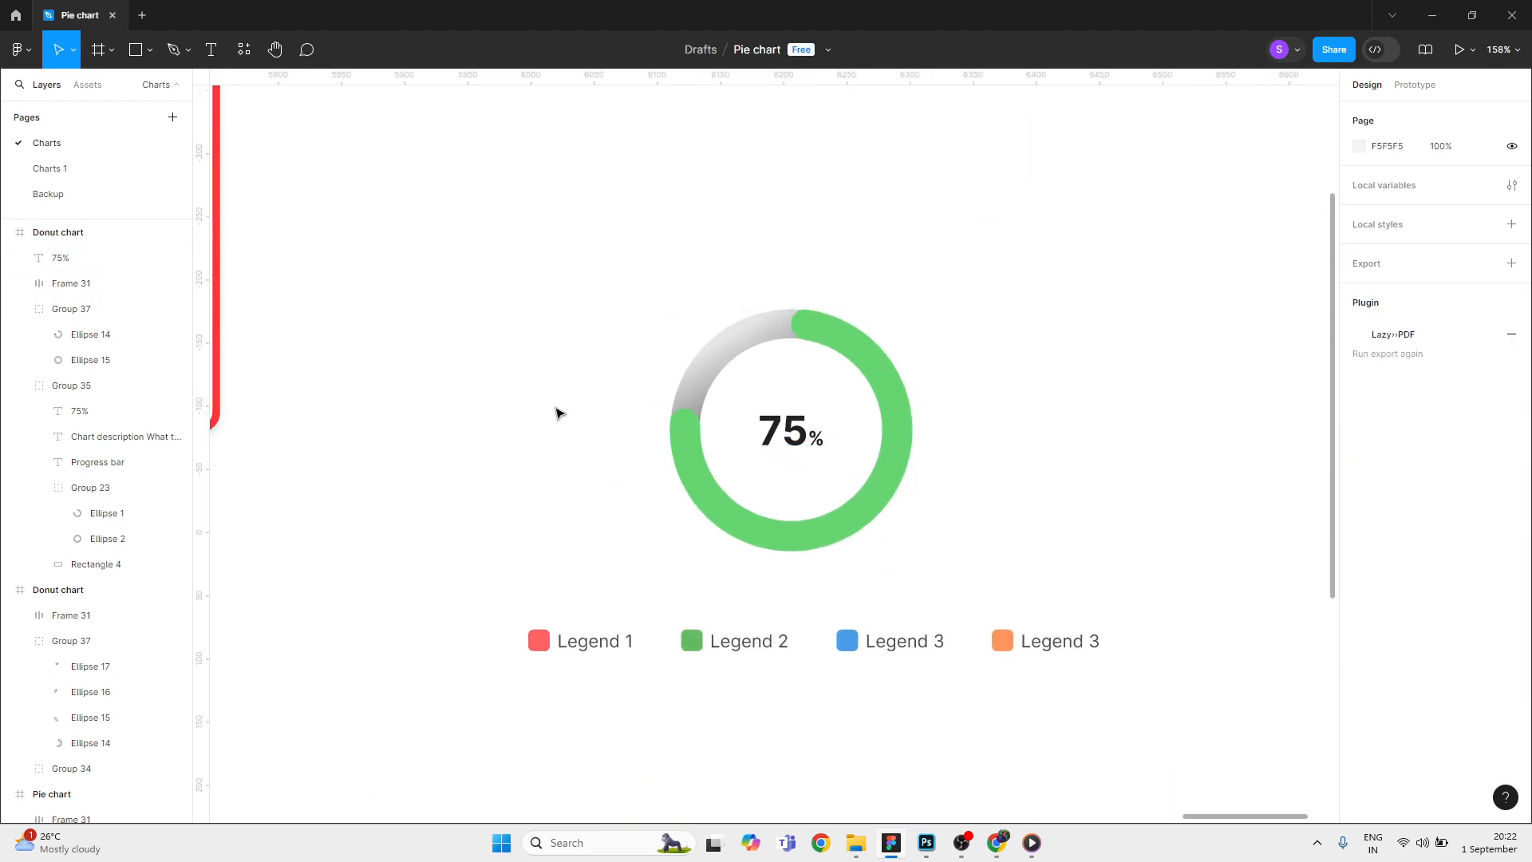
pyautogui.hscroll(-3, 665, 412)
pyautogui.click(736, 643)
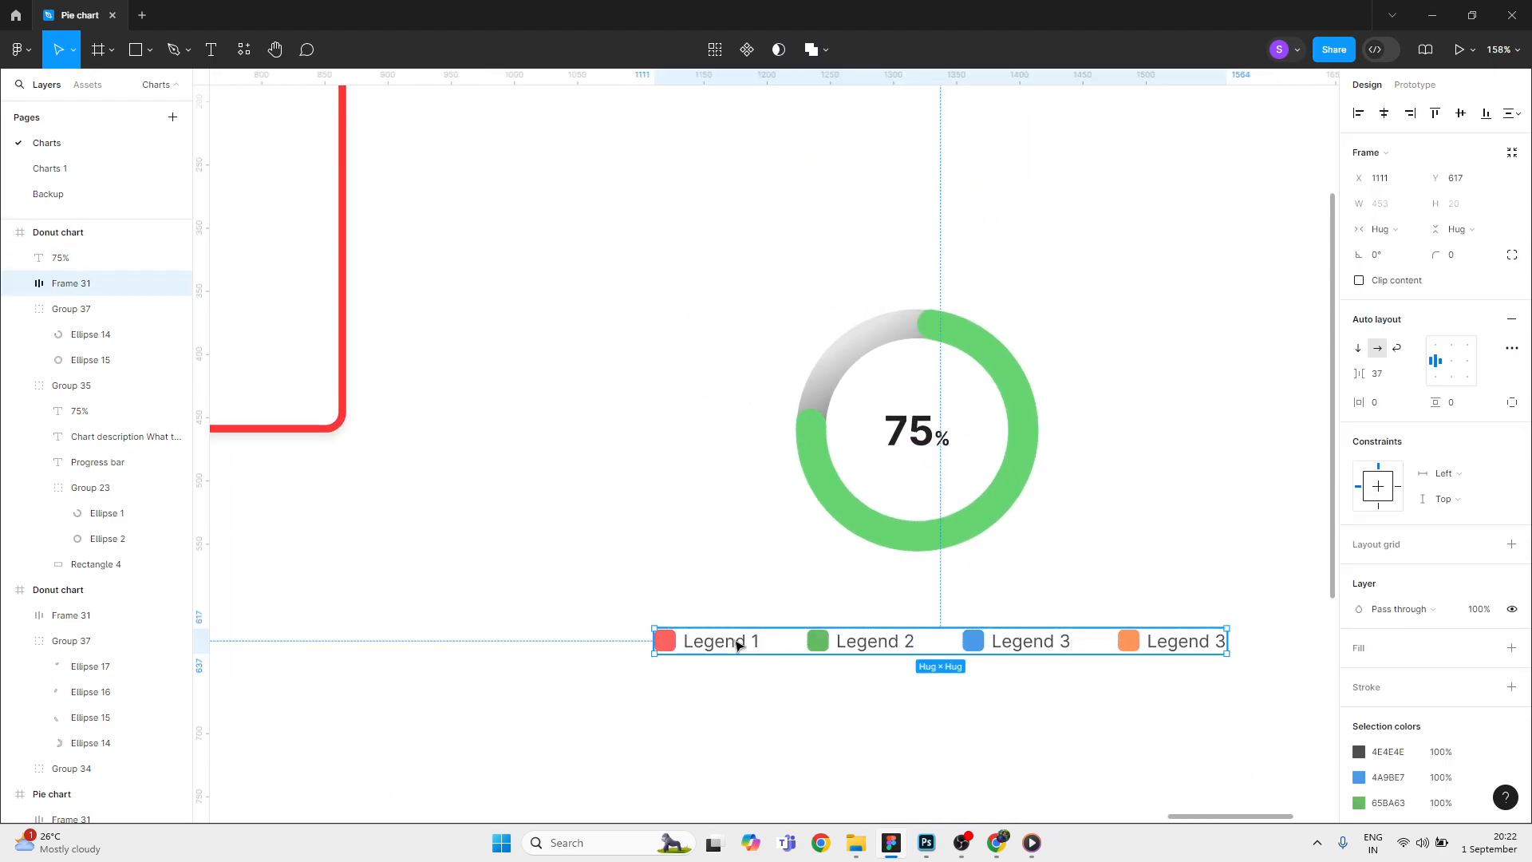
pyautogui.press('Delete')
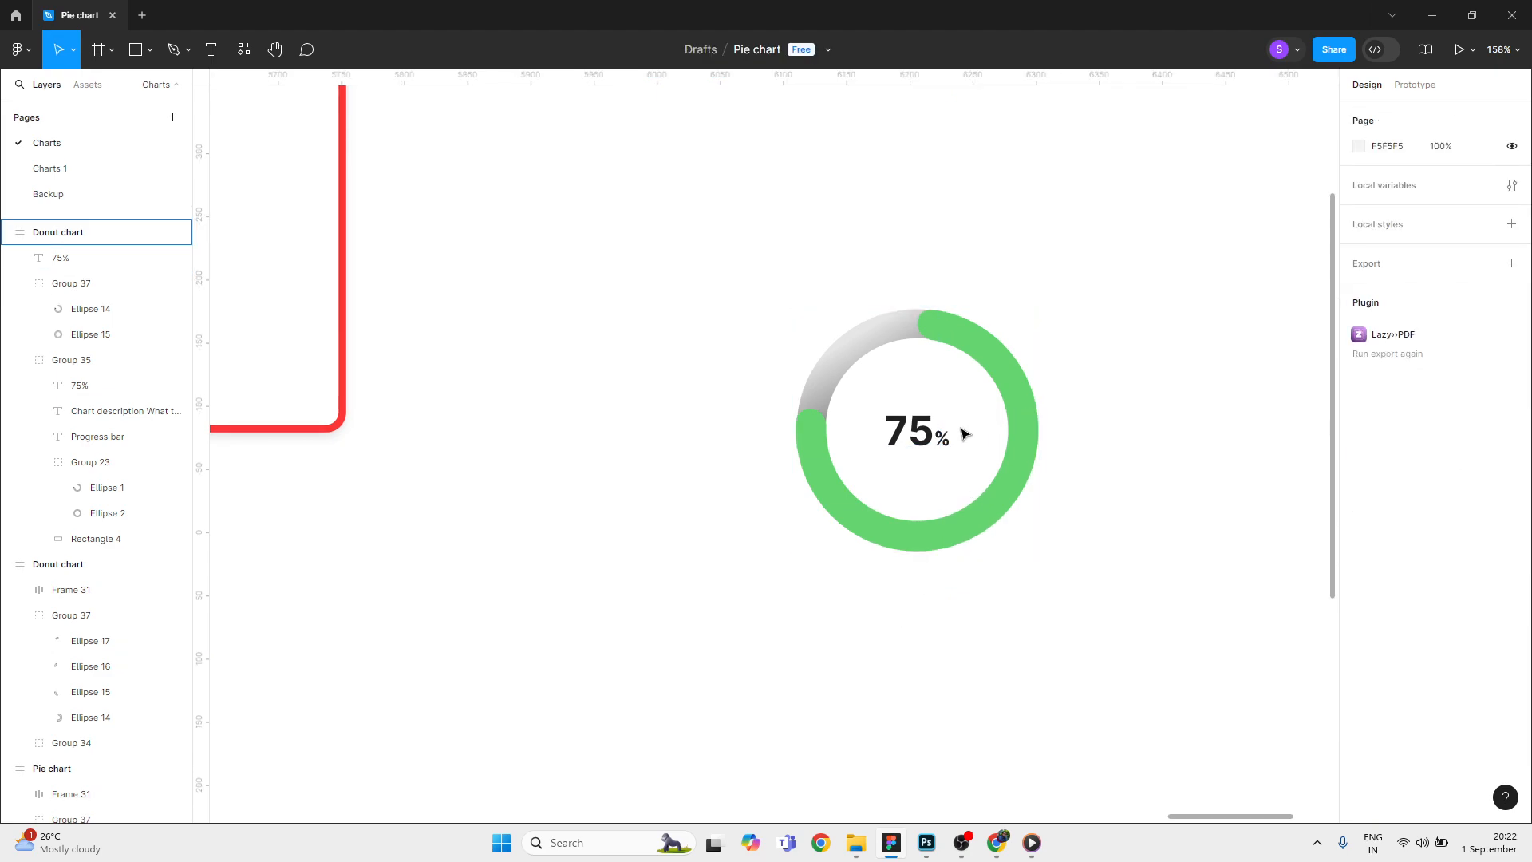
# Step: Compare the finished progress ring with its reference card, and look over the donut chart and pie chart frames
pyautogui.scroll(-5, 967, 430)
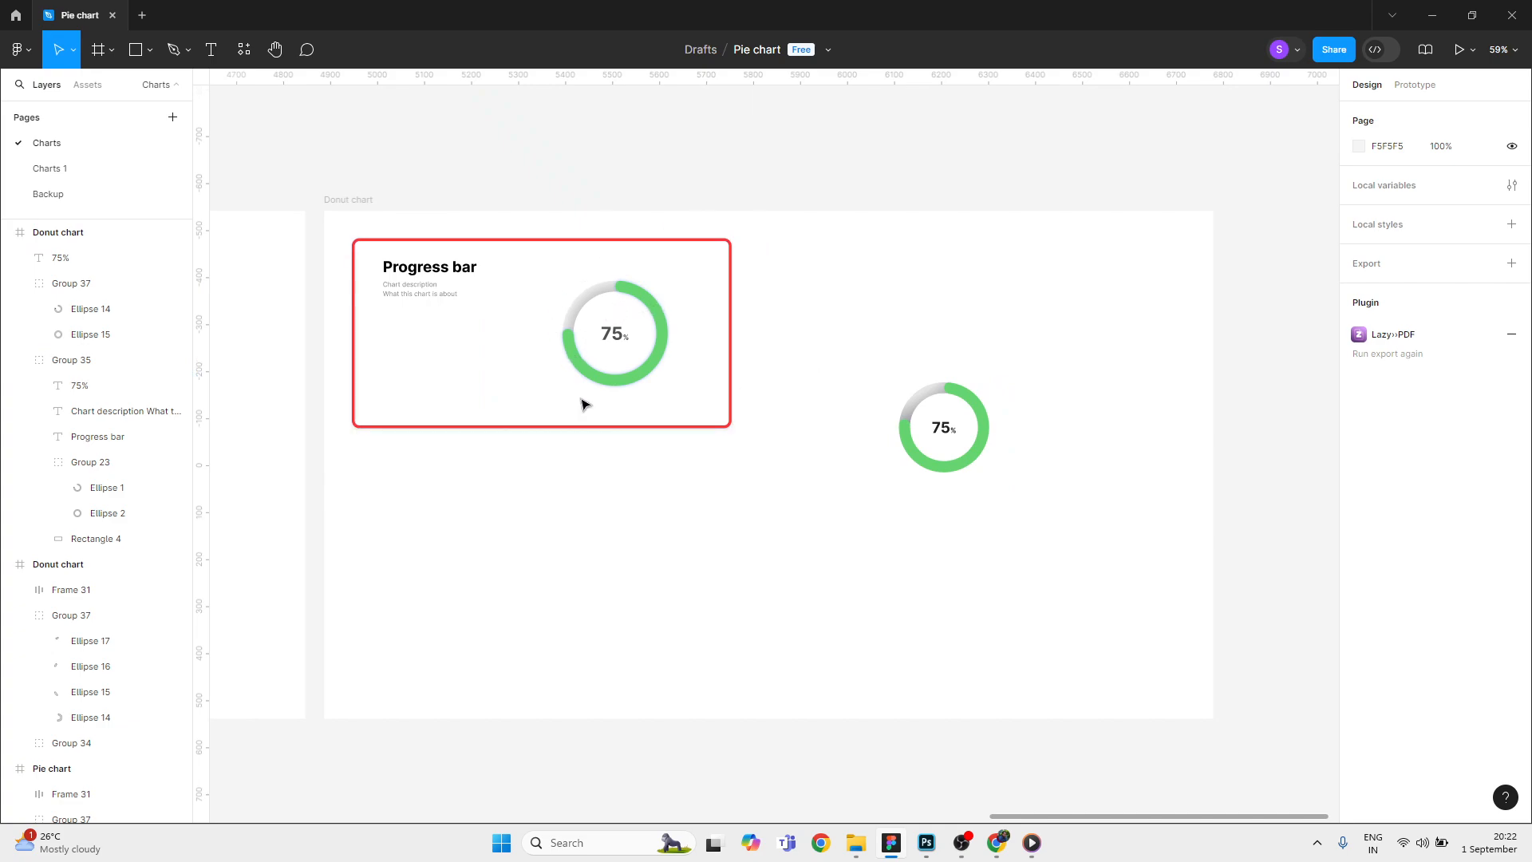
pyautogui.scroll(3, 798, 459)
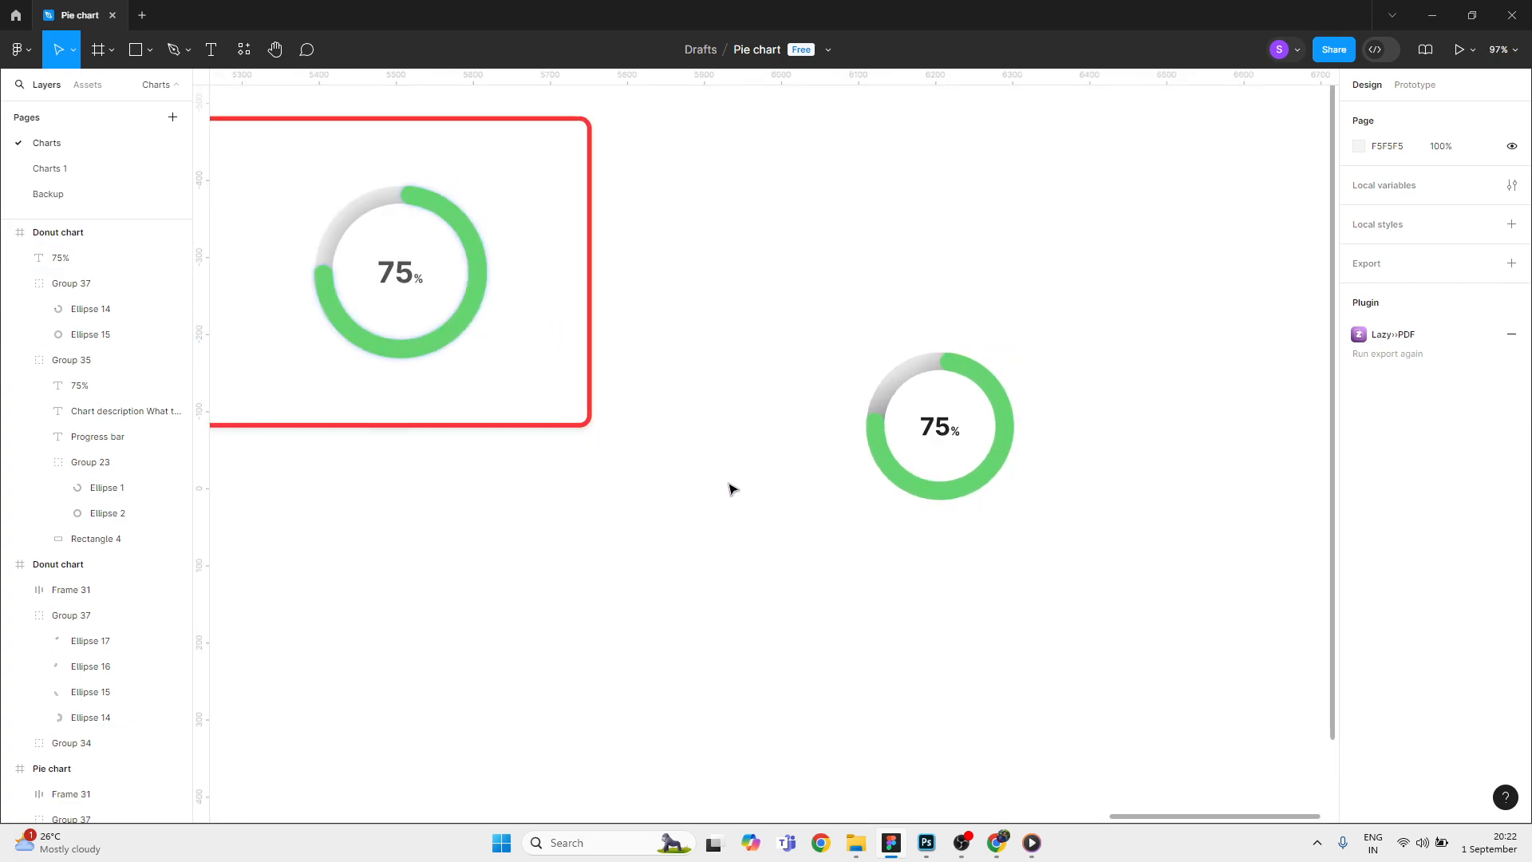
pyautogui.scroll(-4, 758, 482)
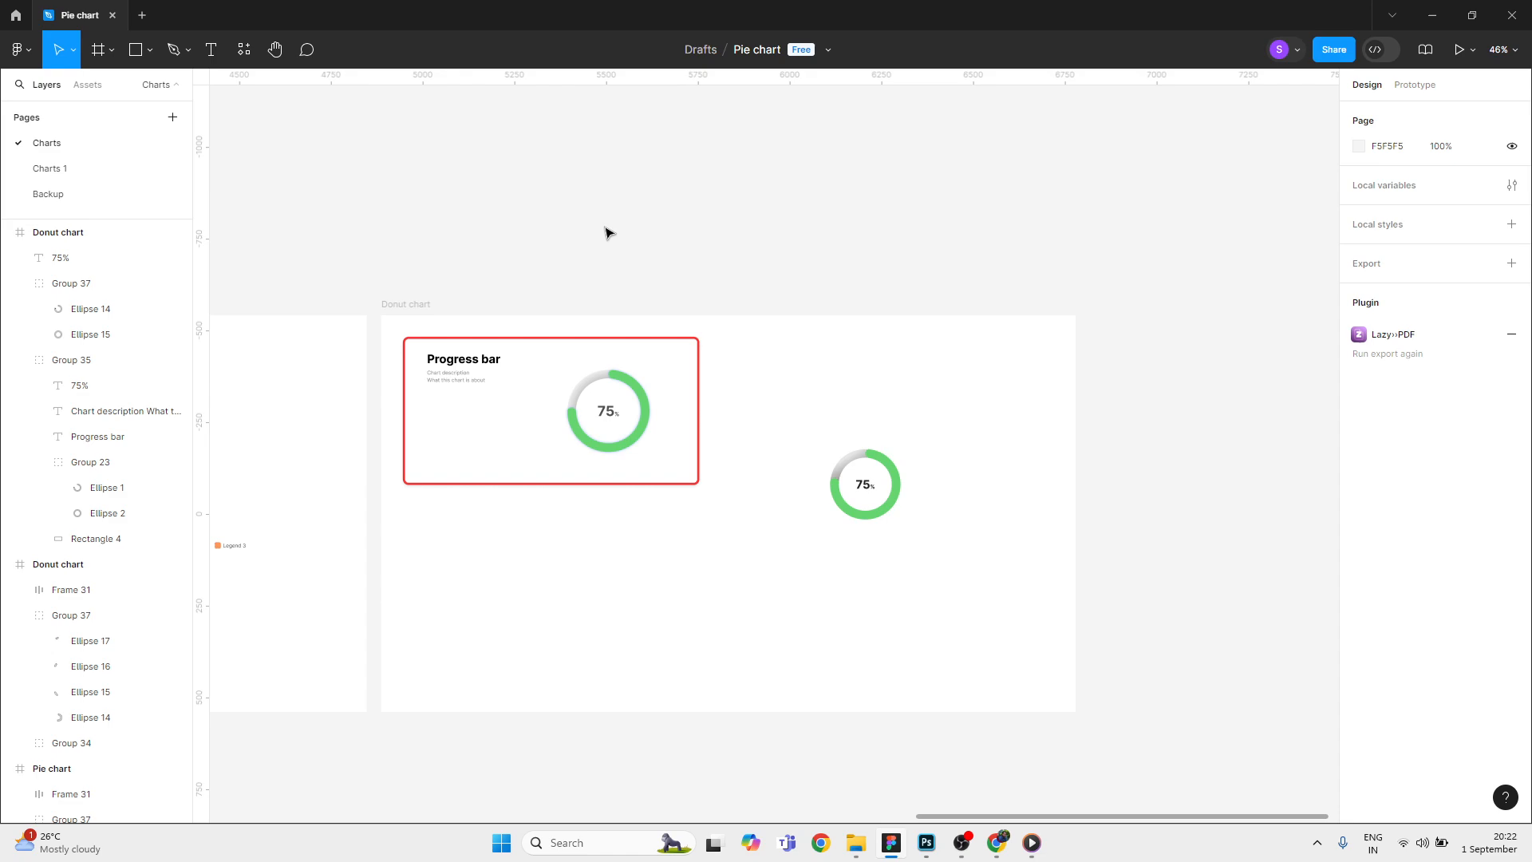
pyautogui.moveTo(620, 227); pyautogui.dragTo(868, 196)
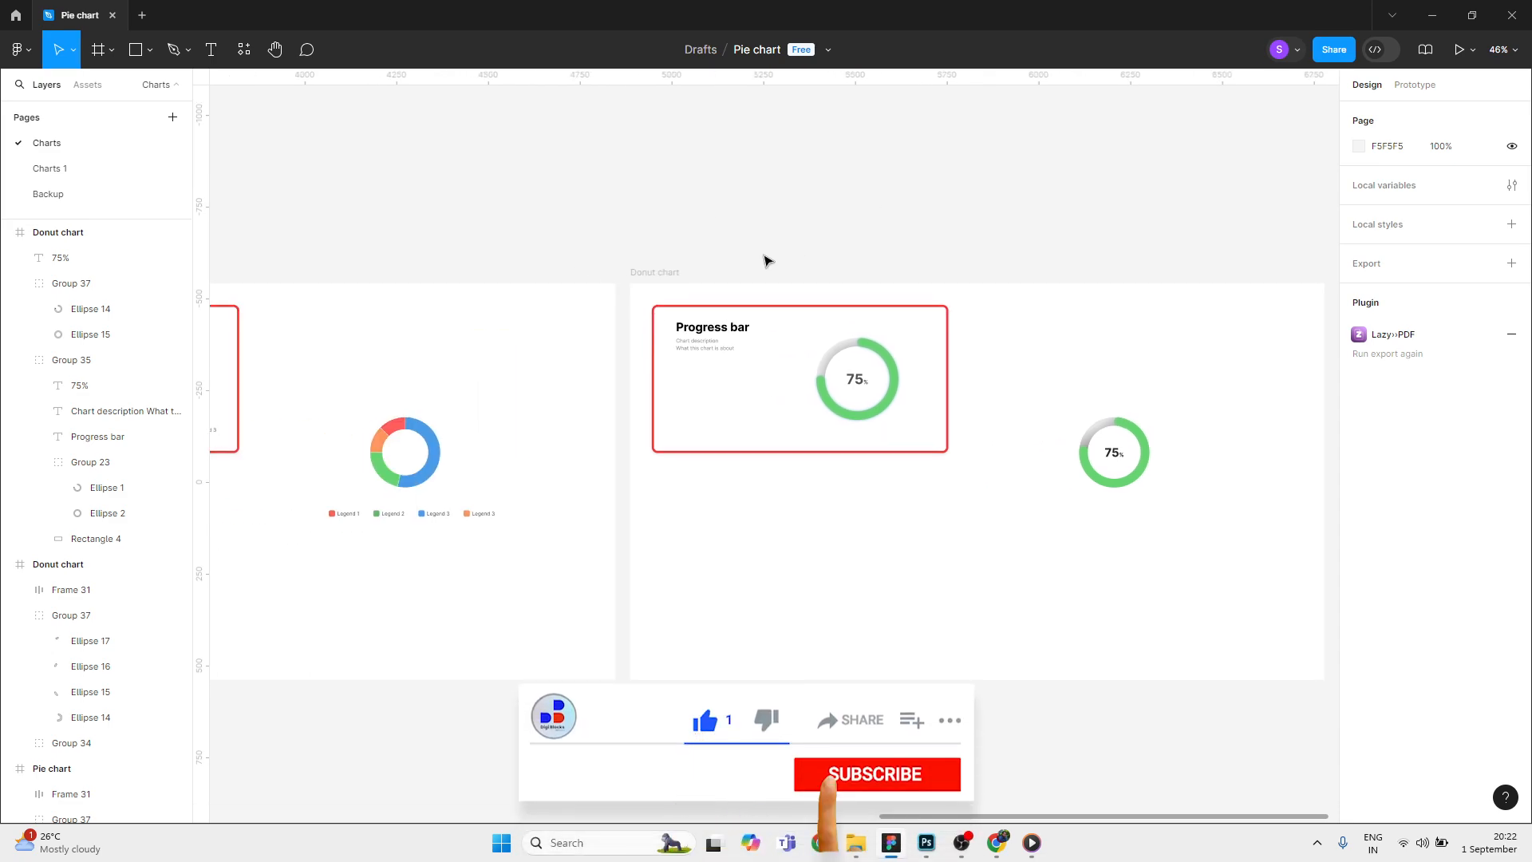
pyautogui.moveTo(461, 458); pyautogui.dragTo(881, 524)
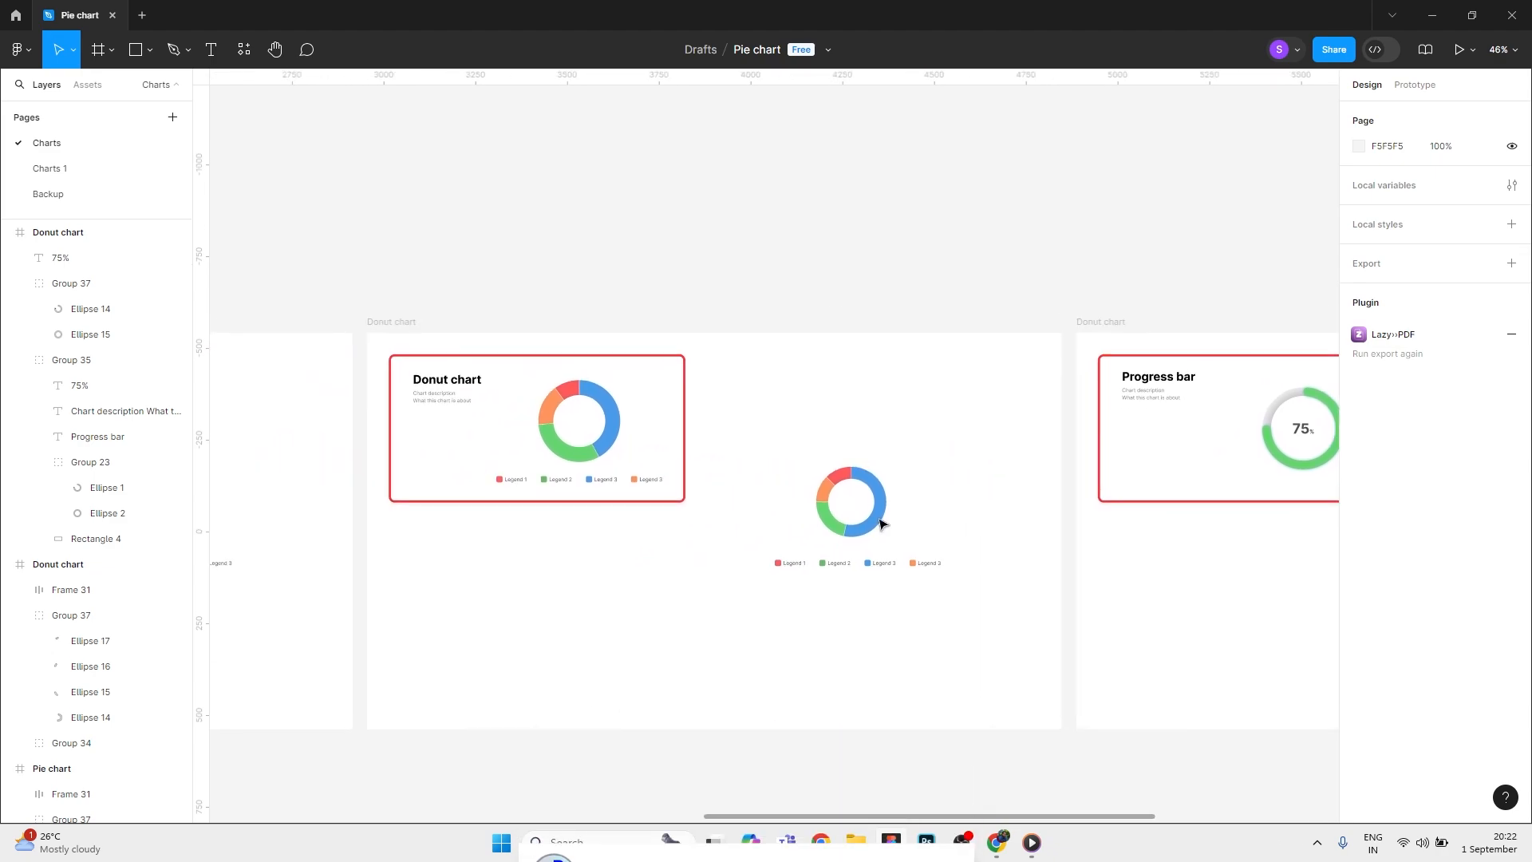
pyautogui.scroll(2, 785, 501)
pyautogui.moveTo(691, 571); pyautogui.dragTo(1177, 536)
pyautogui.scroll(-2, 782, 526)
pyautogui.moveTo(489, 534); pyautogui.dragTo(563, 547)
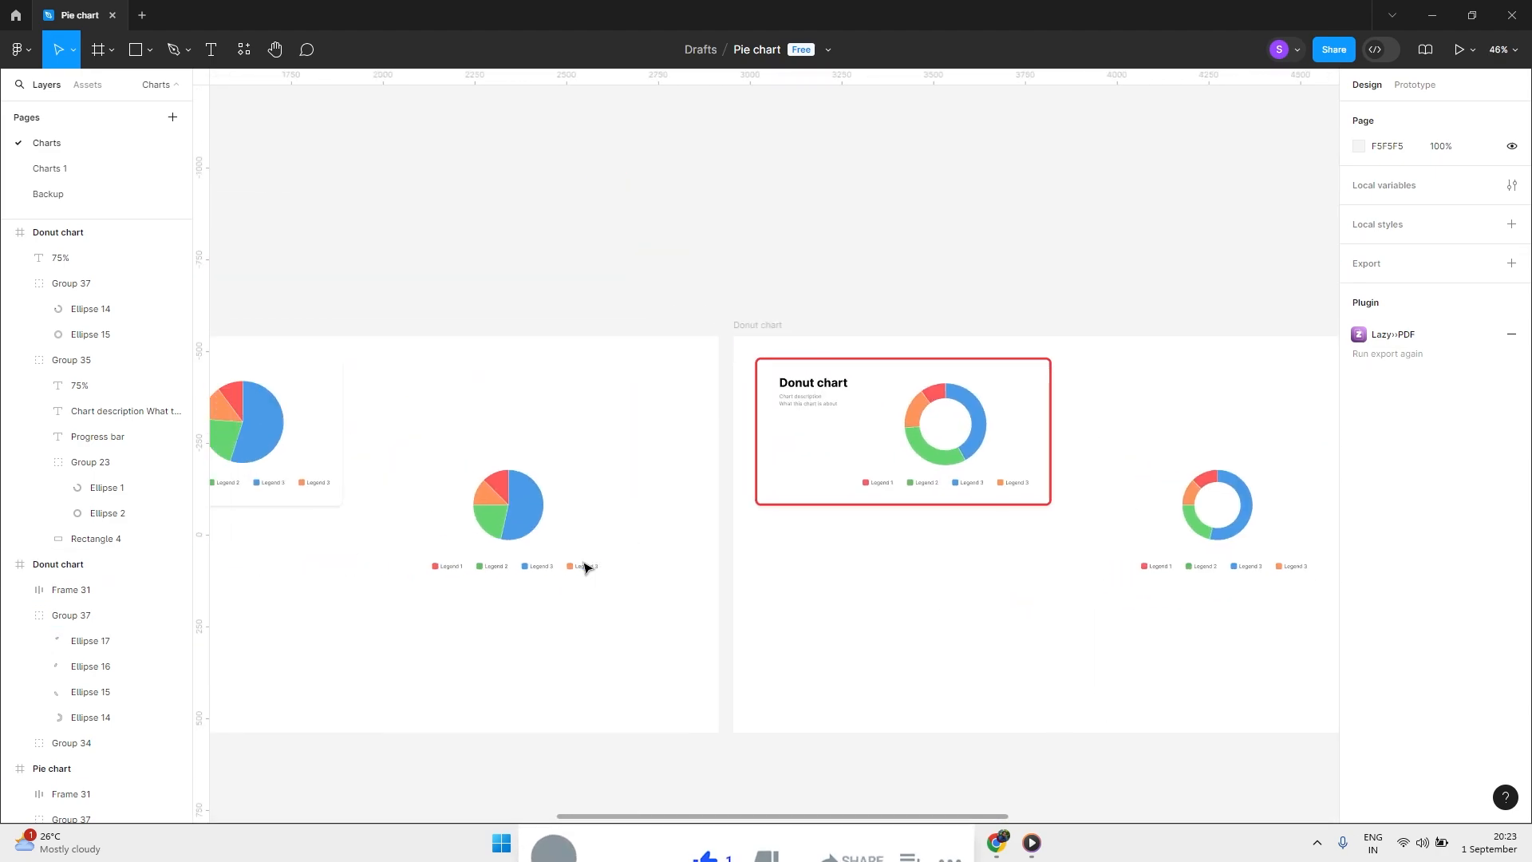
pyautogui.click(586, 568)
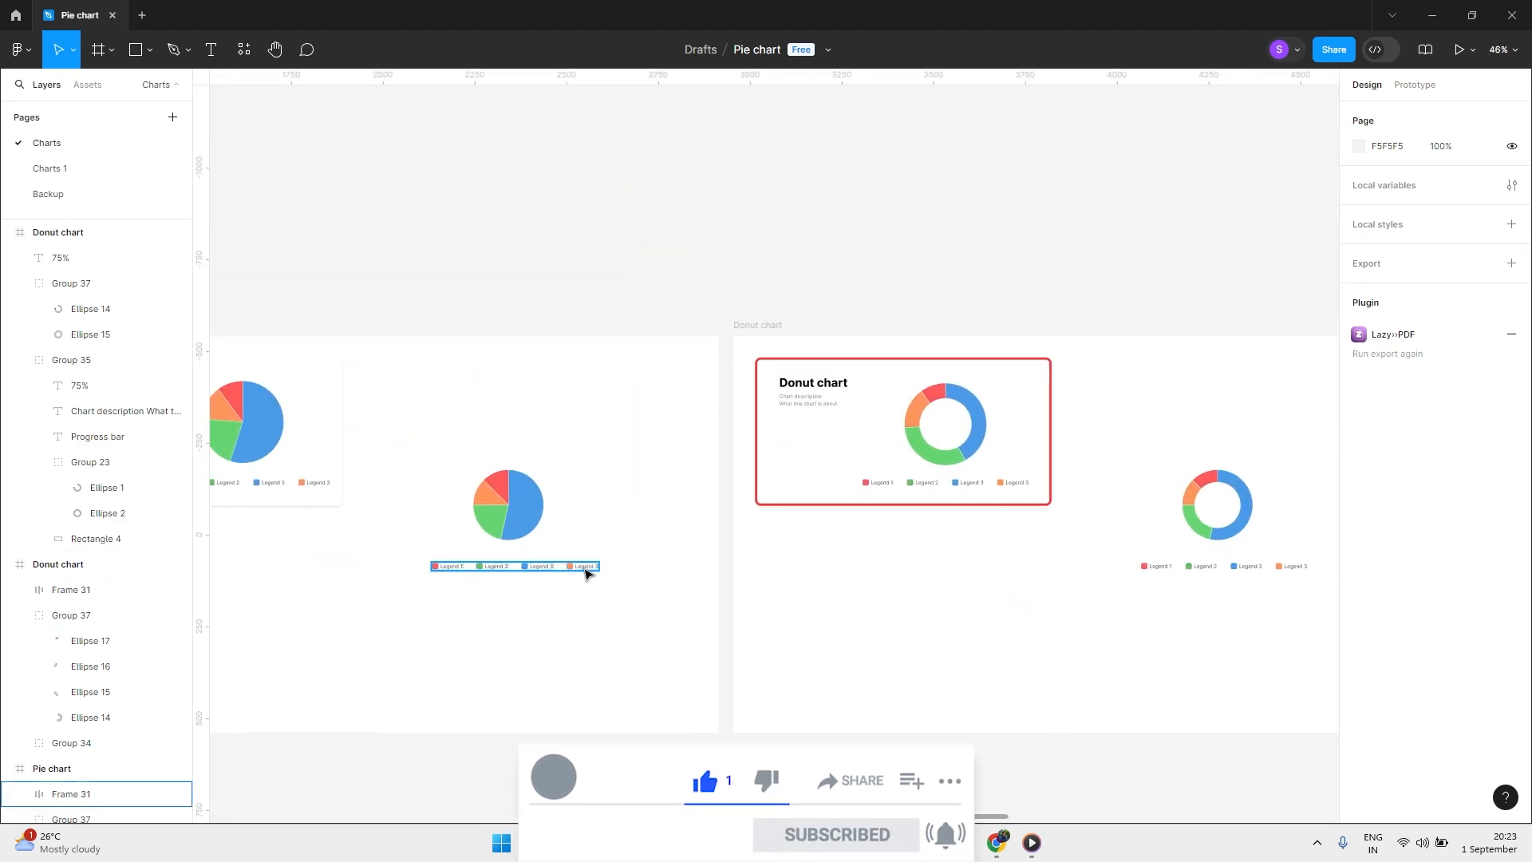